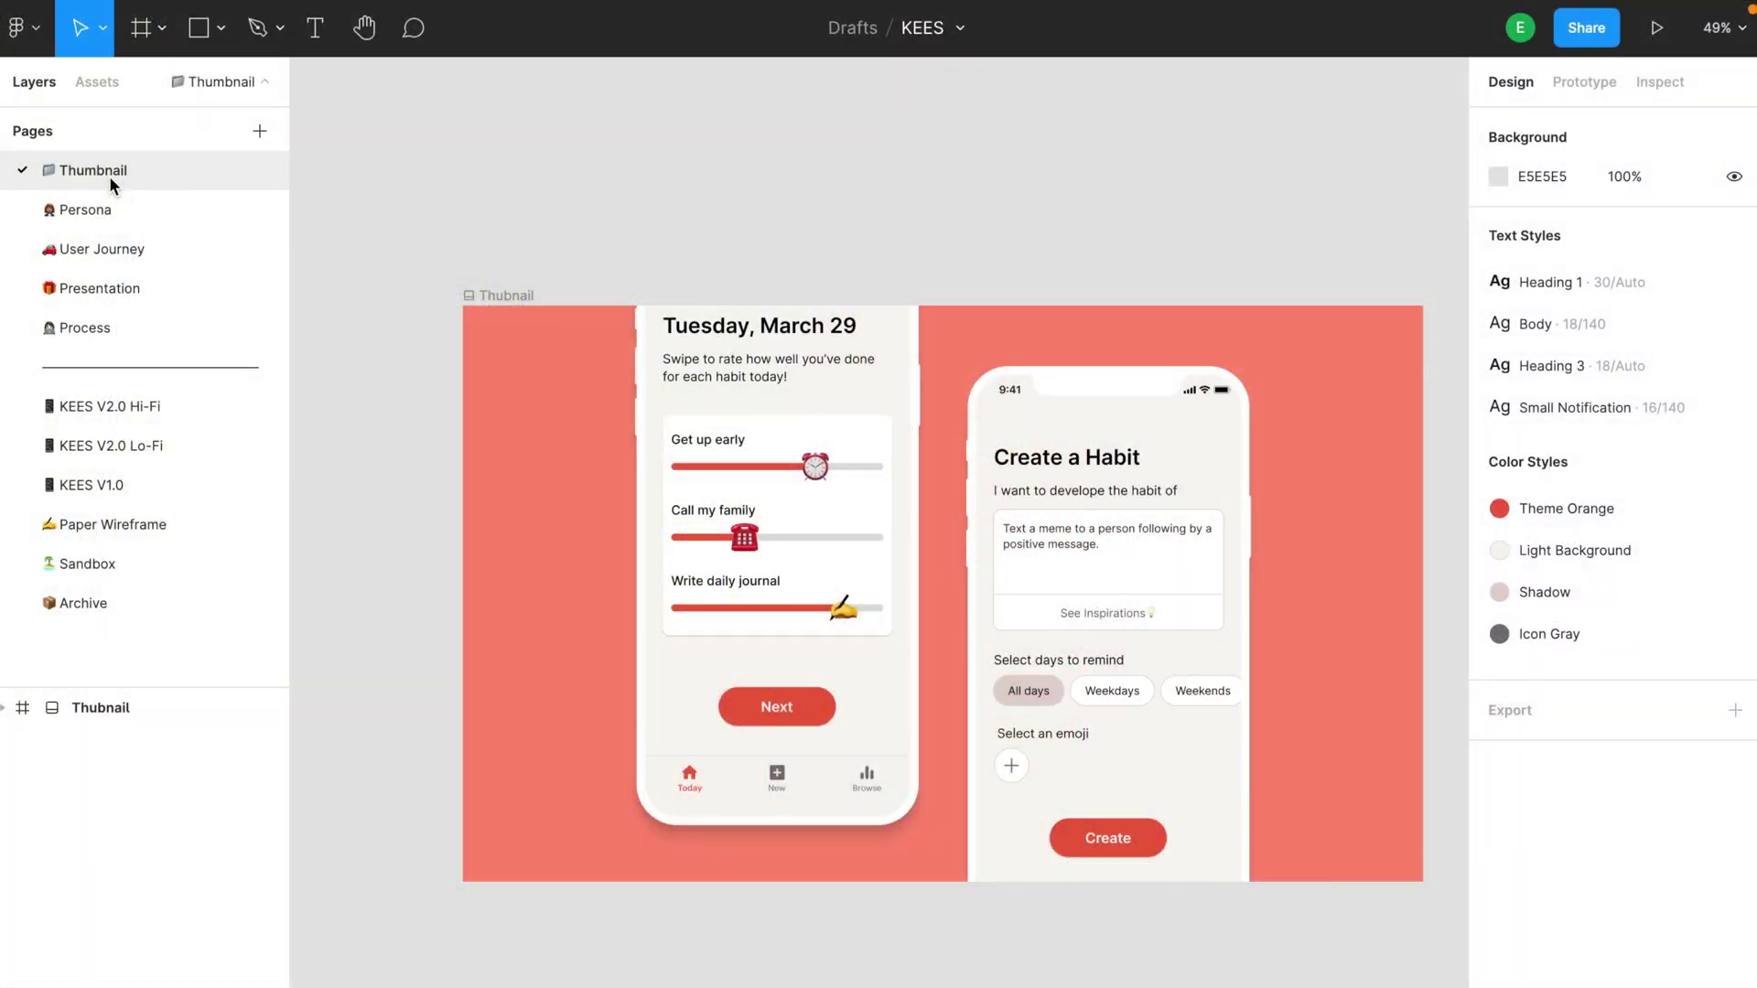
Browse the Persona, Presentation, Process, KEES V2.0 Hi-Fi and Lo-Fi wireframe pages
click(110, 205)
click(120, 293)
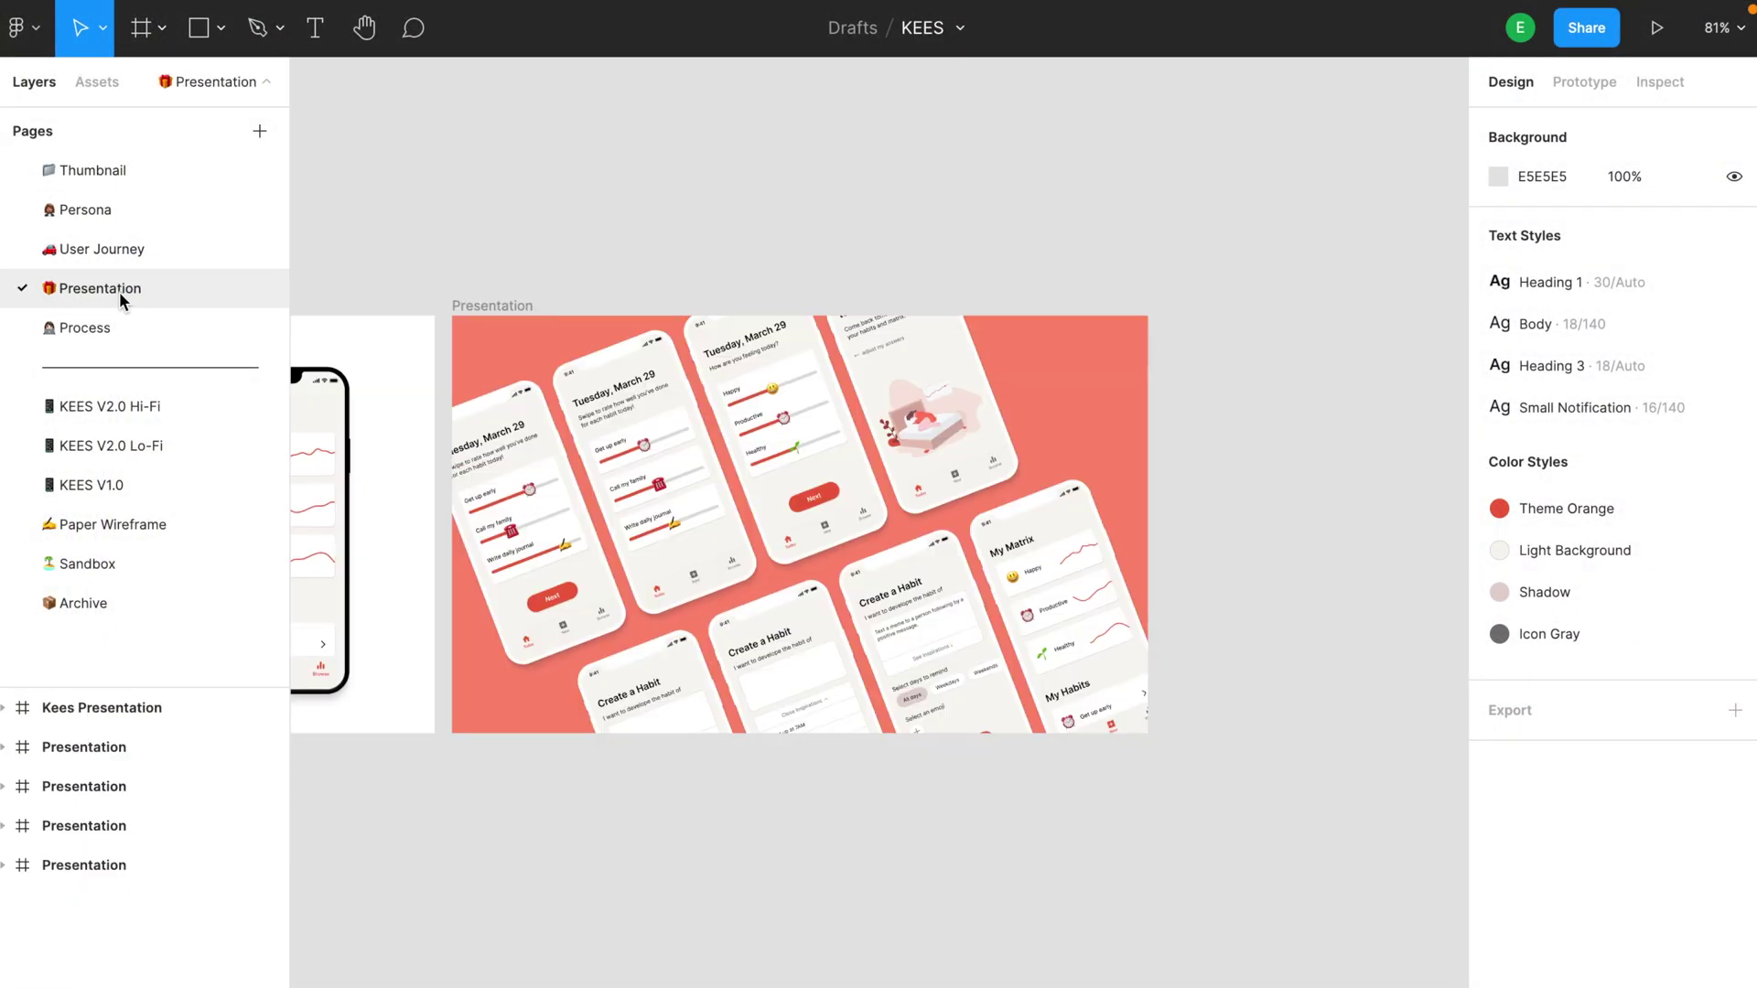
click(119, 330)
click(117, 403)
click(117, 445)
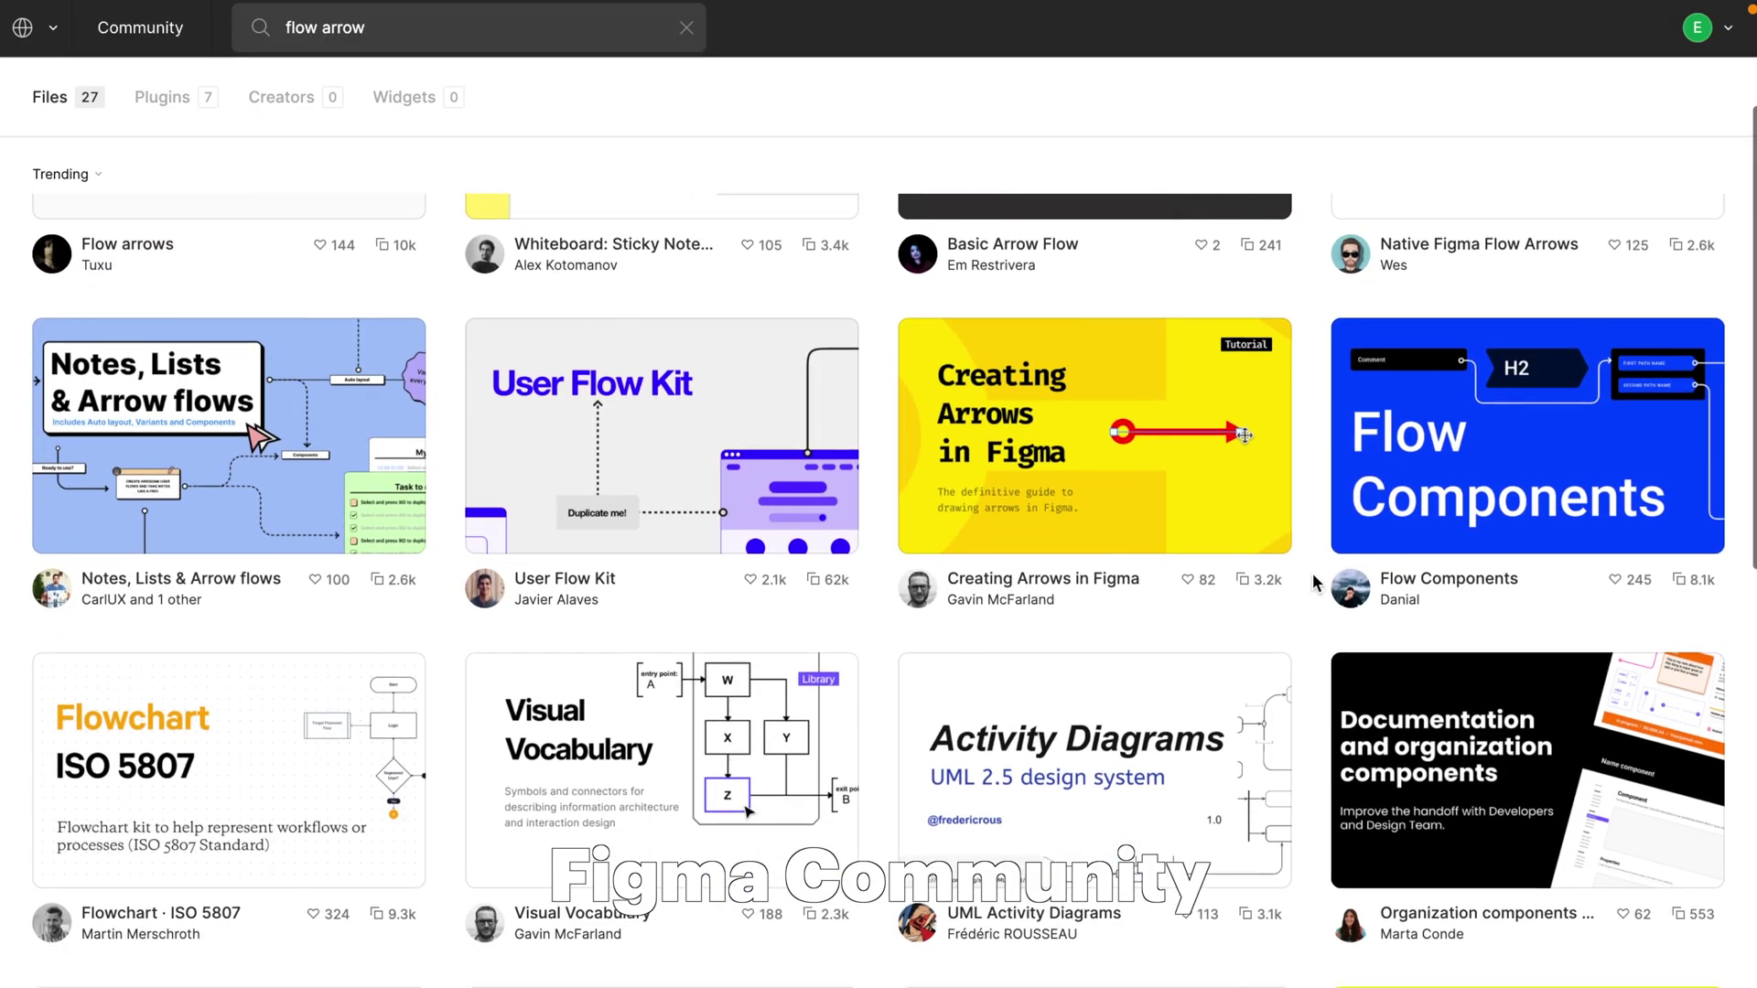
On the Lo-Fi wireframes page, select the Choose your matrix 1 and 2 frames
scroll(1312, 576, down, 5)
scroll(1312, 573, down, 1)
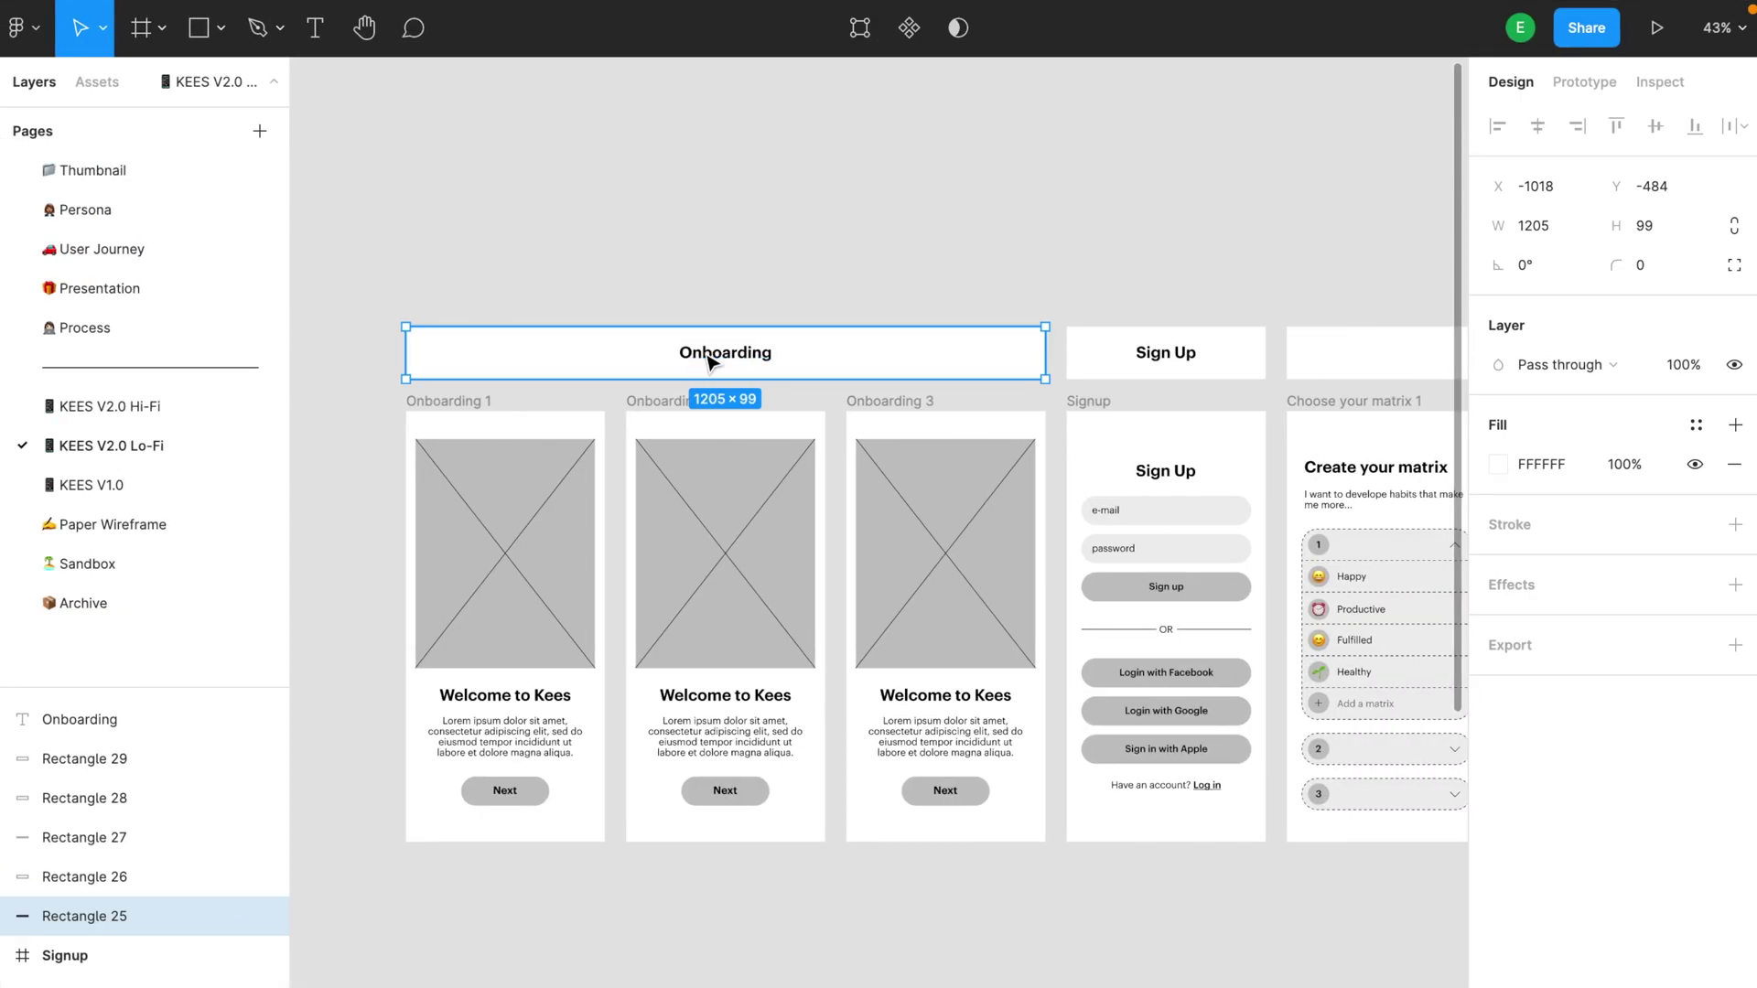
click(710, 362)
click(833, 264)
scroll(834, 264, right, 5)
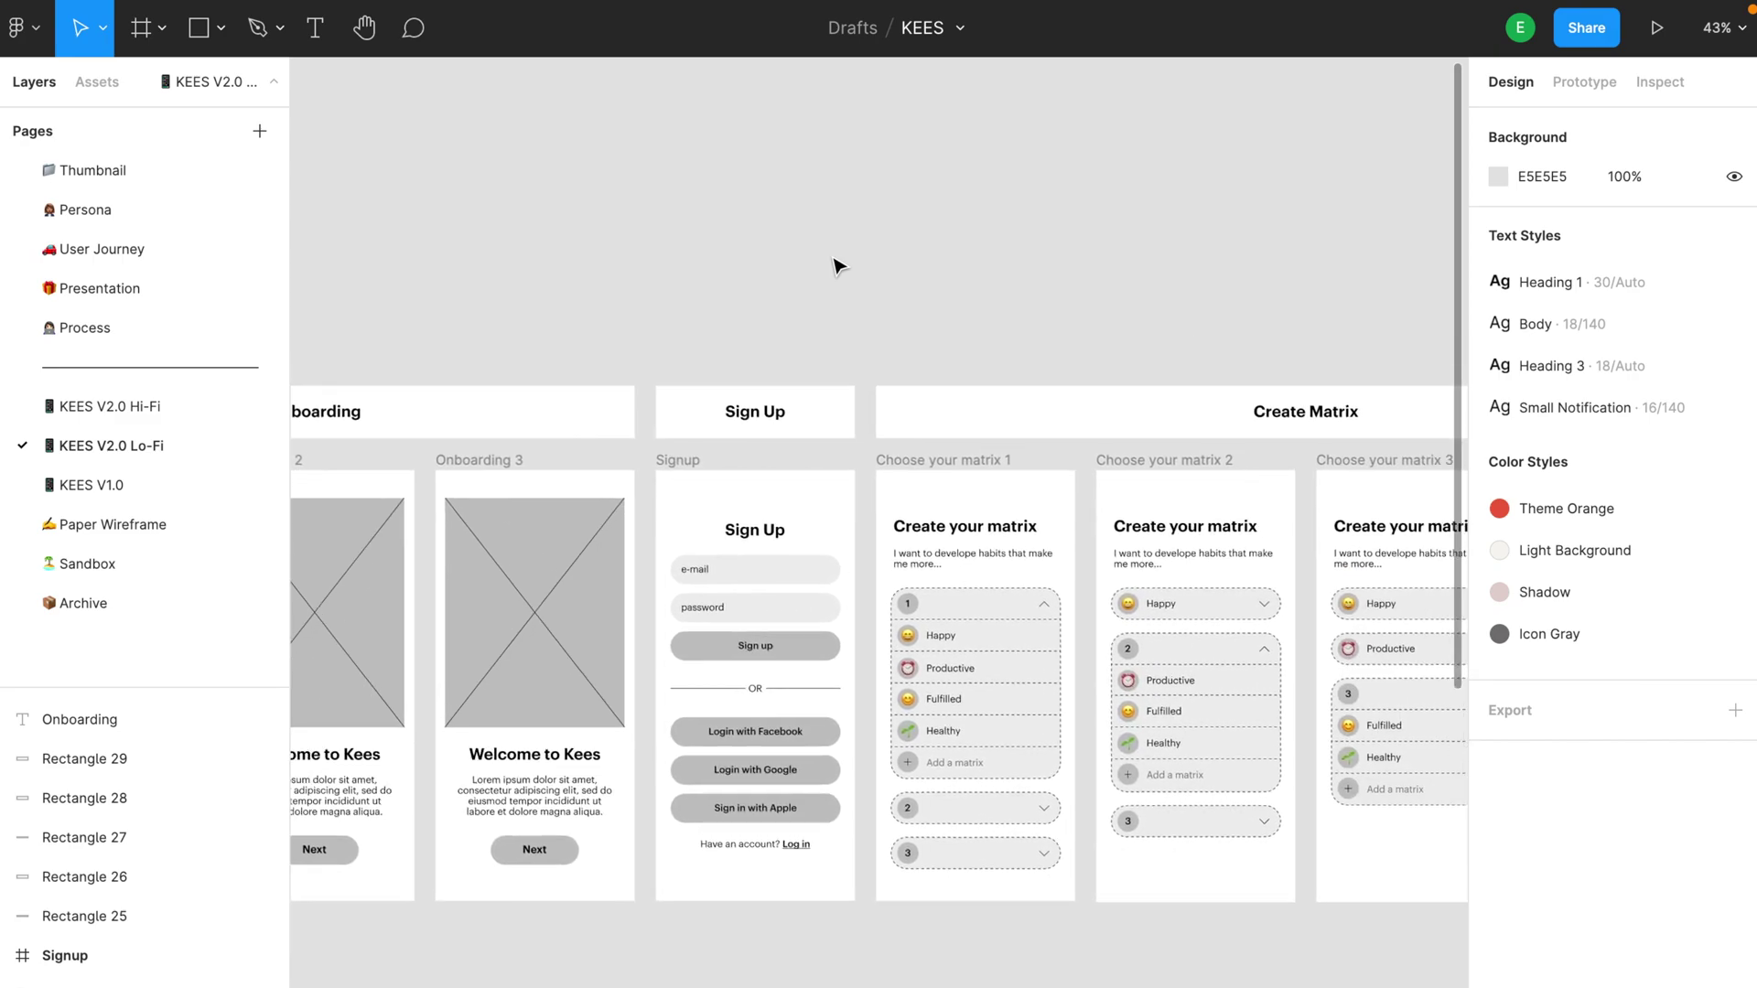
scroll(836, 264, right, 5)
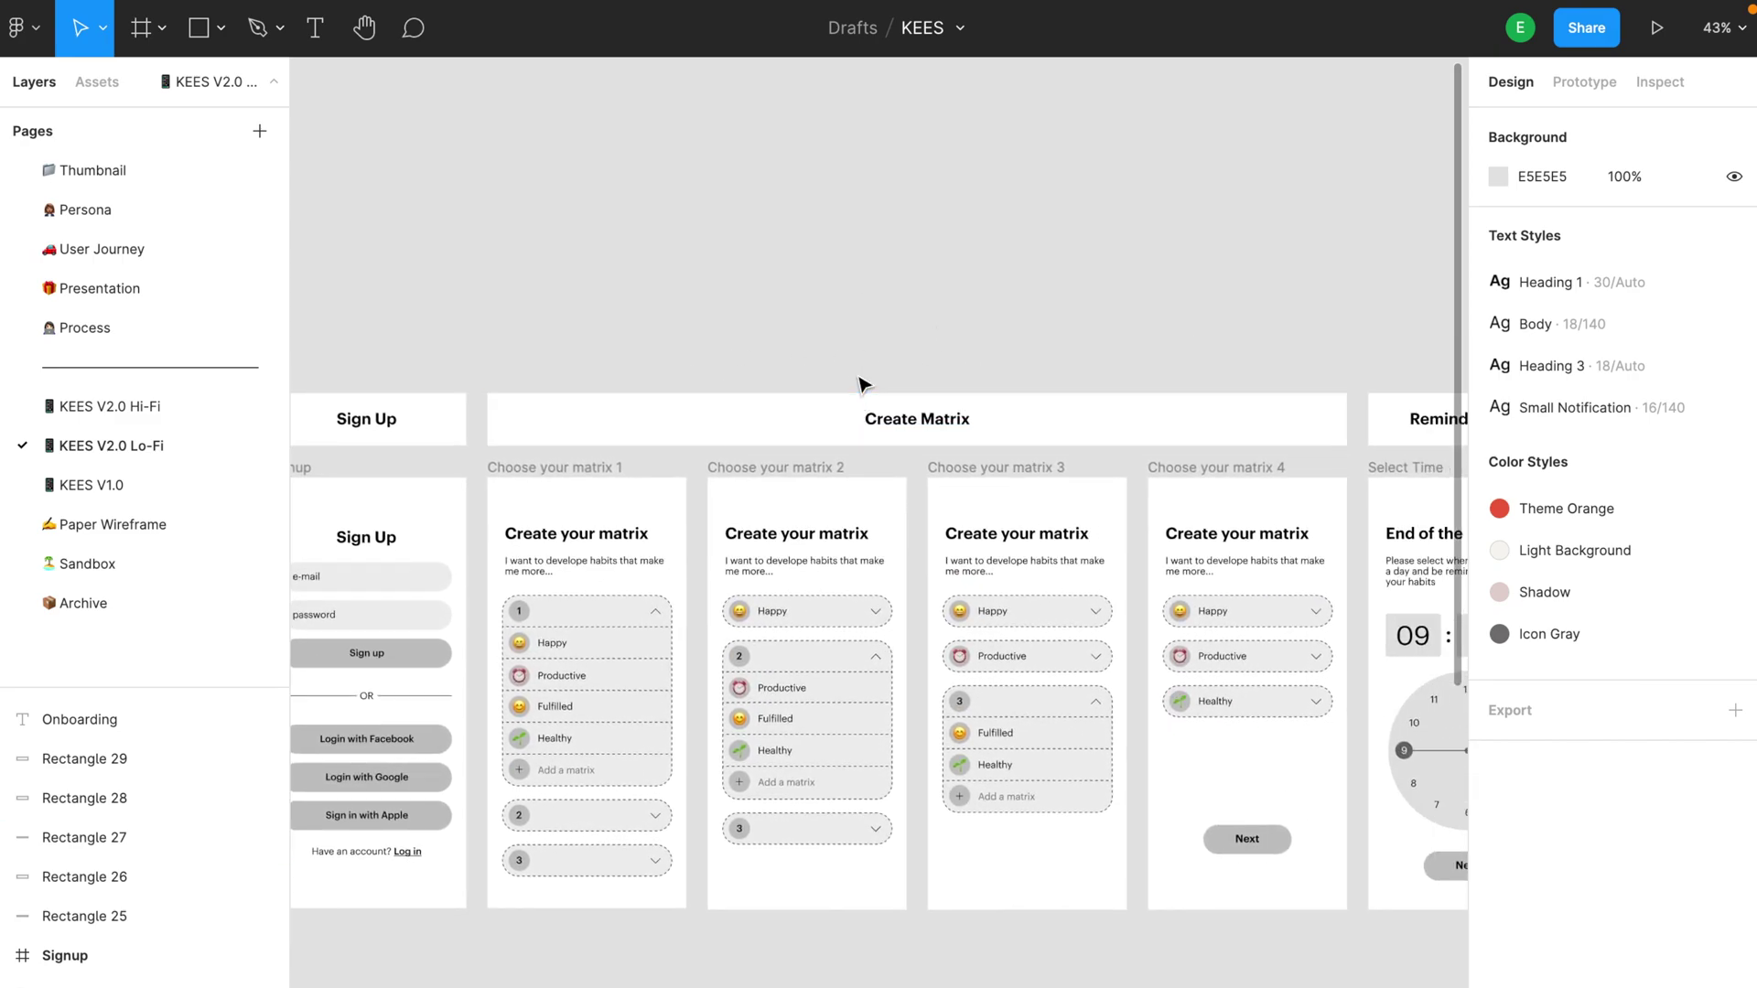
scroll(860, 382, down, 5)
scroll(859, 383, up, 2)
scroll(858, 384, up, 4)
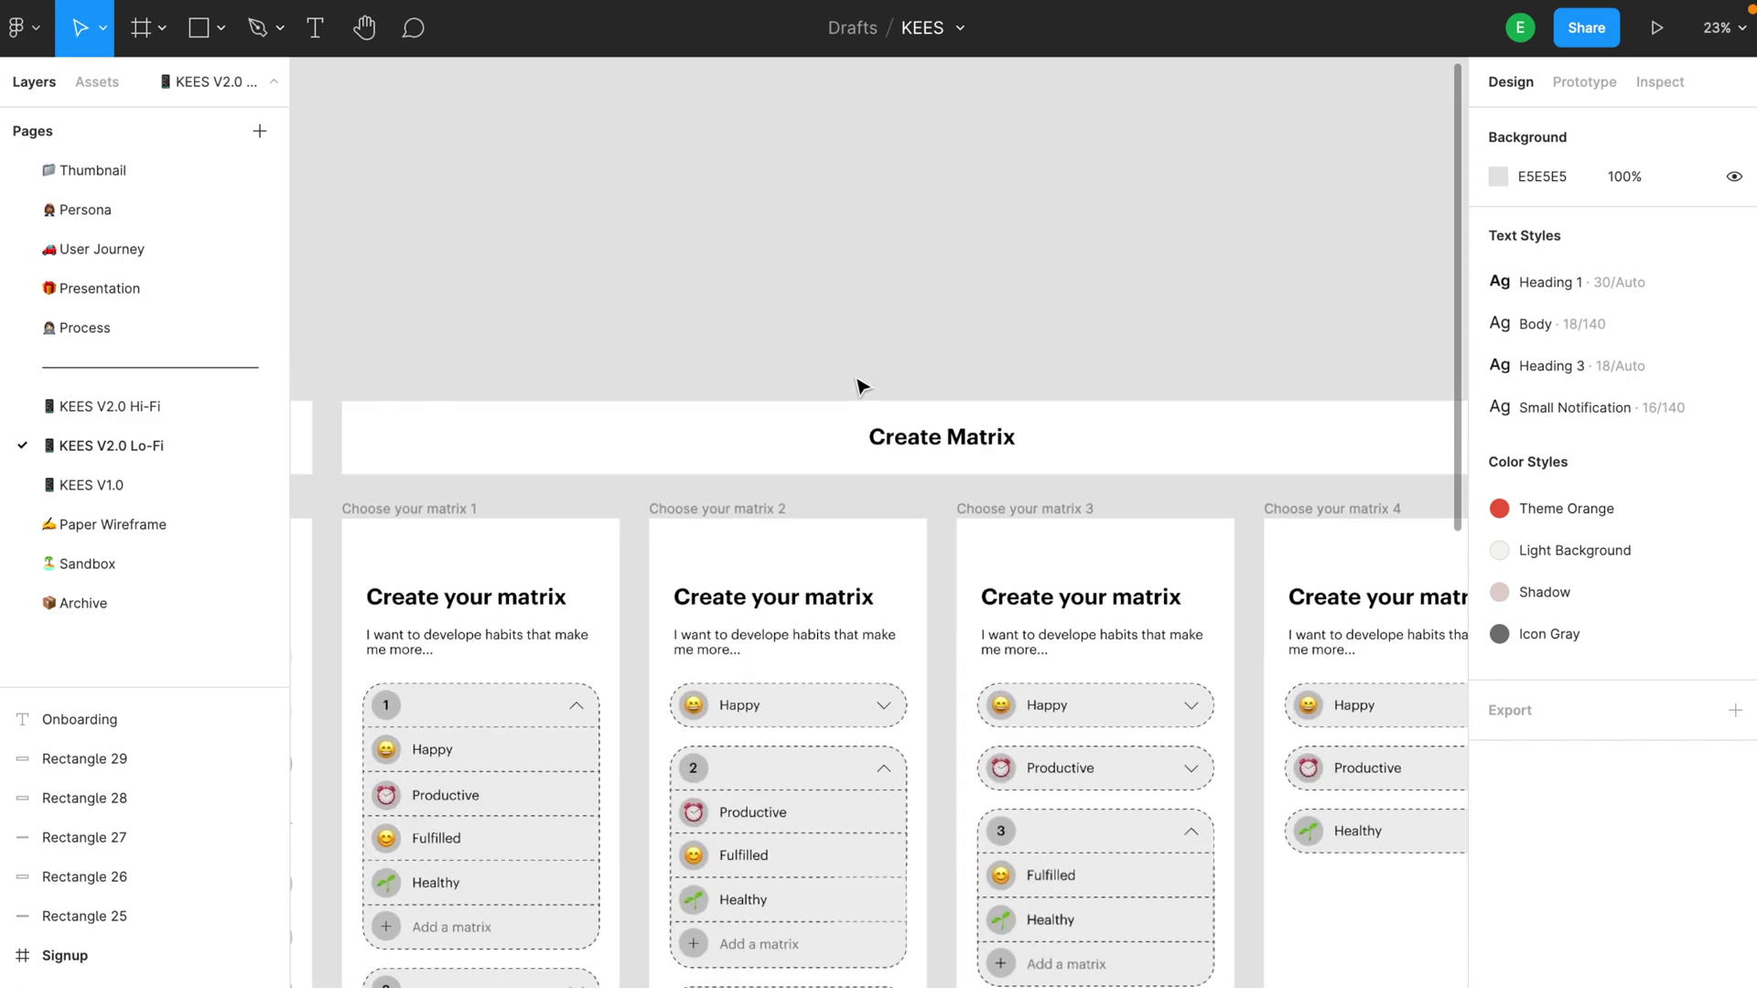
click(448, 521)
shift+click(718, 510)
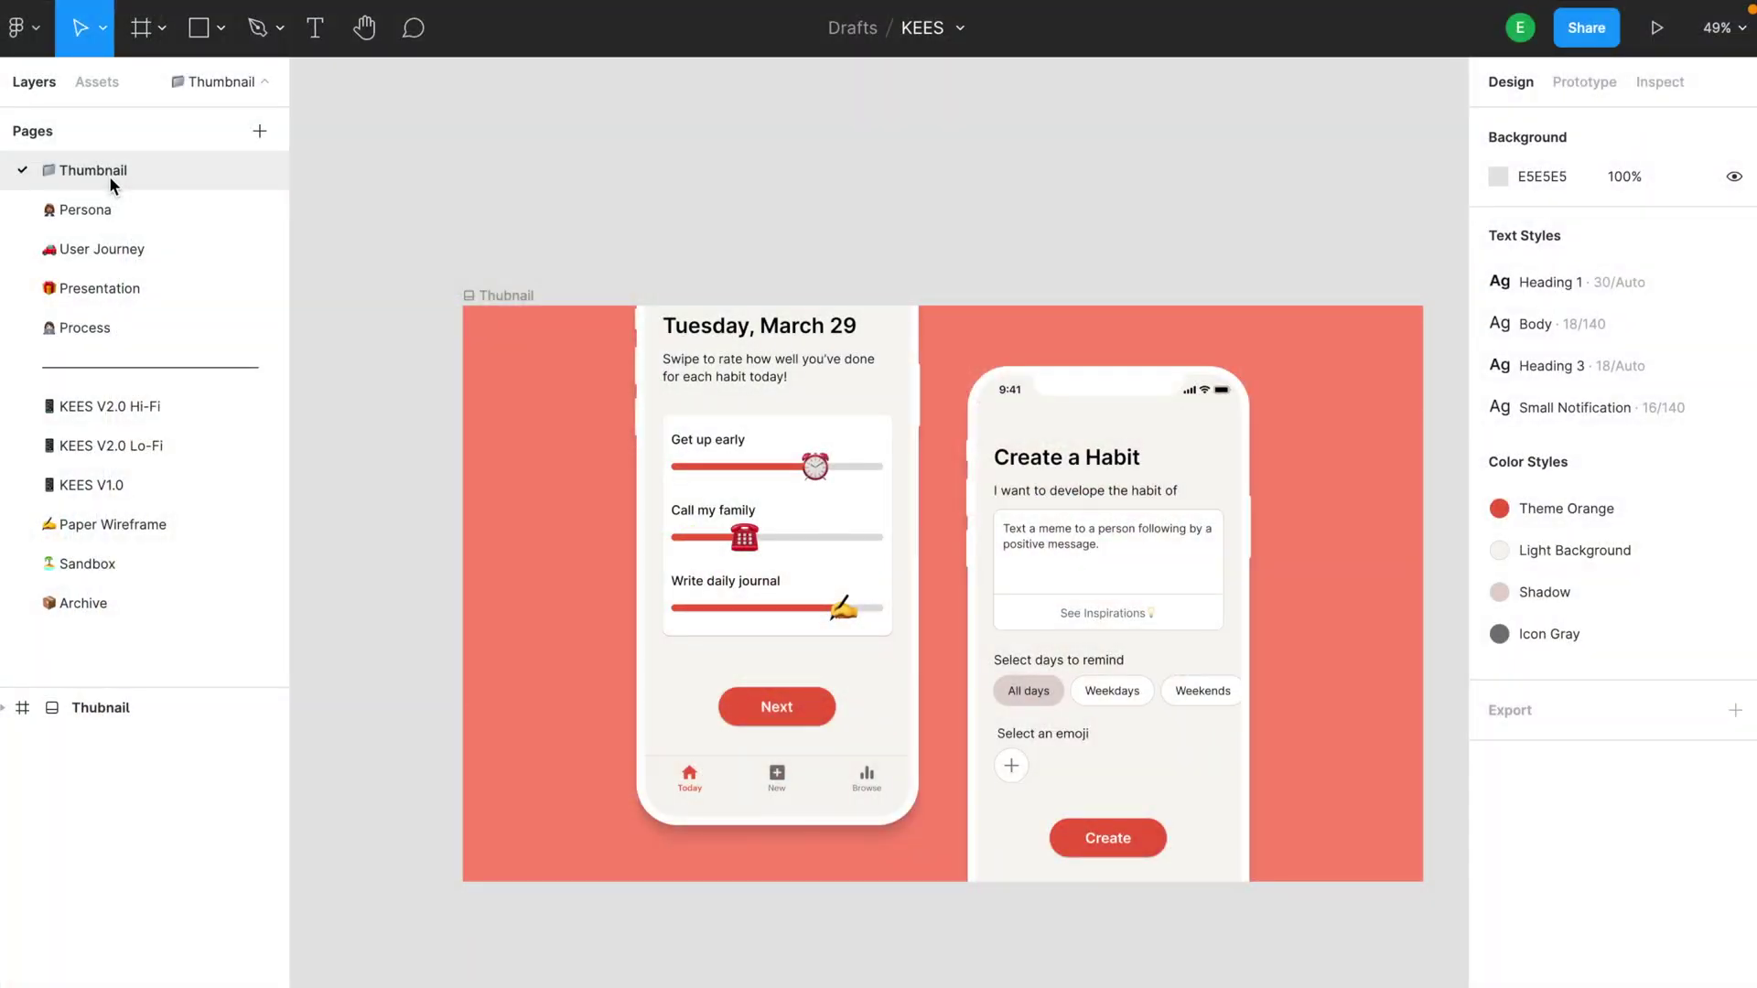
Go through the Persona, User Journey, Presentation, Process and KEES V2.0 design pages in turn
click(113, 210)
click(115, 249)
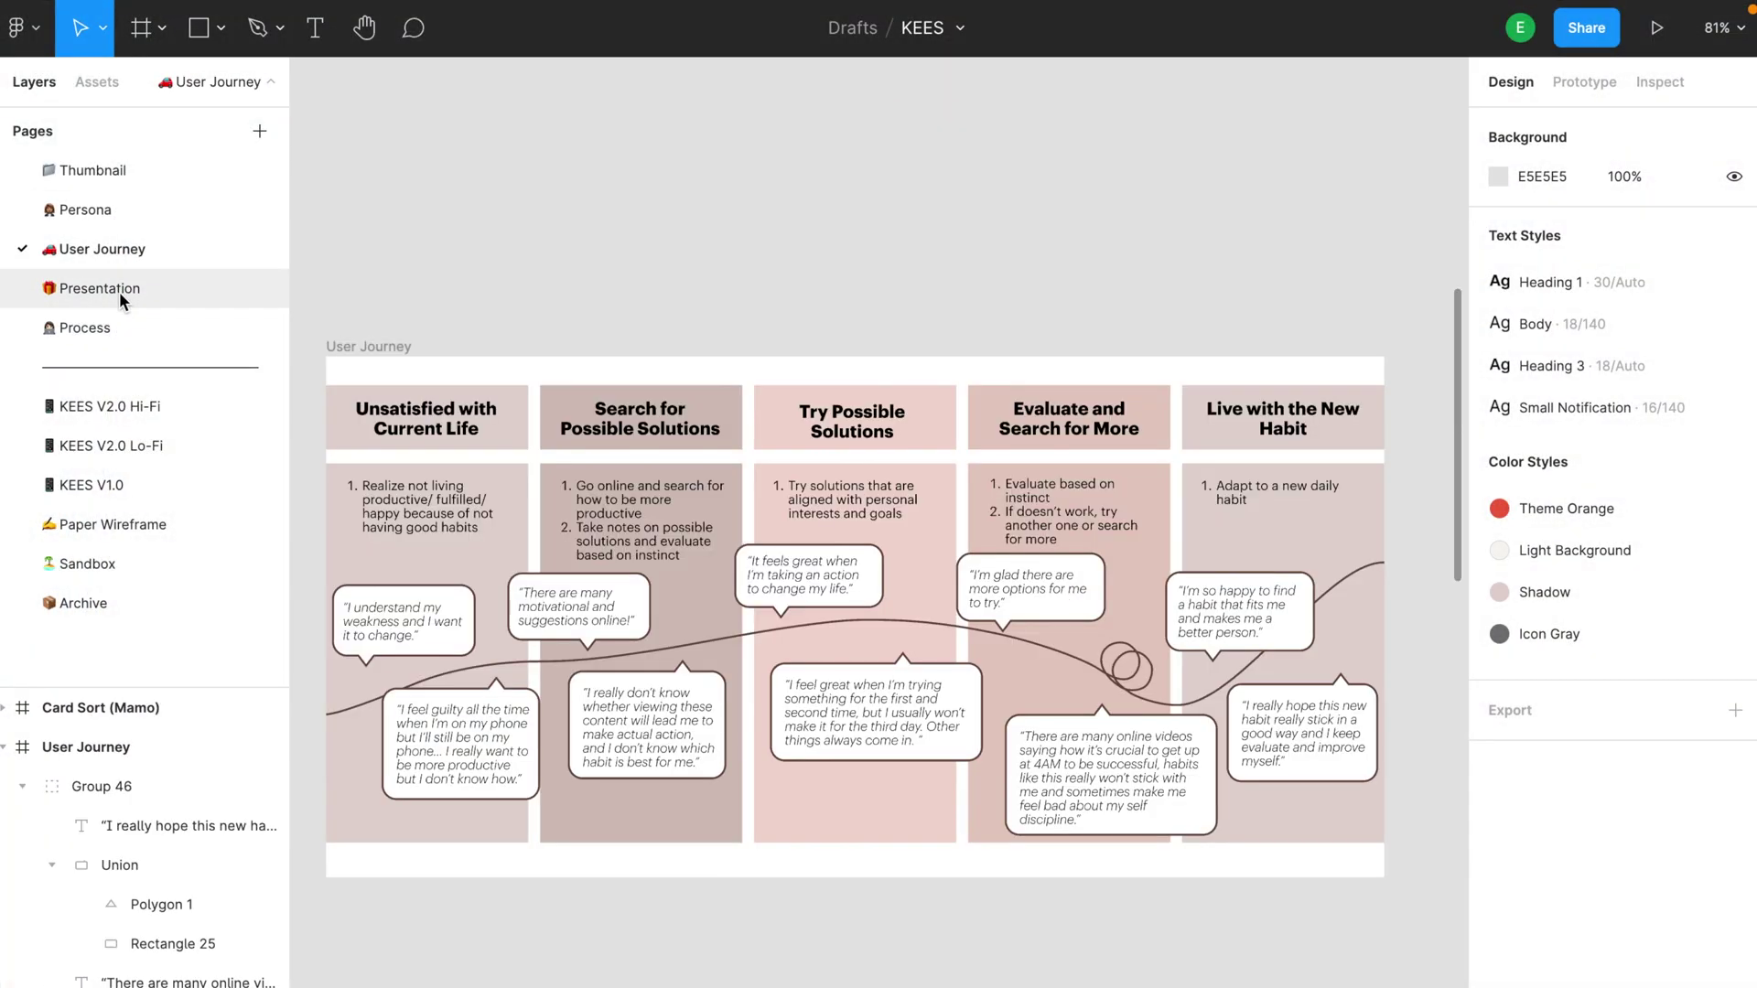
click(118, 289)
click(119, 327)
click(118, 404)
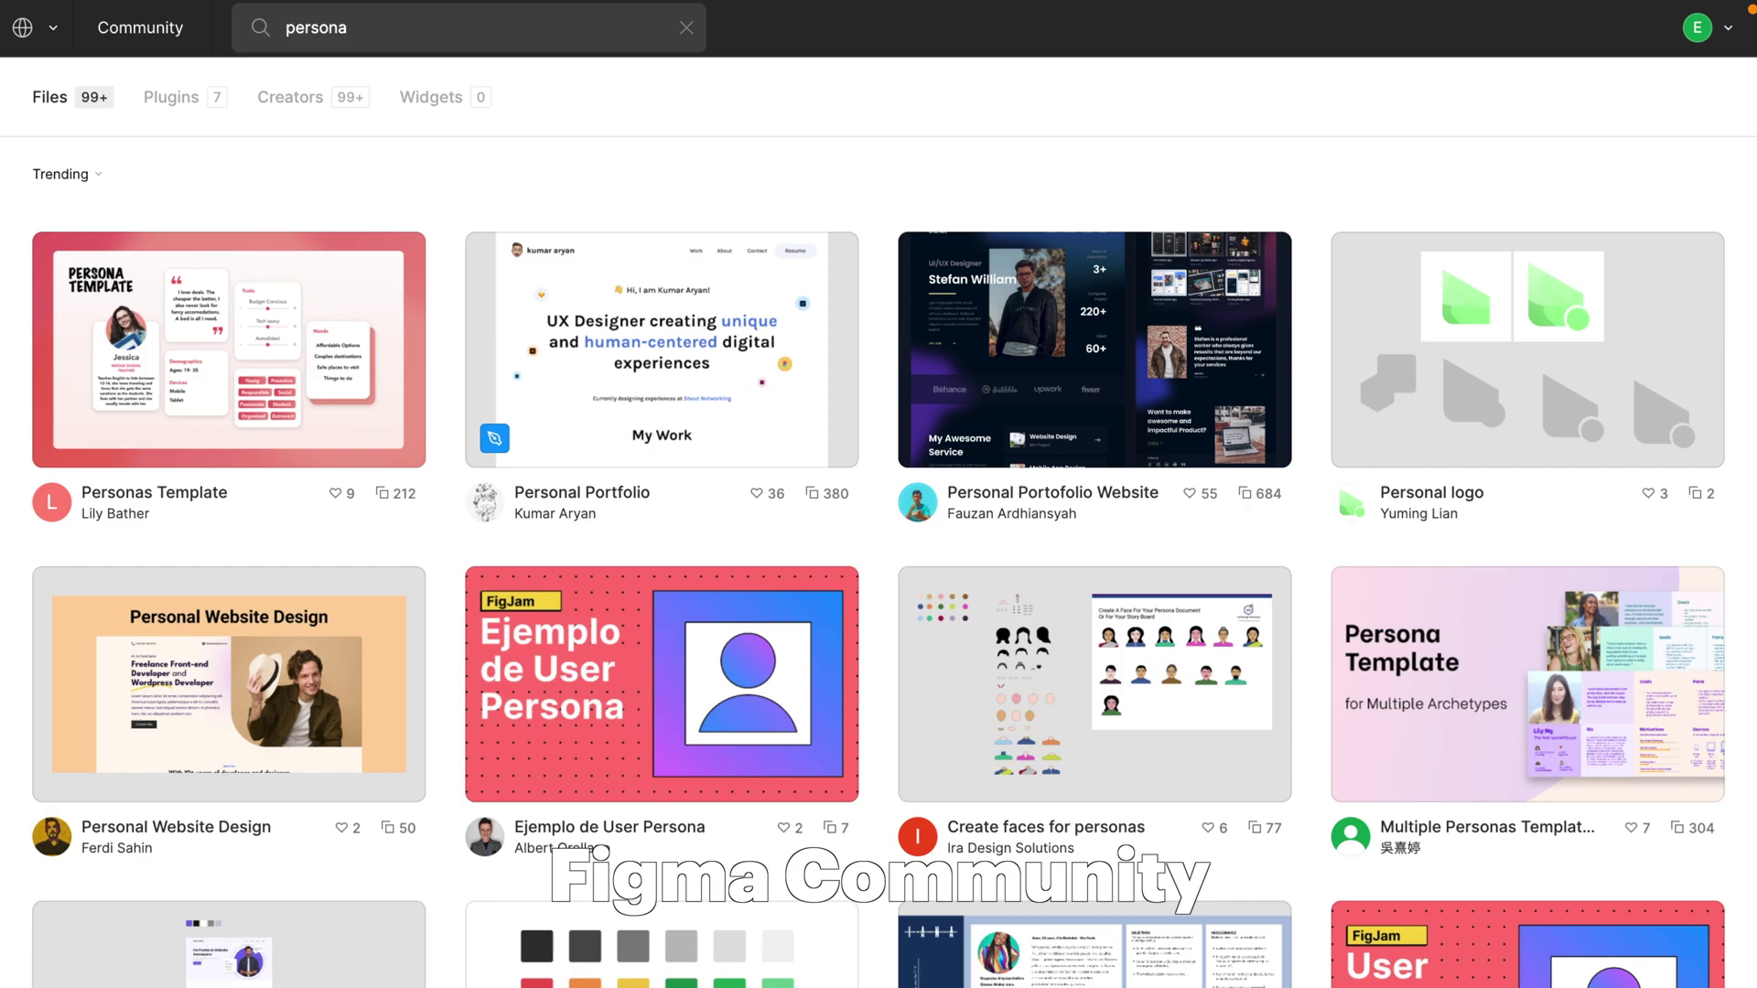
Scroll through the Figma Community file results for persona, user journey map and related searches
scroll(878, 586, down, 6)
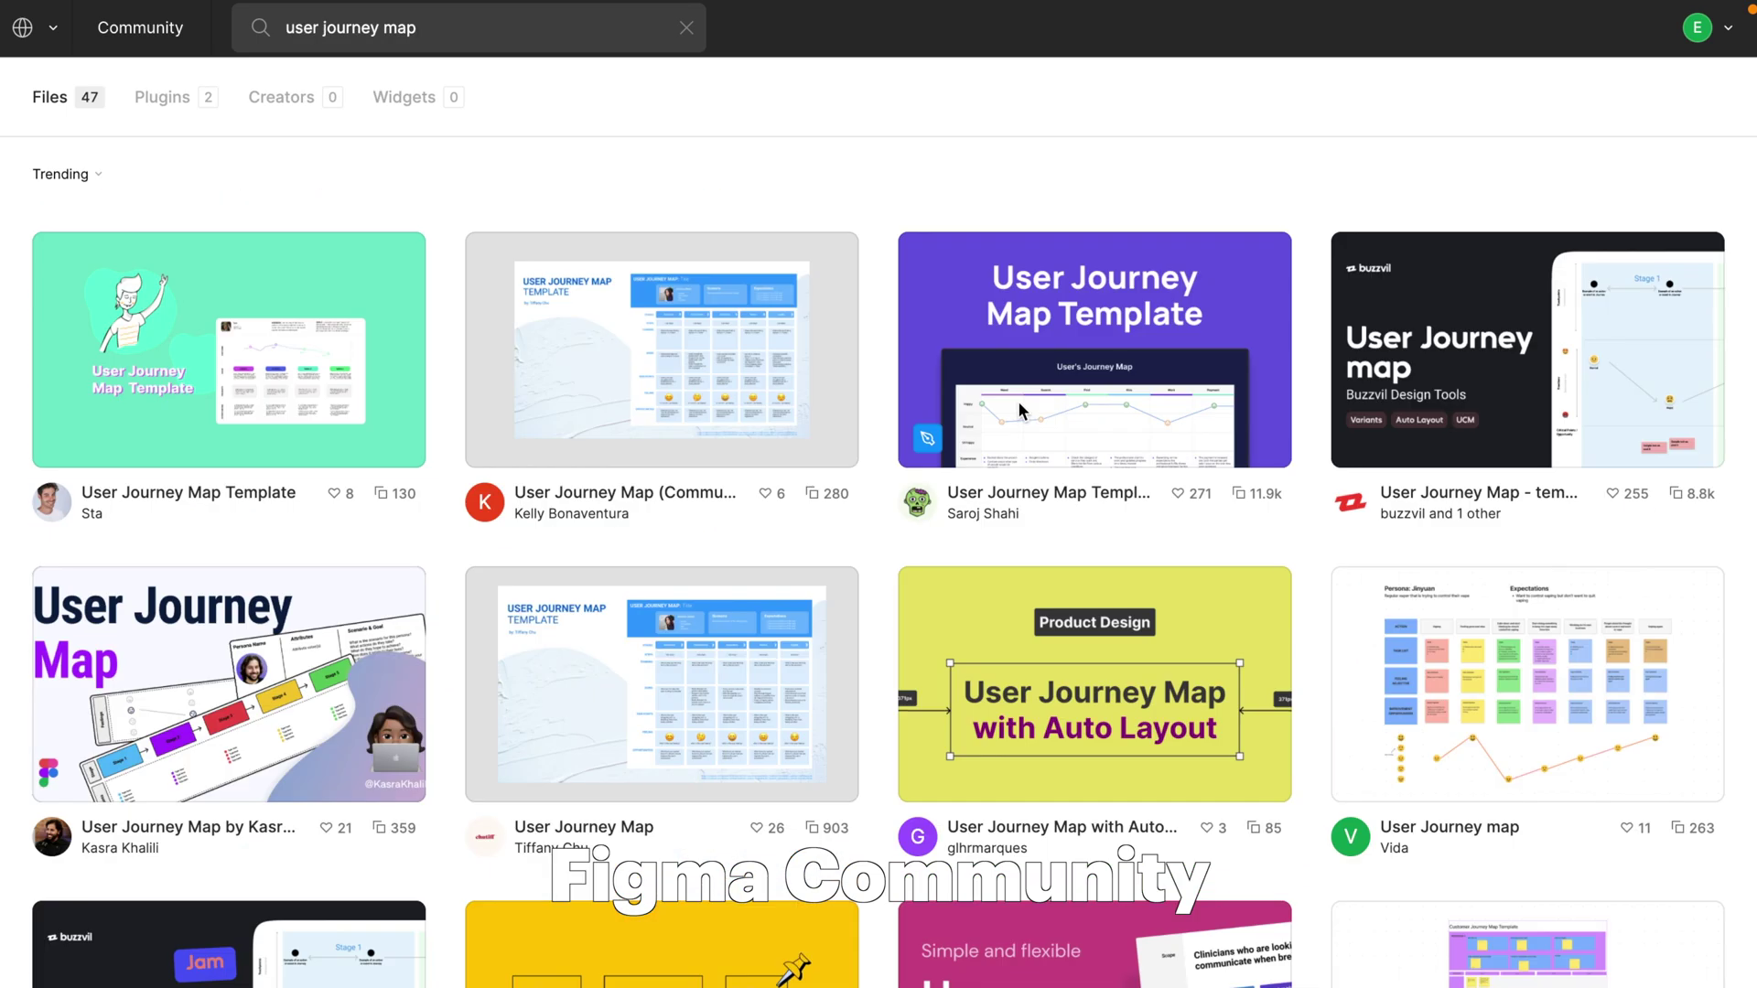
scroll(1018, 401, down, 3)
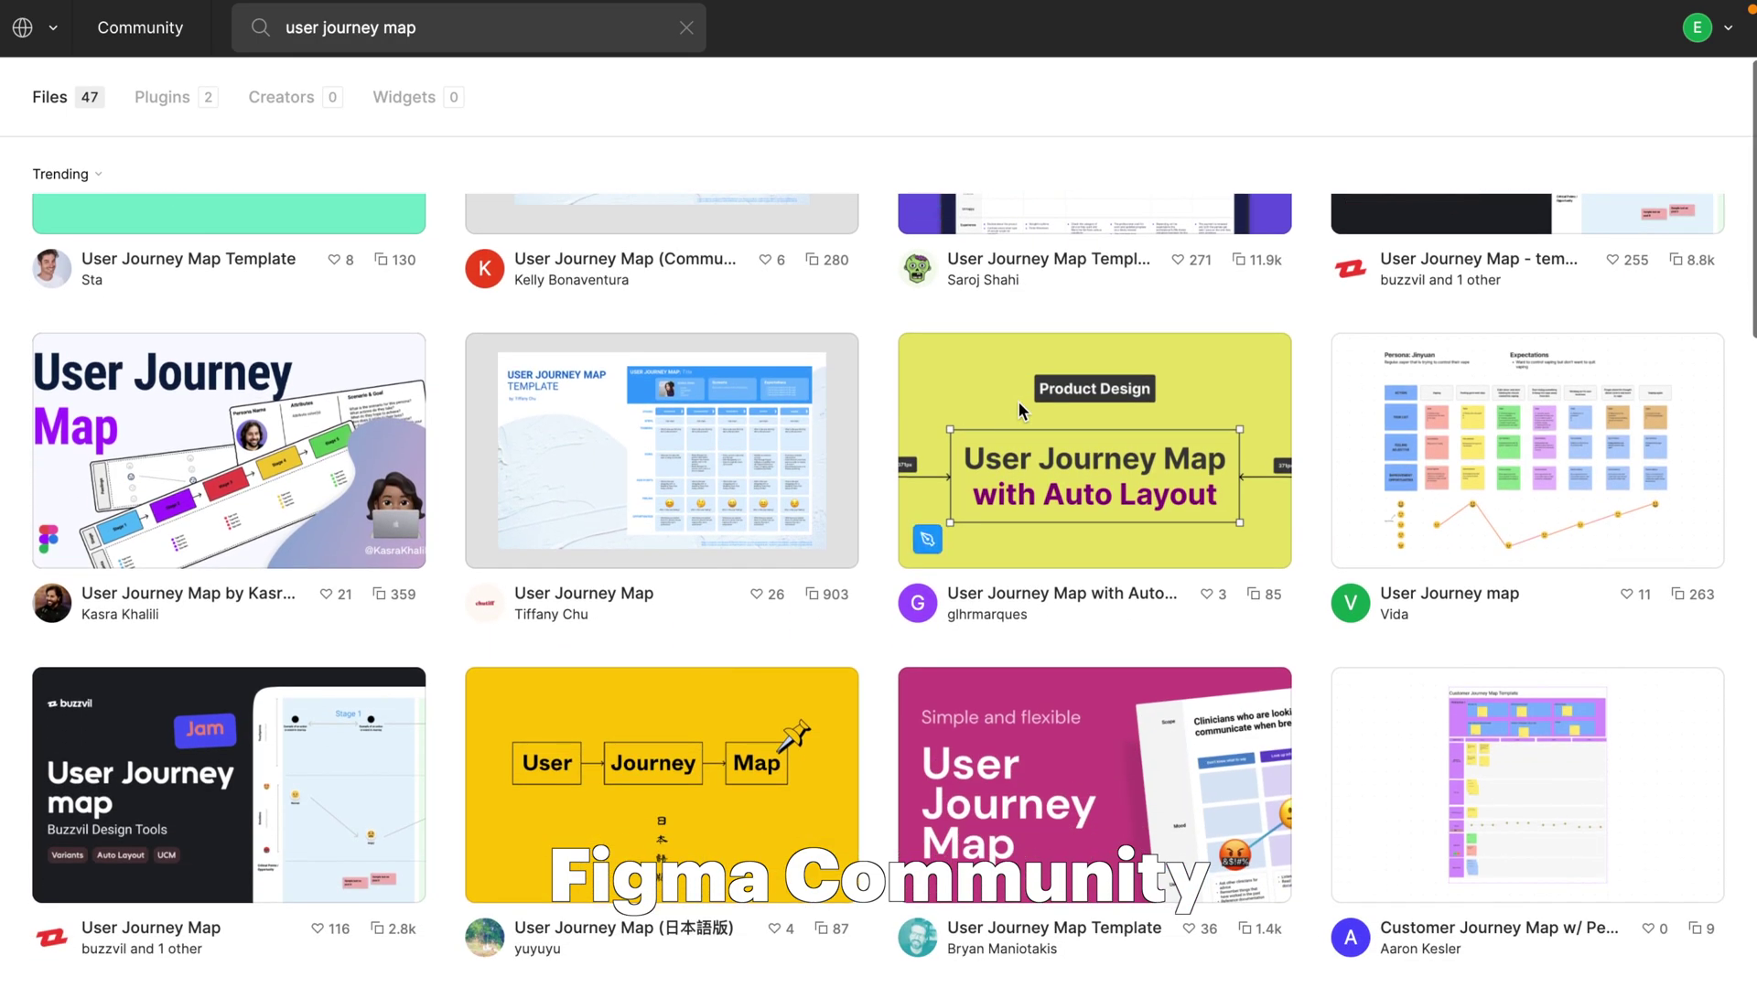
scroll(1017, 401, down, 5)
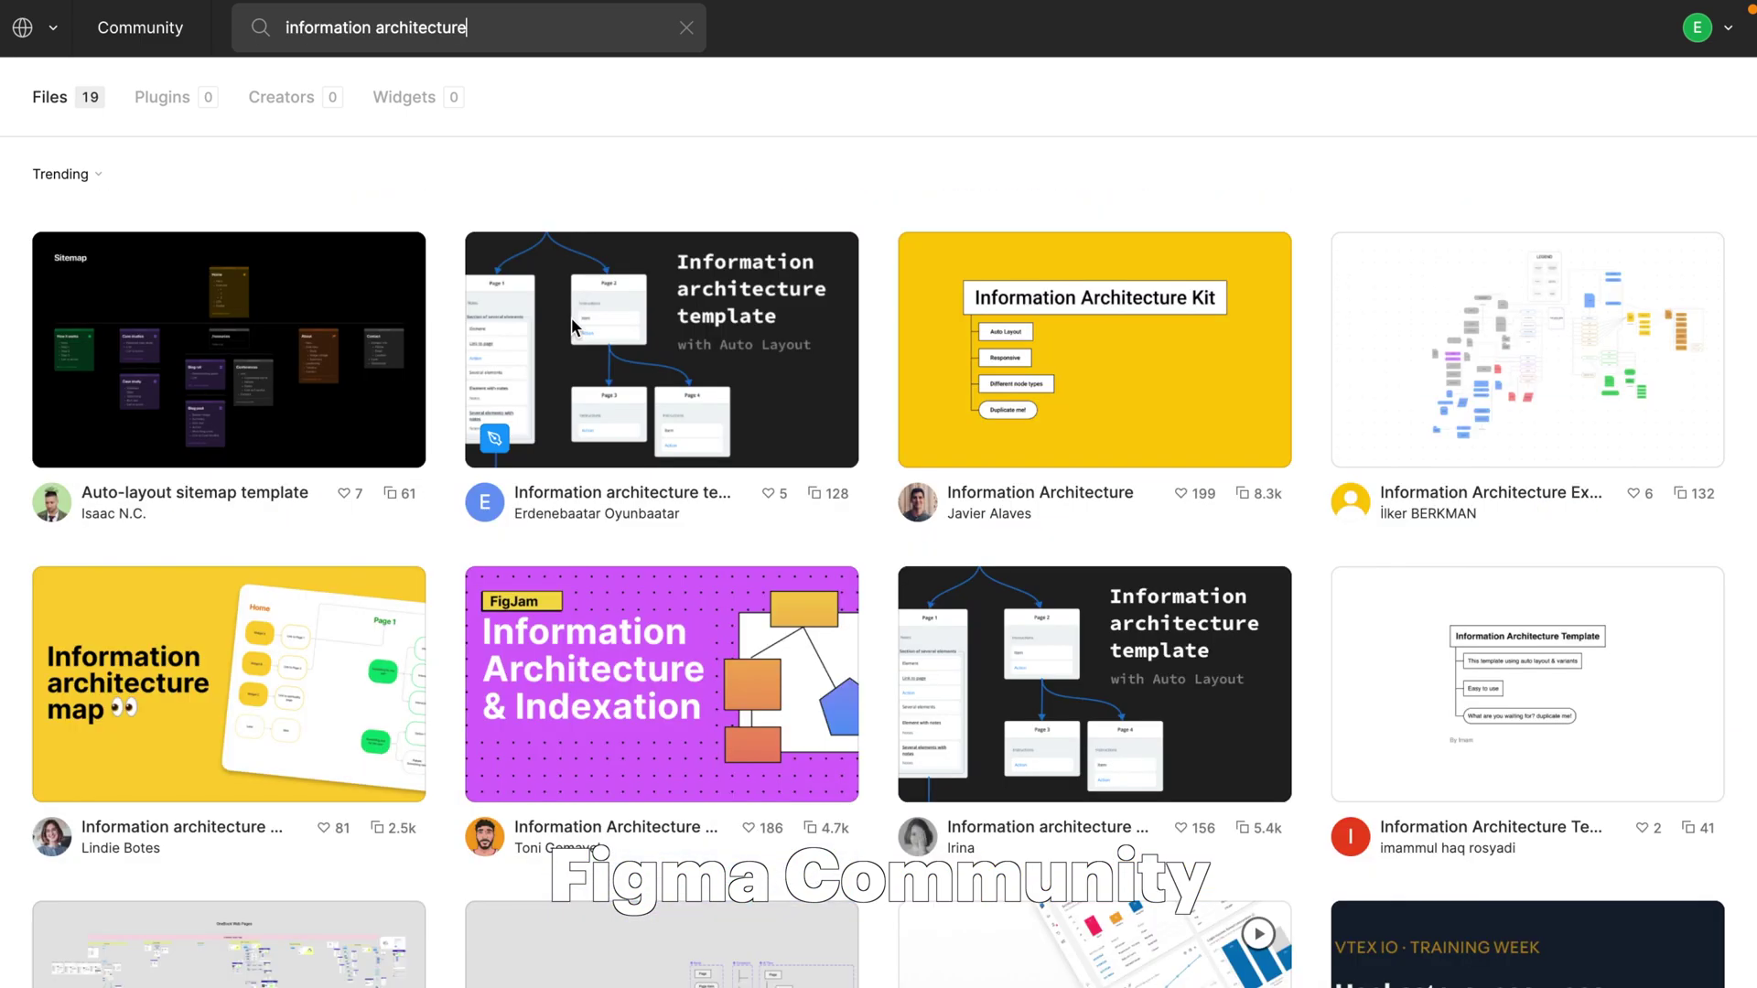
scroll(571, 317, down, 8)
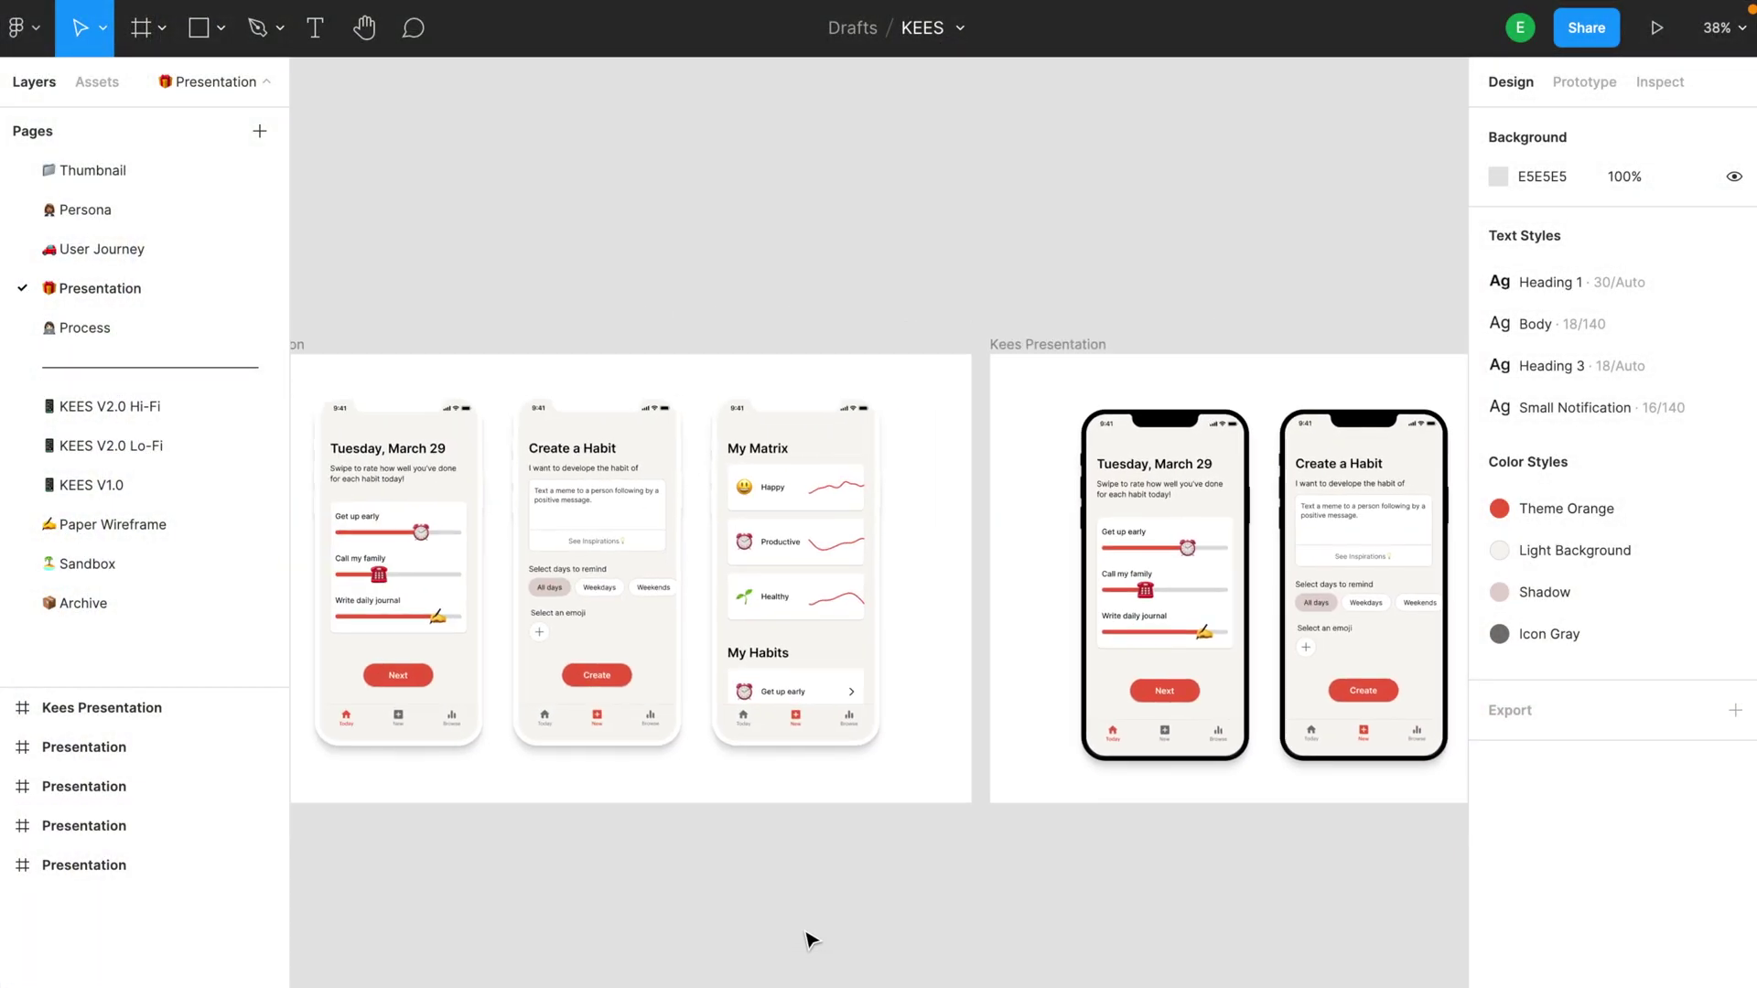
scroll(808, 938, left, 10)
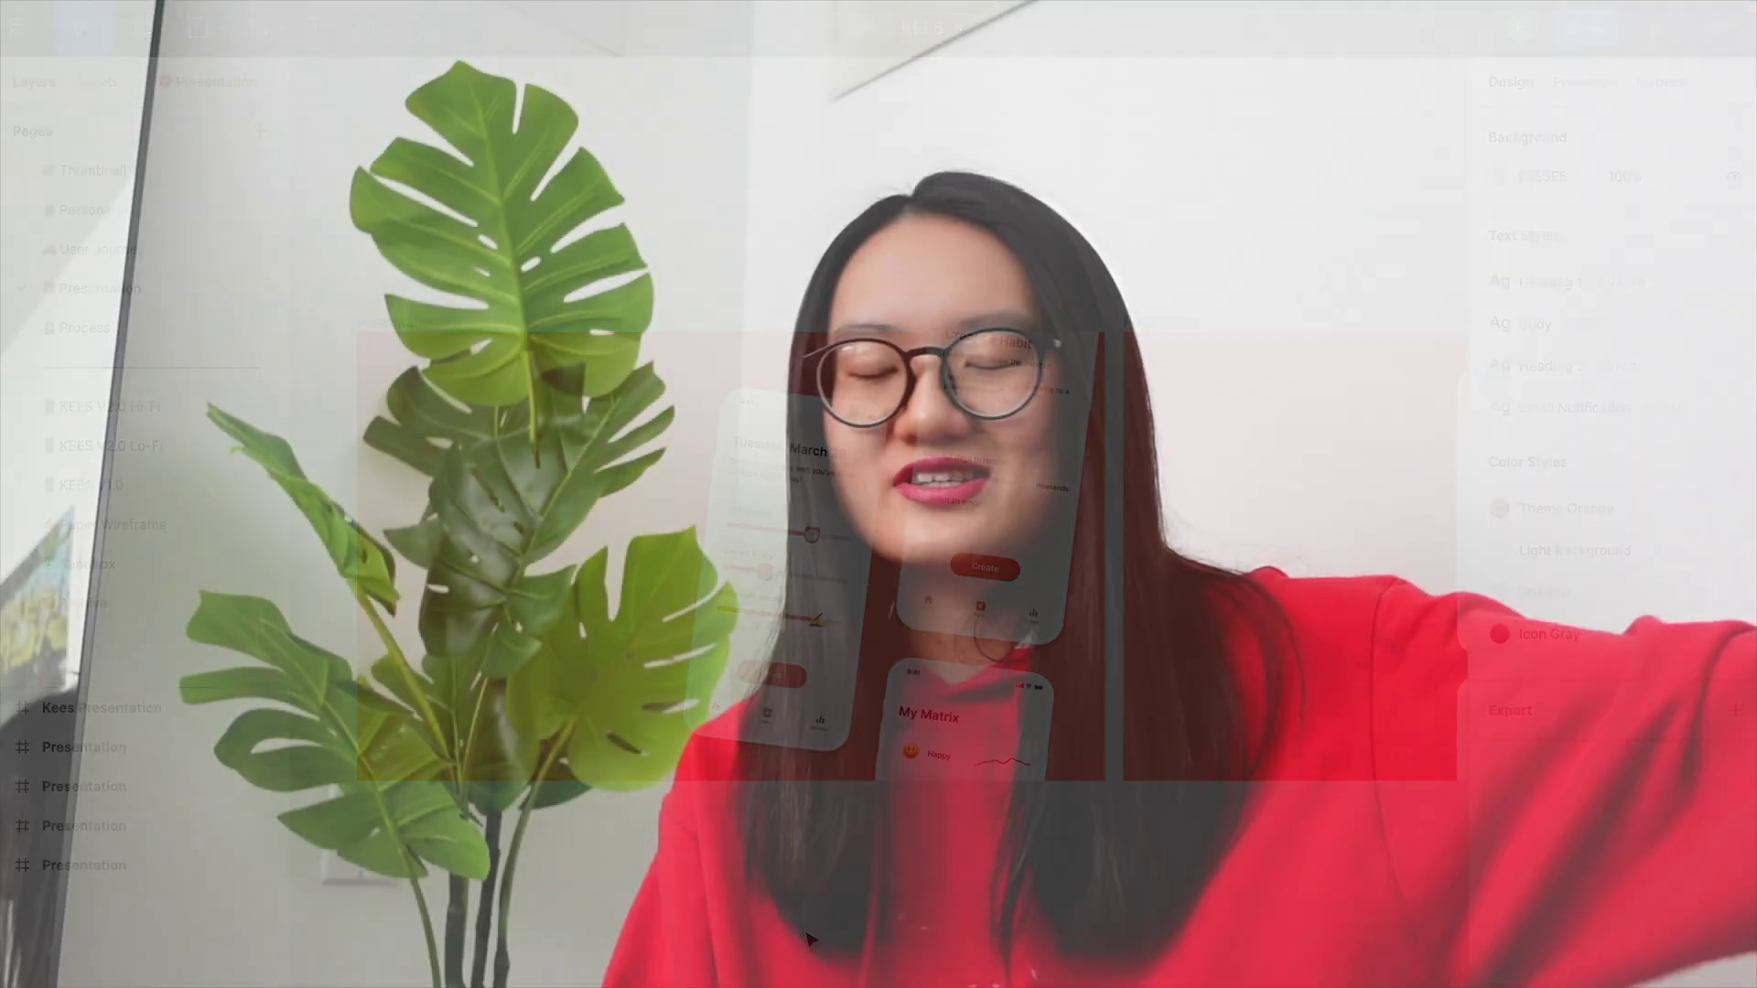
scroll(914, 198, down, 3)
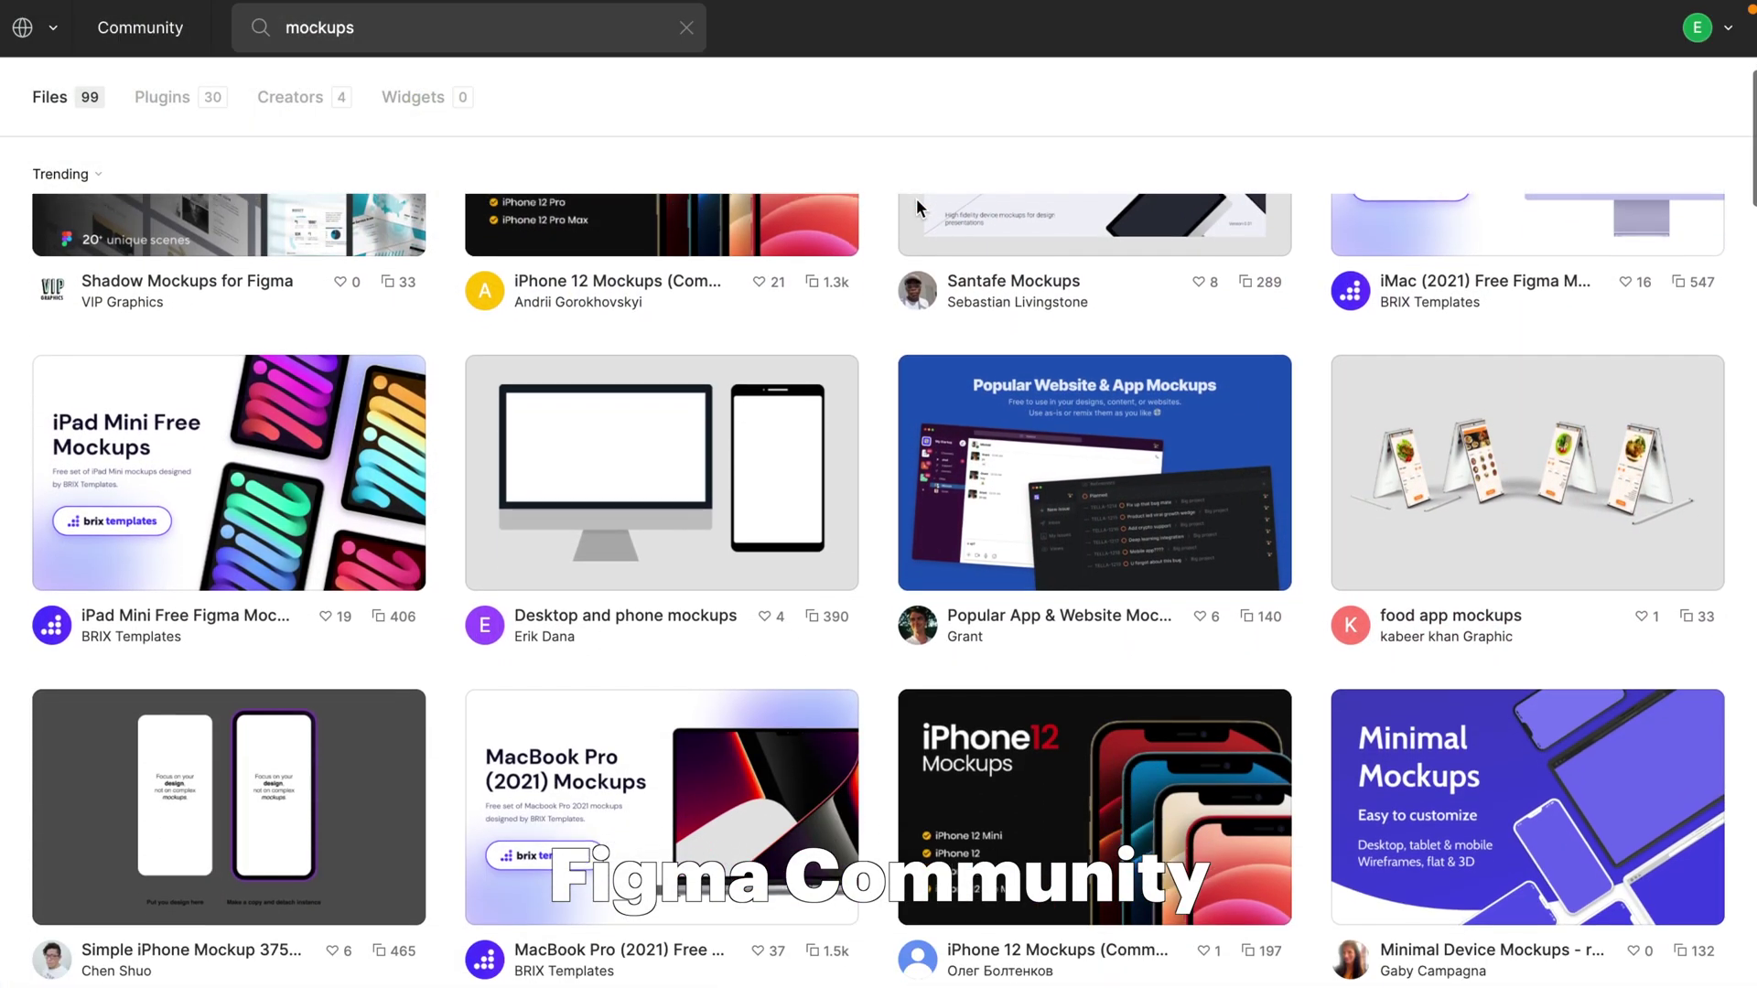
scroll(915, 197, down, 6)
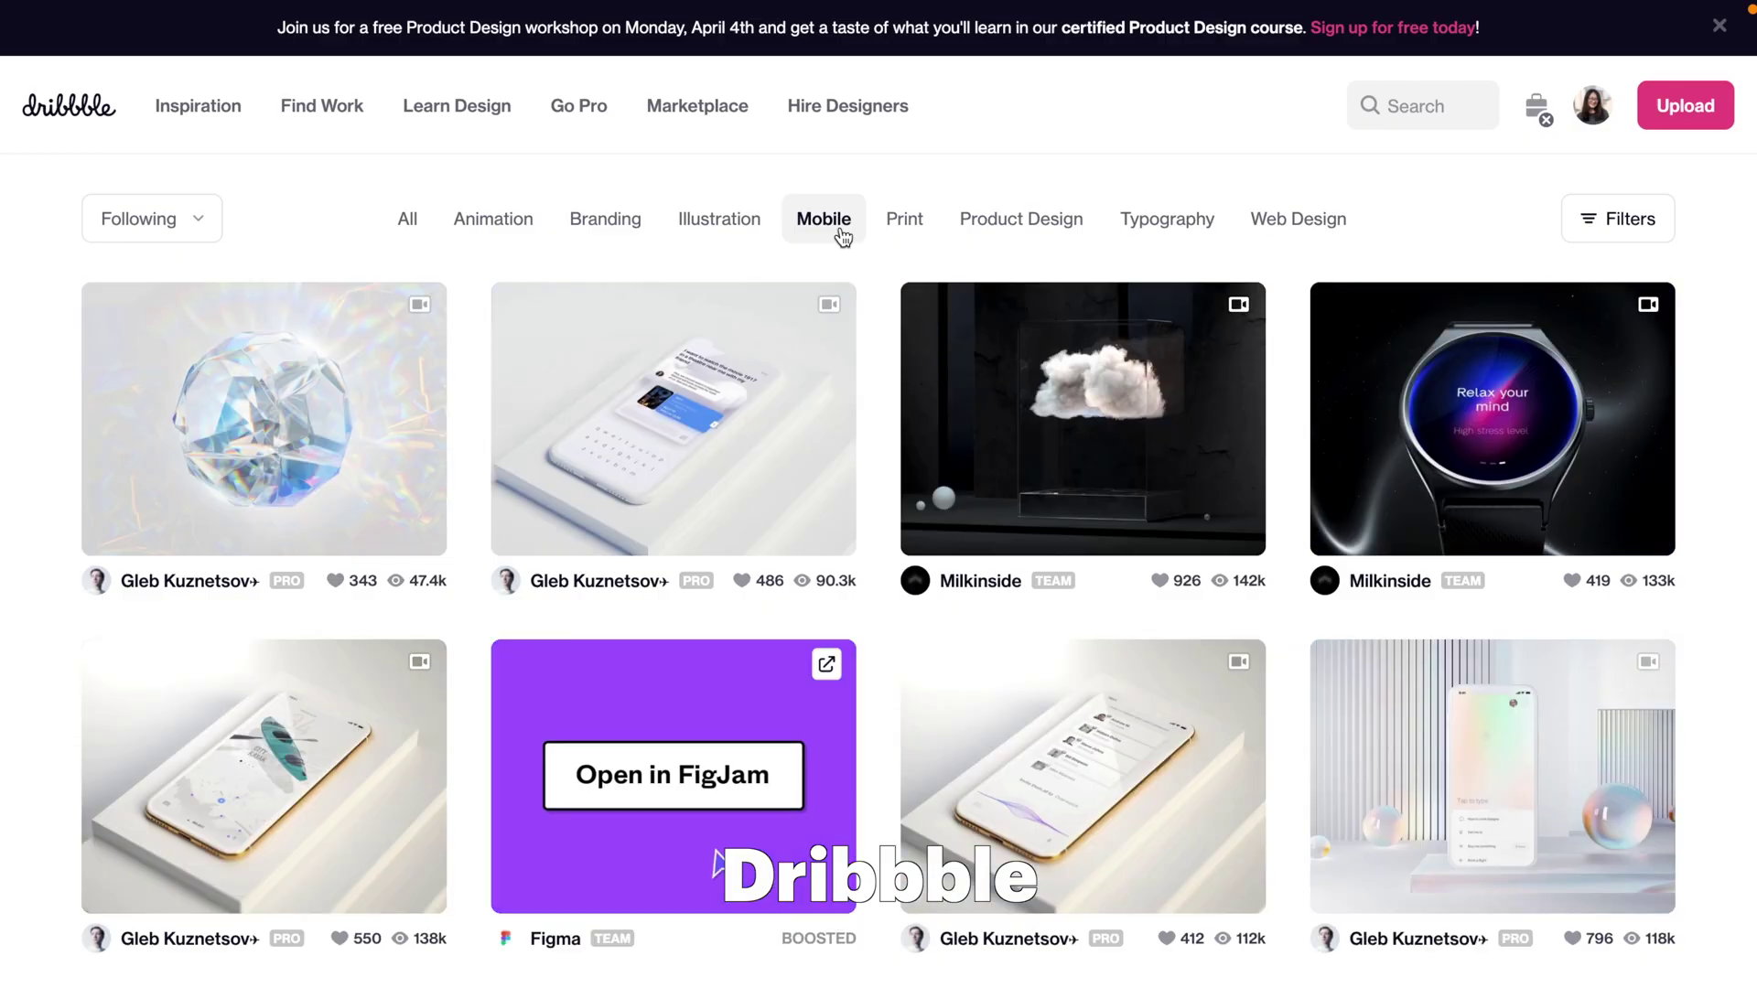
scroll(867, 467, down, 8)
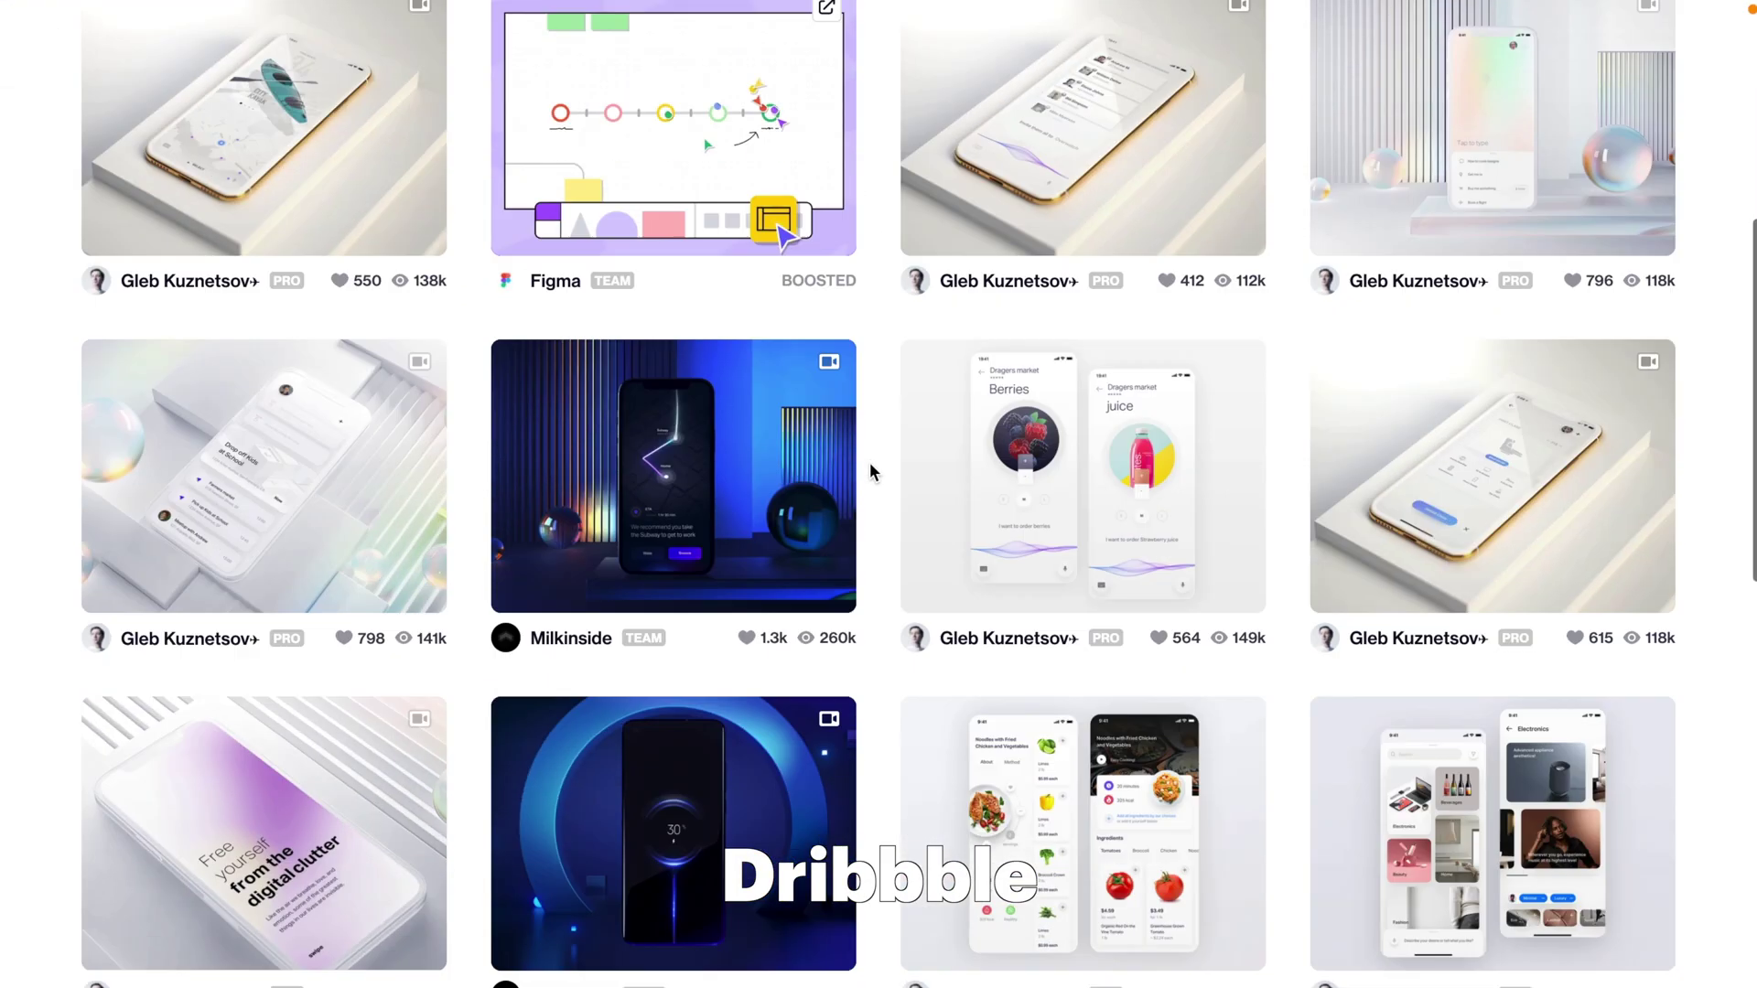
scroll(869, 471, down, 13)
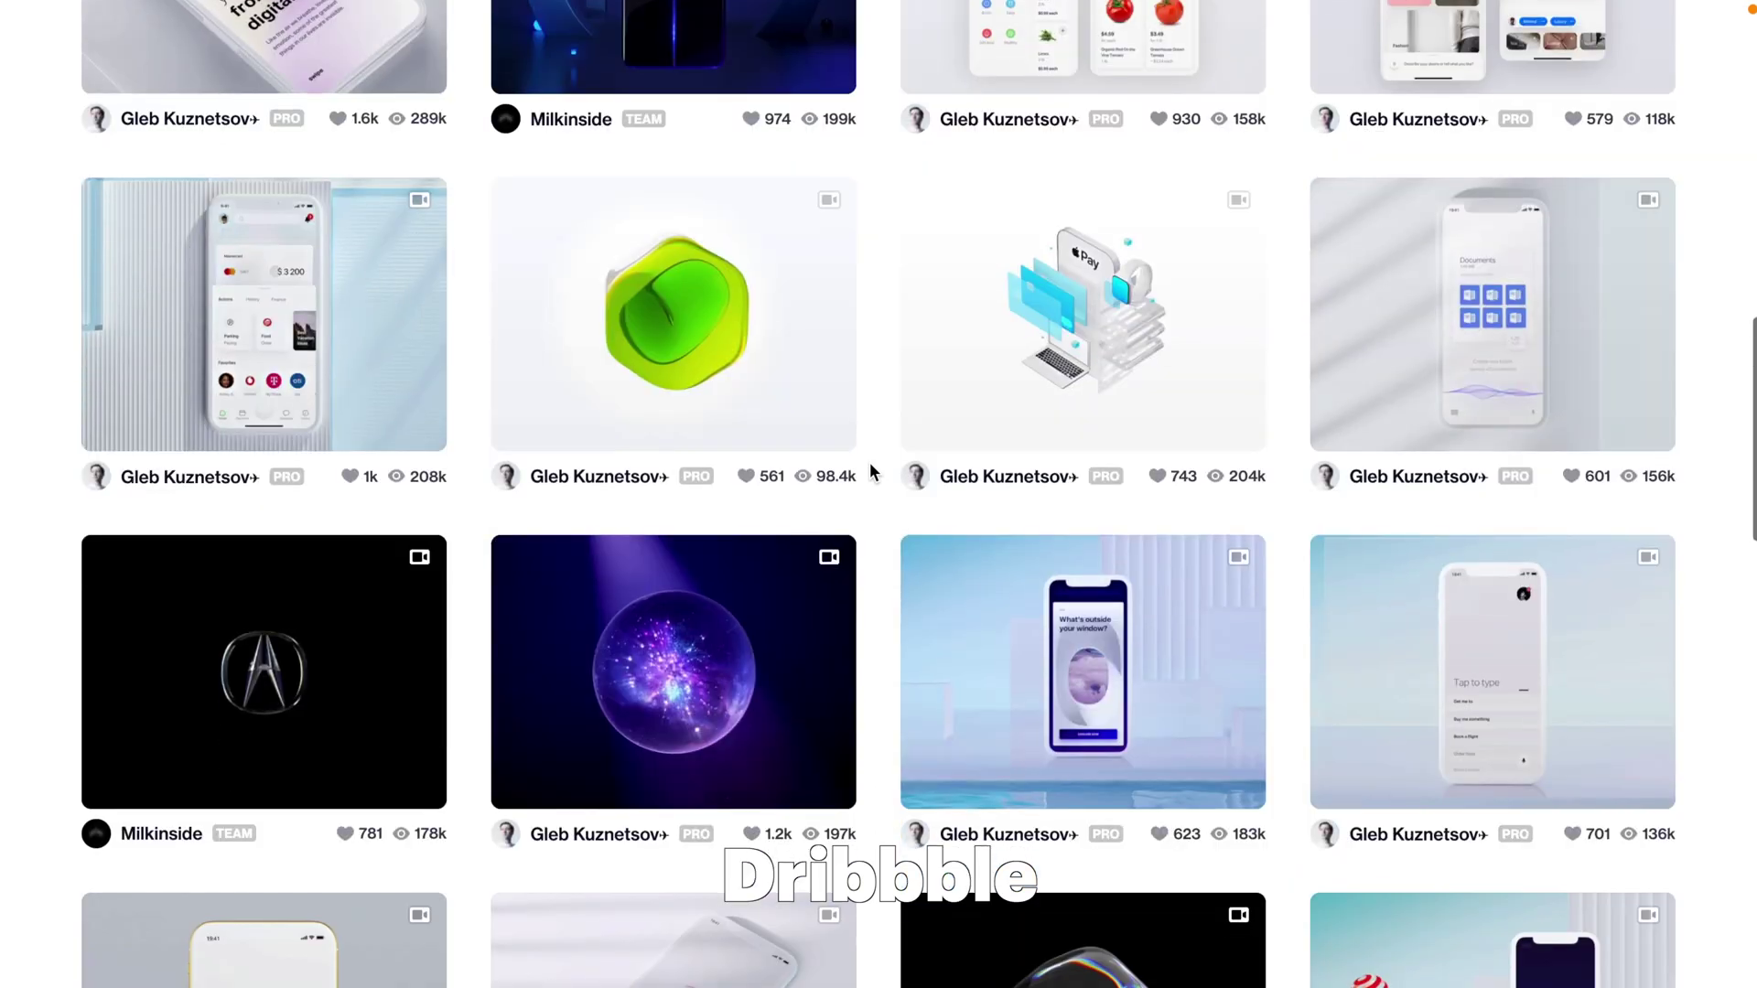
scroll(869, 463, down, 9)
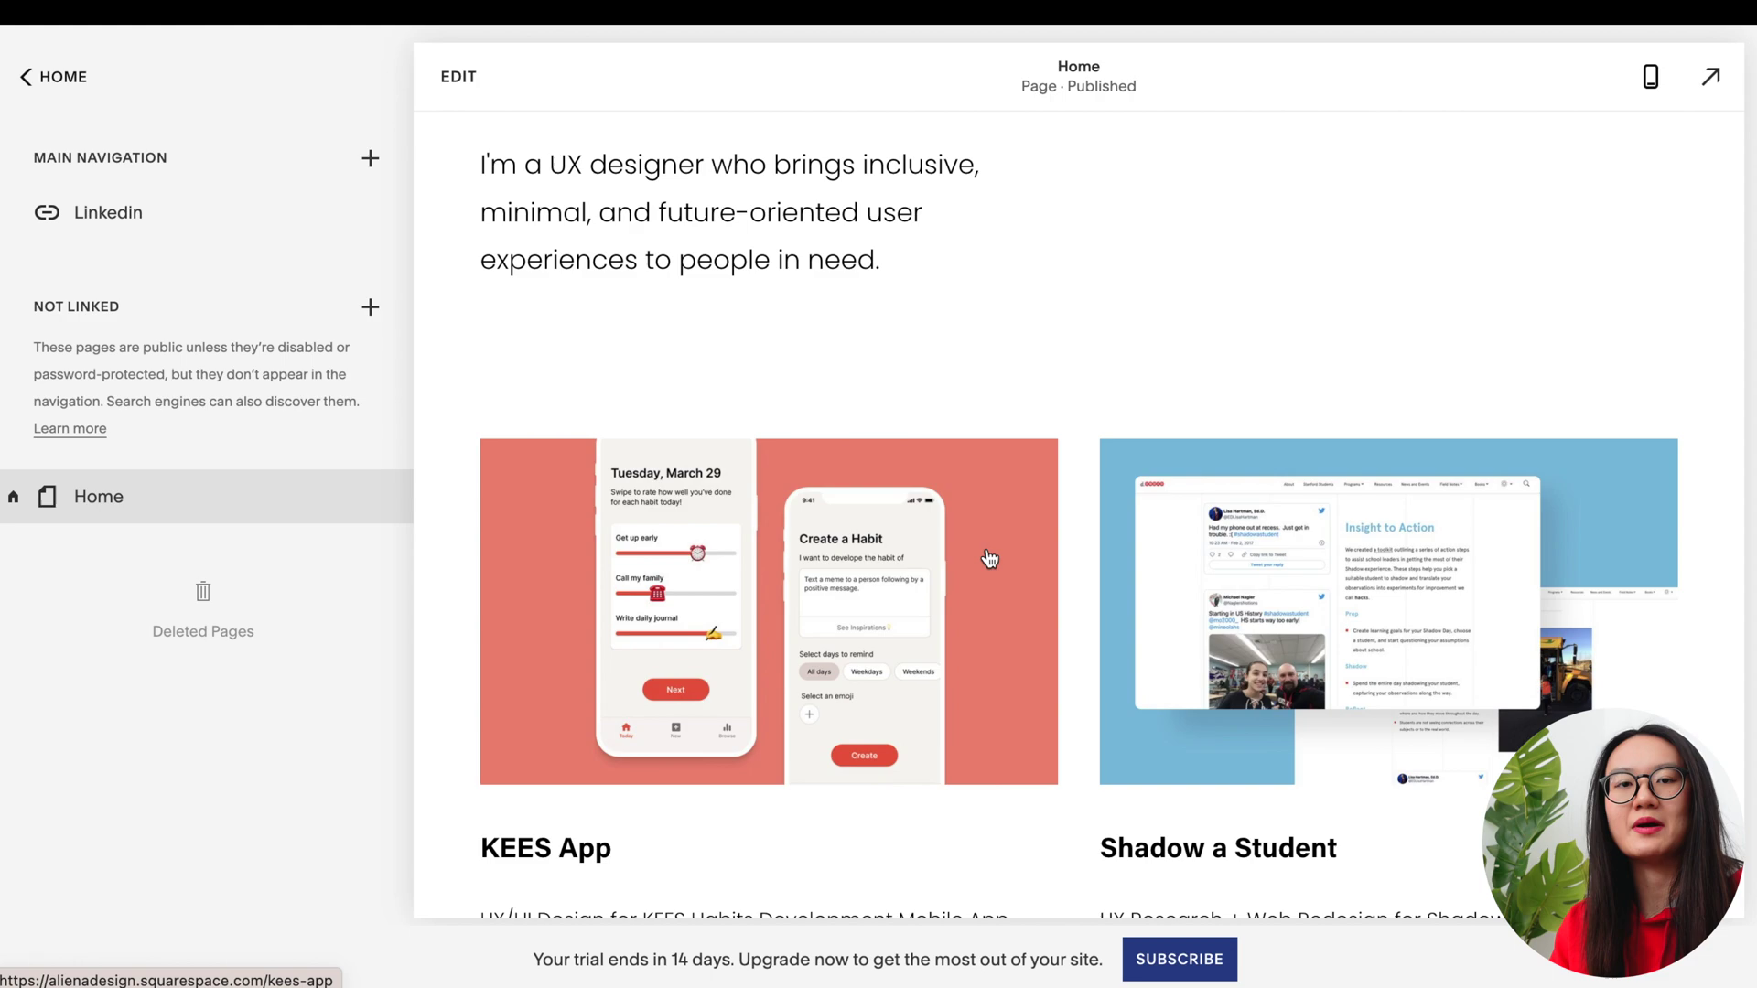
scroll(990, 558, down, 2)
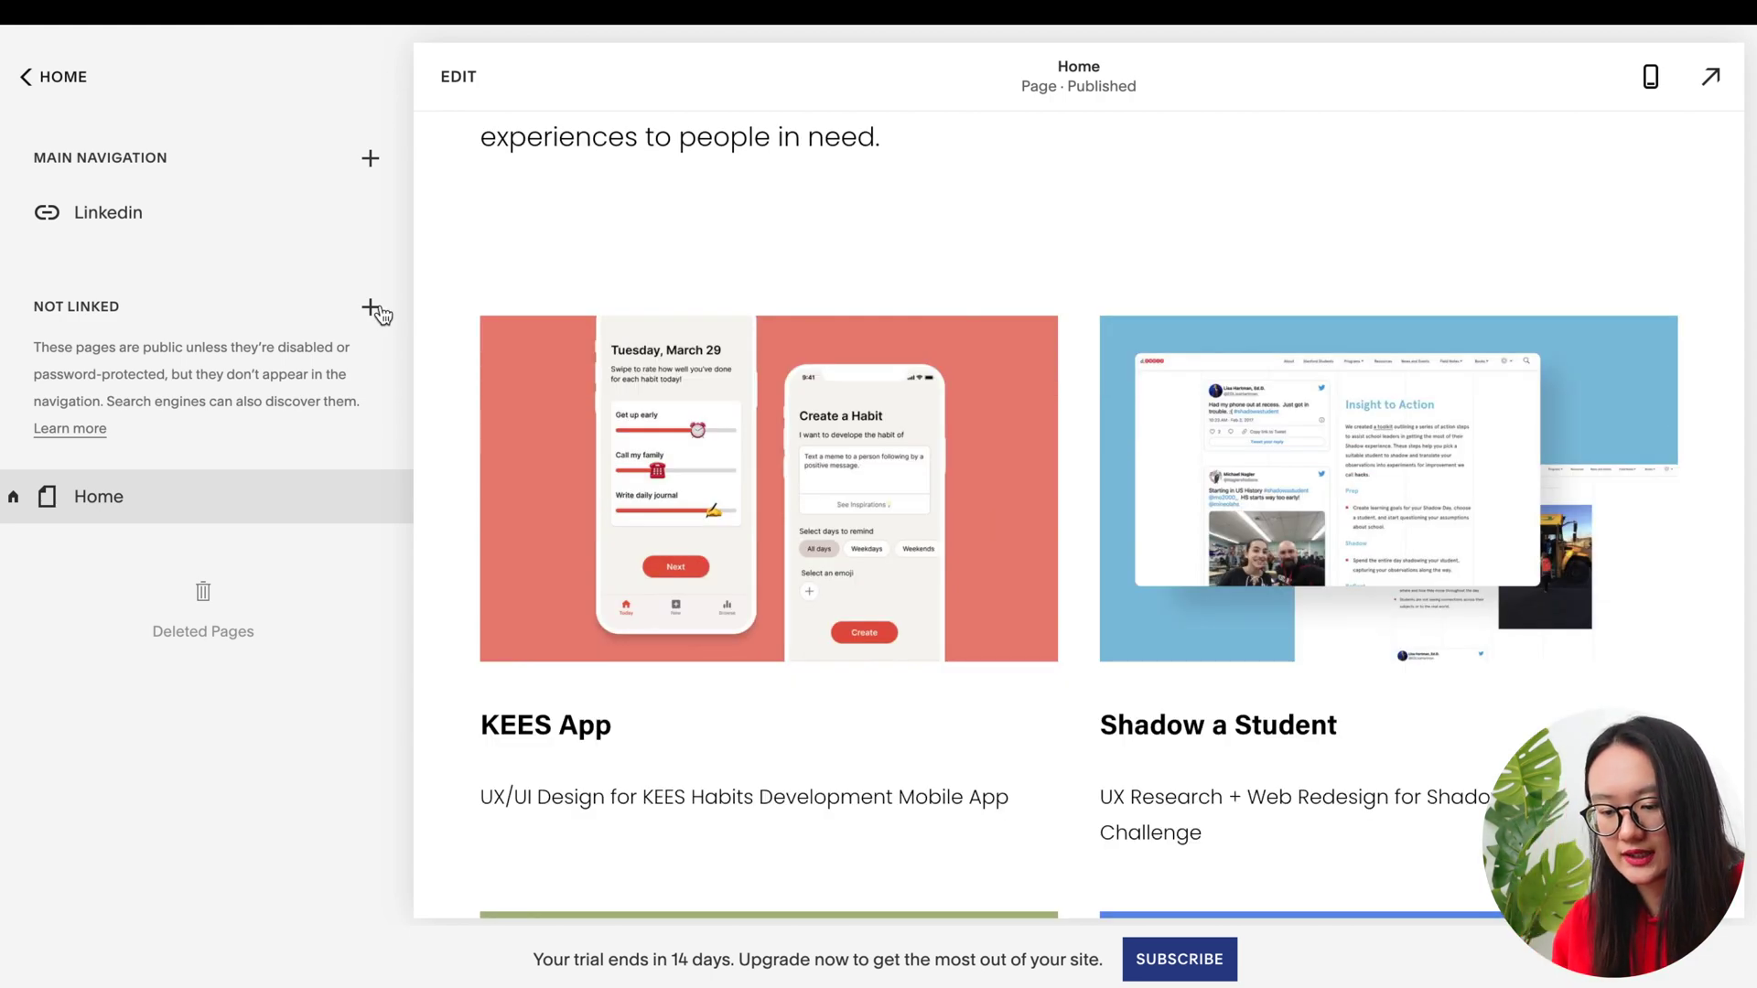
Create a blank page under Not Linked named 'KEES App'
click(371, 308)
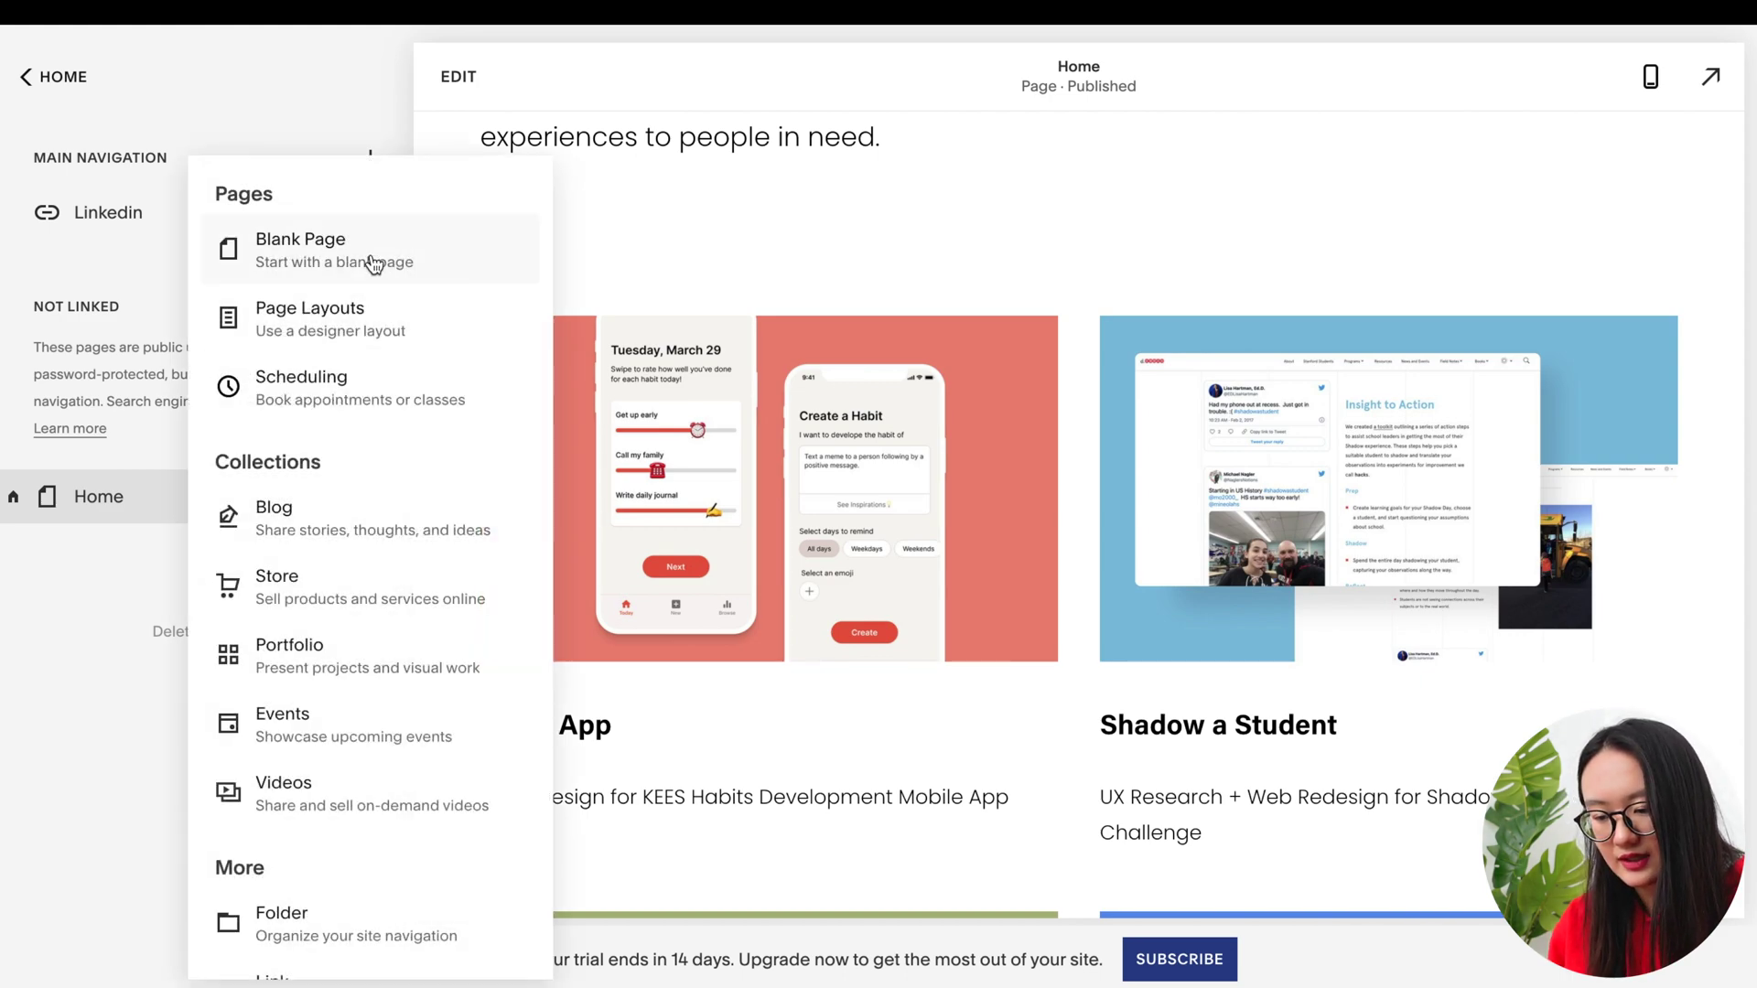
click(373, 263)
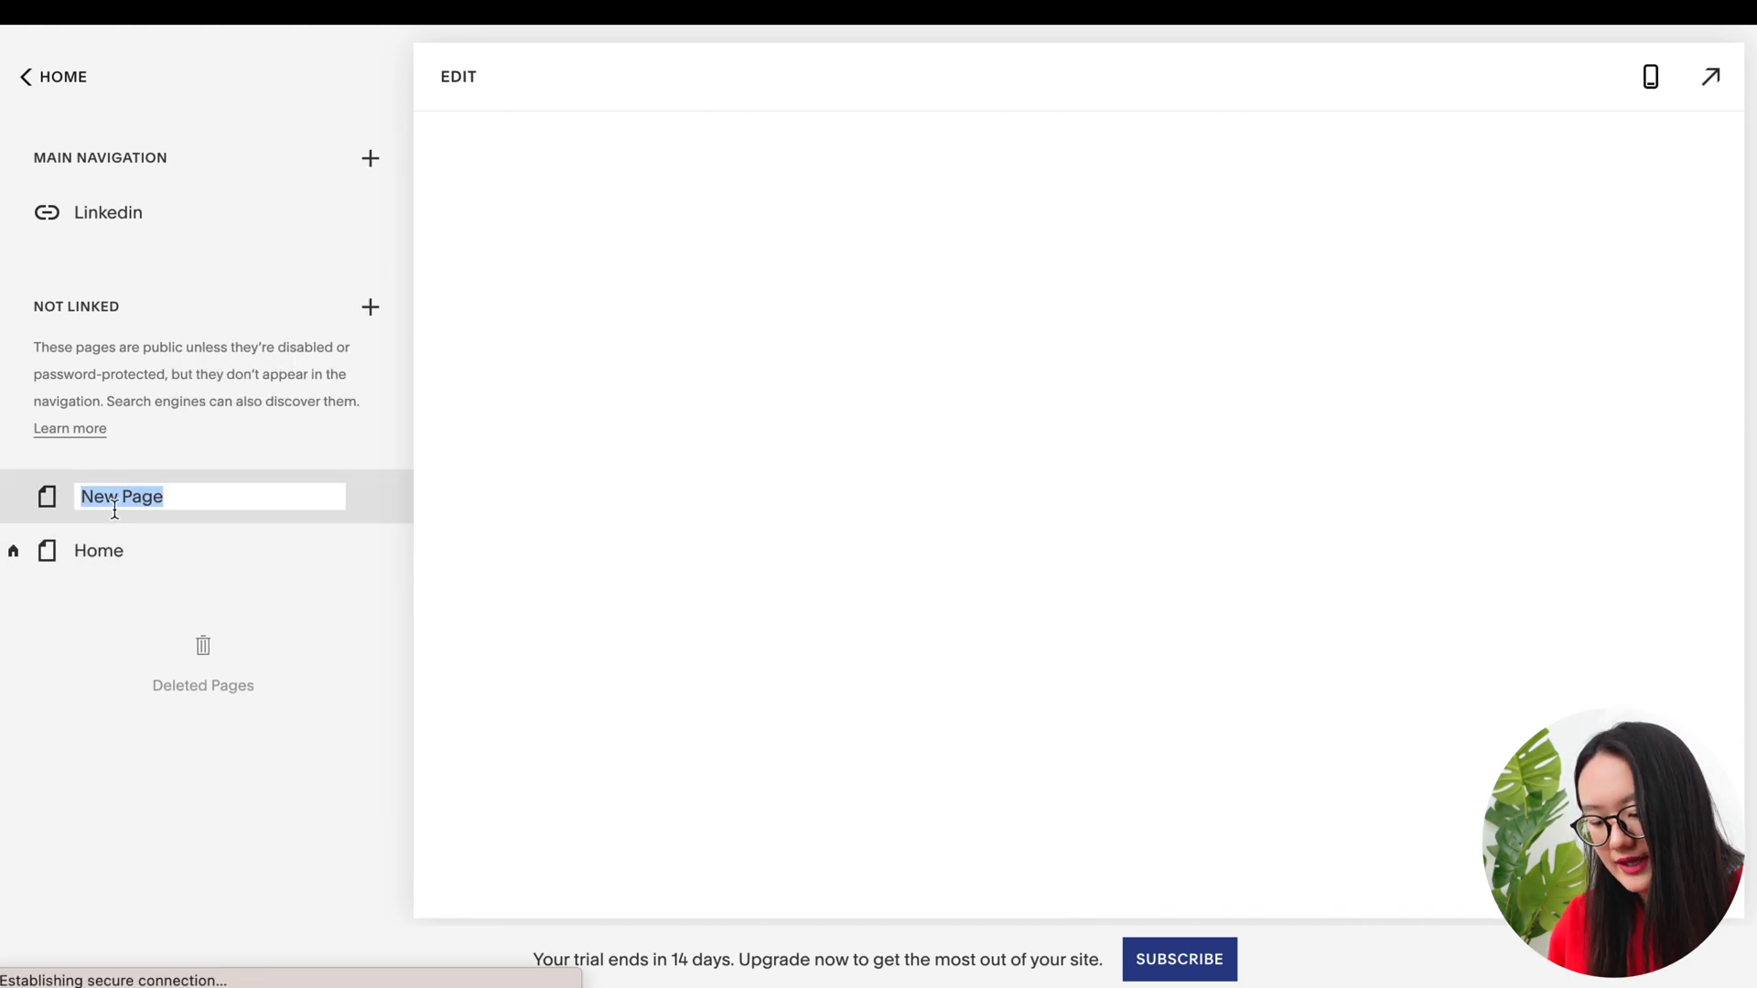
text(KEES)
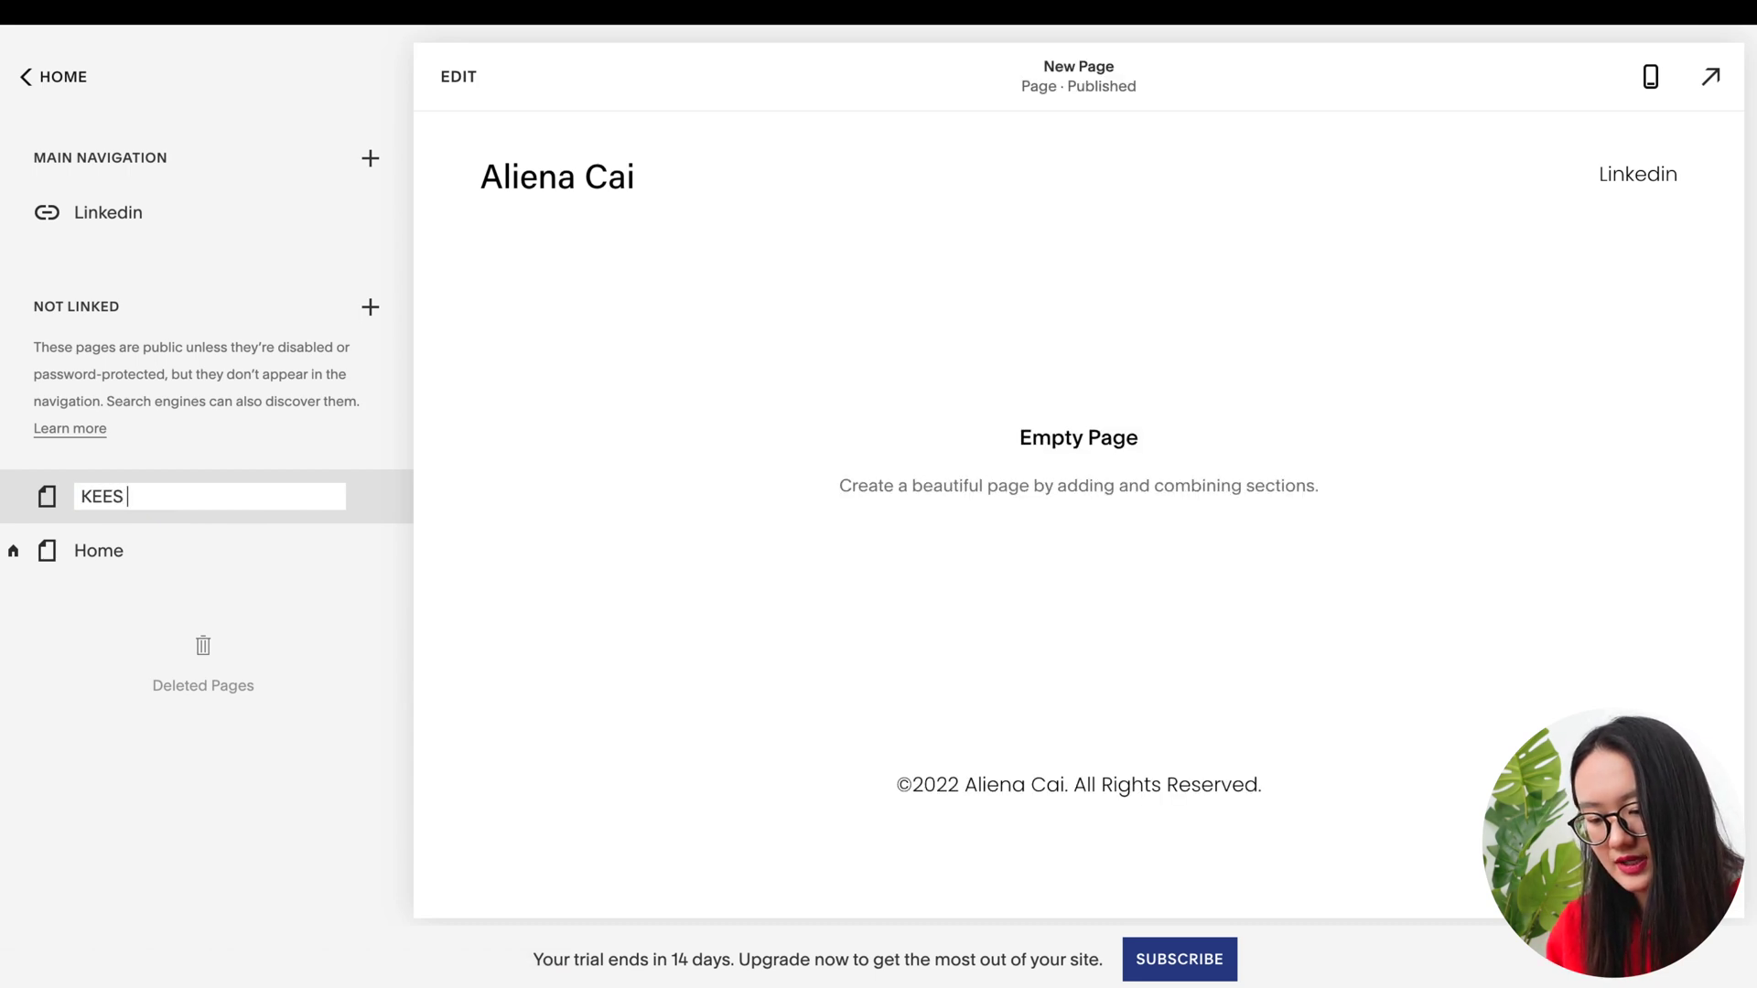
text( App)
key(Return)
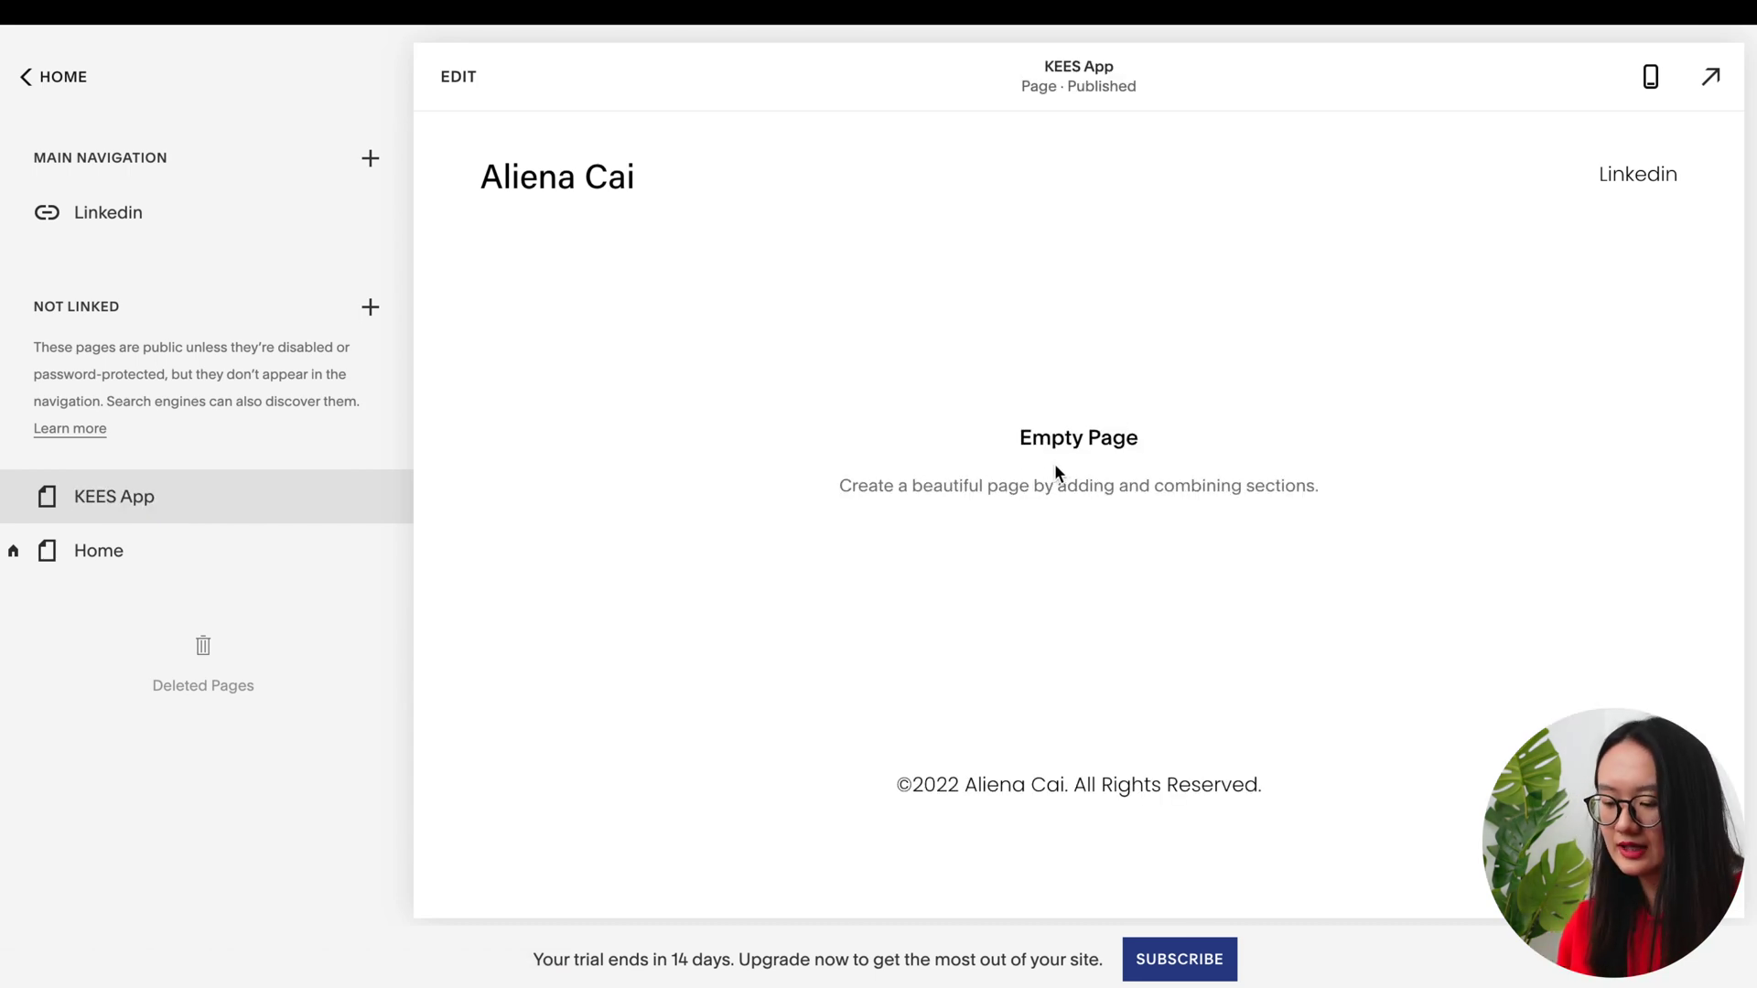
Add a blank section to the KEES App page
click(1078, 452)
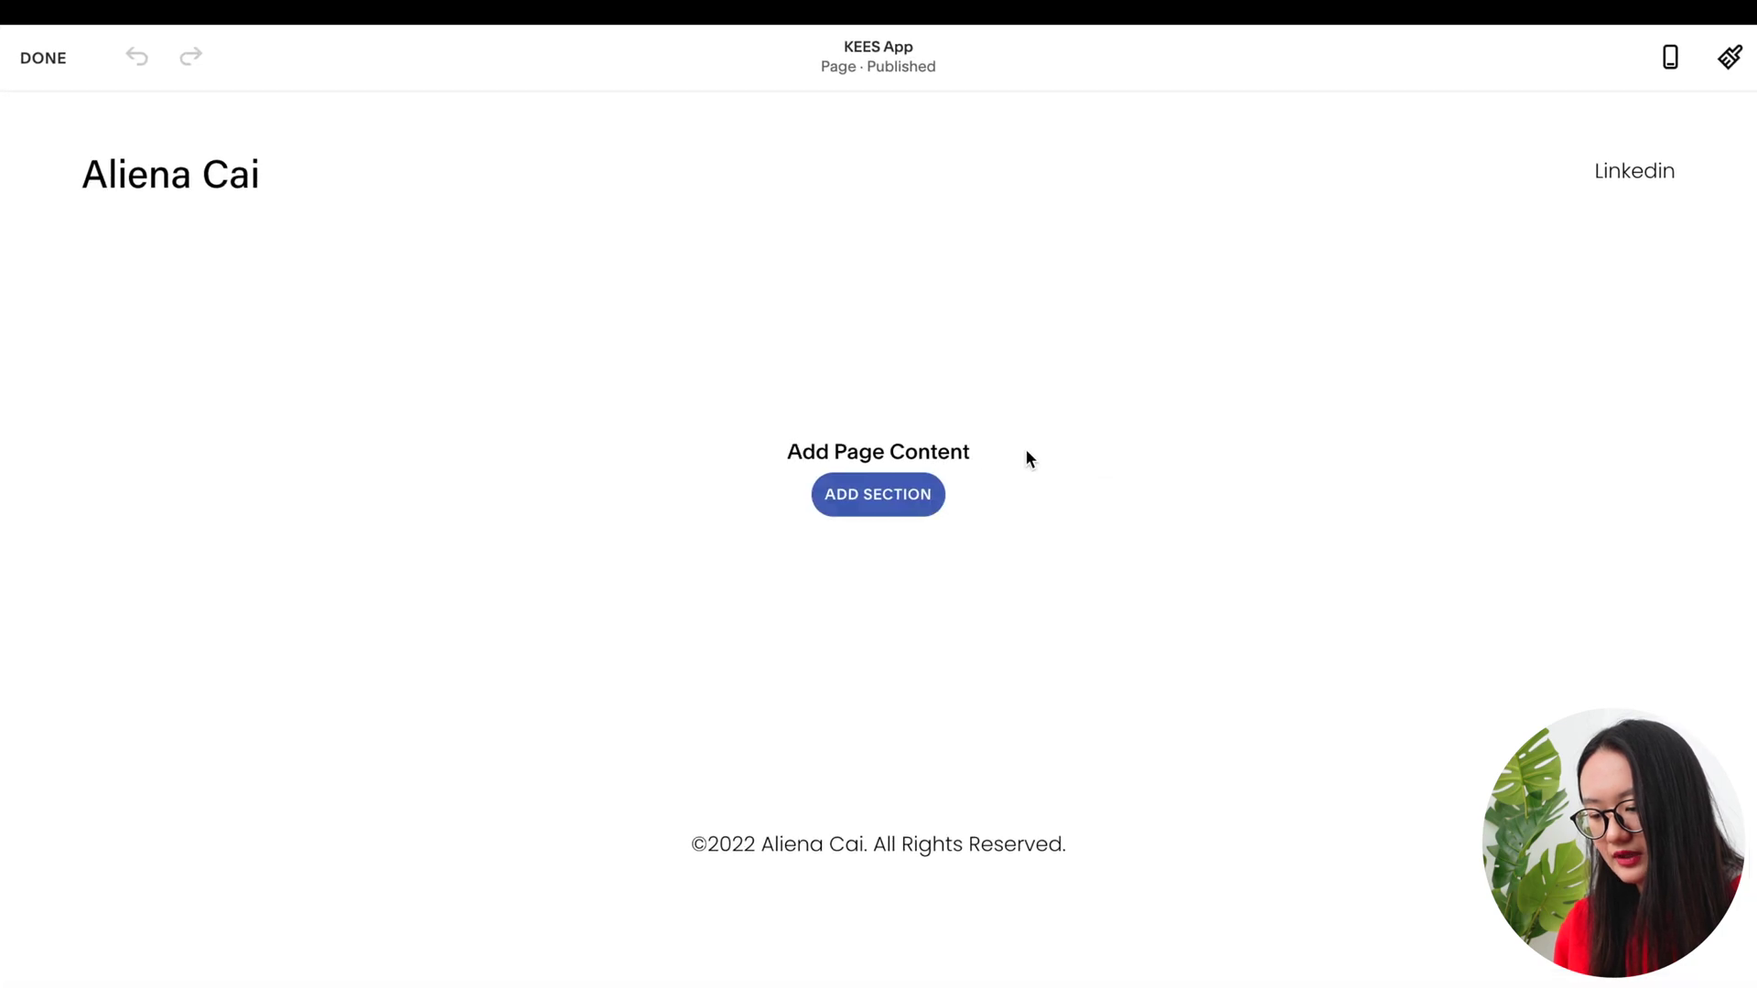
click(917, 494)
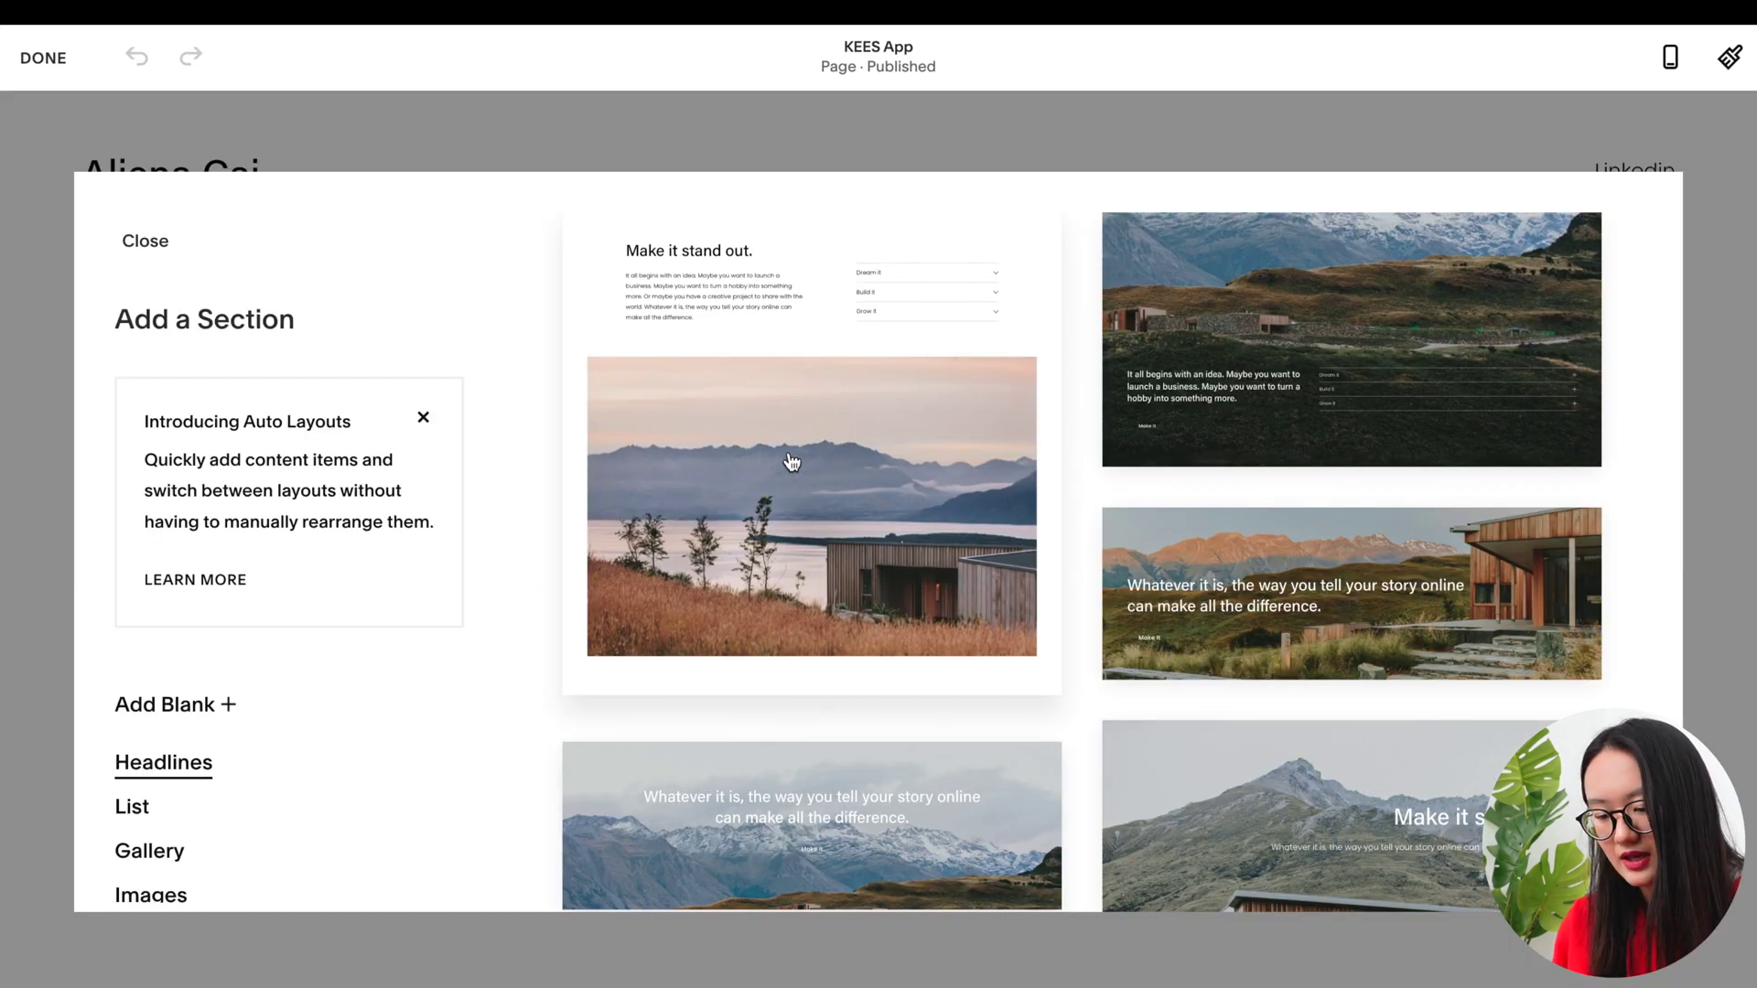
click(203, 714)
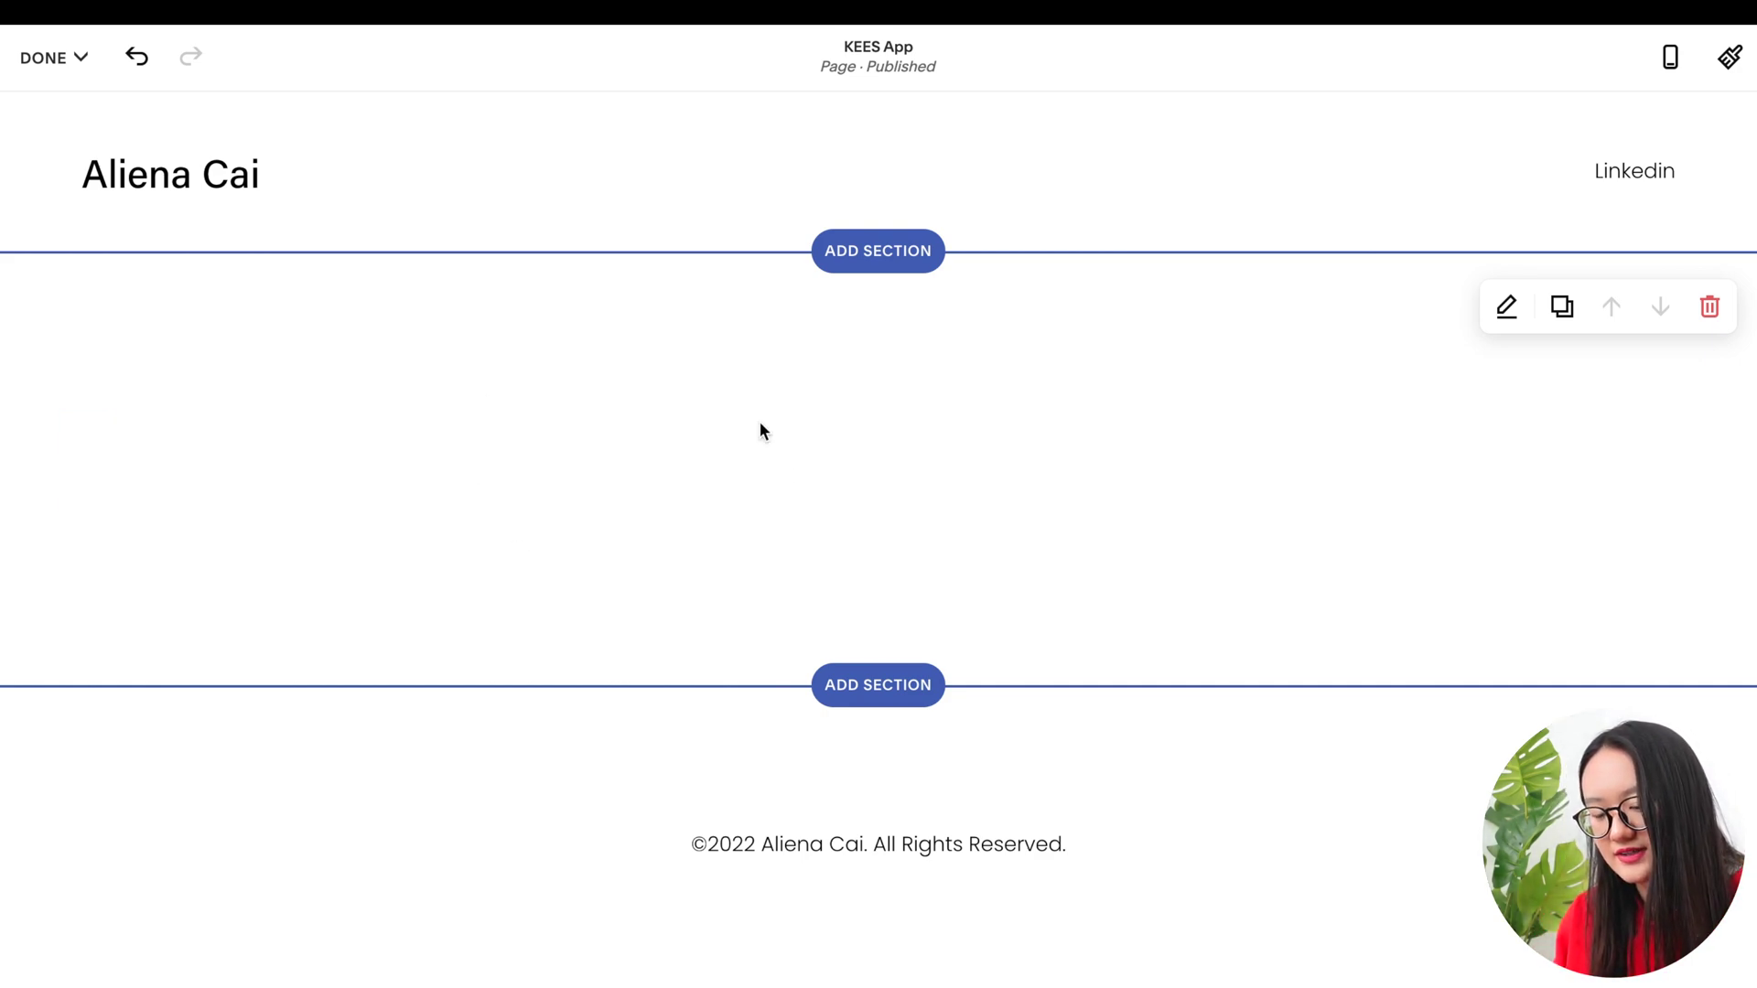
Paste the copied case study text into the new section's text block
click(233, 475)
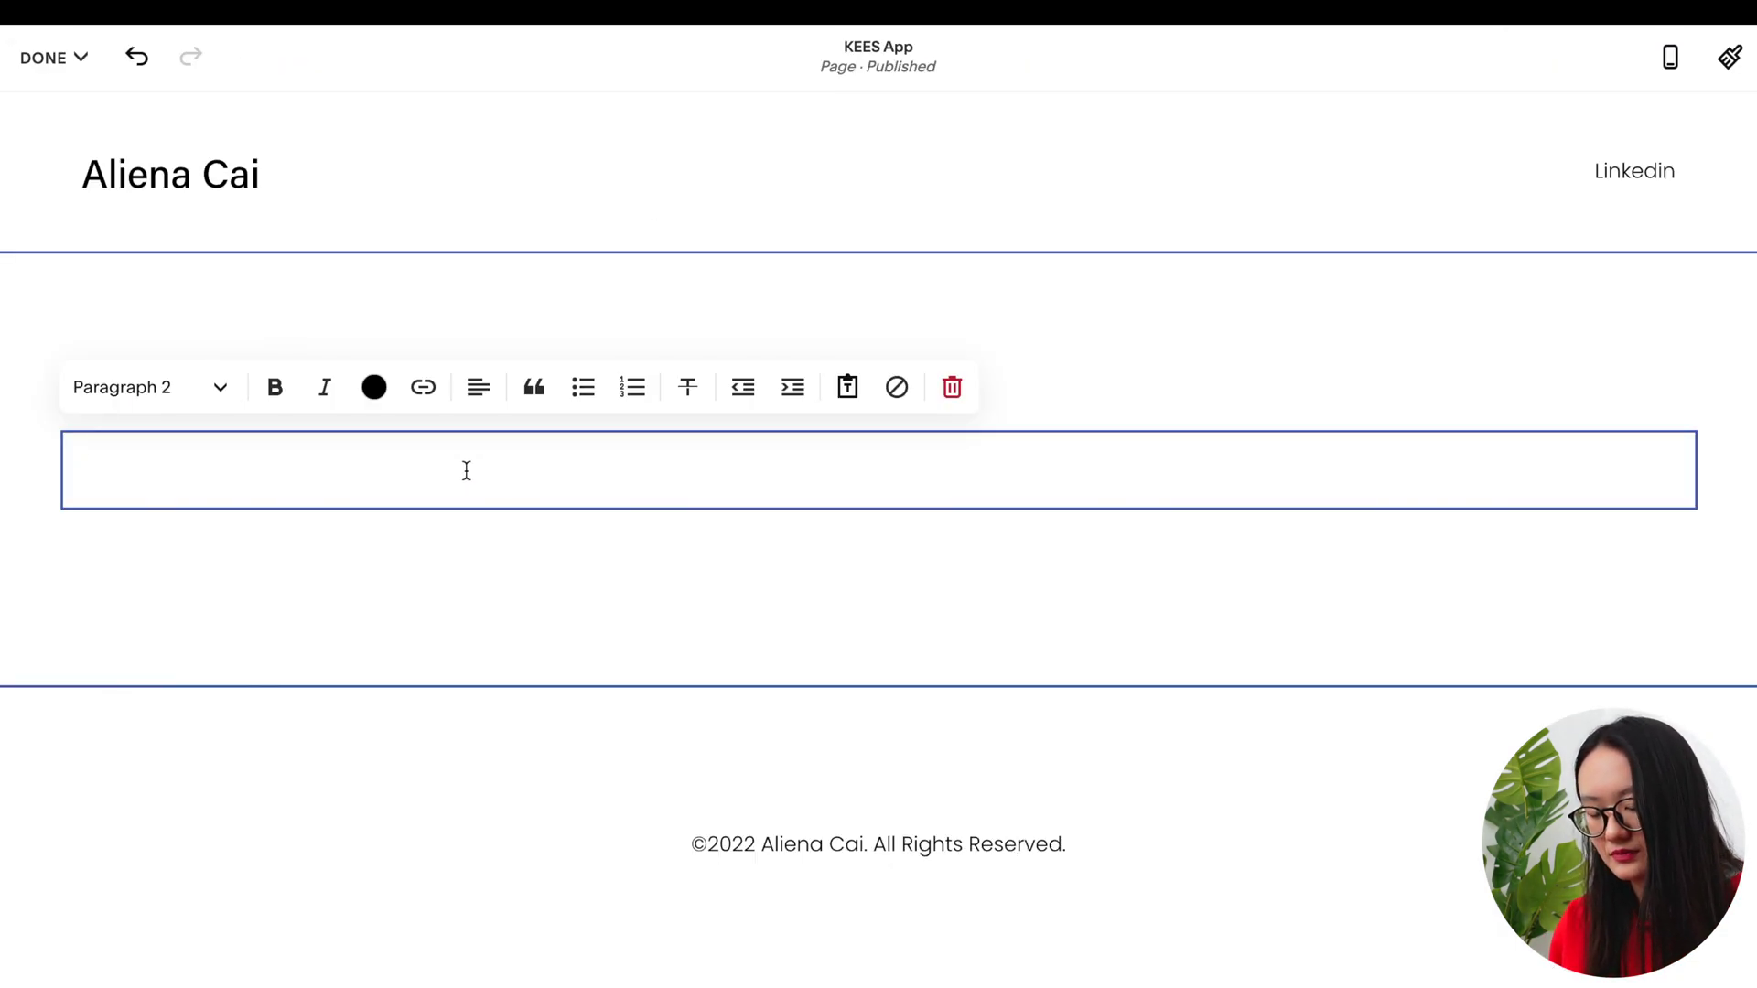
key(ctrl+v)
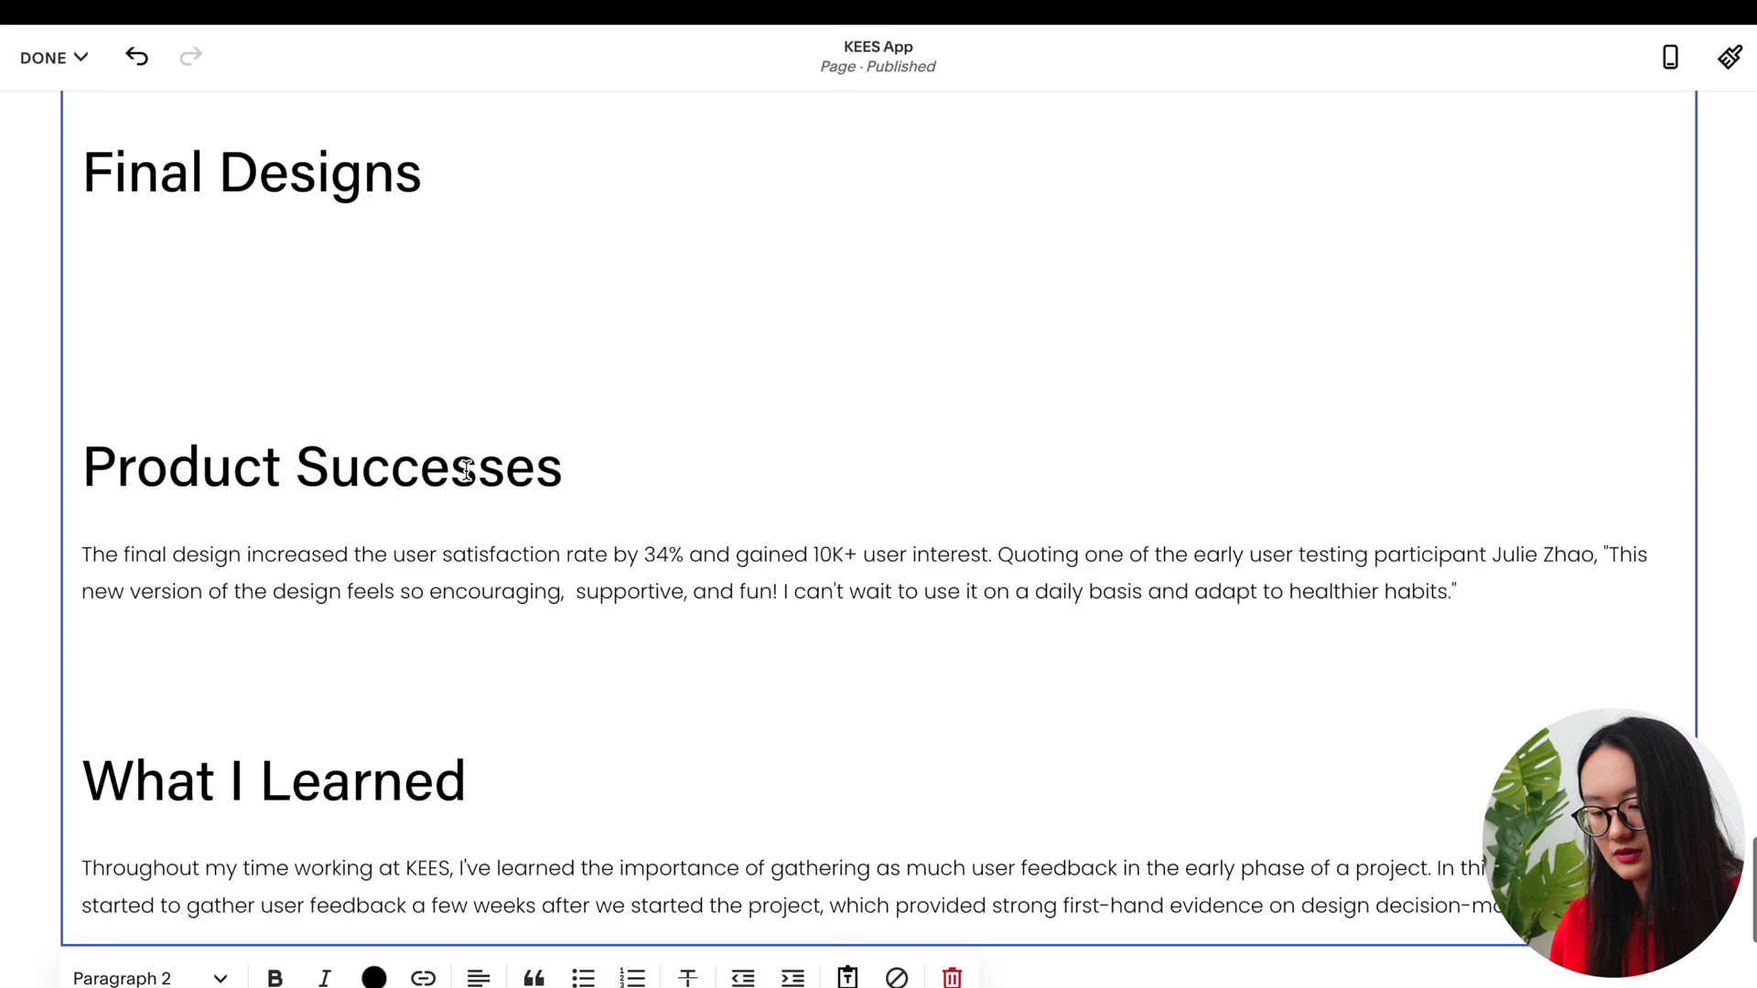
scroll(466, 470, up, 20)
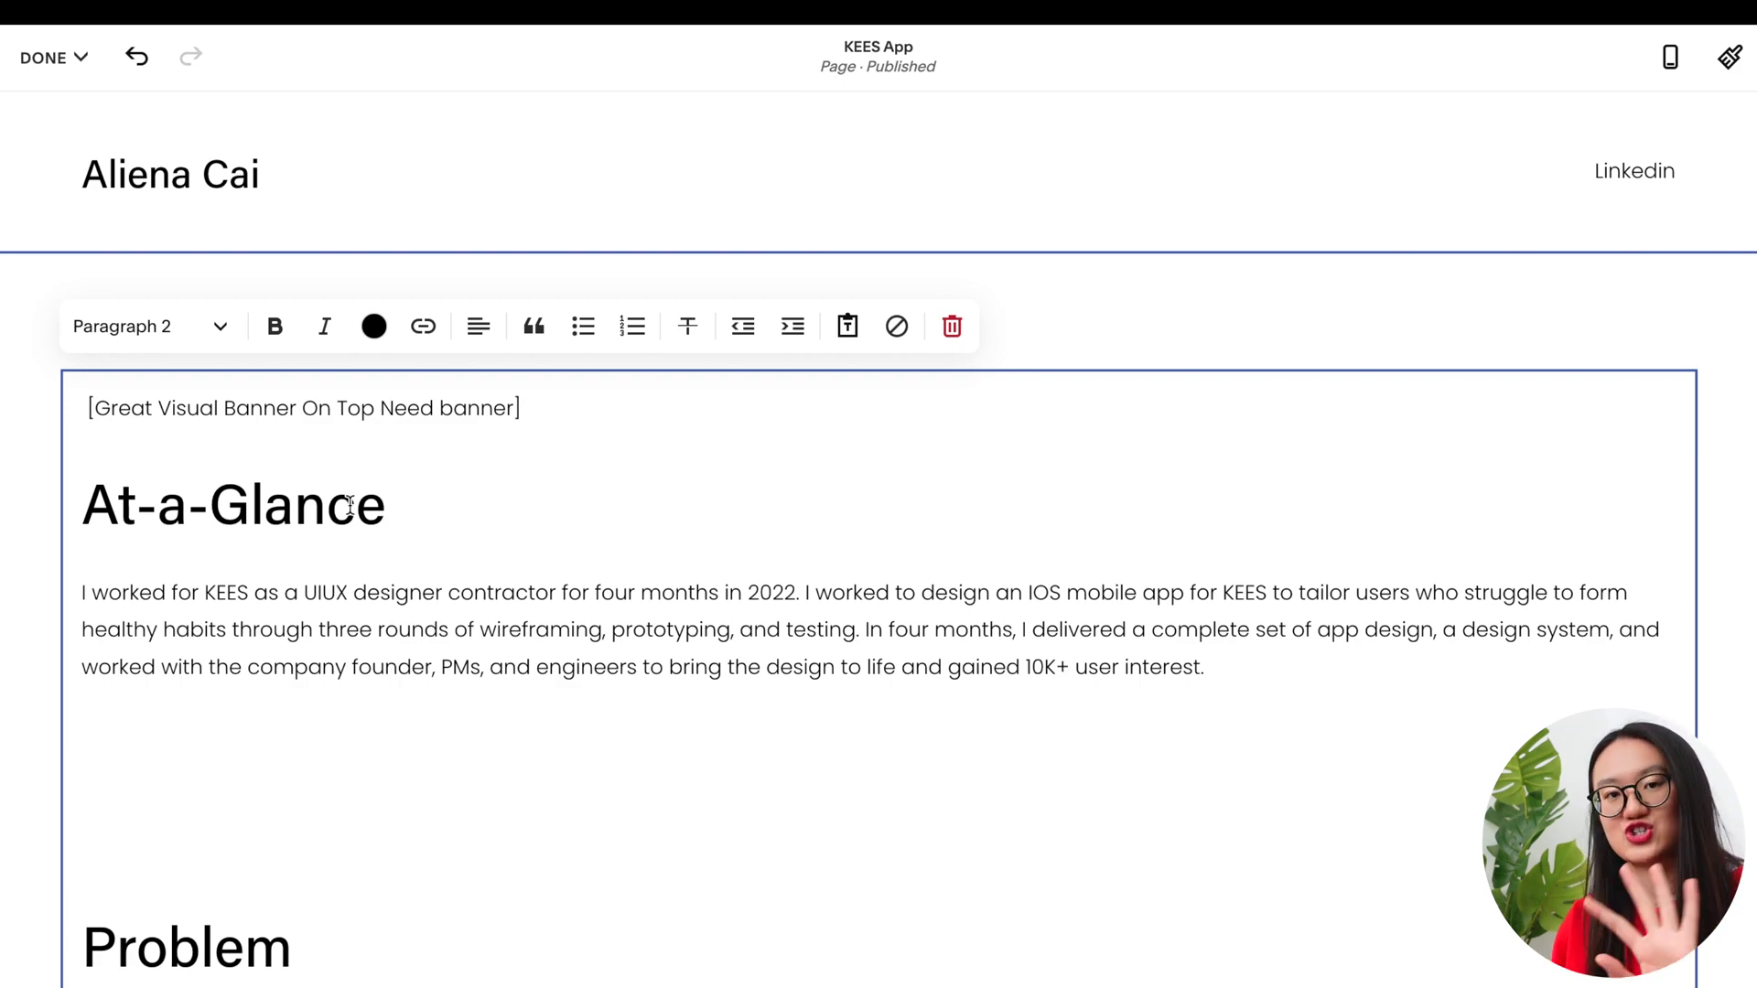
Make the At-a-Glance heading a bold Heading 4
triple_click(350, 503)
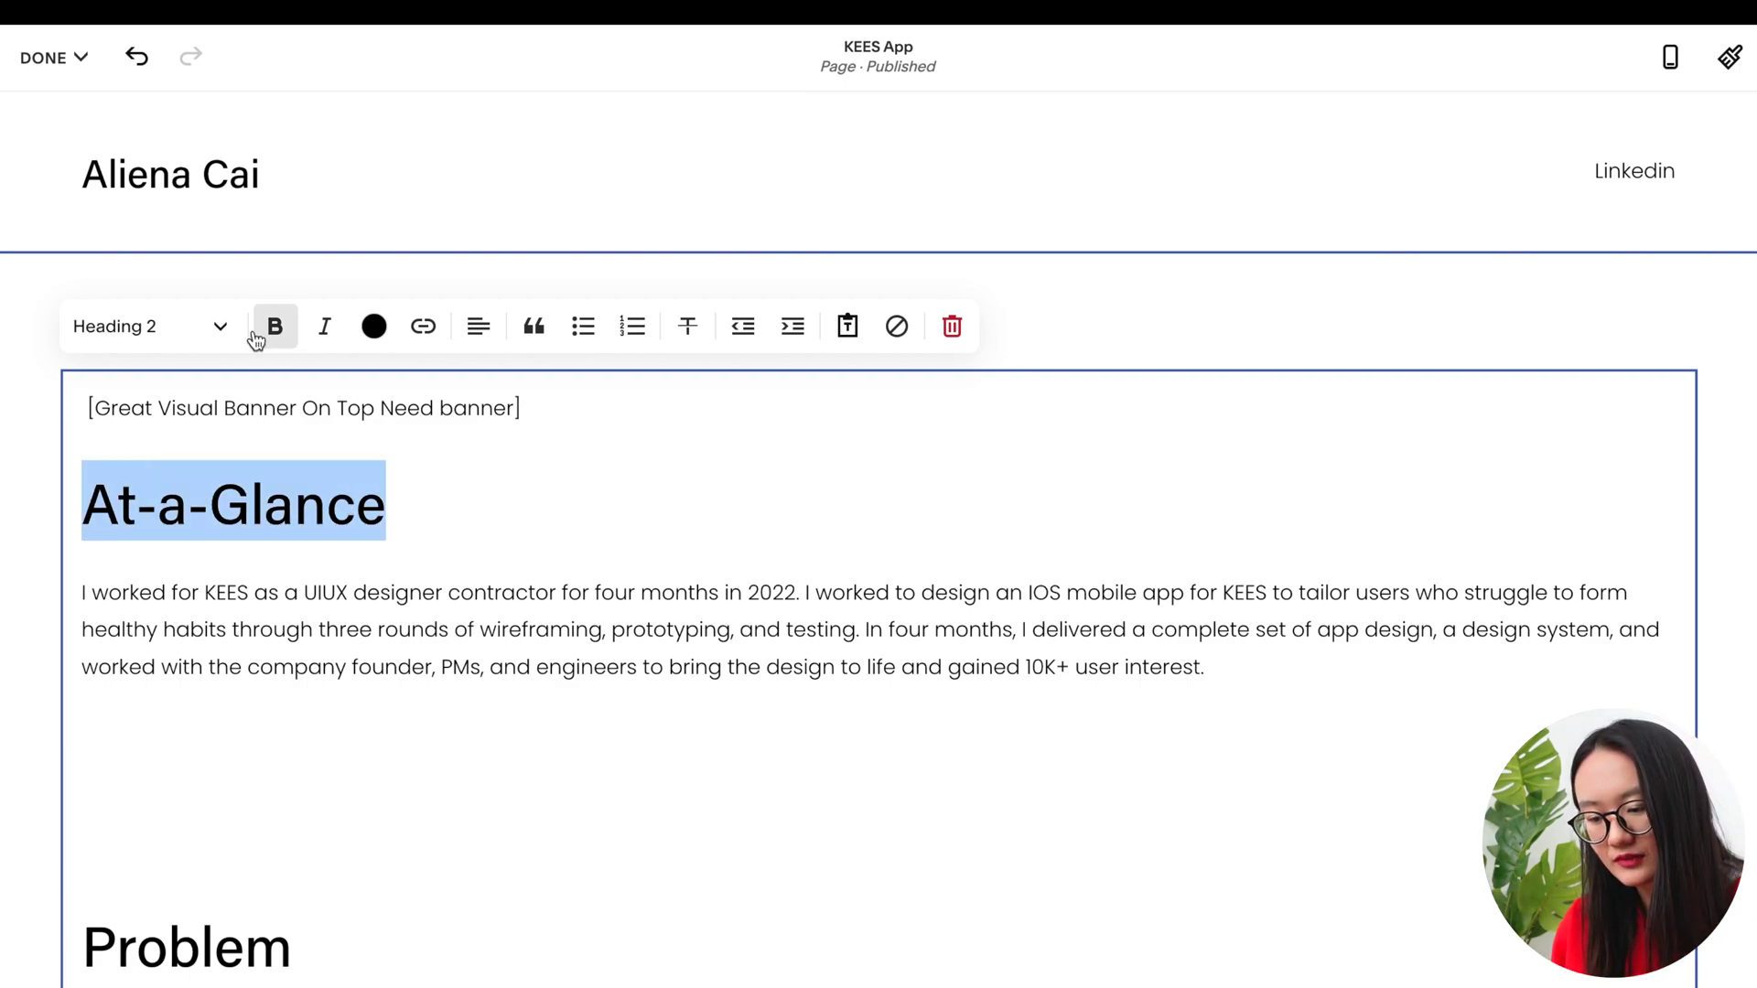
click(206, 339)
click(197, 539)
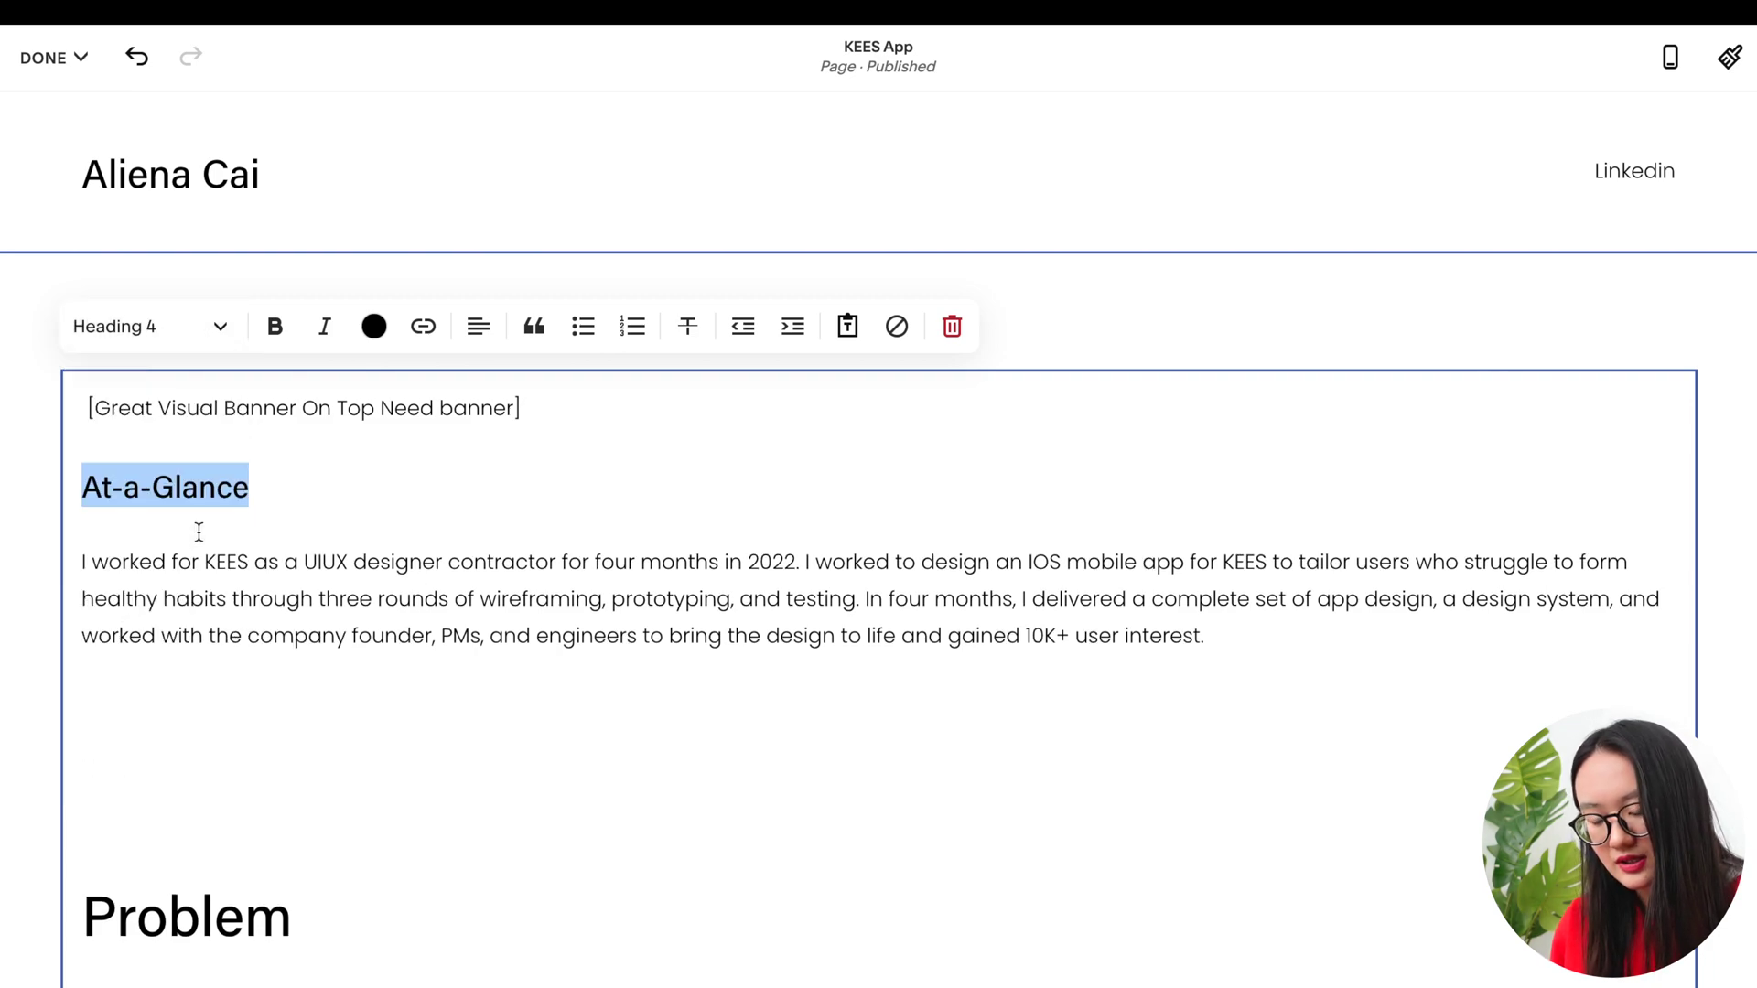
key(ctrl+b)
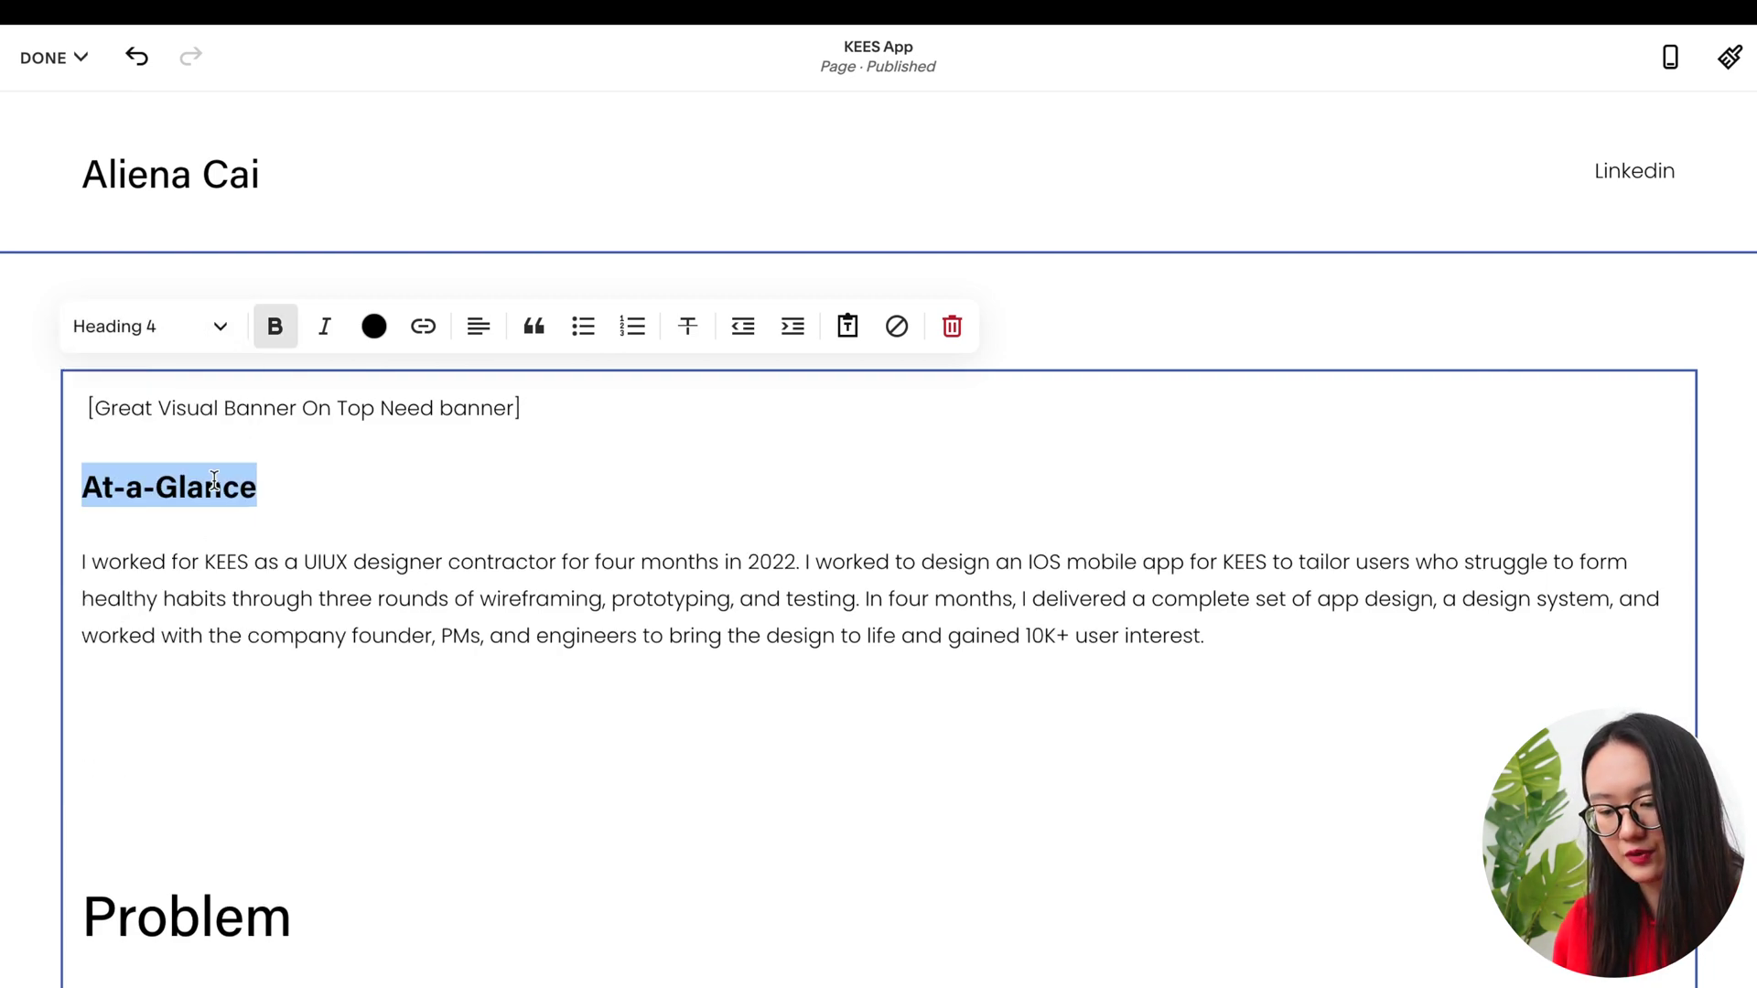
Delete the blank line below the intro paragraph
click(225, 720)
scroll(225, 720, down, 2)
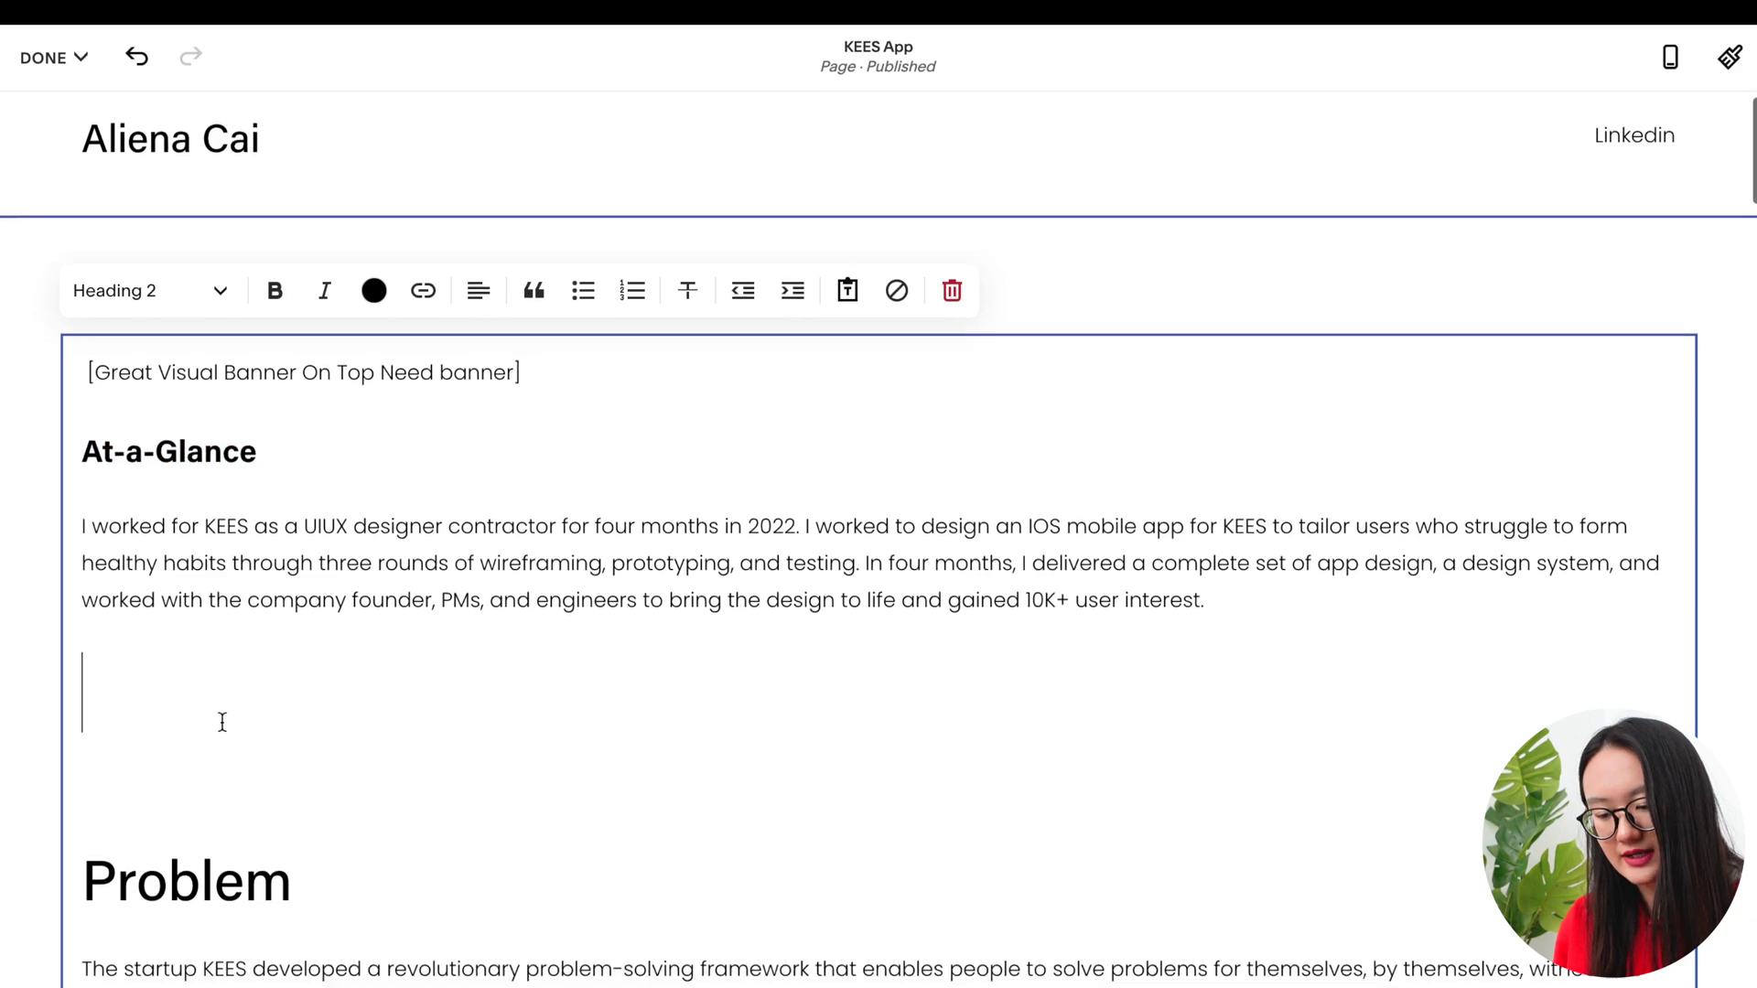
key(BackSpace)
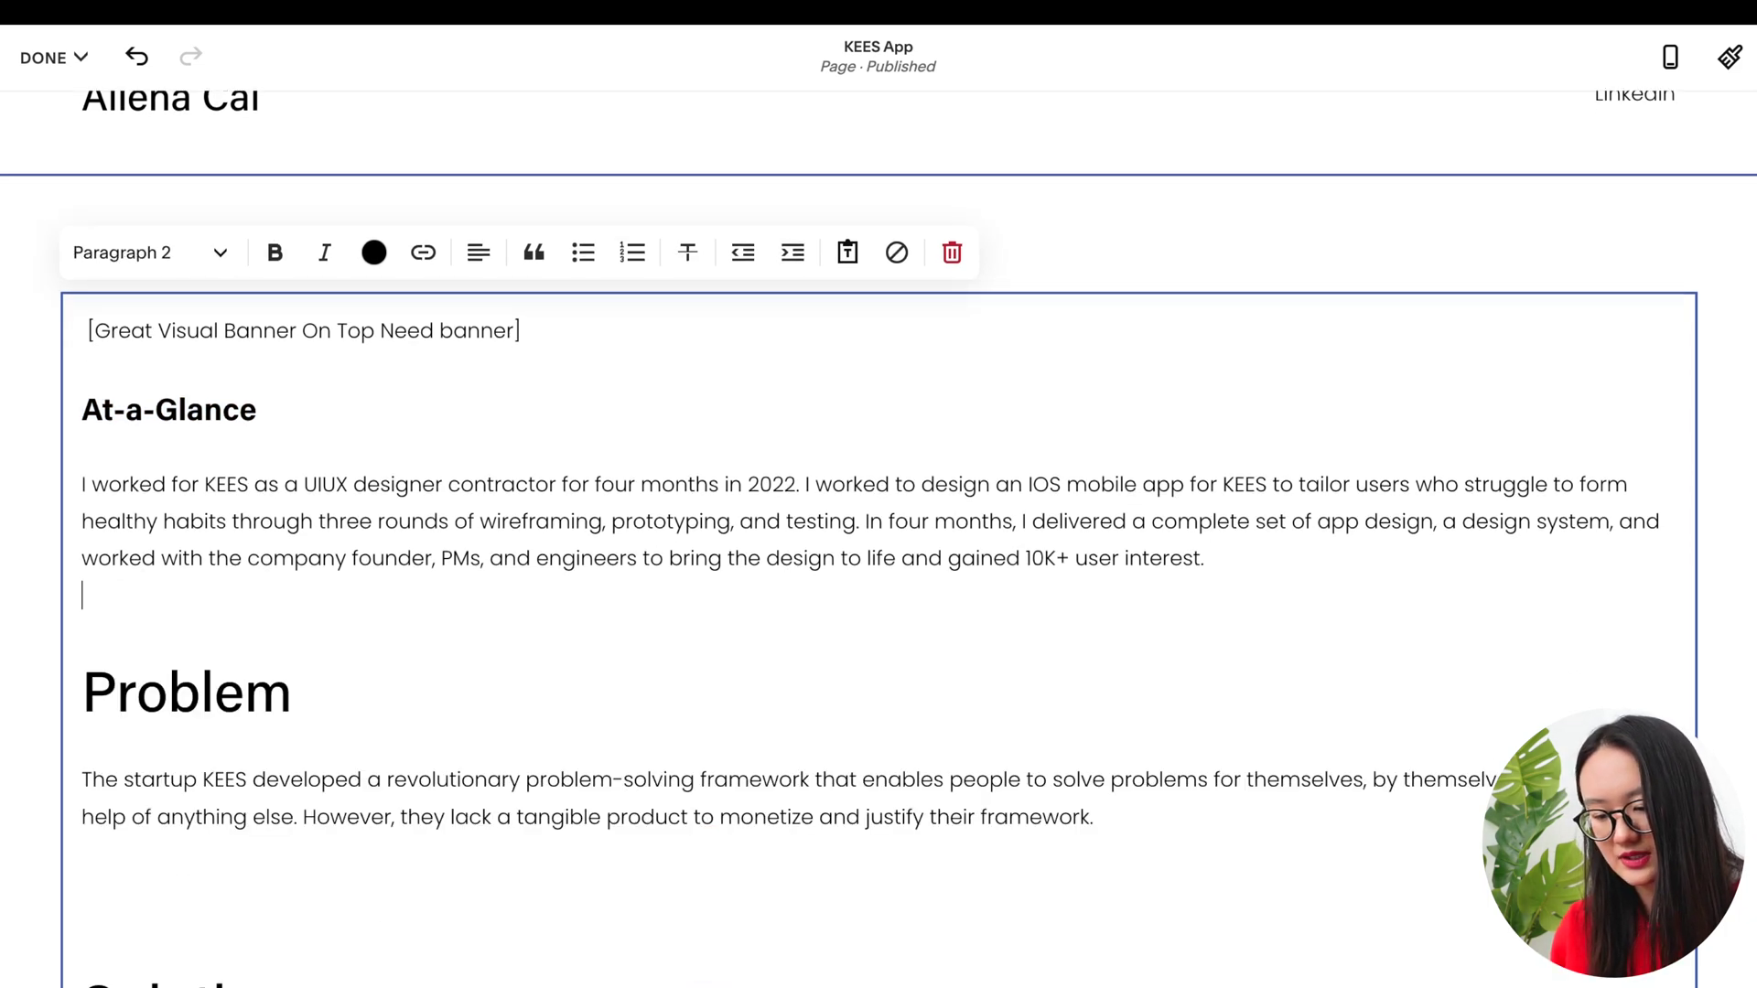
Give the Problem heading the smaller Heading 4 style
click(292, 691)
double_click(186, 724)
scroll(186, 724, down, 1)
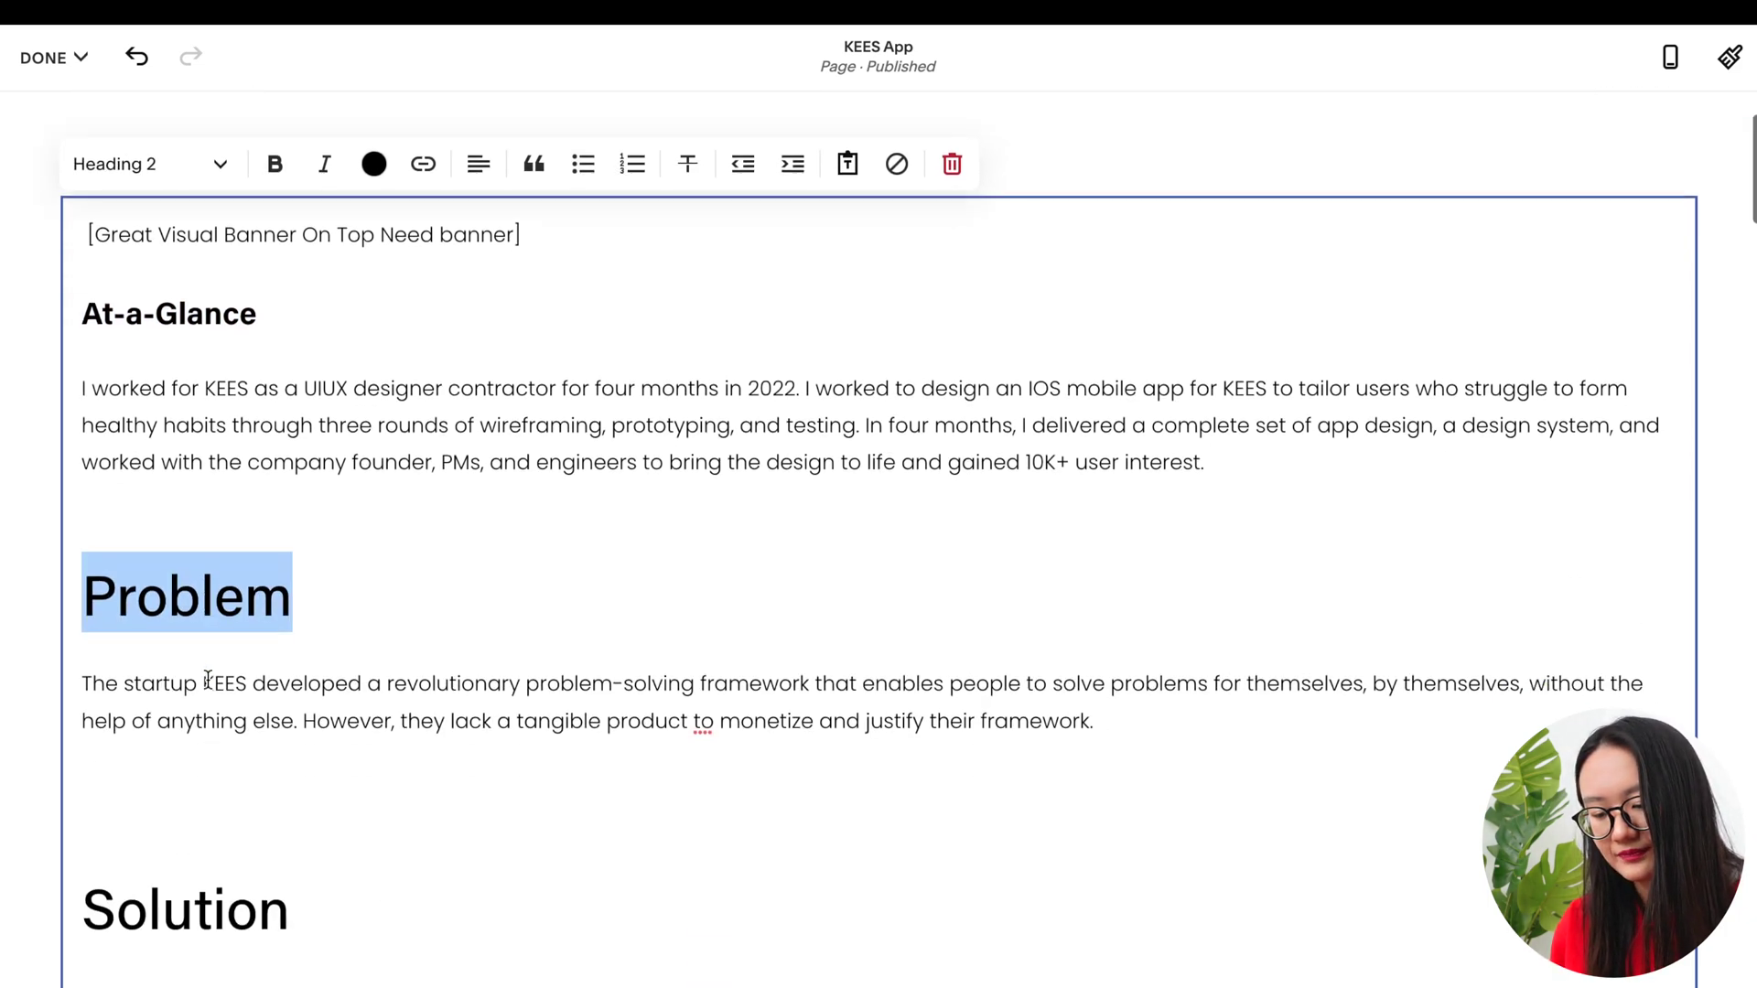
click(196, 176)
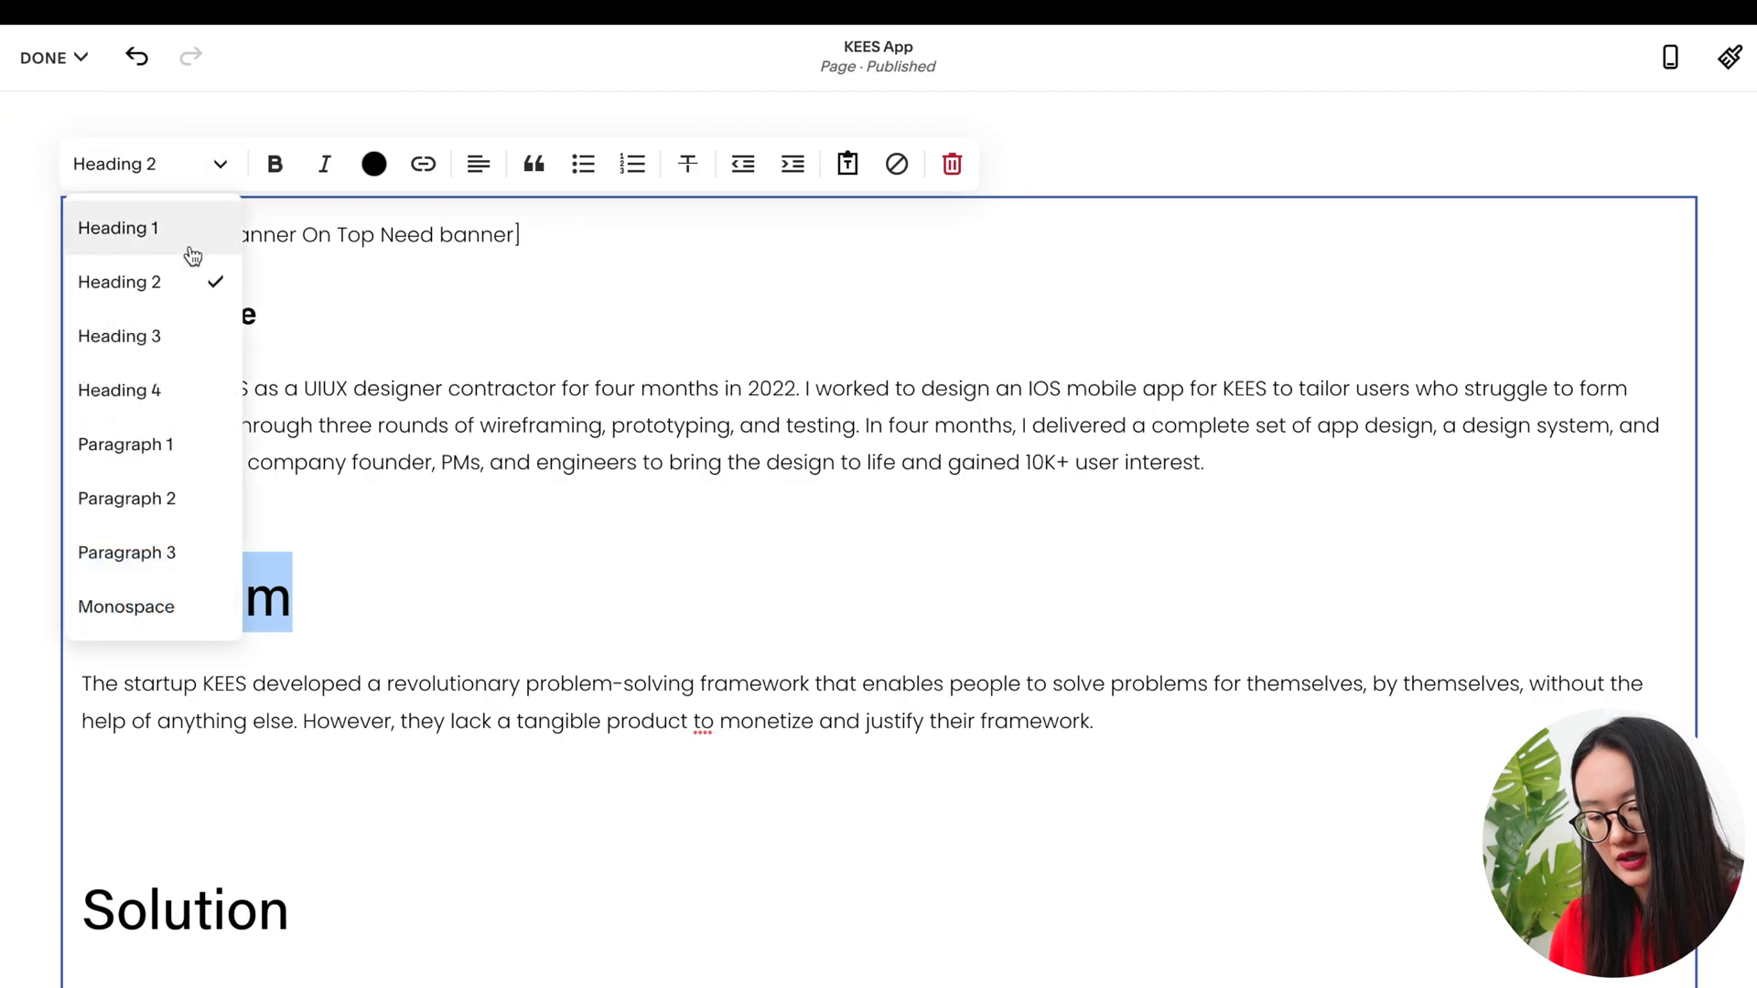
click(177, 338)
Restyle the remaining section headings down through Product Successes and What I Learned
scroll(879, 549, down, 10)
double_click(181, 529)
scroll(878, 549, down, 5)
double_click(133, 385)
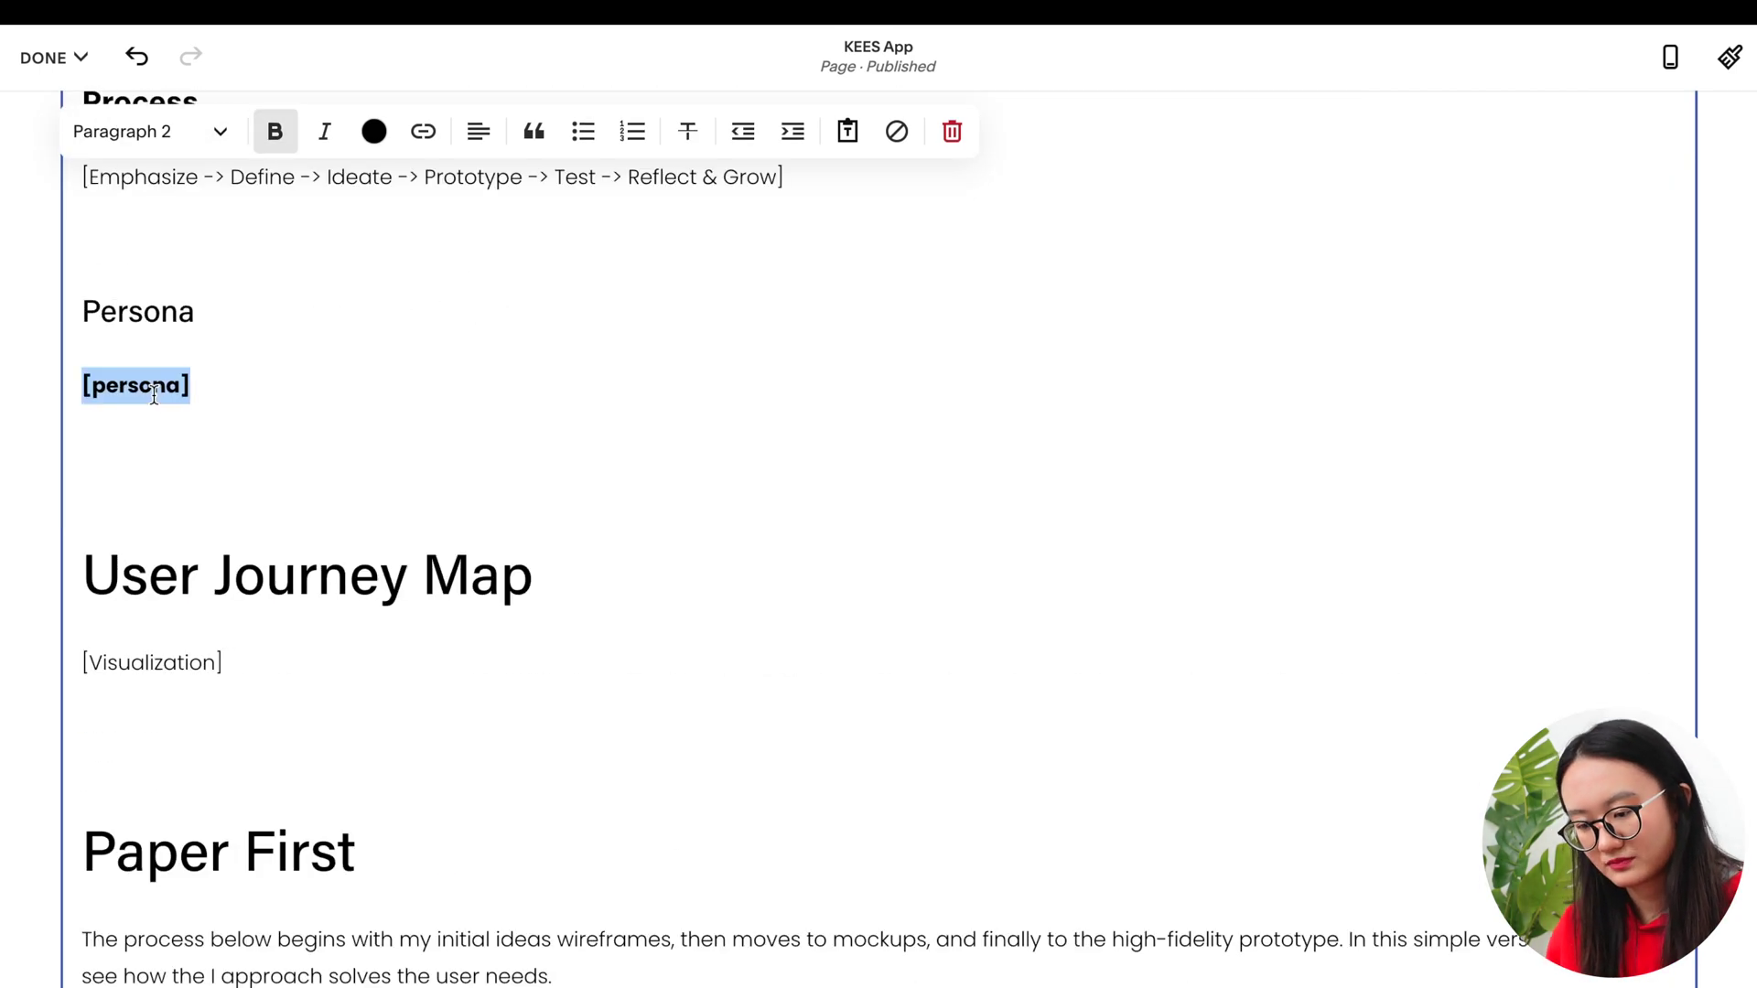
scroll(878, 549, down, 8)
drag(83, 325, 389, 325)
scroll(878, 549, down, 8)
drag(82, 839, 498, 839)
scroll(879, 549, down, 10)
scroll(878, 549, down, 5)
drag(83, 595, 561, 595)
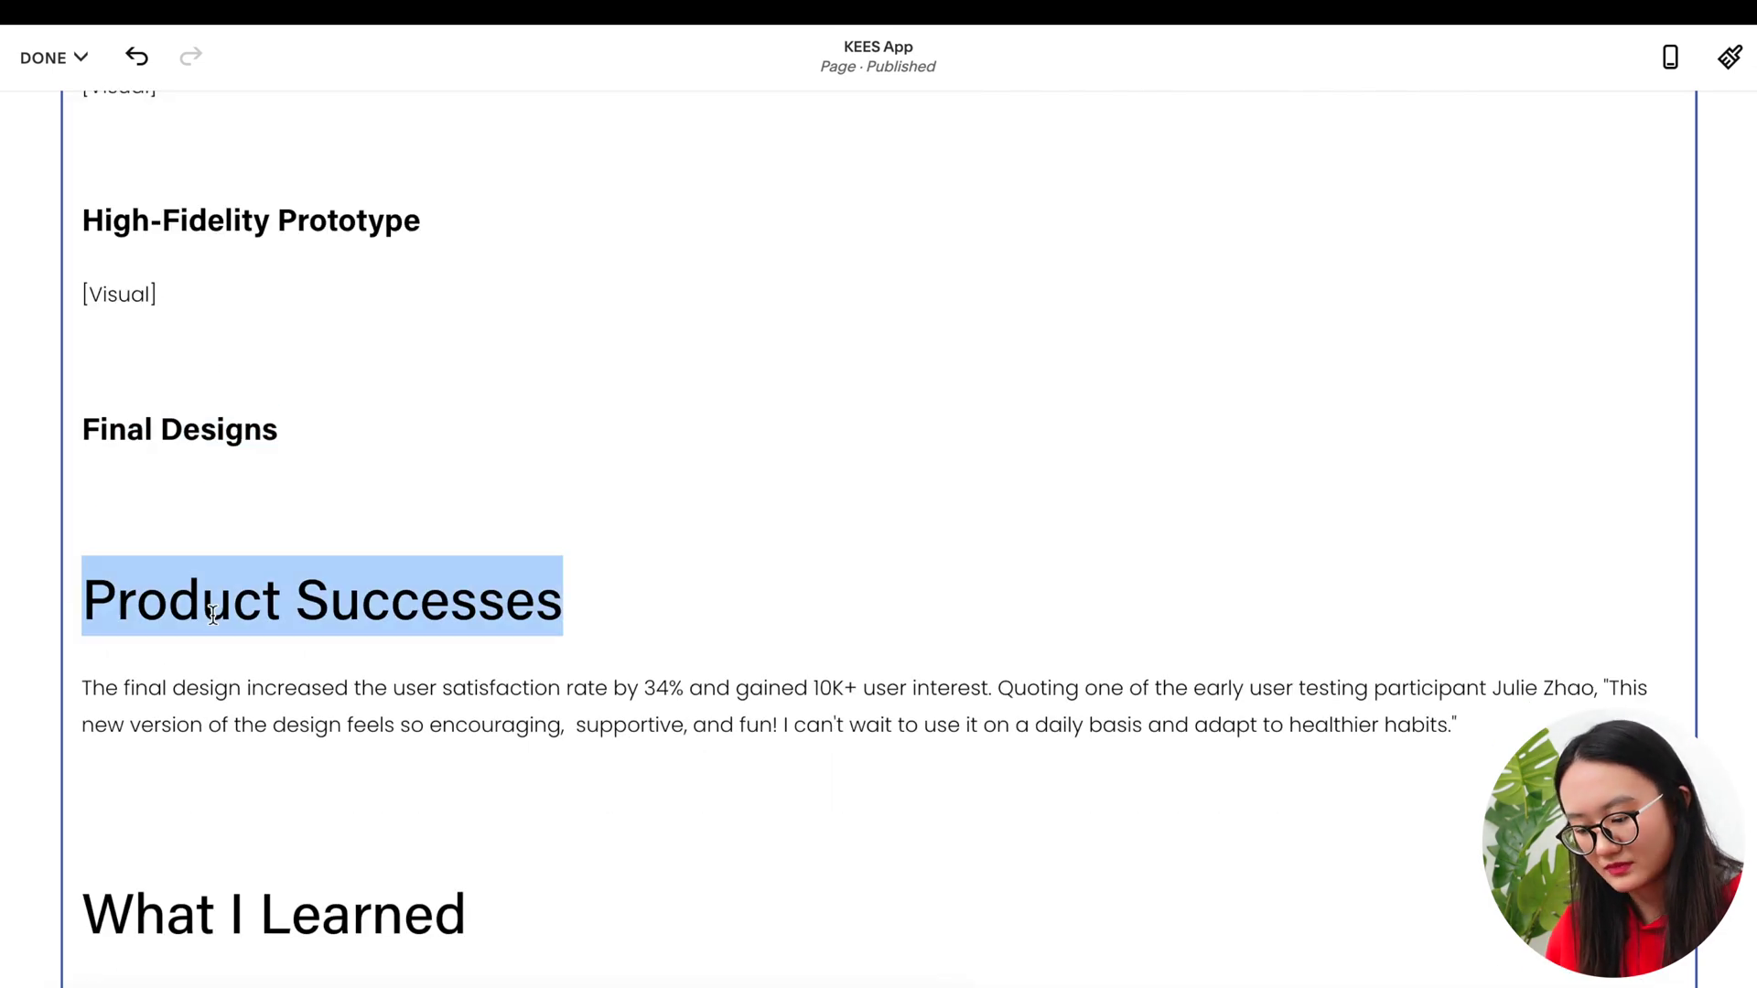
scroll(878, 549, down, 3)
drag(82, 500, 302, 500)
click(276, 327)
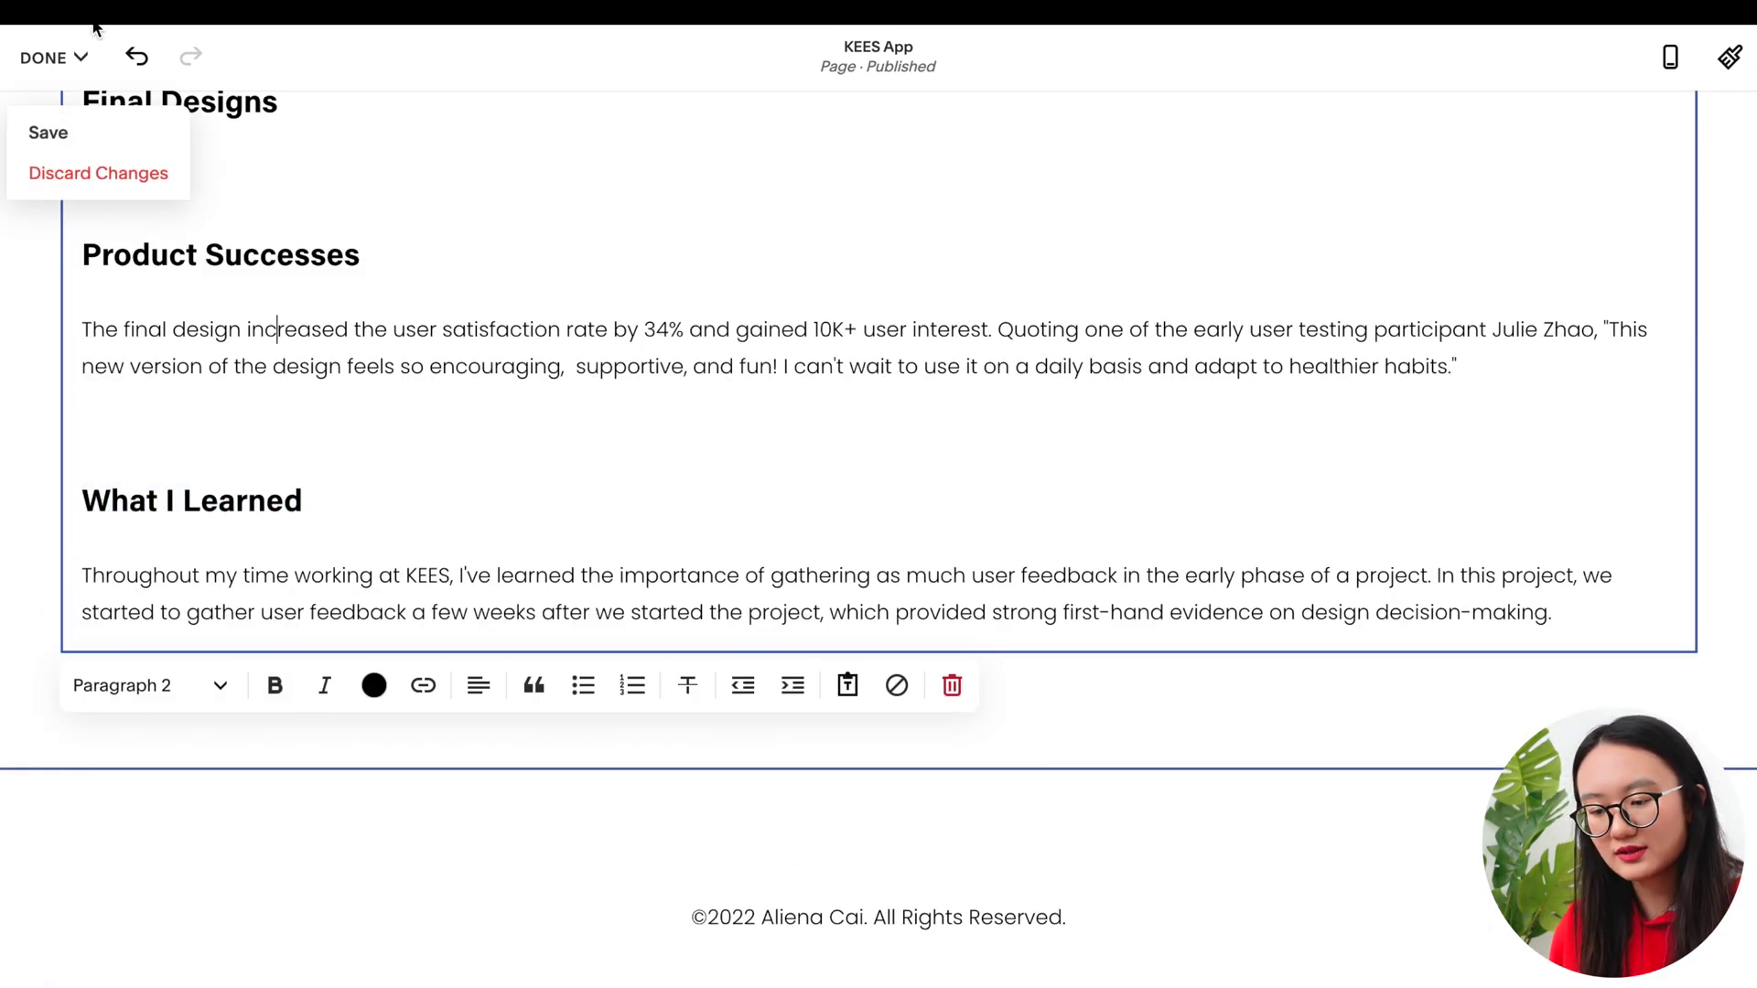
Save the Squarespace page, then open the Presentation page of the KEES Figma file
click(69, 136)
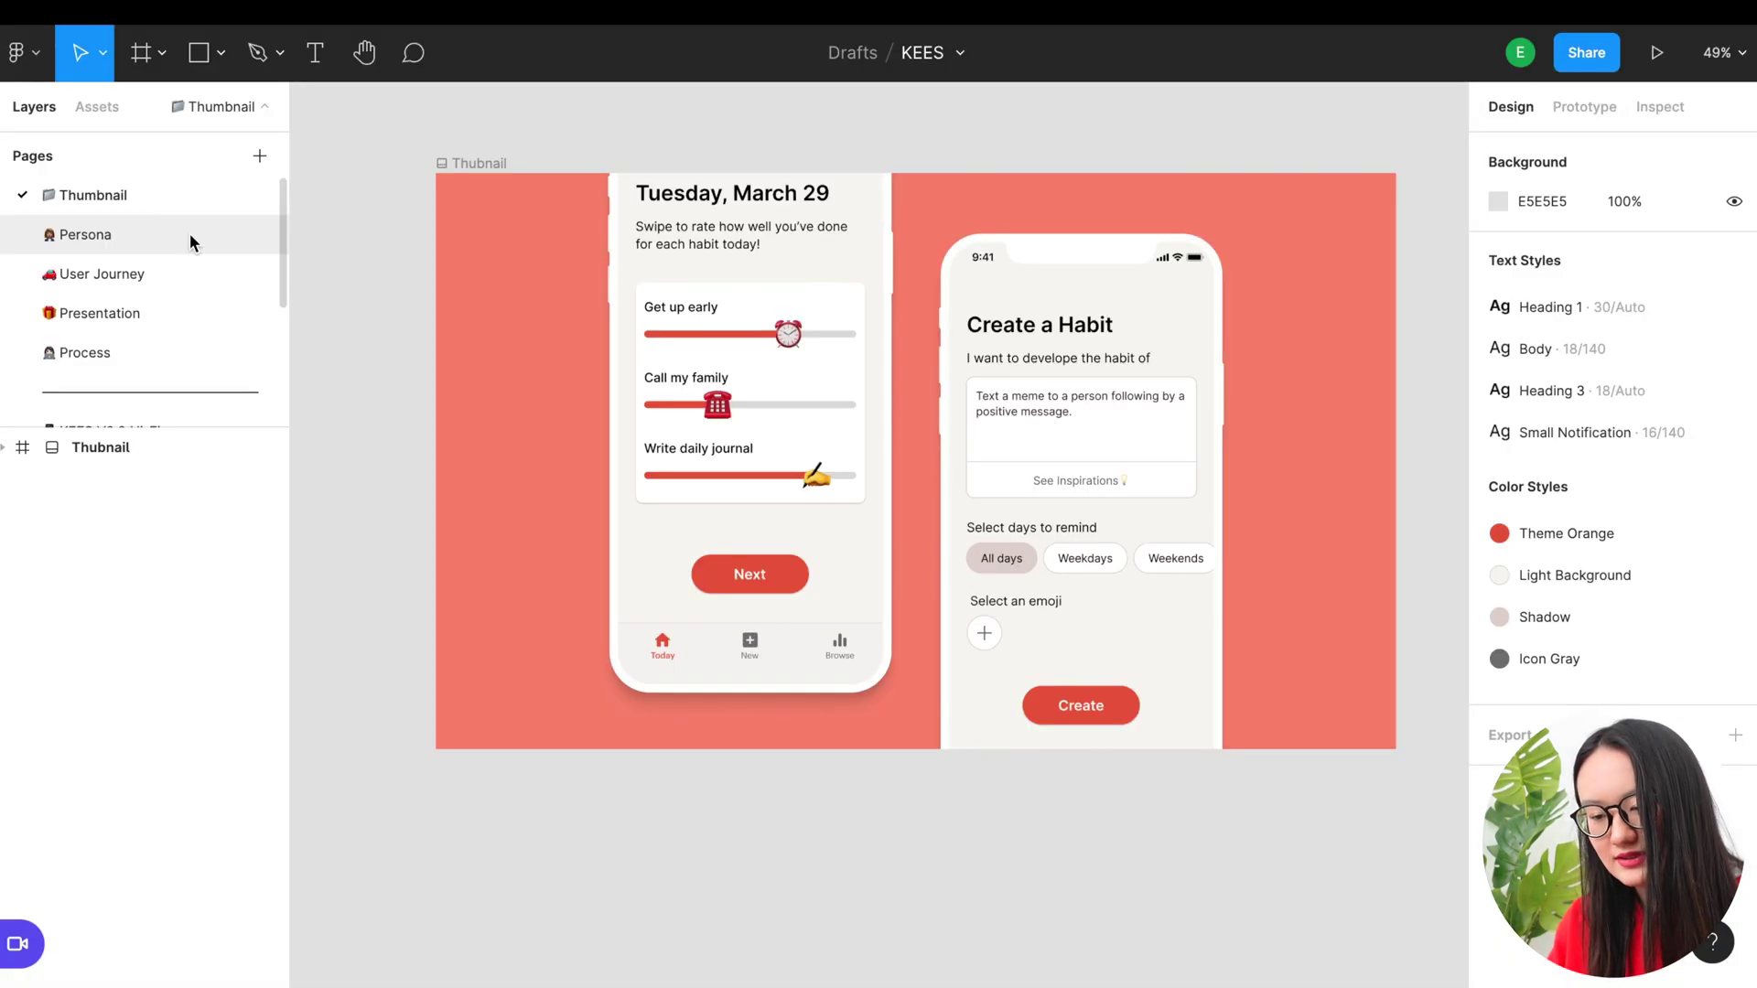
scroll(161, 254, down, 5)
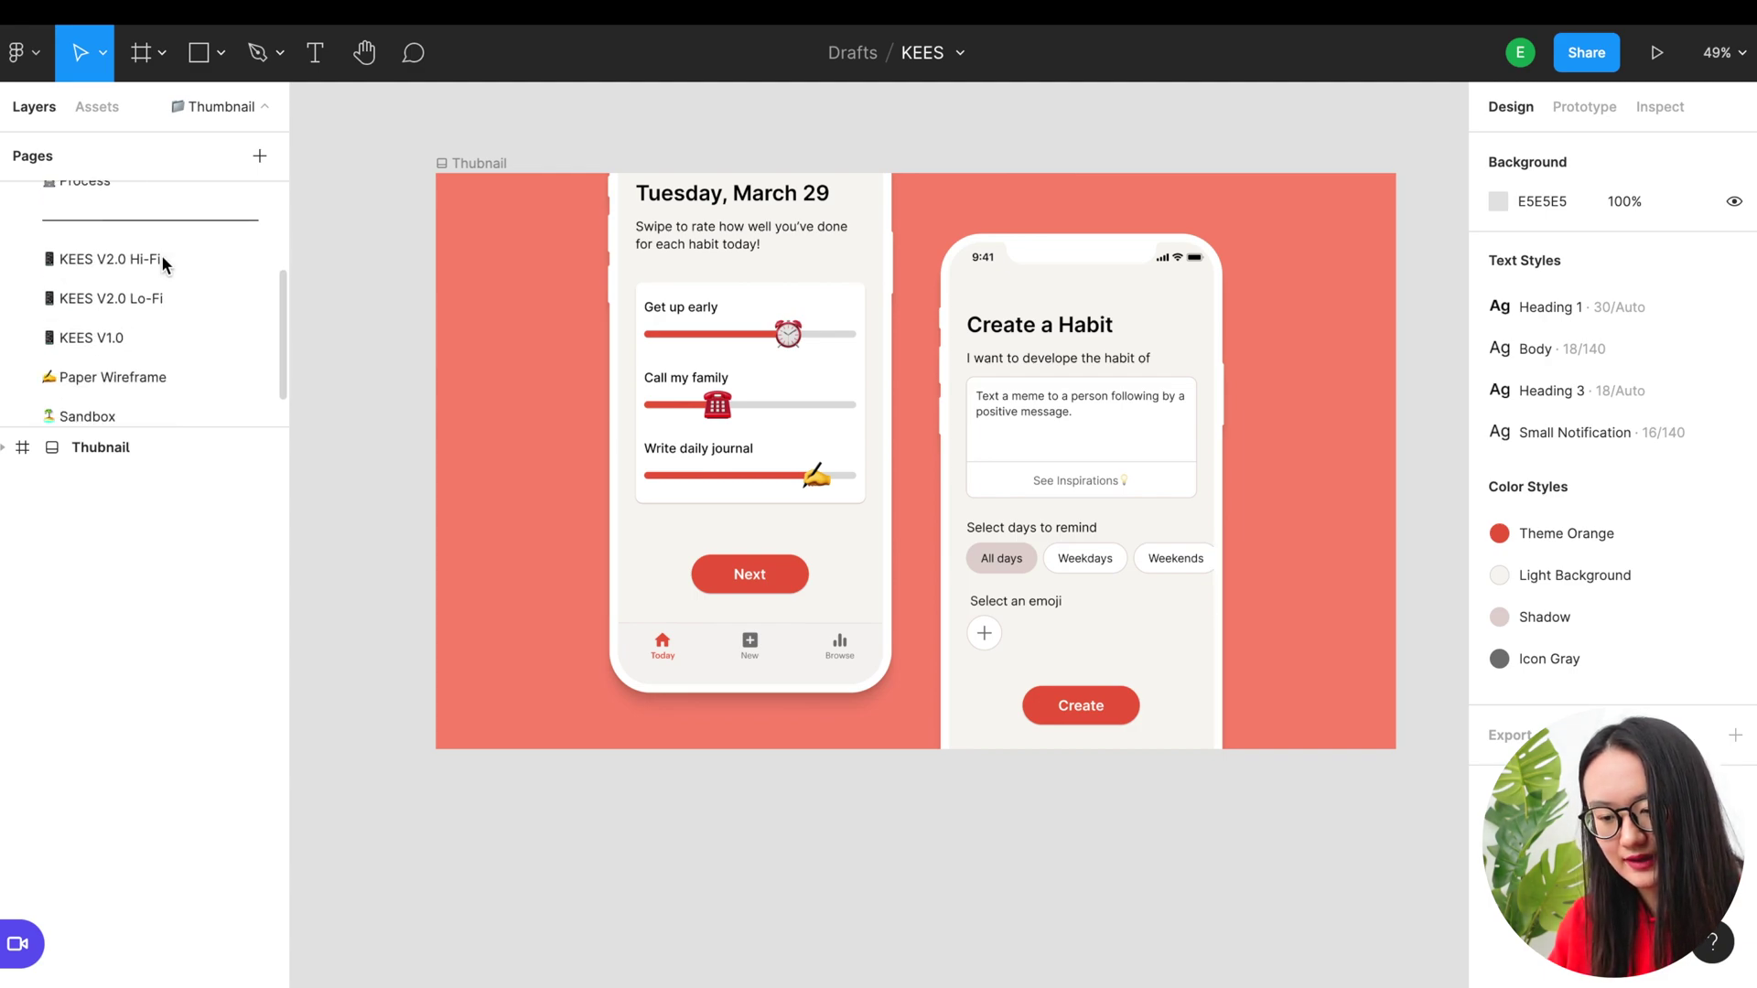
scroll(151, 284, up, 5)
click(143, 302)
Select a 1600×960 Presentation frame to export as Presentation (4).jpg
scroll(846, 567, down, 5)
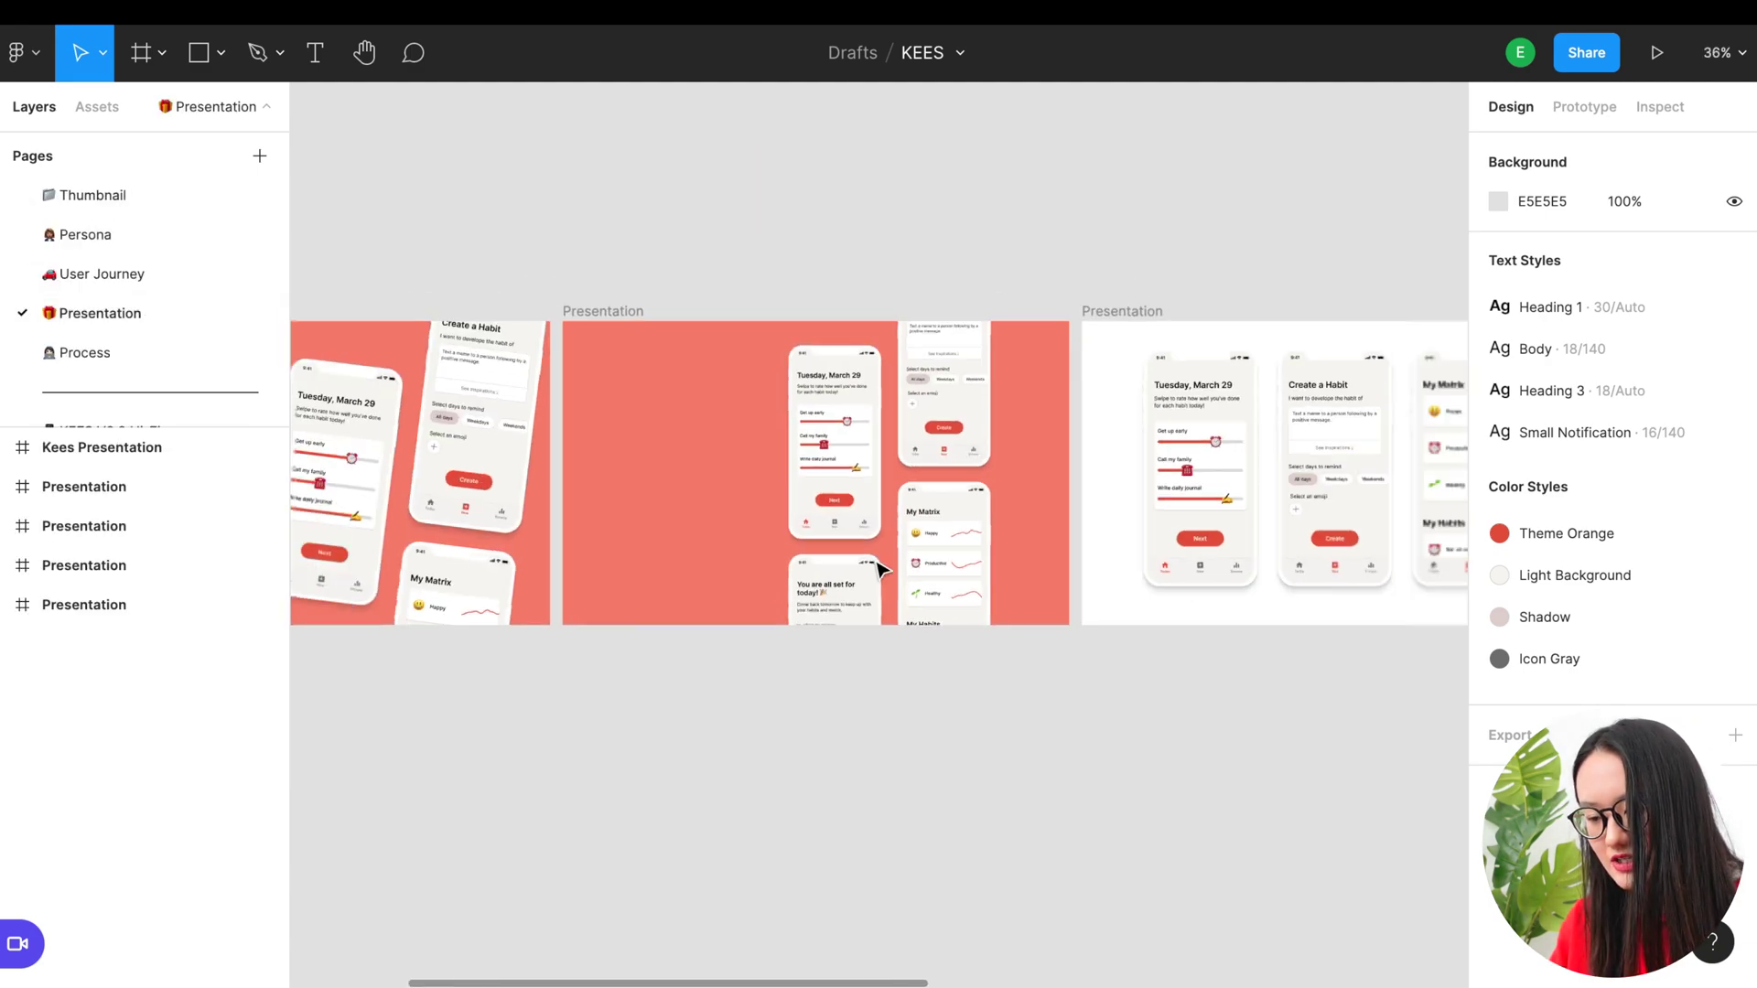
scroll(847, 567, left, 5)
scroll(843, 568, right, 2)
scroll(794, 542, up, 2)
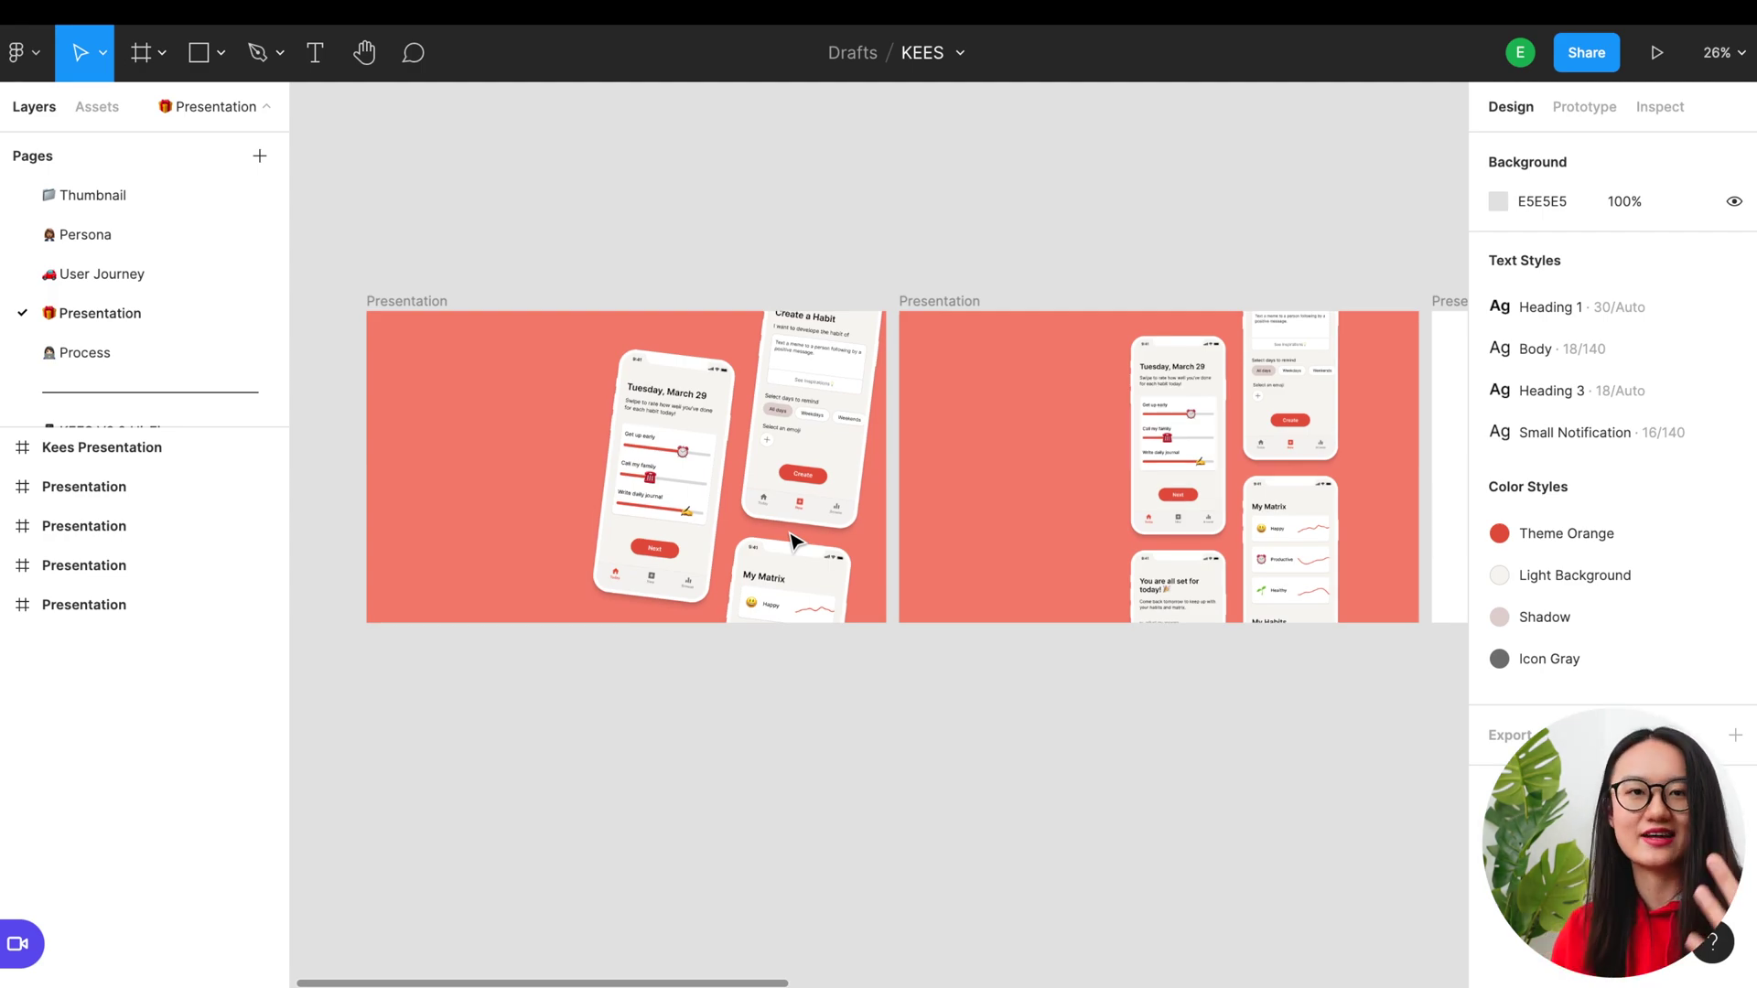
scroll(792, 542, right, 10)
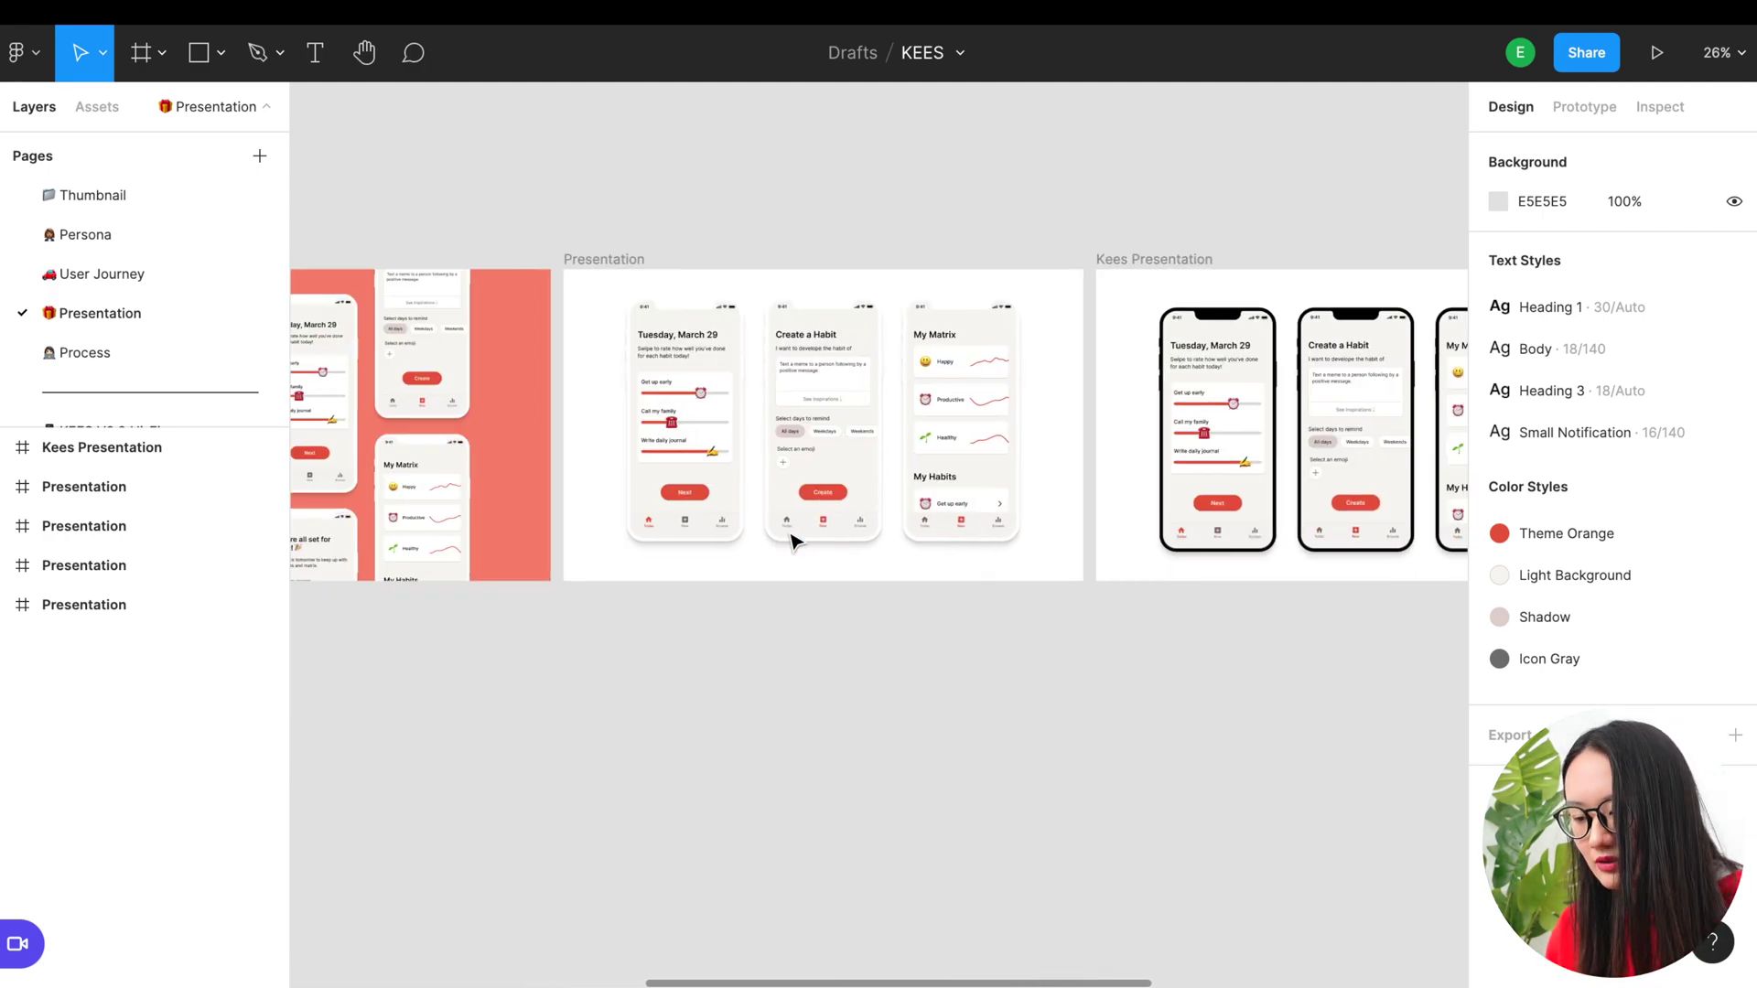
scroll(757, 503, left, 5)
scroll(760, 495, up, 3)
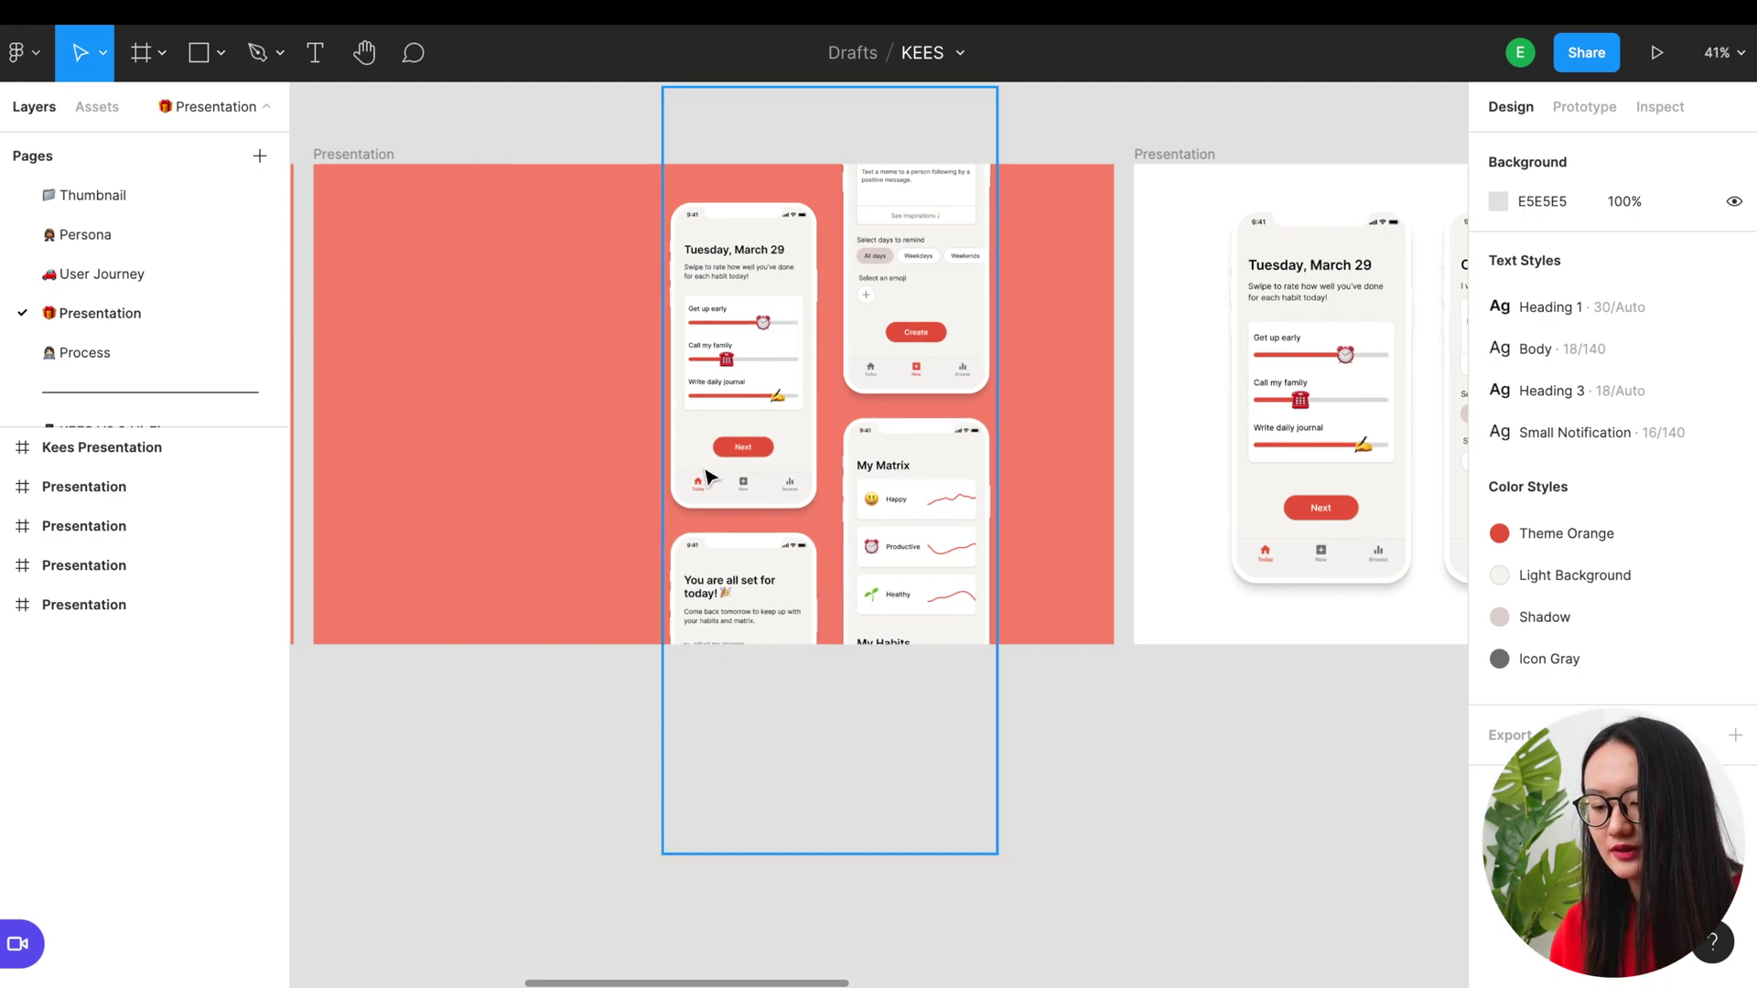
click(563, 475)
scroll(563, 476, left, 3)
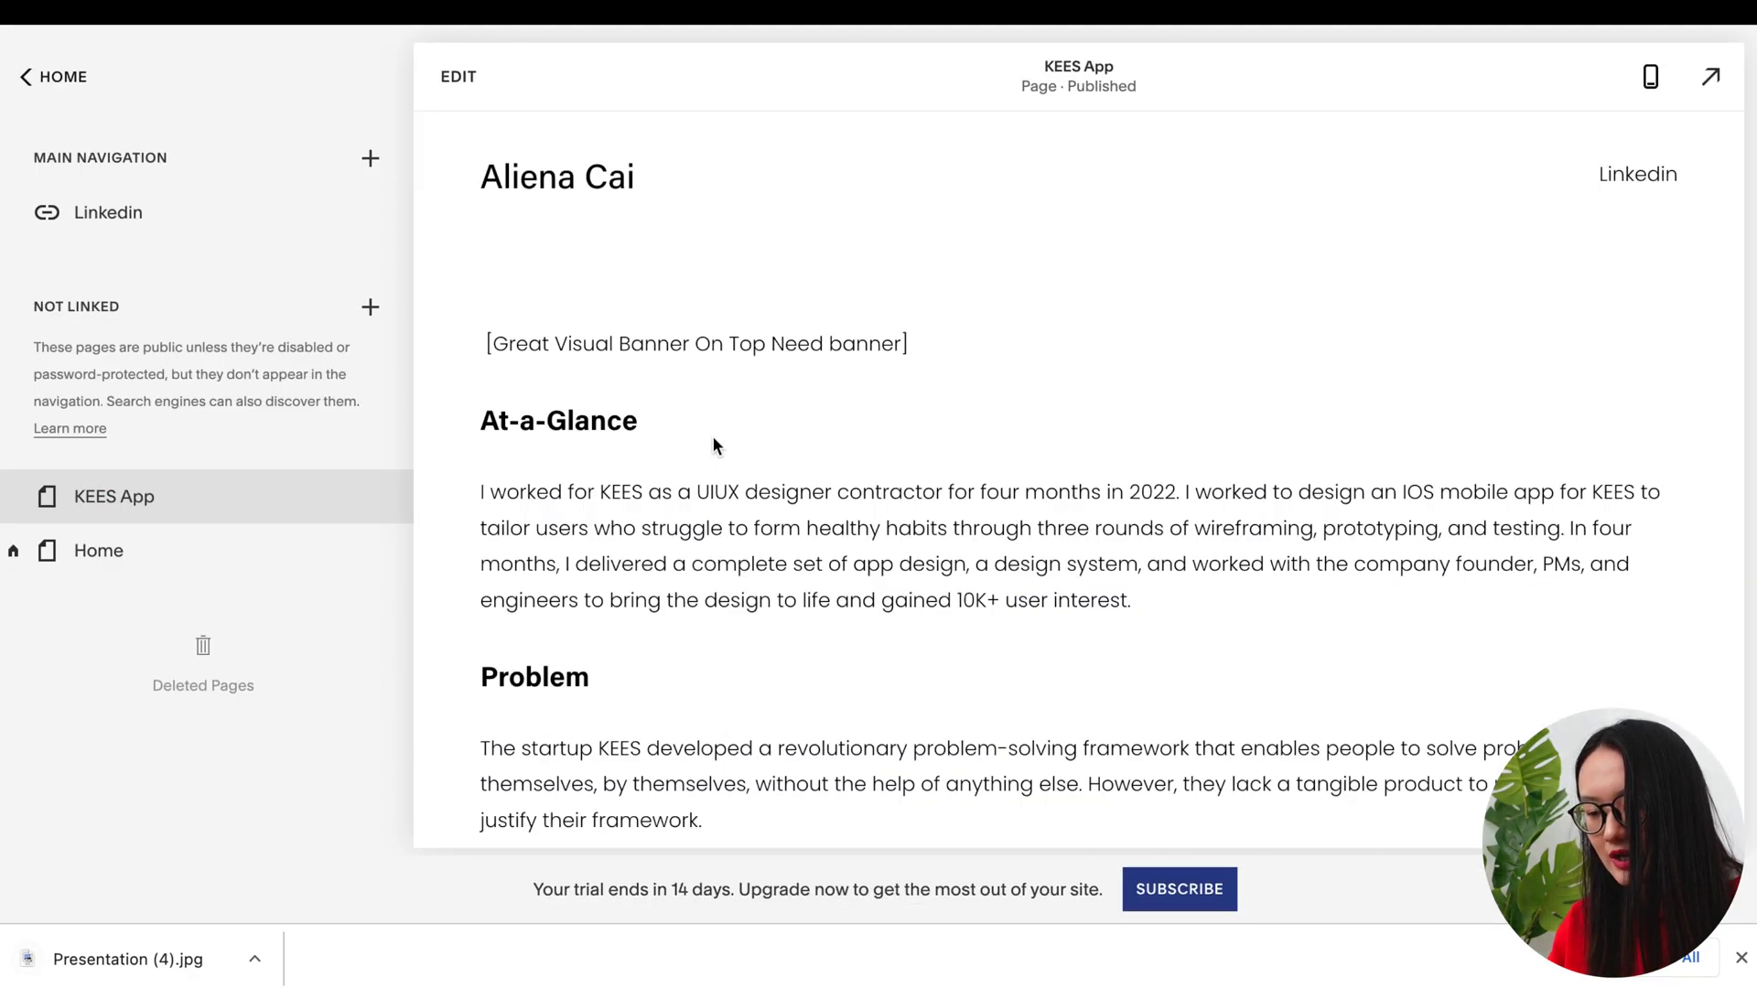
Insert the landscape banner headline section from the Headlines templates at the top of KEES App
click(1038, 289)
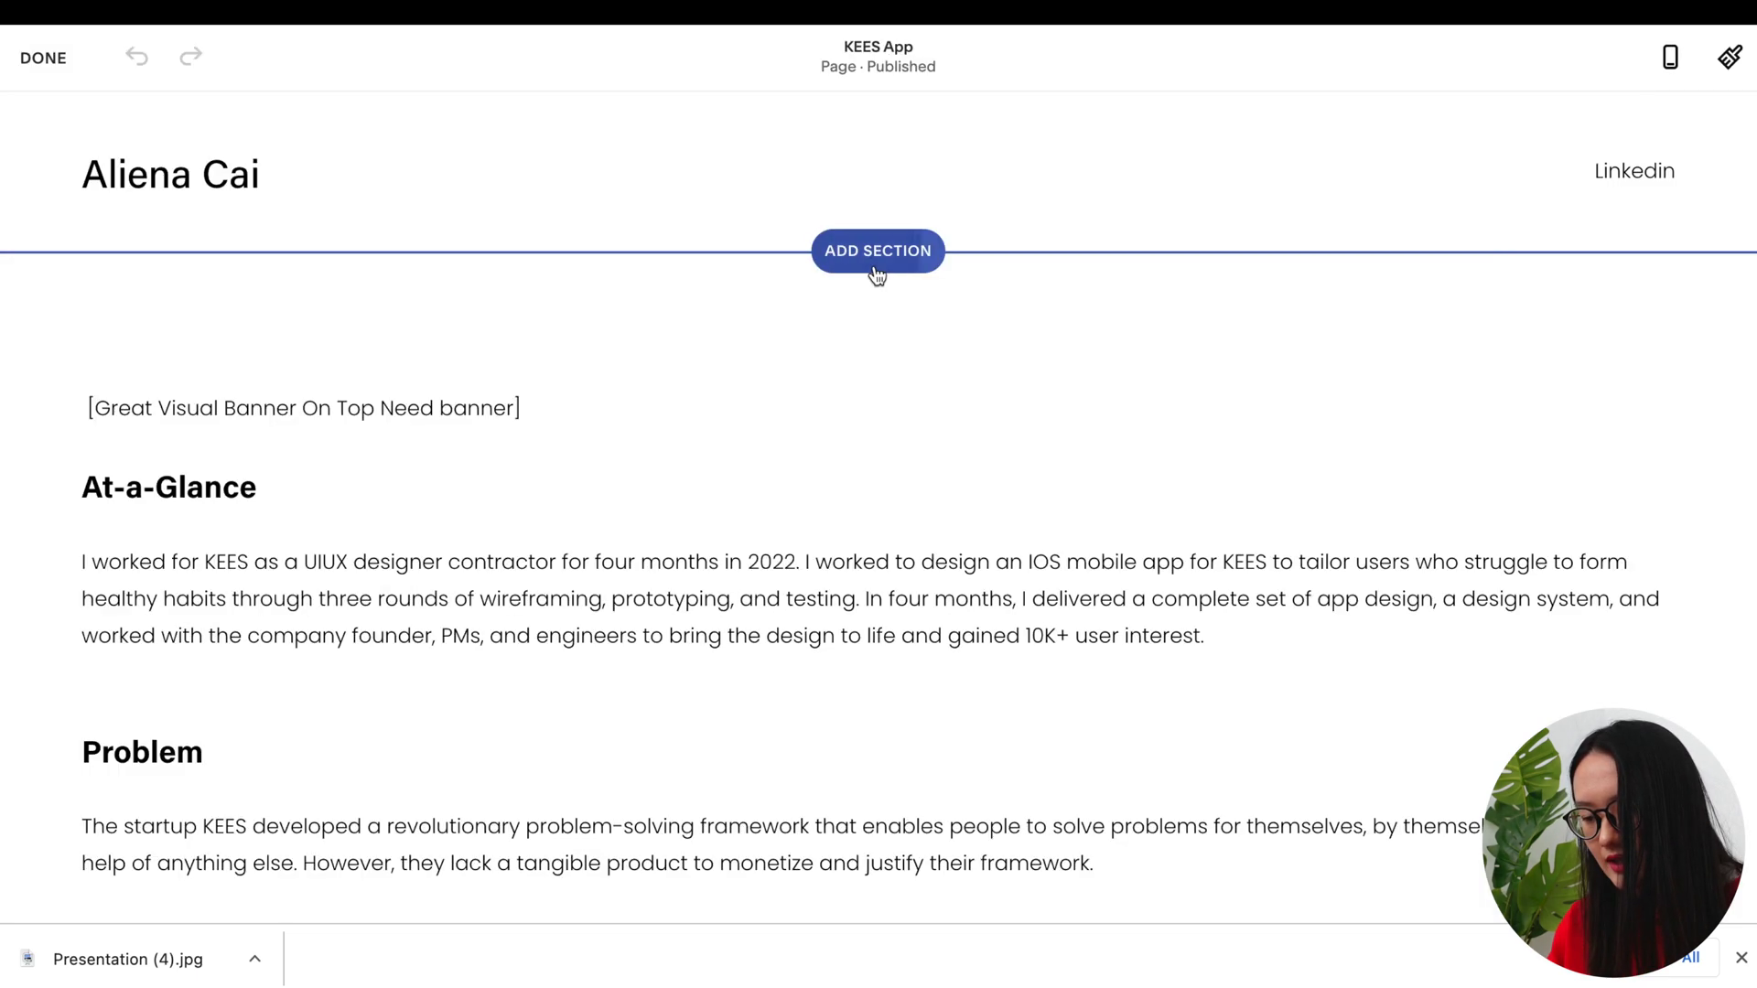
click(856, 261)
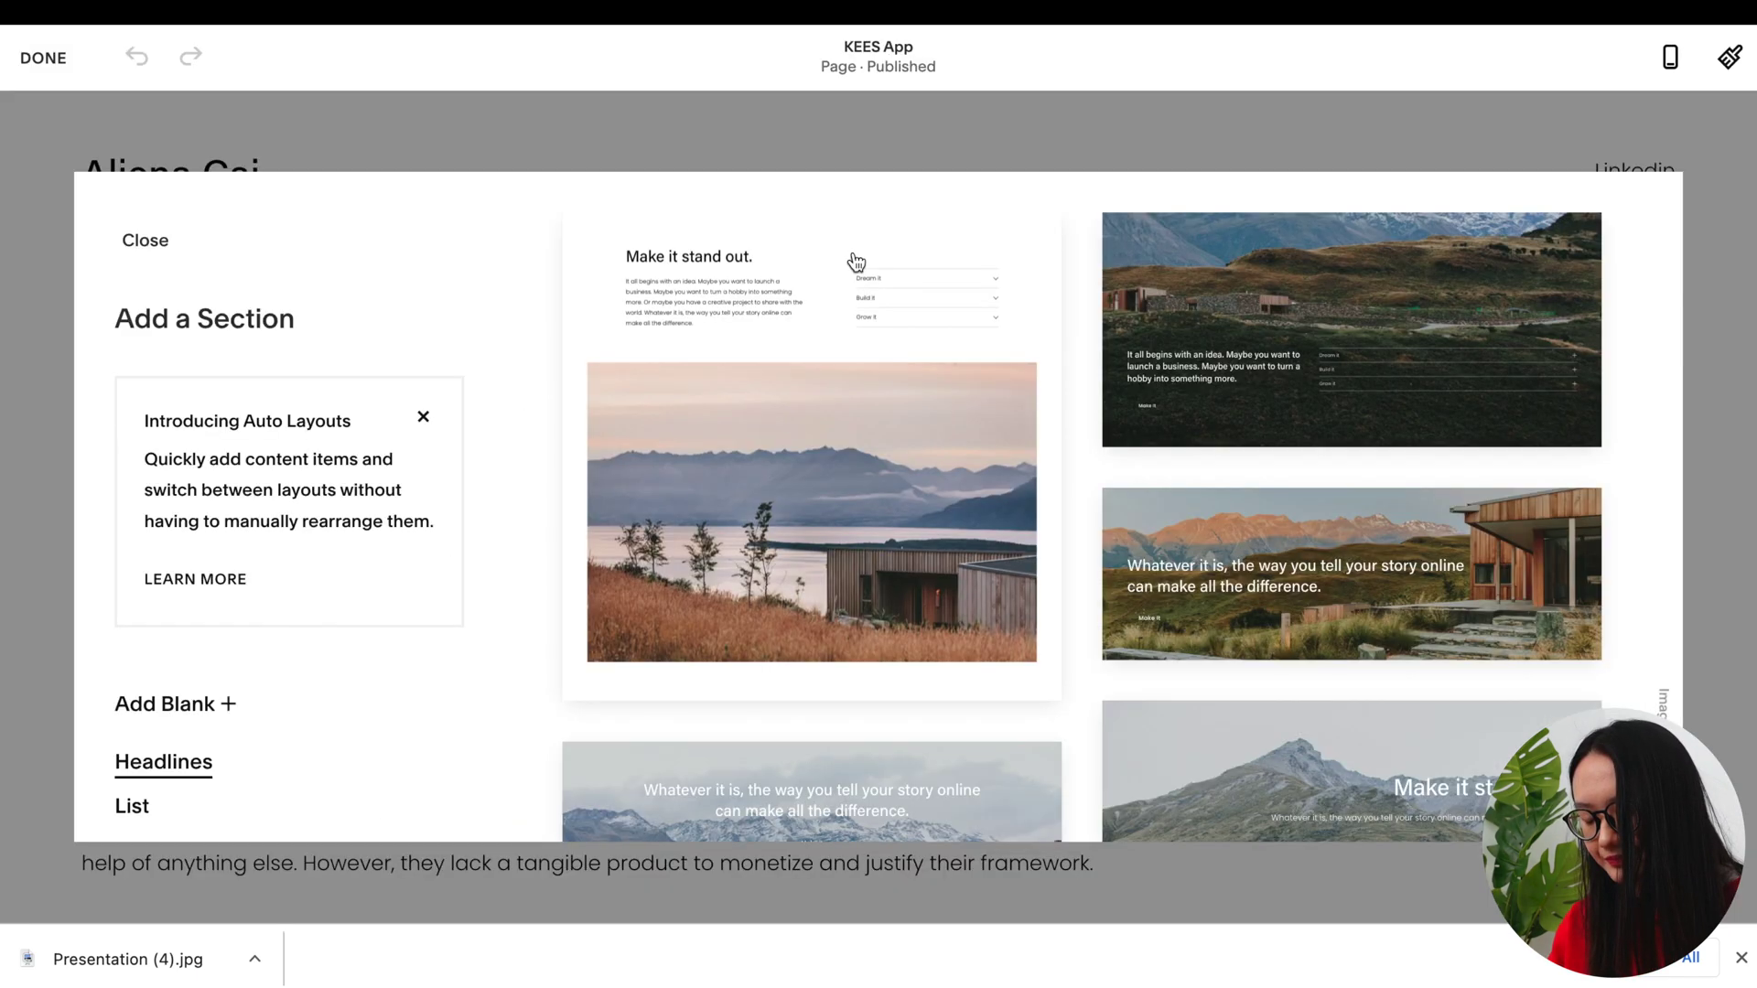
scroll(1089, 491, down, 2)
scroll(1089, 491, up, 1)
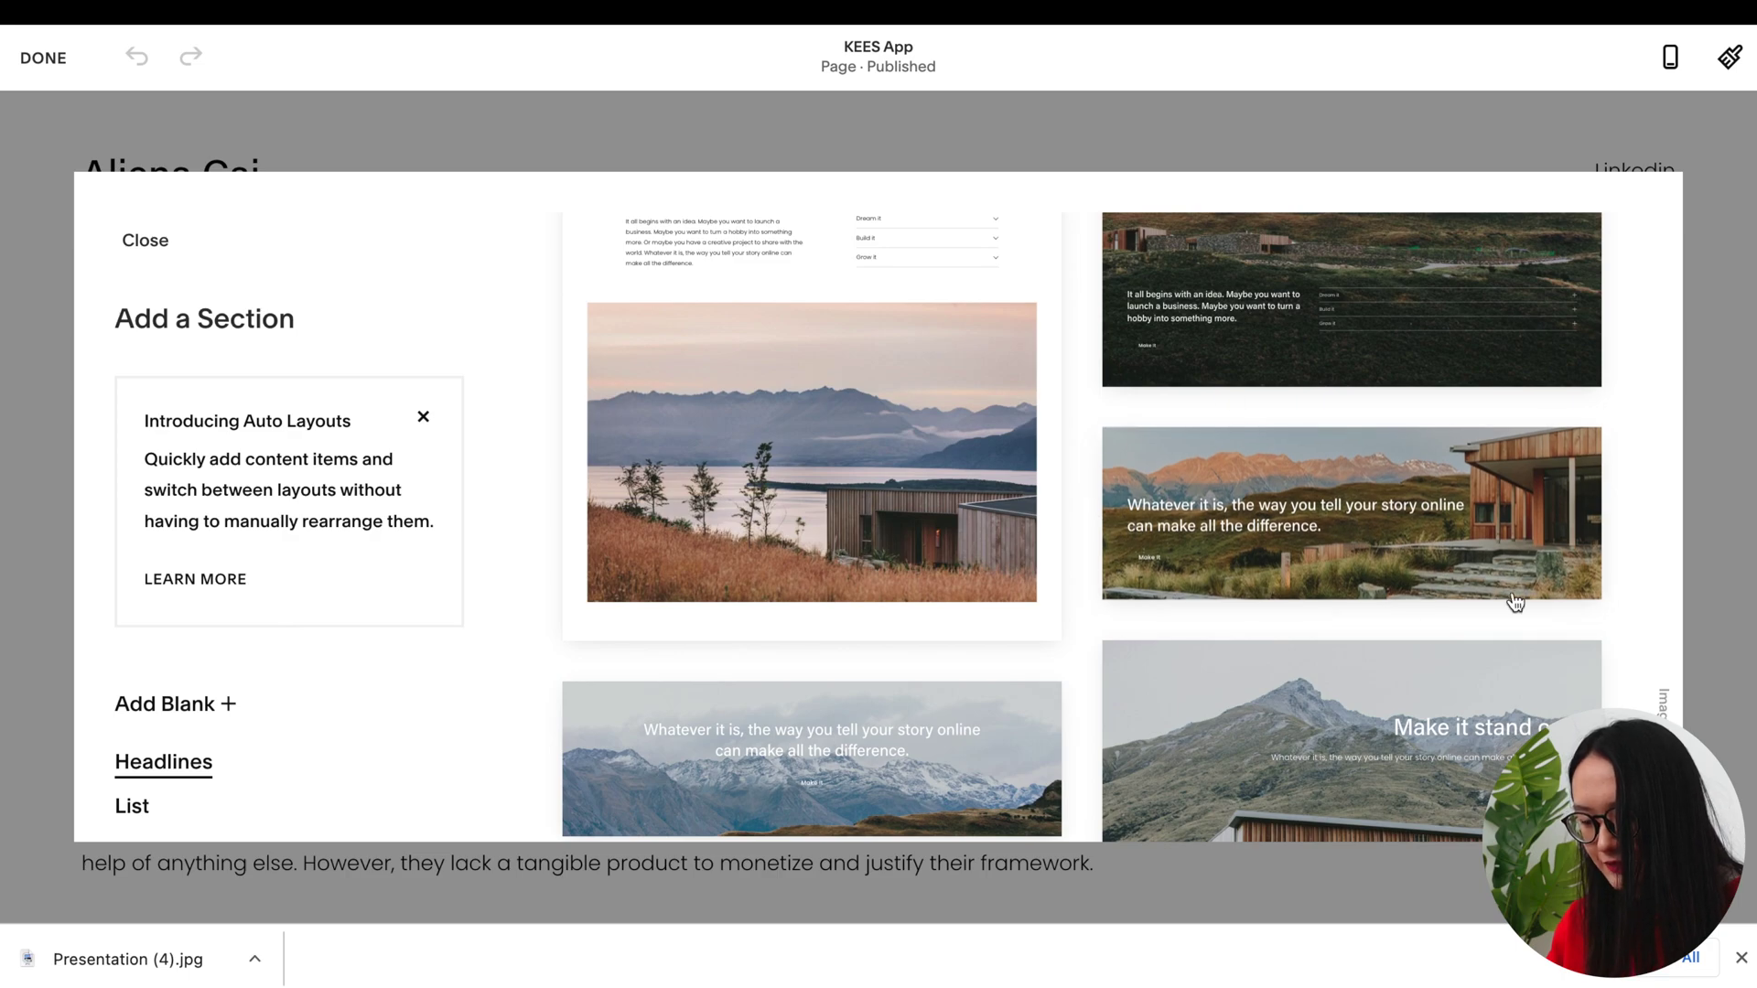
click(1404, 484)
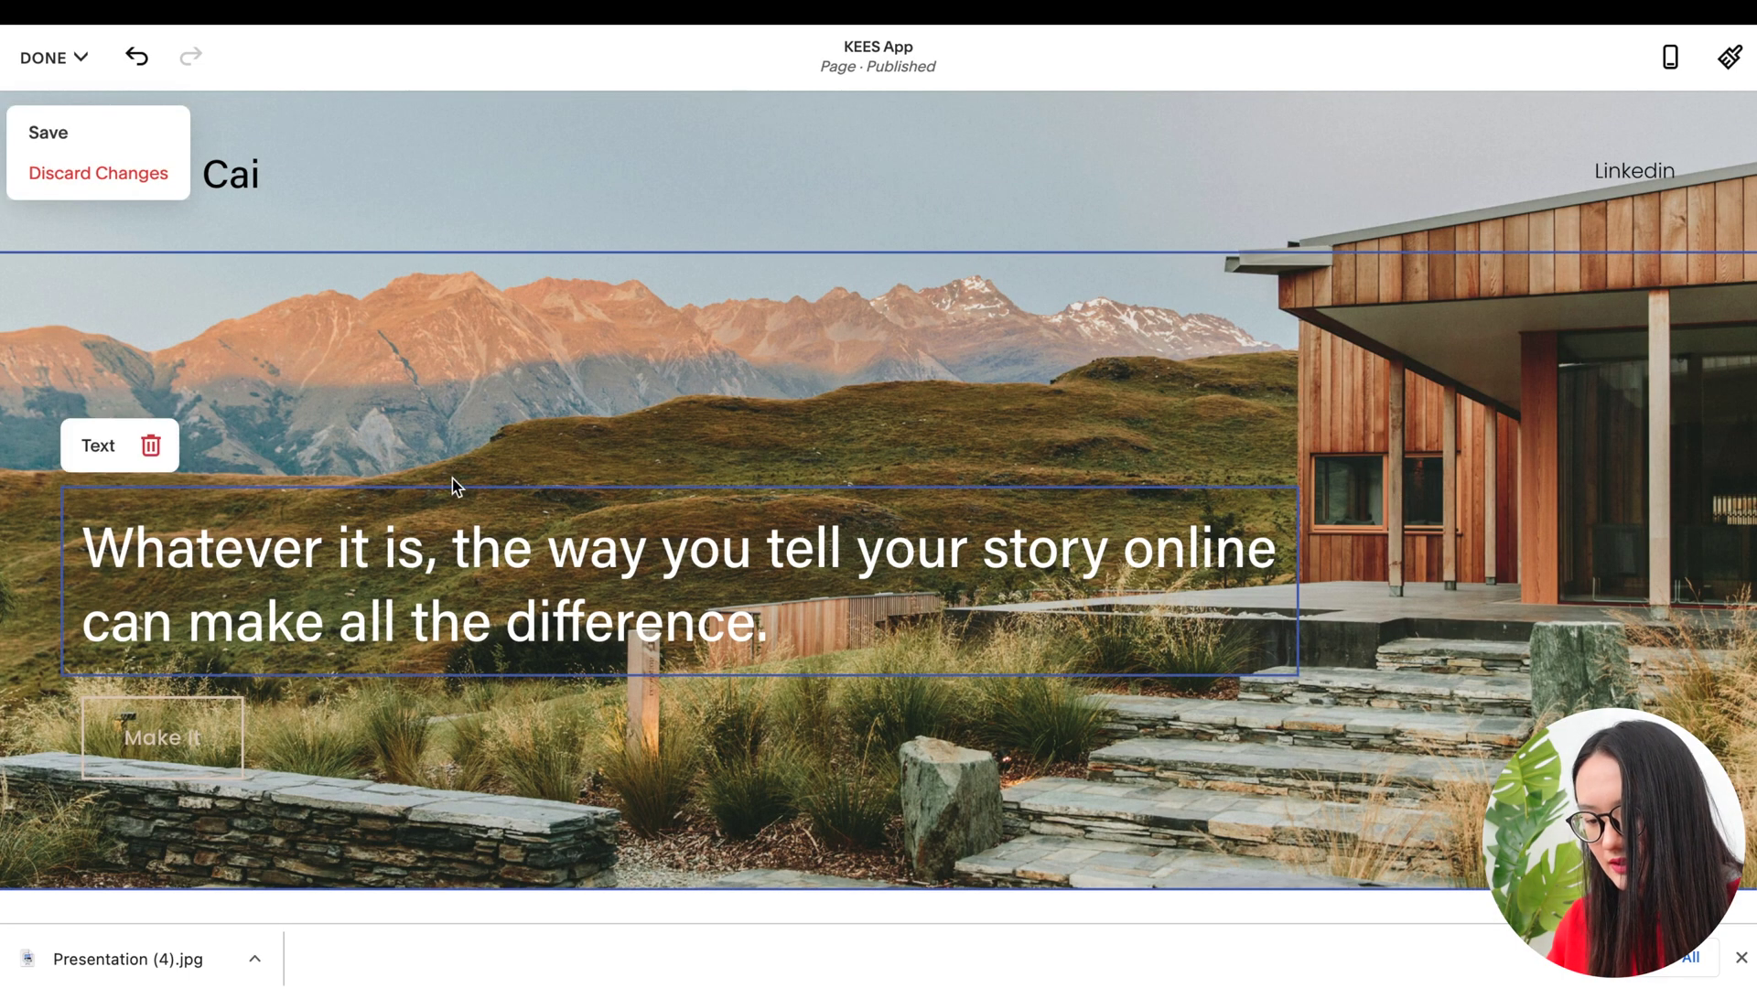
Delete the banner's headline text and the Make It button blocks
click(151, 445)
click(1012, 545)
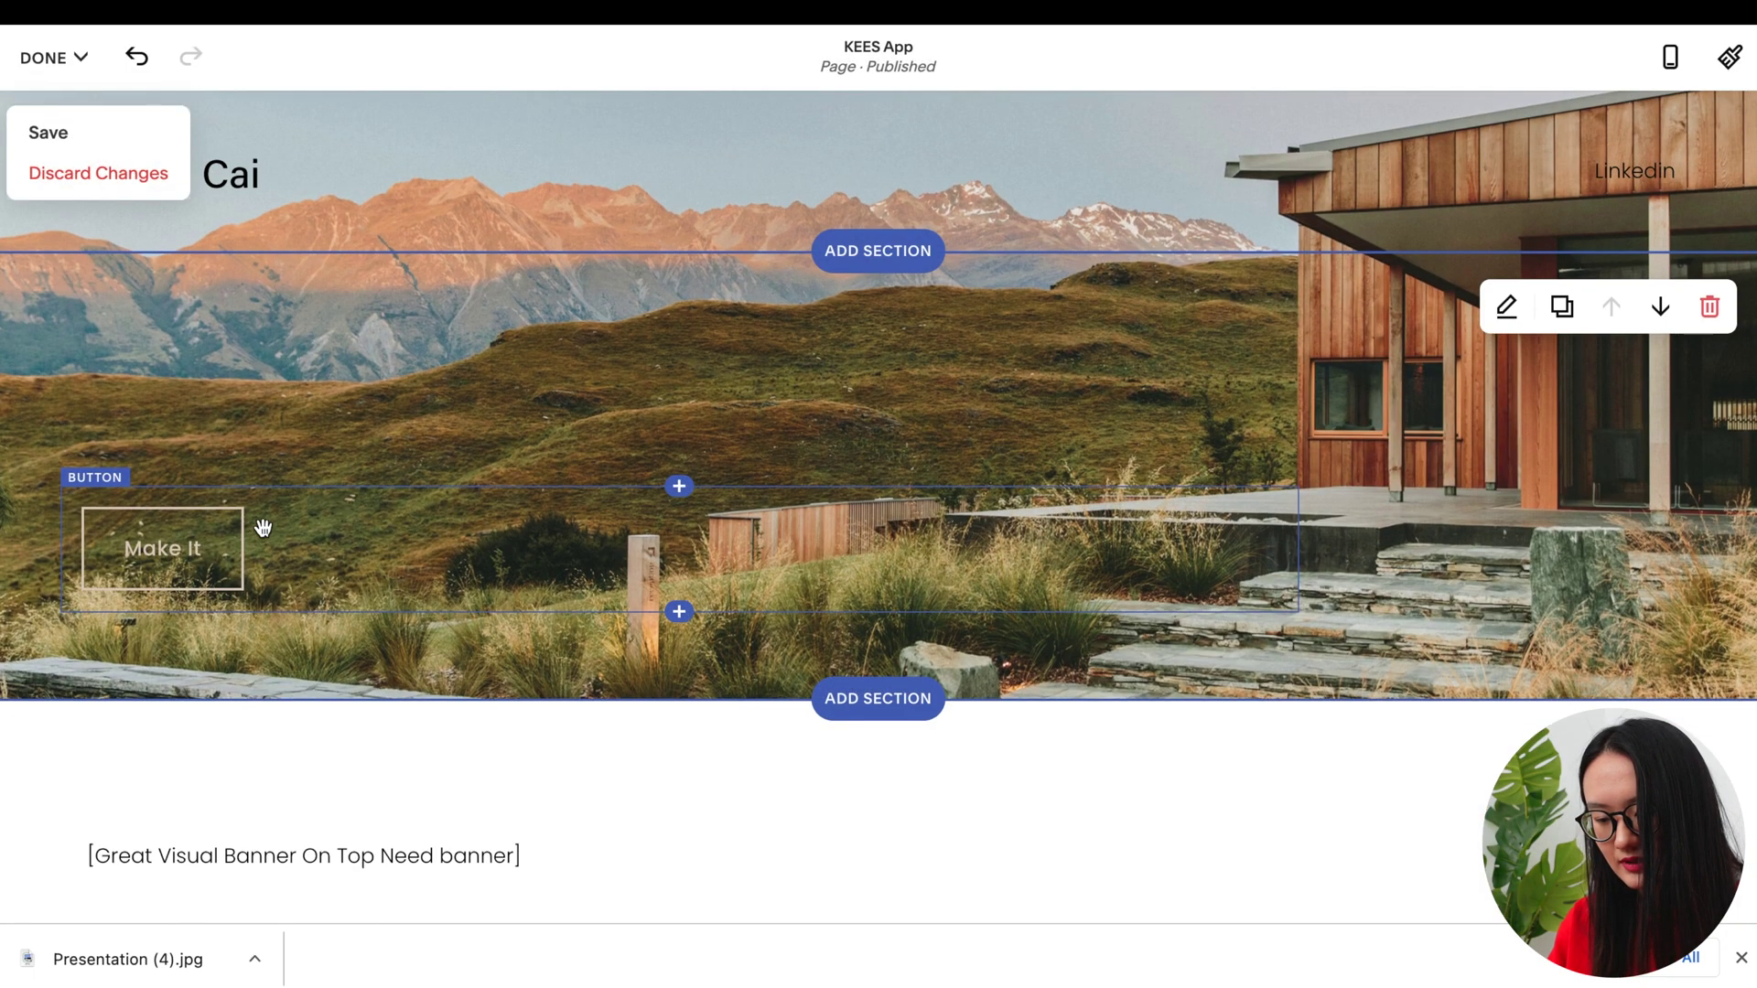
click(416, 514)
click(213, 448)
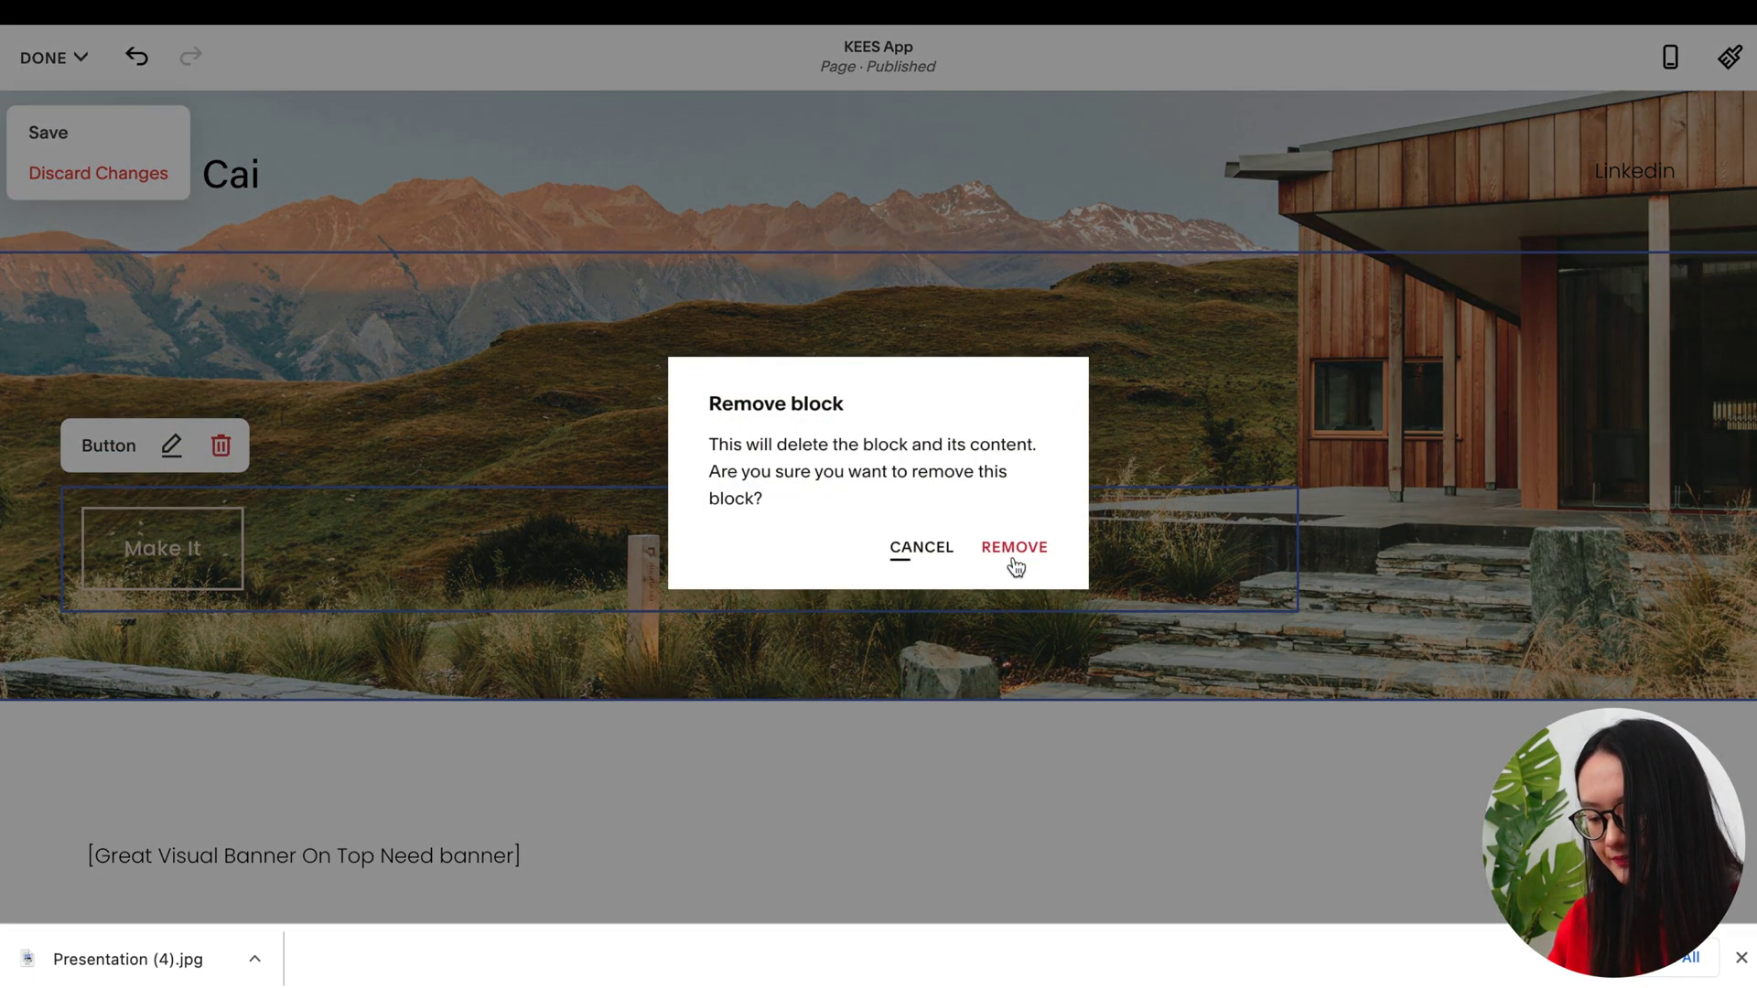
click(1012, 545)
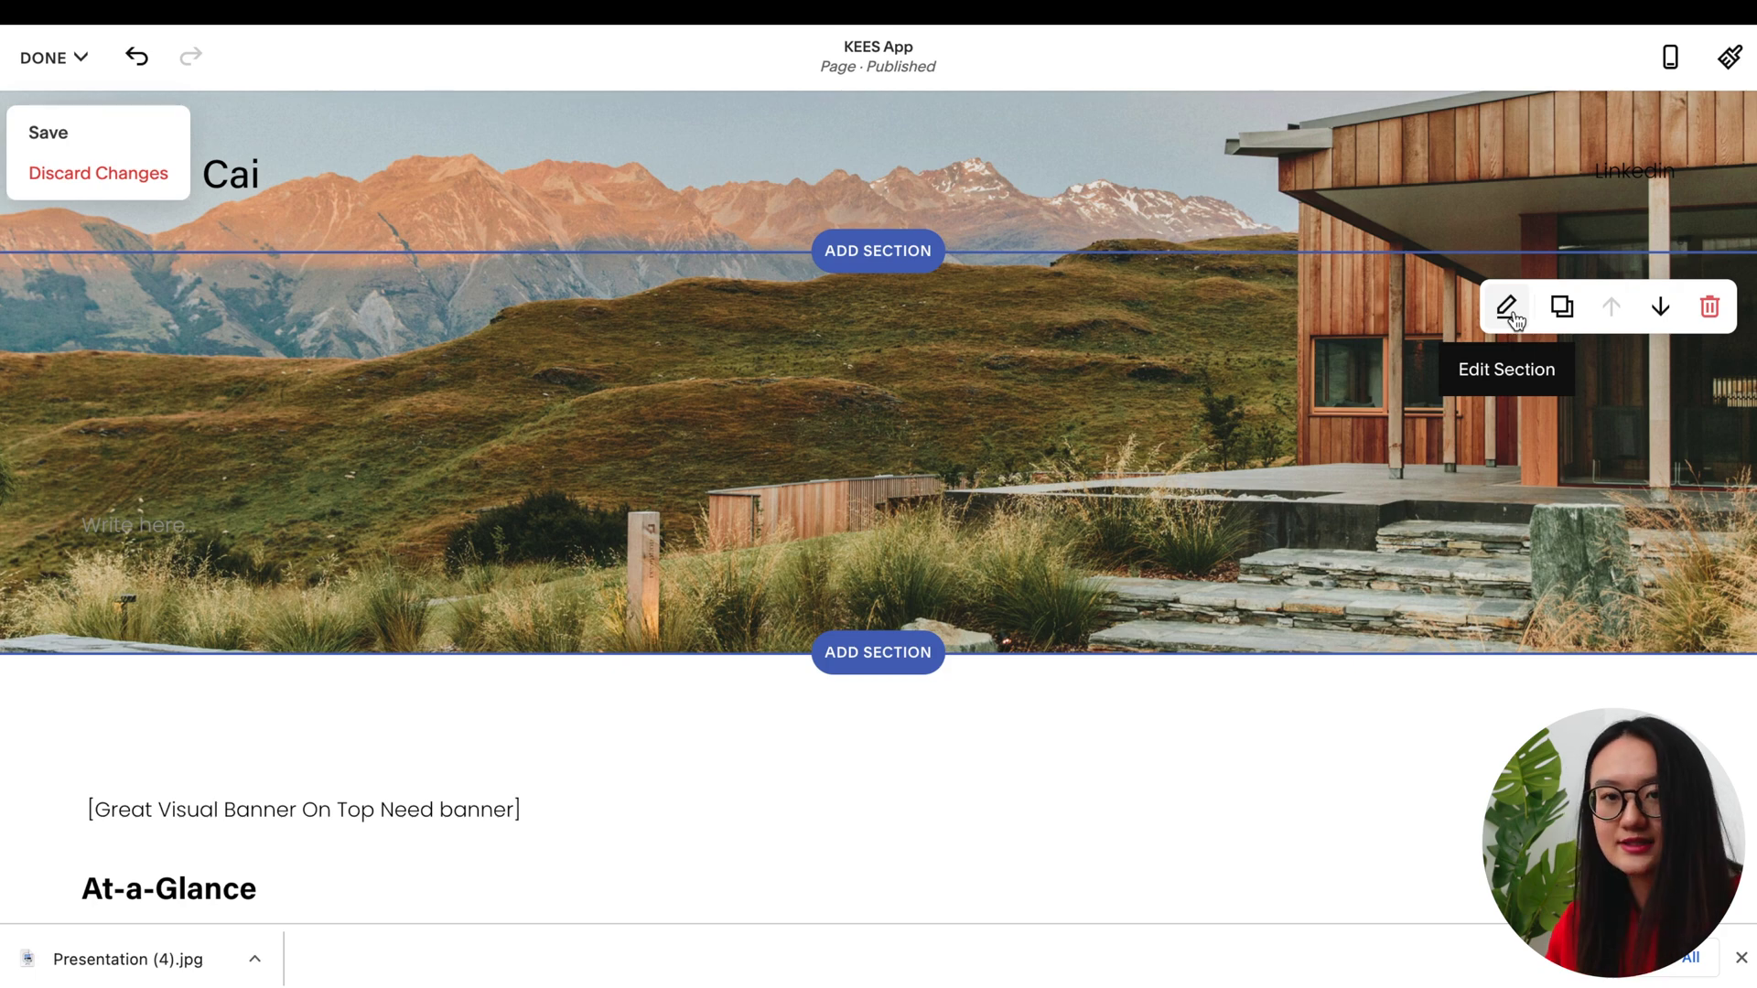
Replace the banner's landscape background photo with Presentation (4).jpg
click(1509, 314)
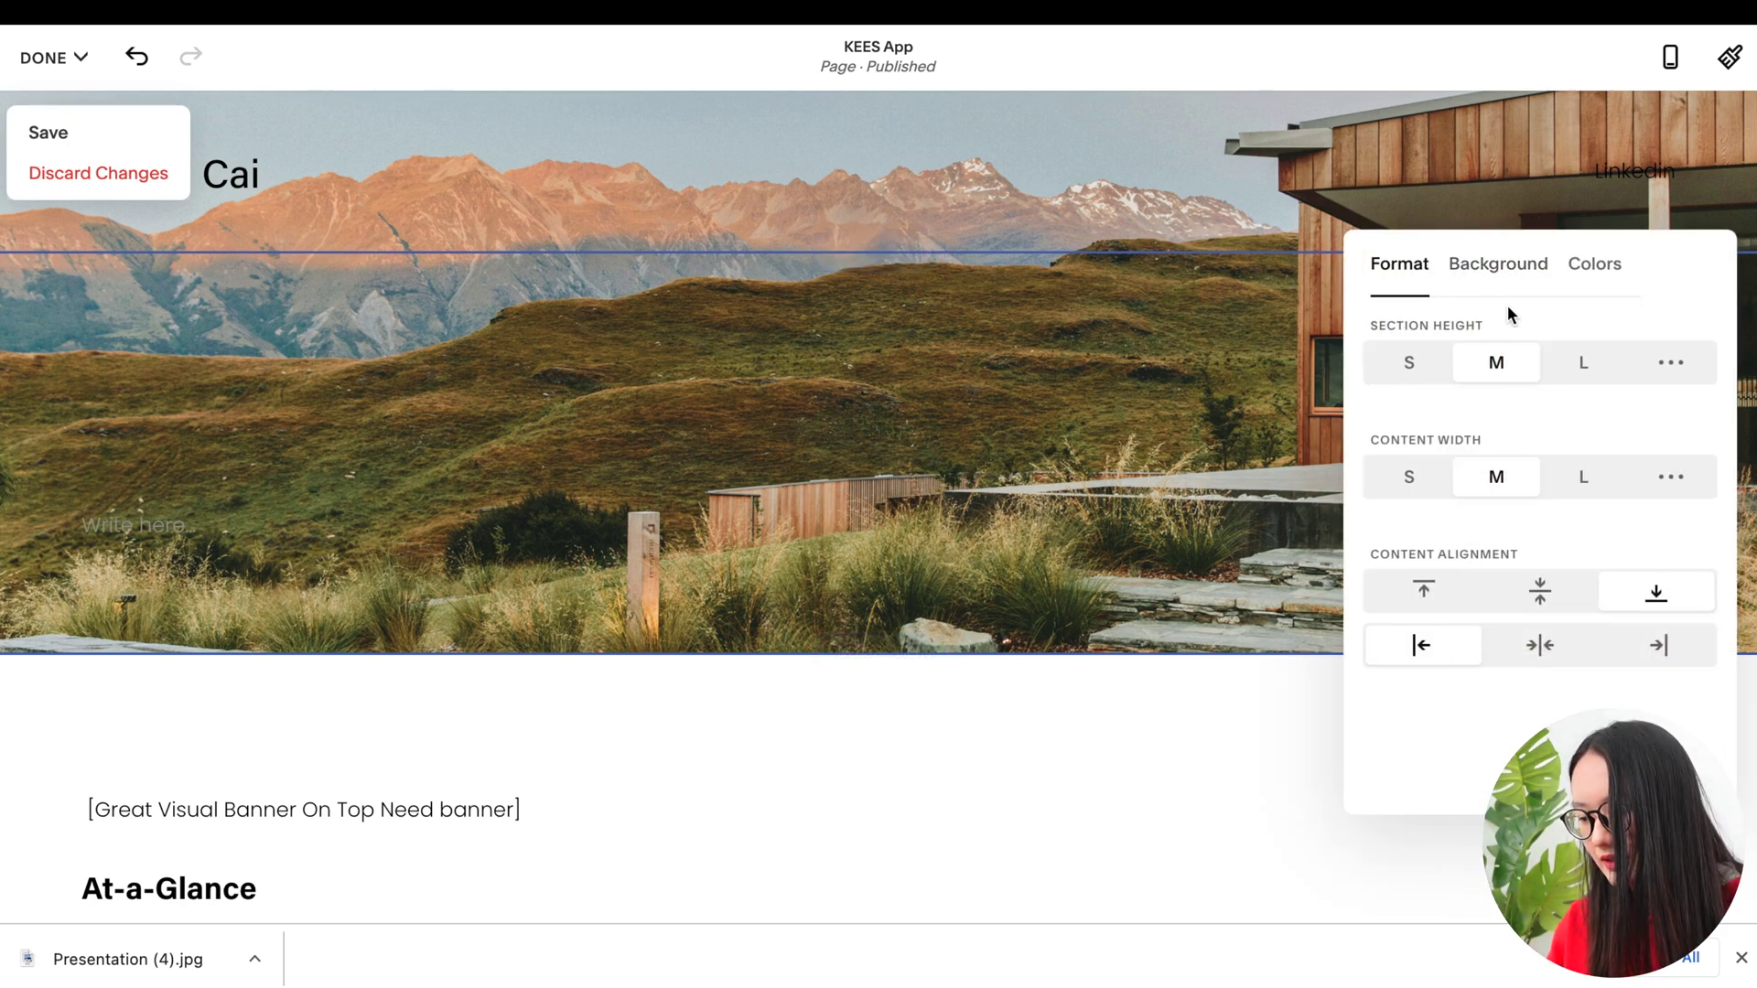
click(1484, 274)
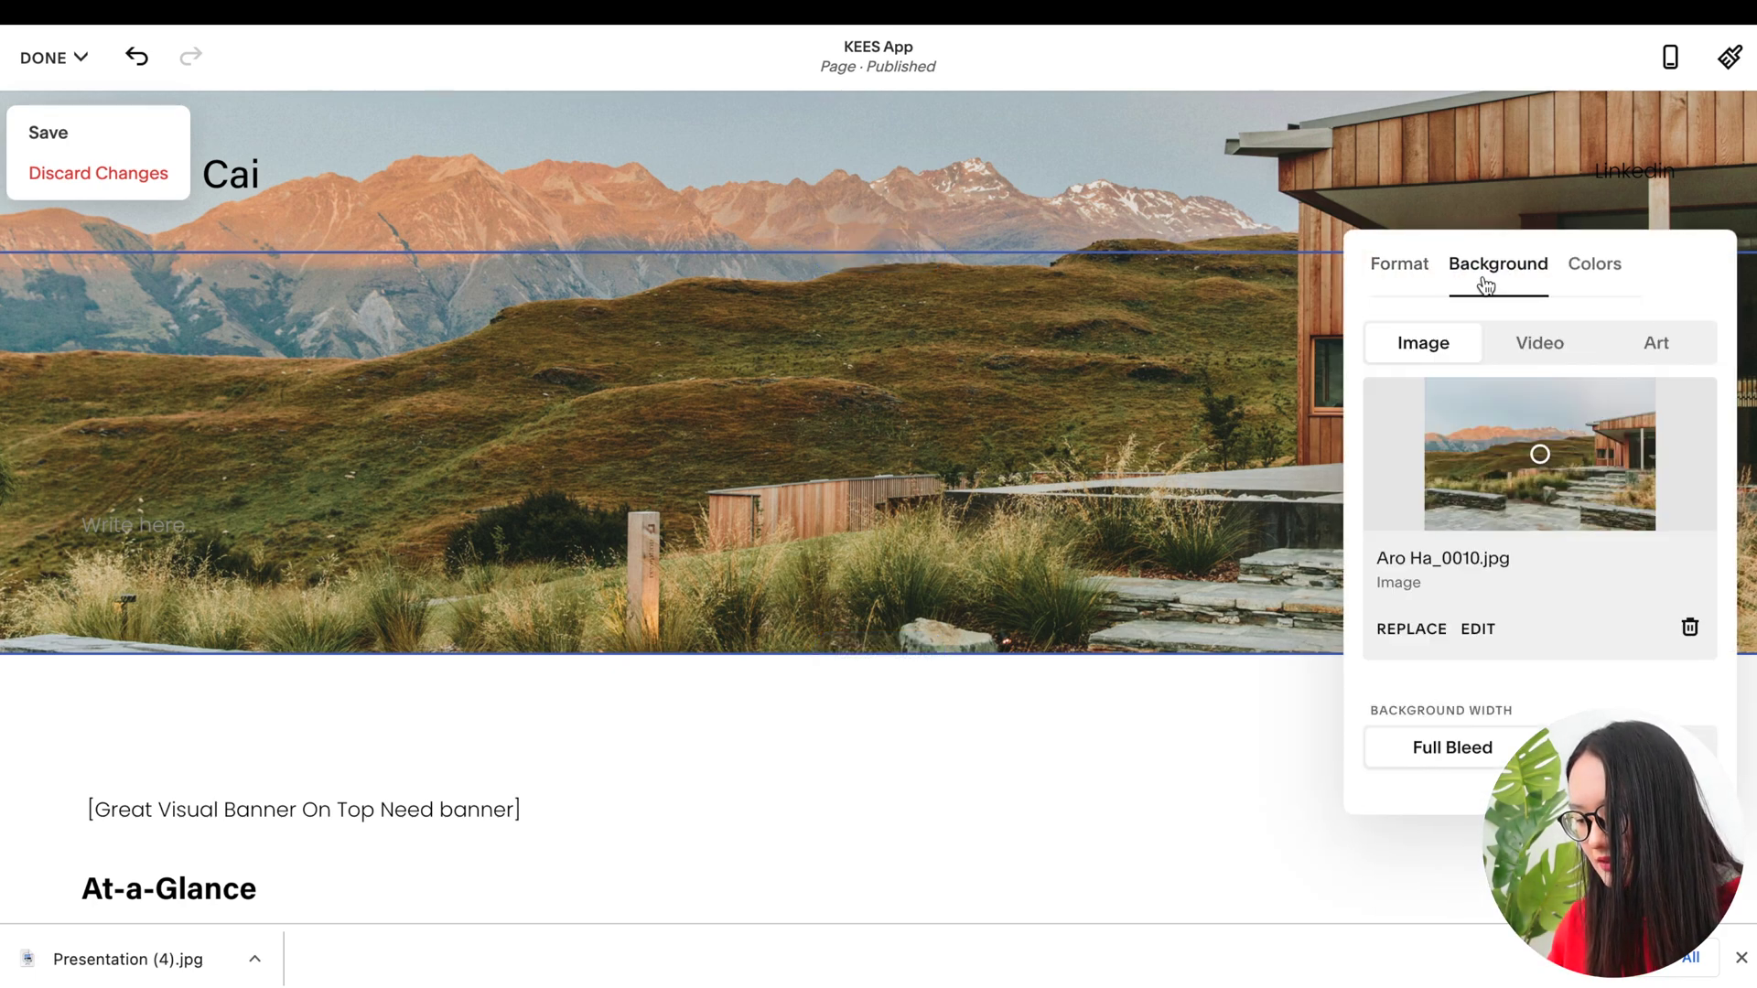
click(1688, 629)
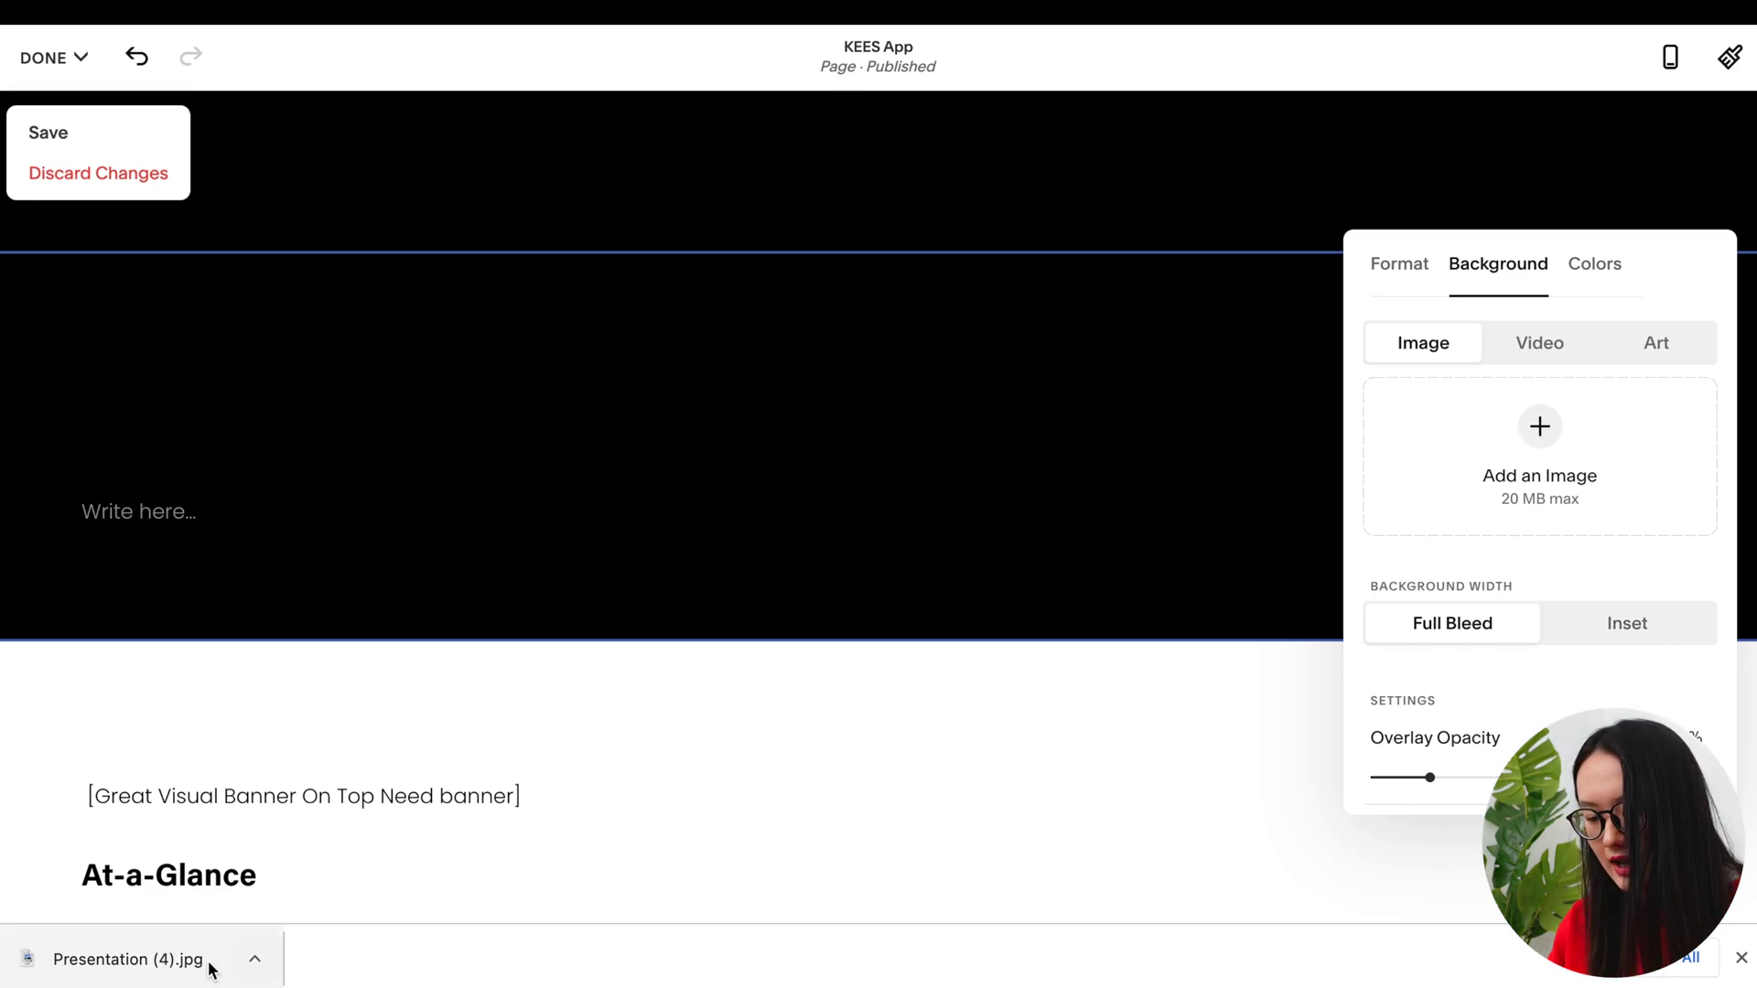
drag(209, 968, 1604, 426)
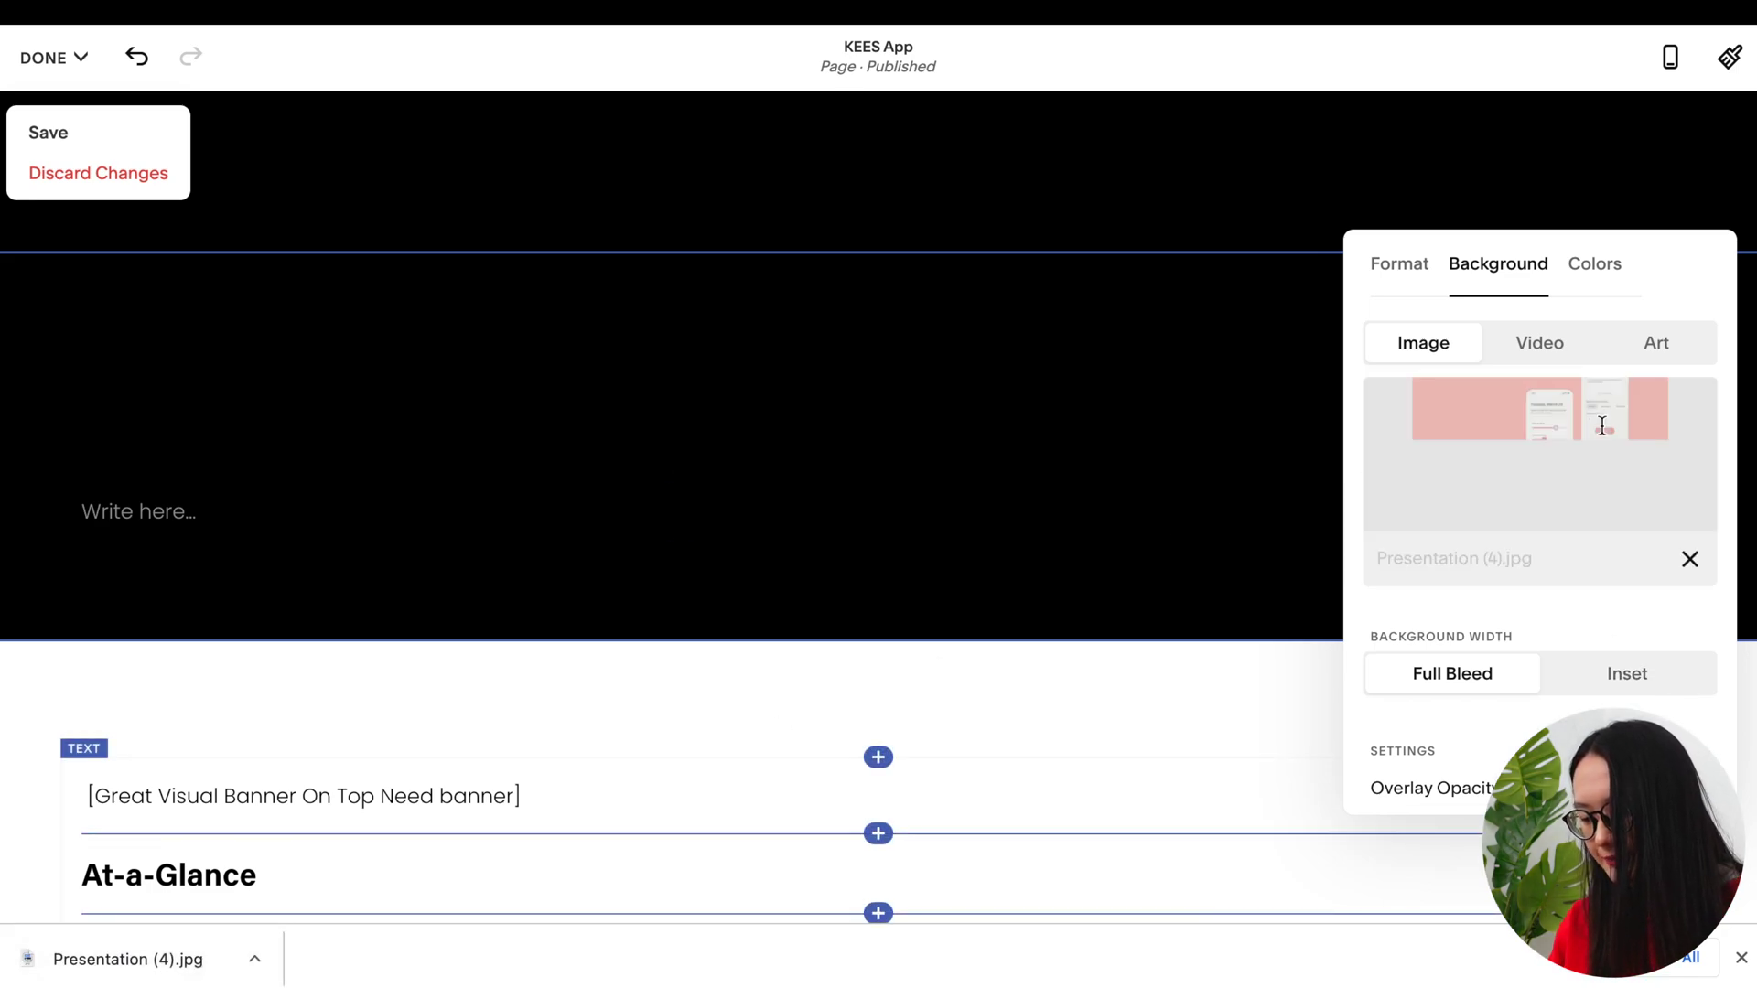
Set the background overlay opacity to 0% and return to the placeholder text block
scroll(1617, 671, down, 3)
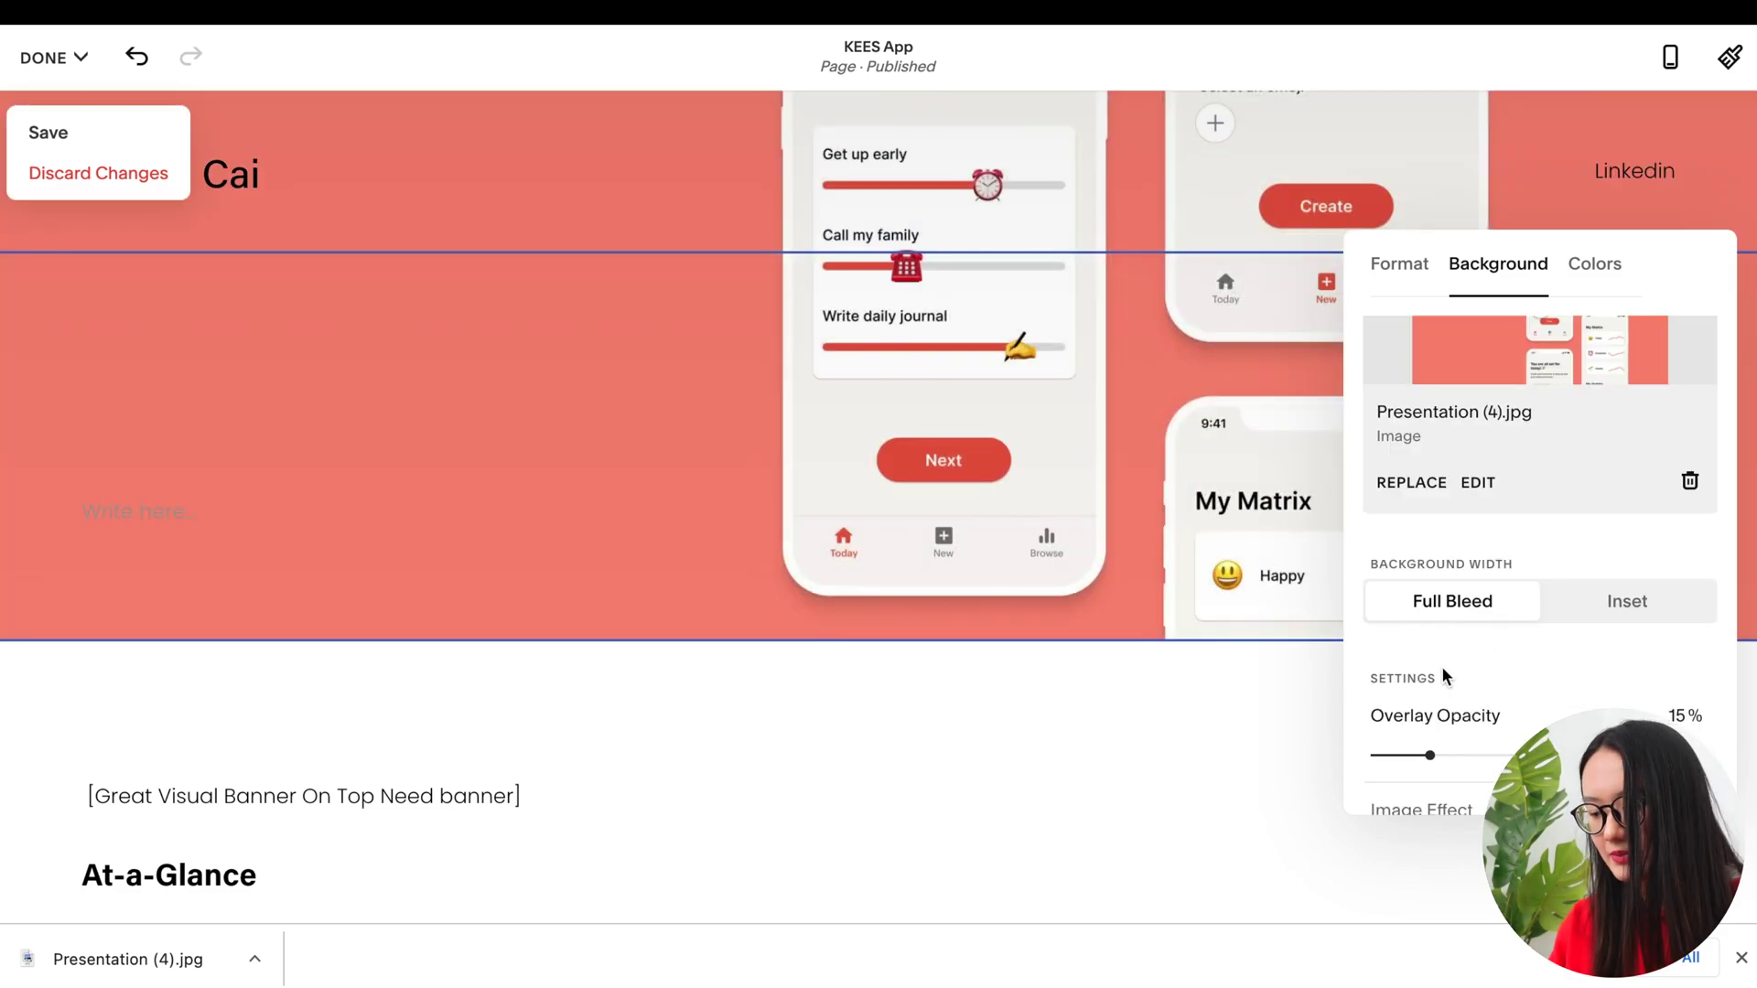
drag(1429, 755, 1329, 755)
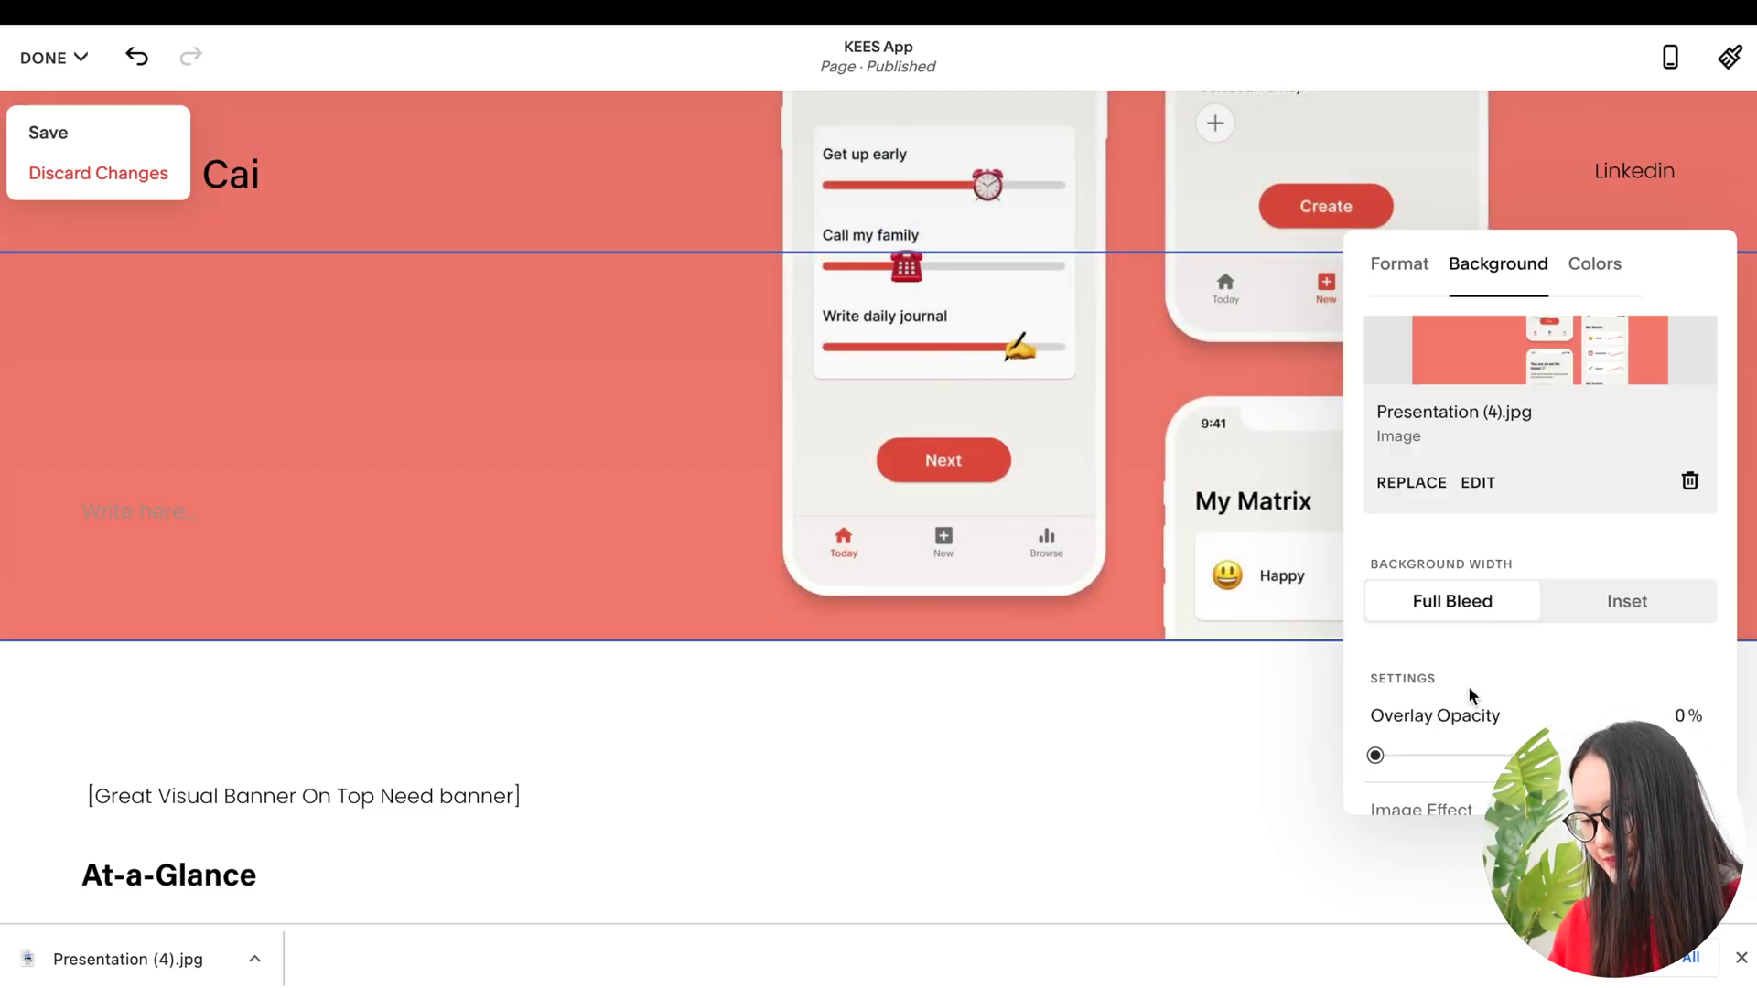
click(1068, 710)
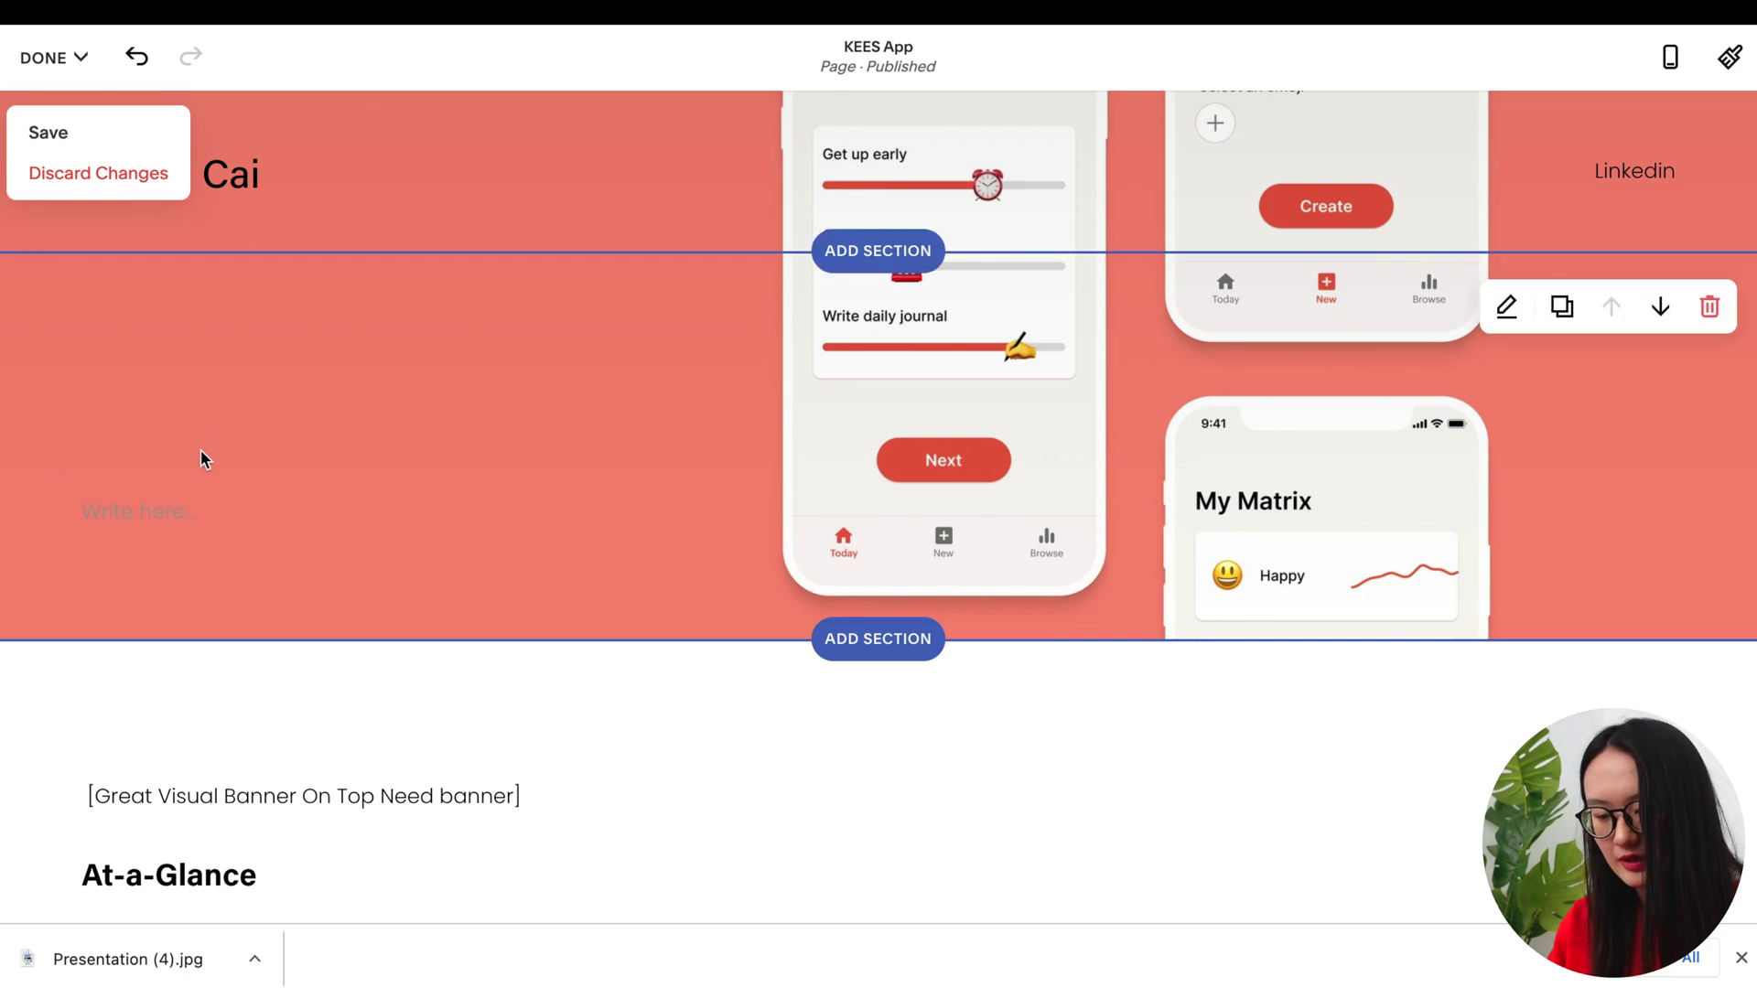
click(203, 481)
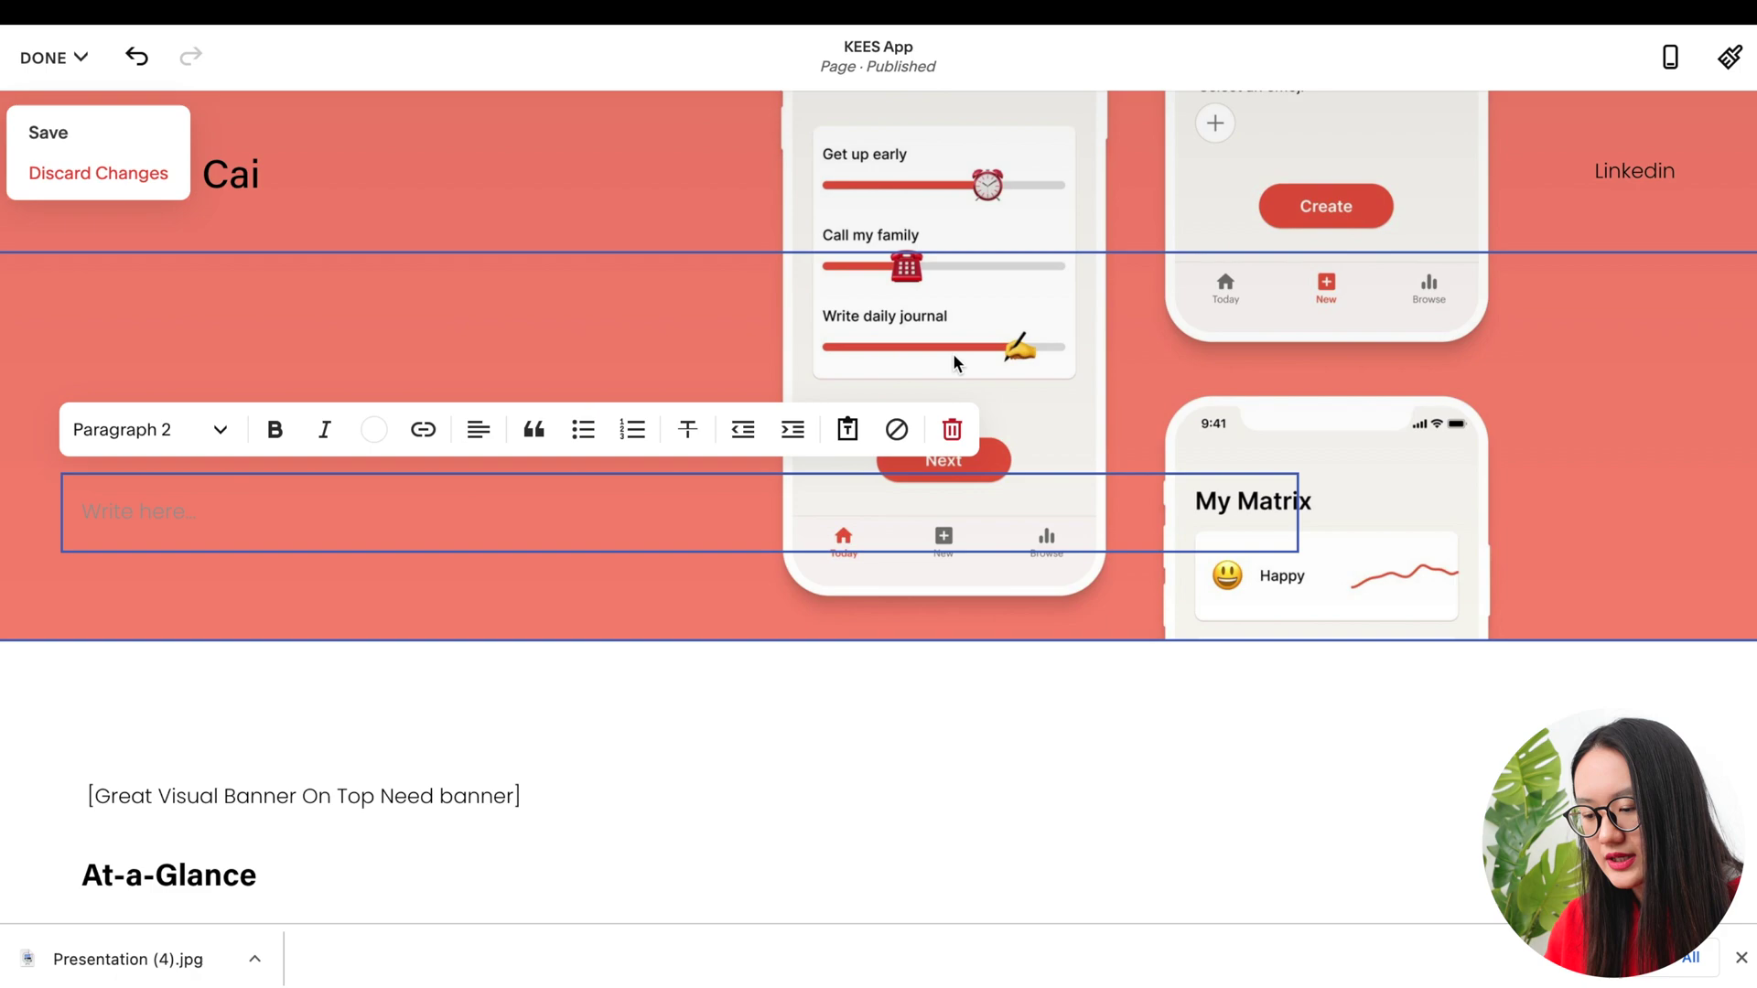
Insert a spacer block above the banner's text and stretch it much taller
click(882, 421)
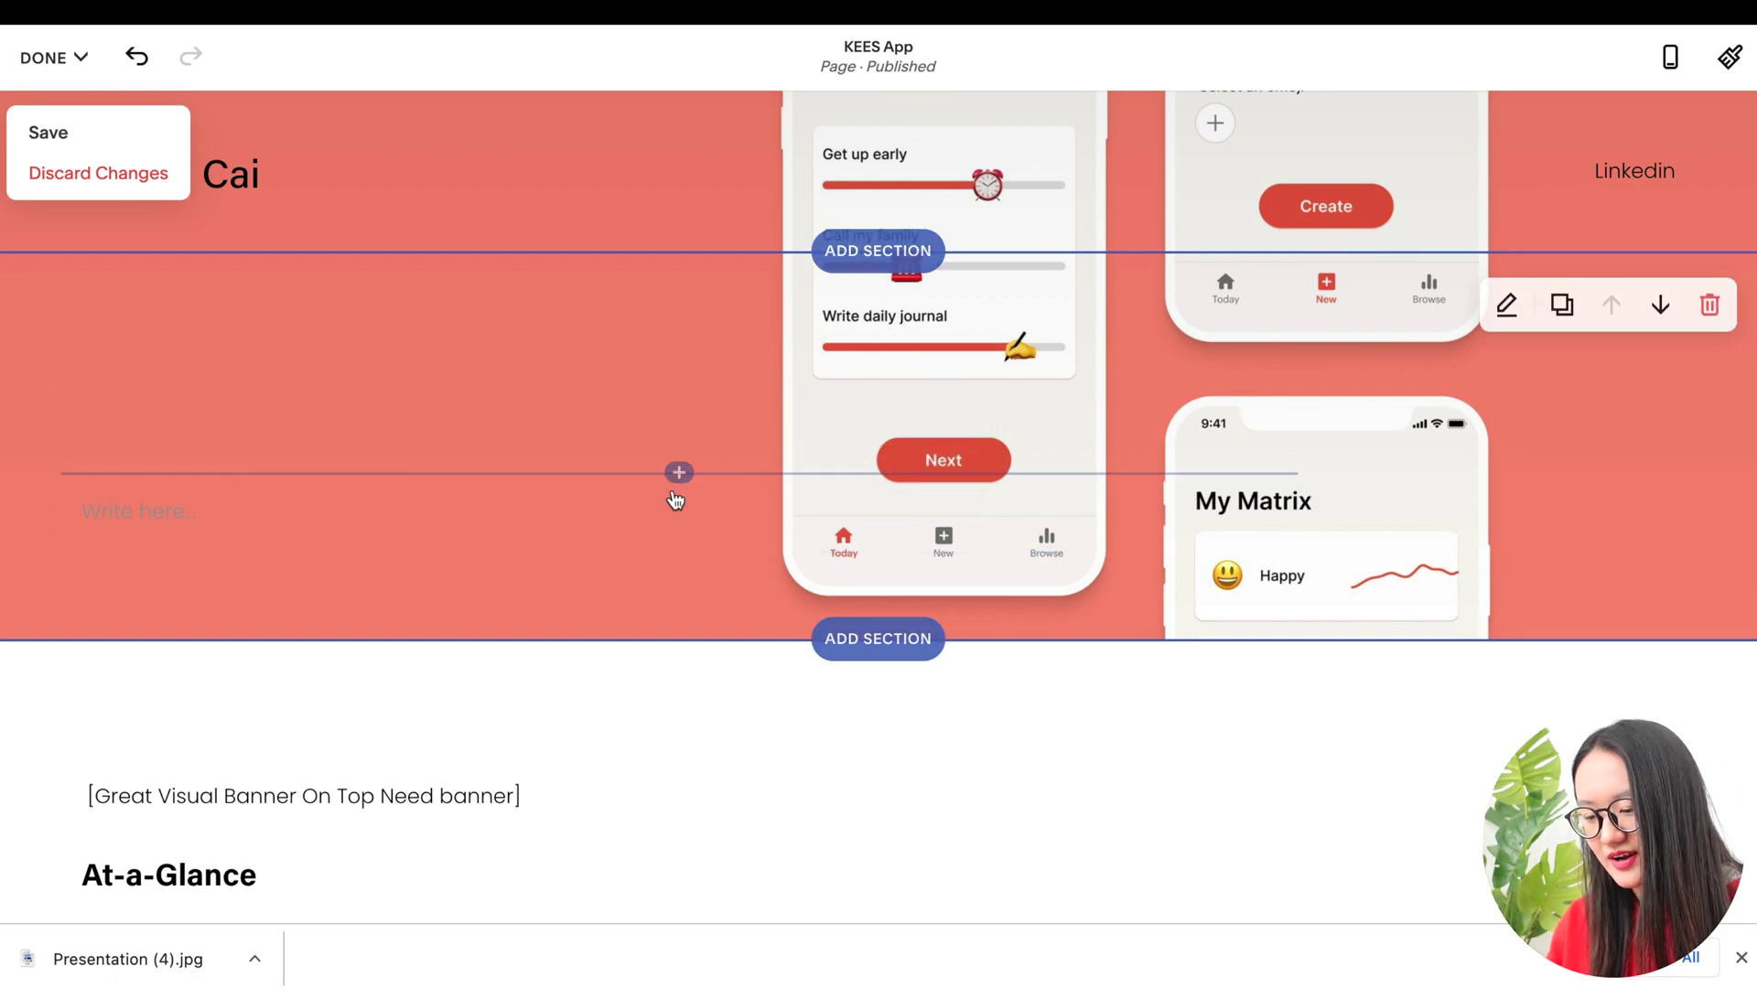
click(677, 471)
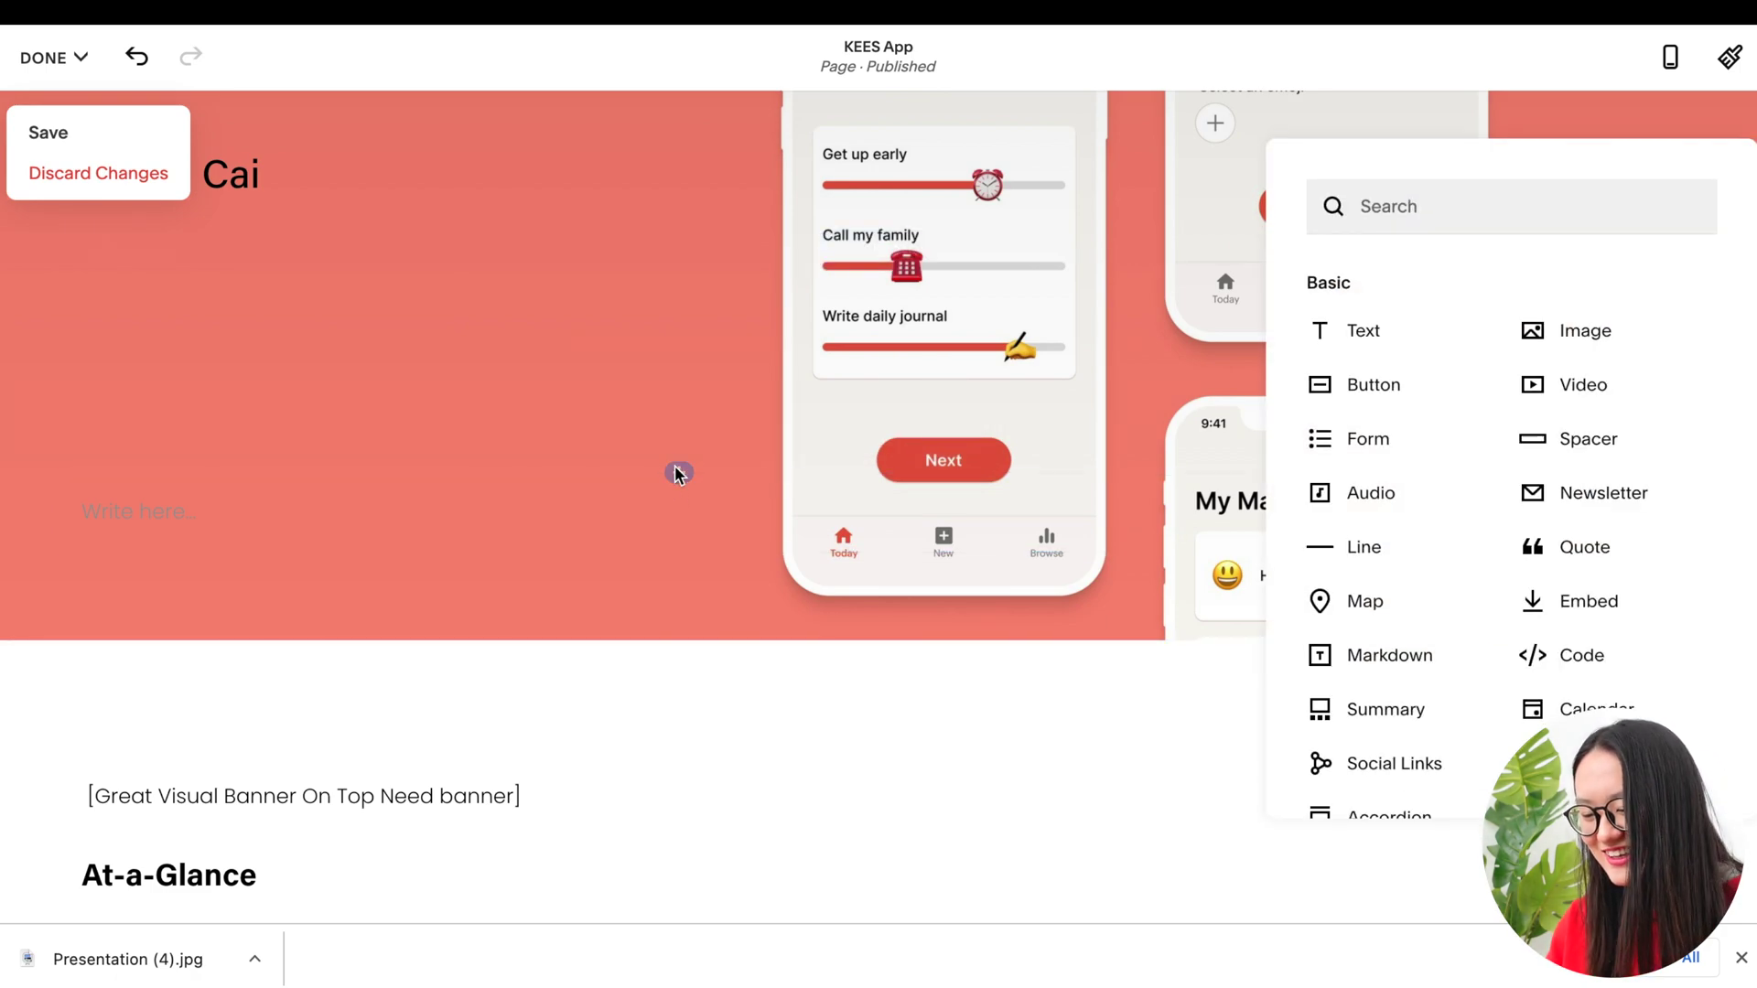
click(1651, 450)
drag(675, 537, 664, 867)
Save the KEES App page edits and leave editing mode
scroll(667, 867, down, 3)
scroll(667, 860, up, 3)
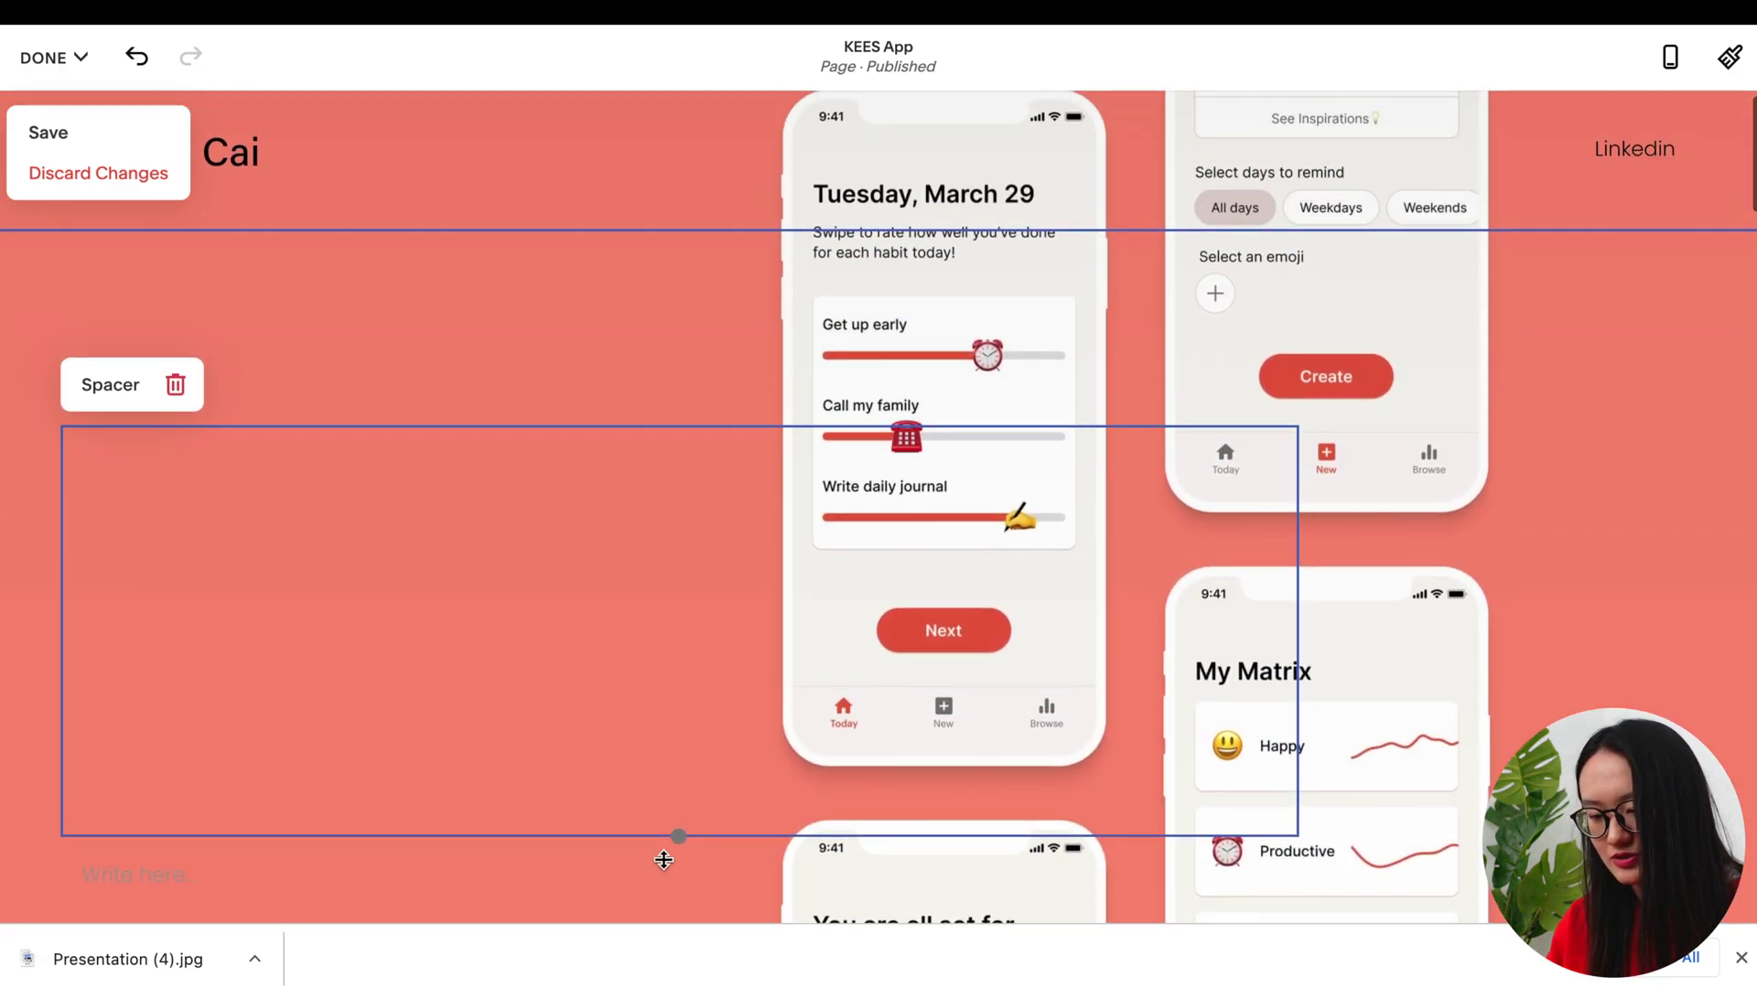
click(42, 135)
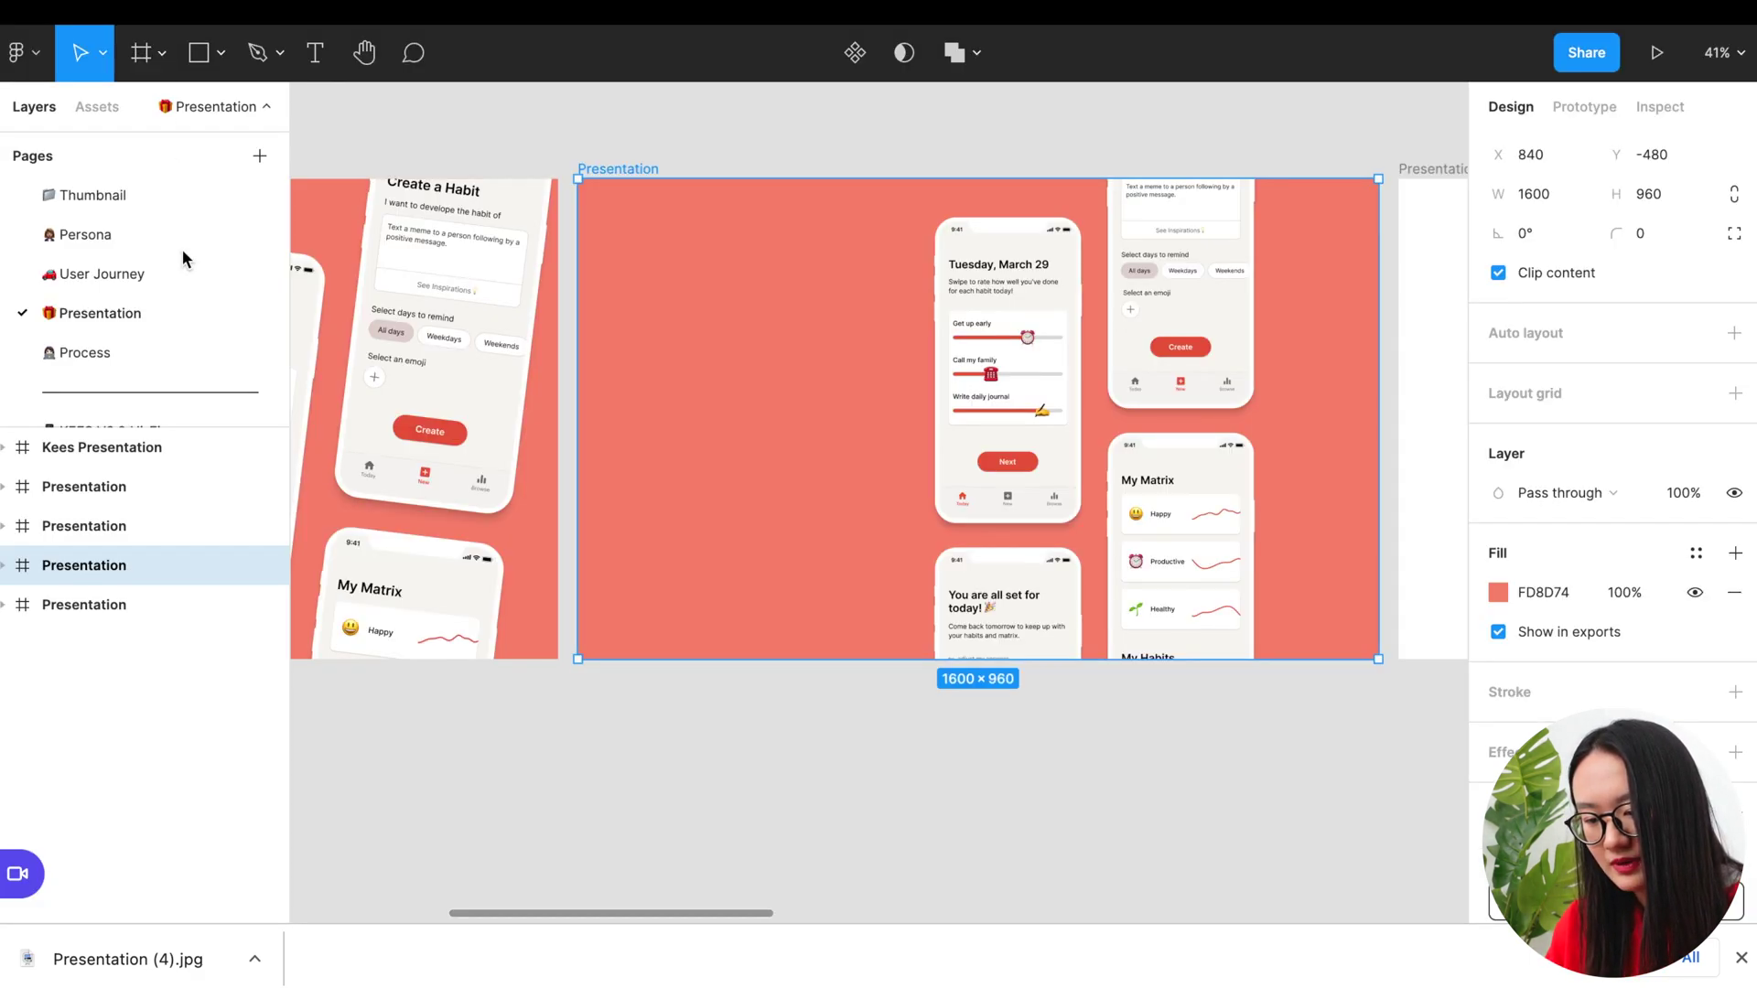
Export Figma's 1200×330 Process frame as Process (1).jpg and open the KEES App page for editing
click(144, 351)
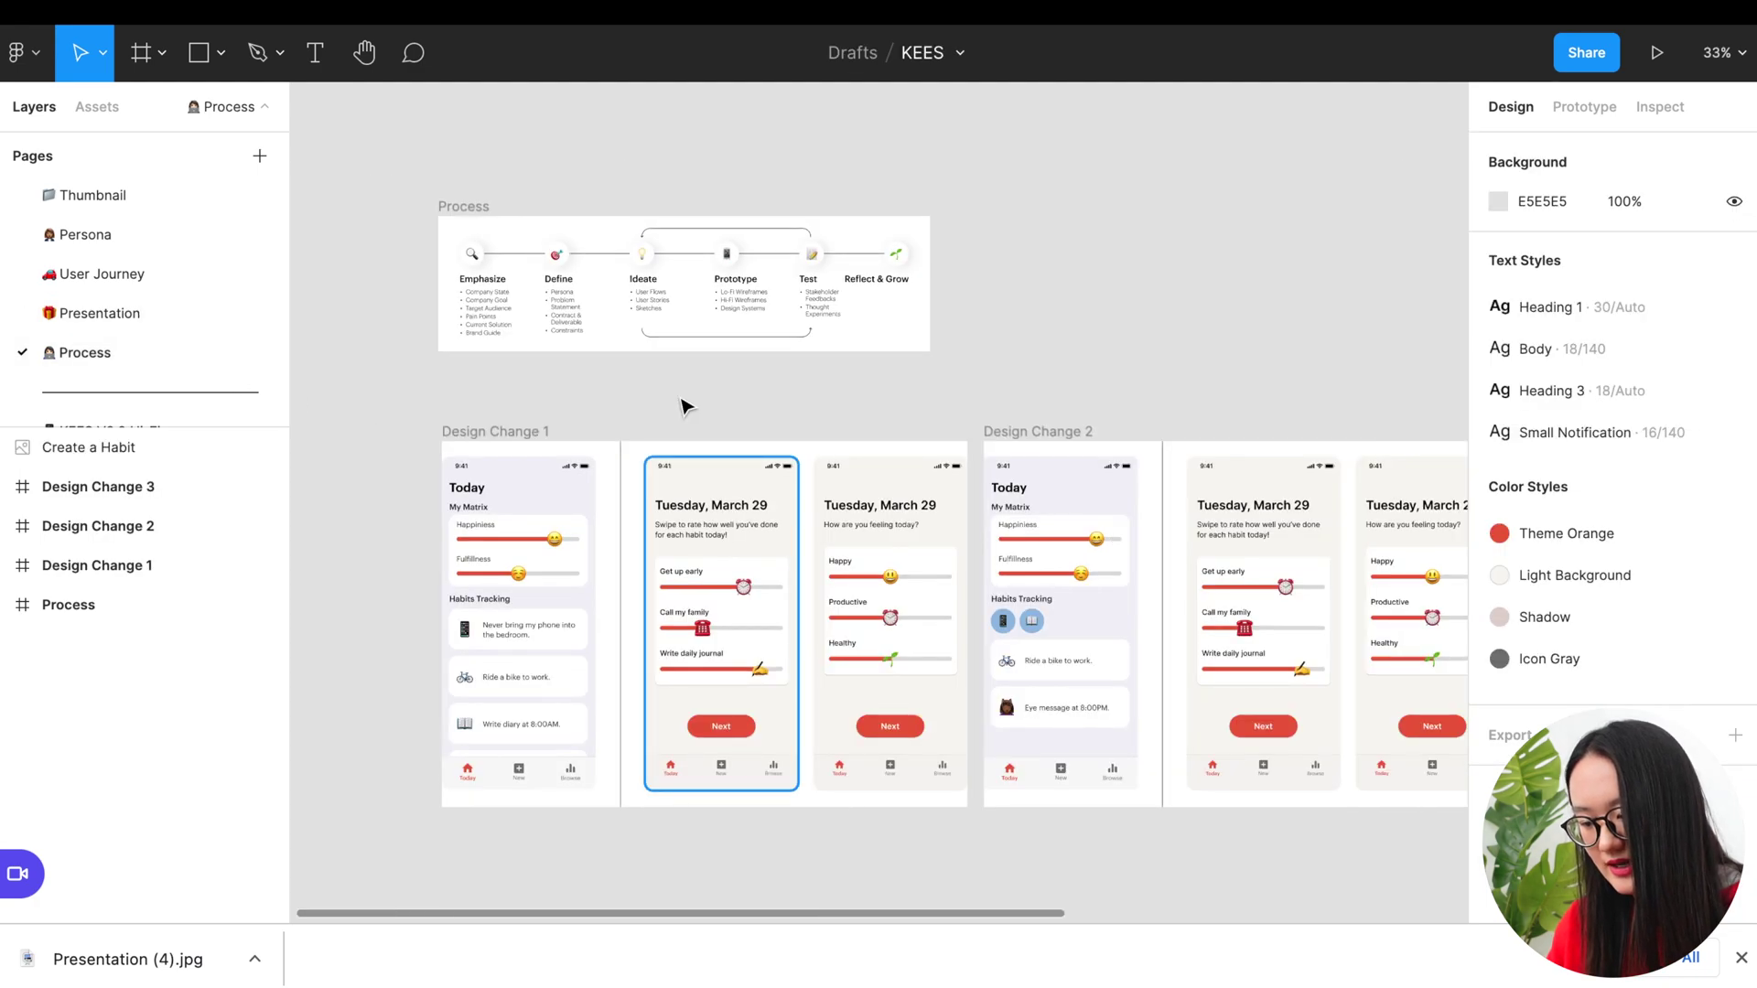
scroll(507, 243, up, 5)
click(384, 174)
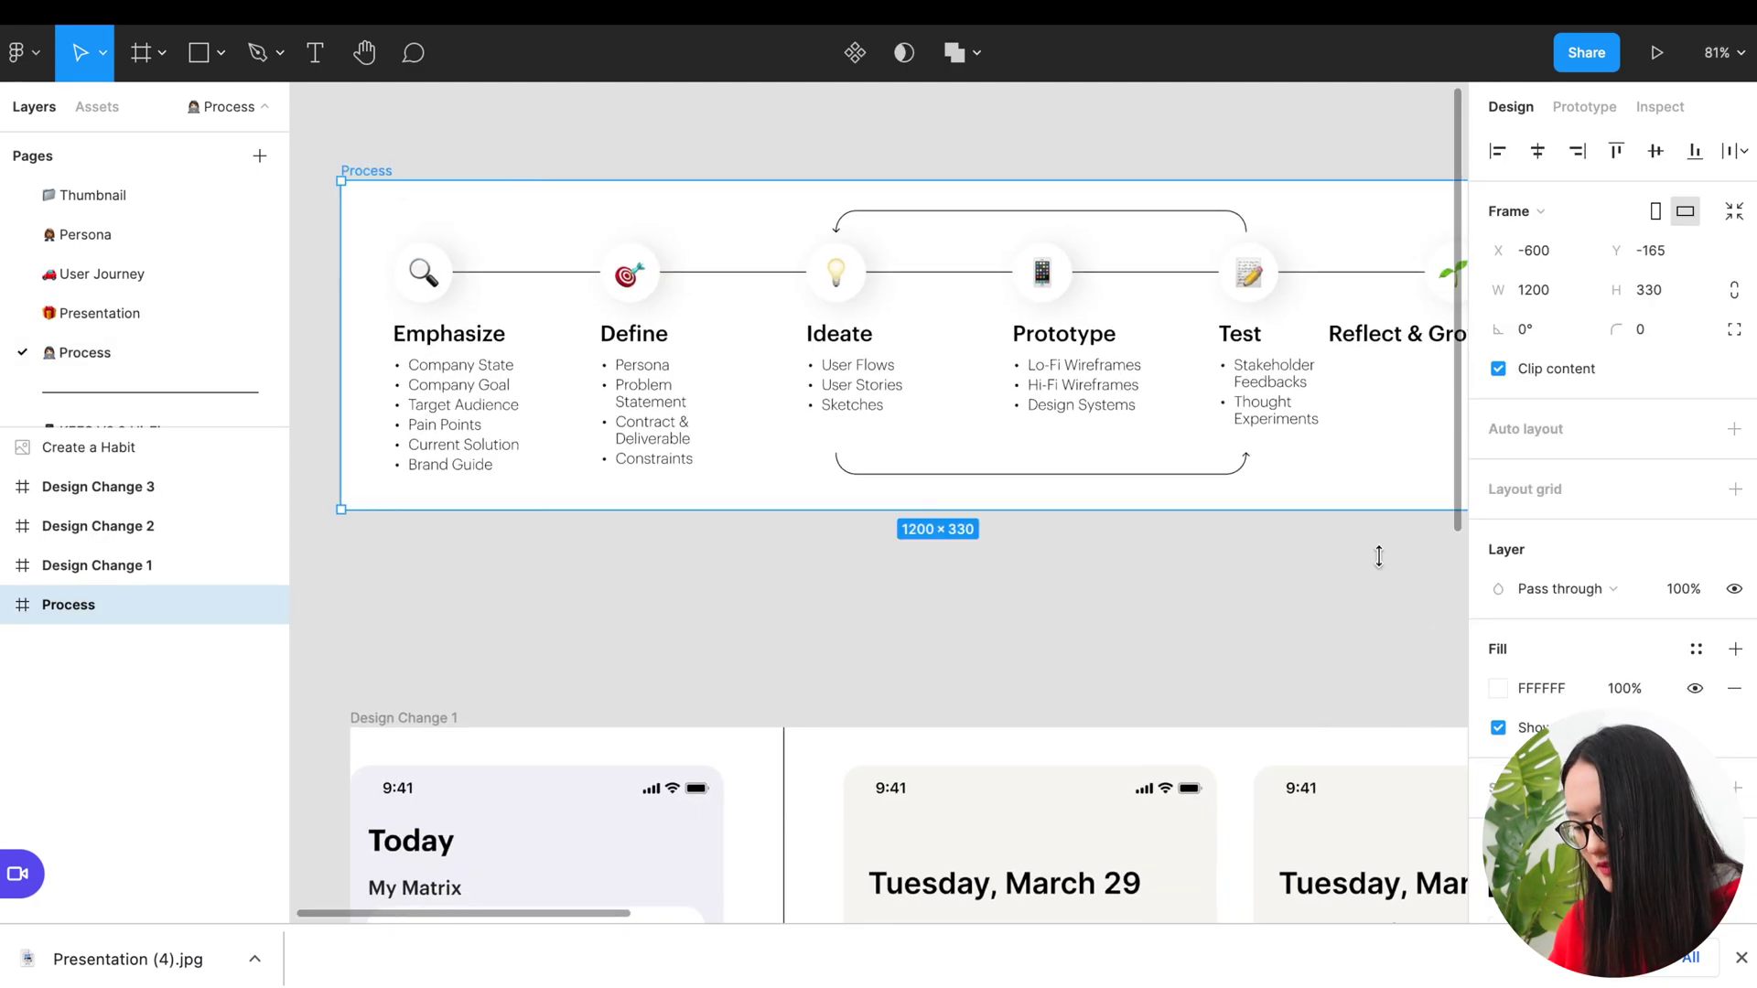
scroll(1537, 677, down, 4)
key(super+shift+e)
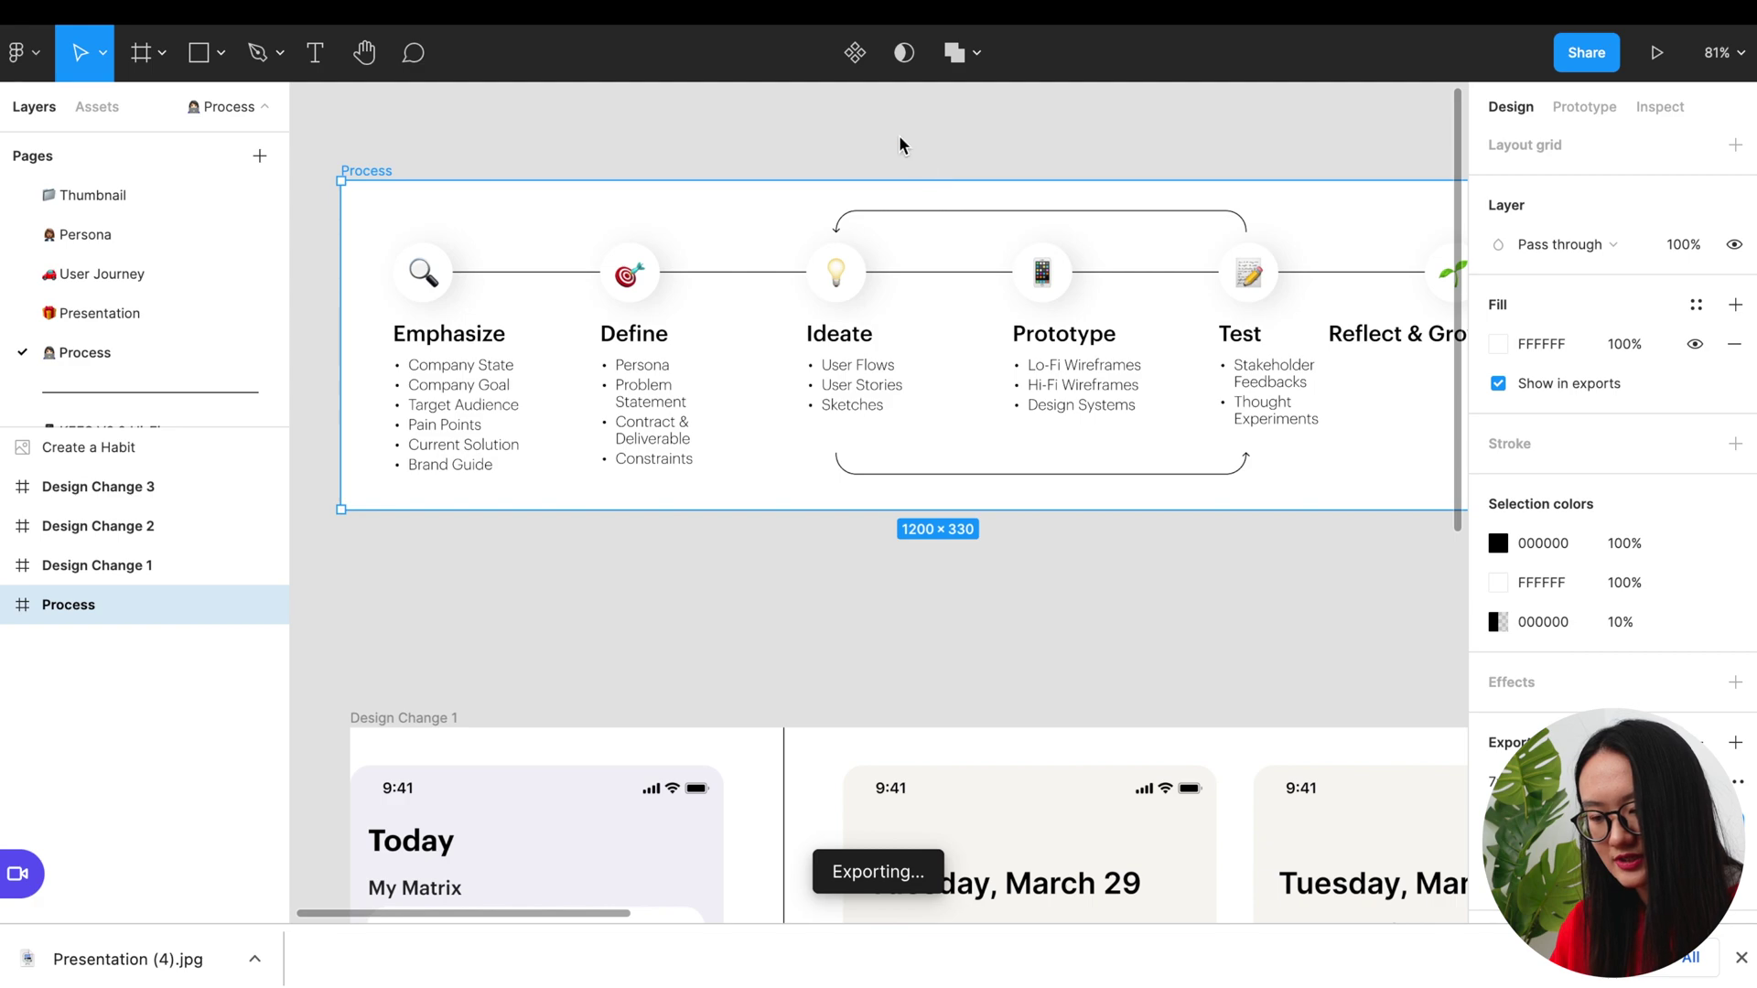
key(ctrl+Tab)
double_click(838, 420)
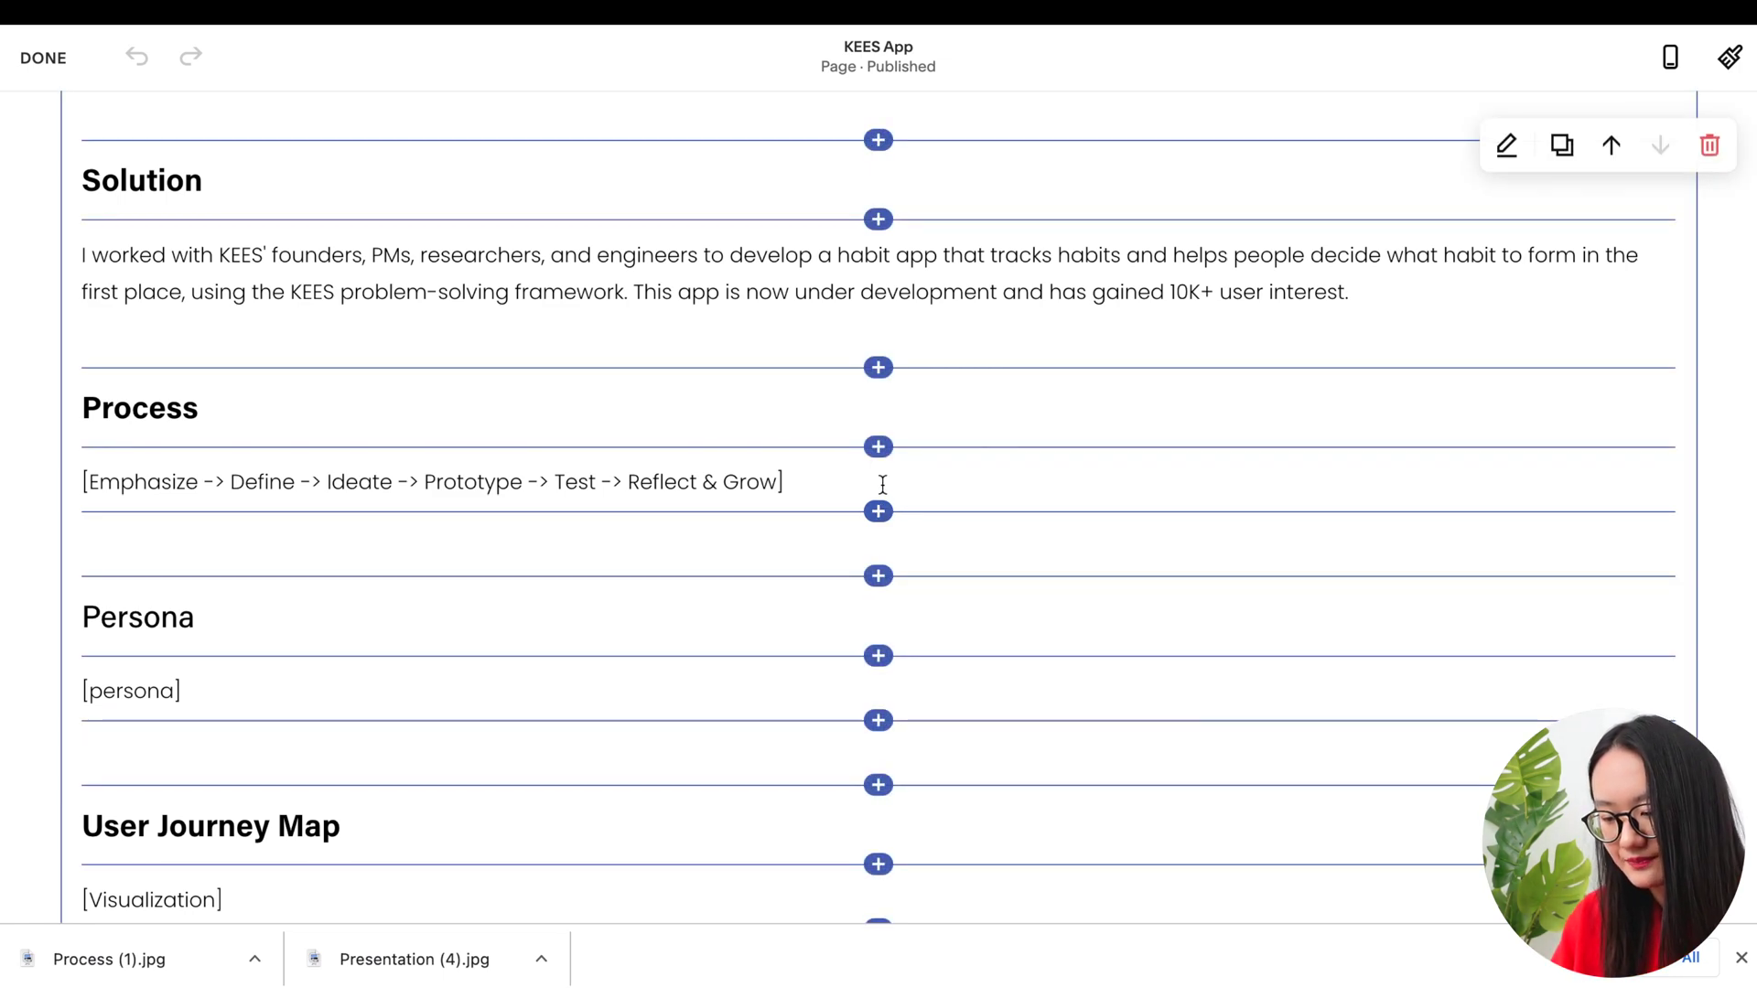
Add an image block under the Process text containing Process (1).jpg
click(878, 510)
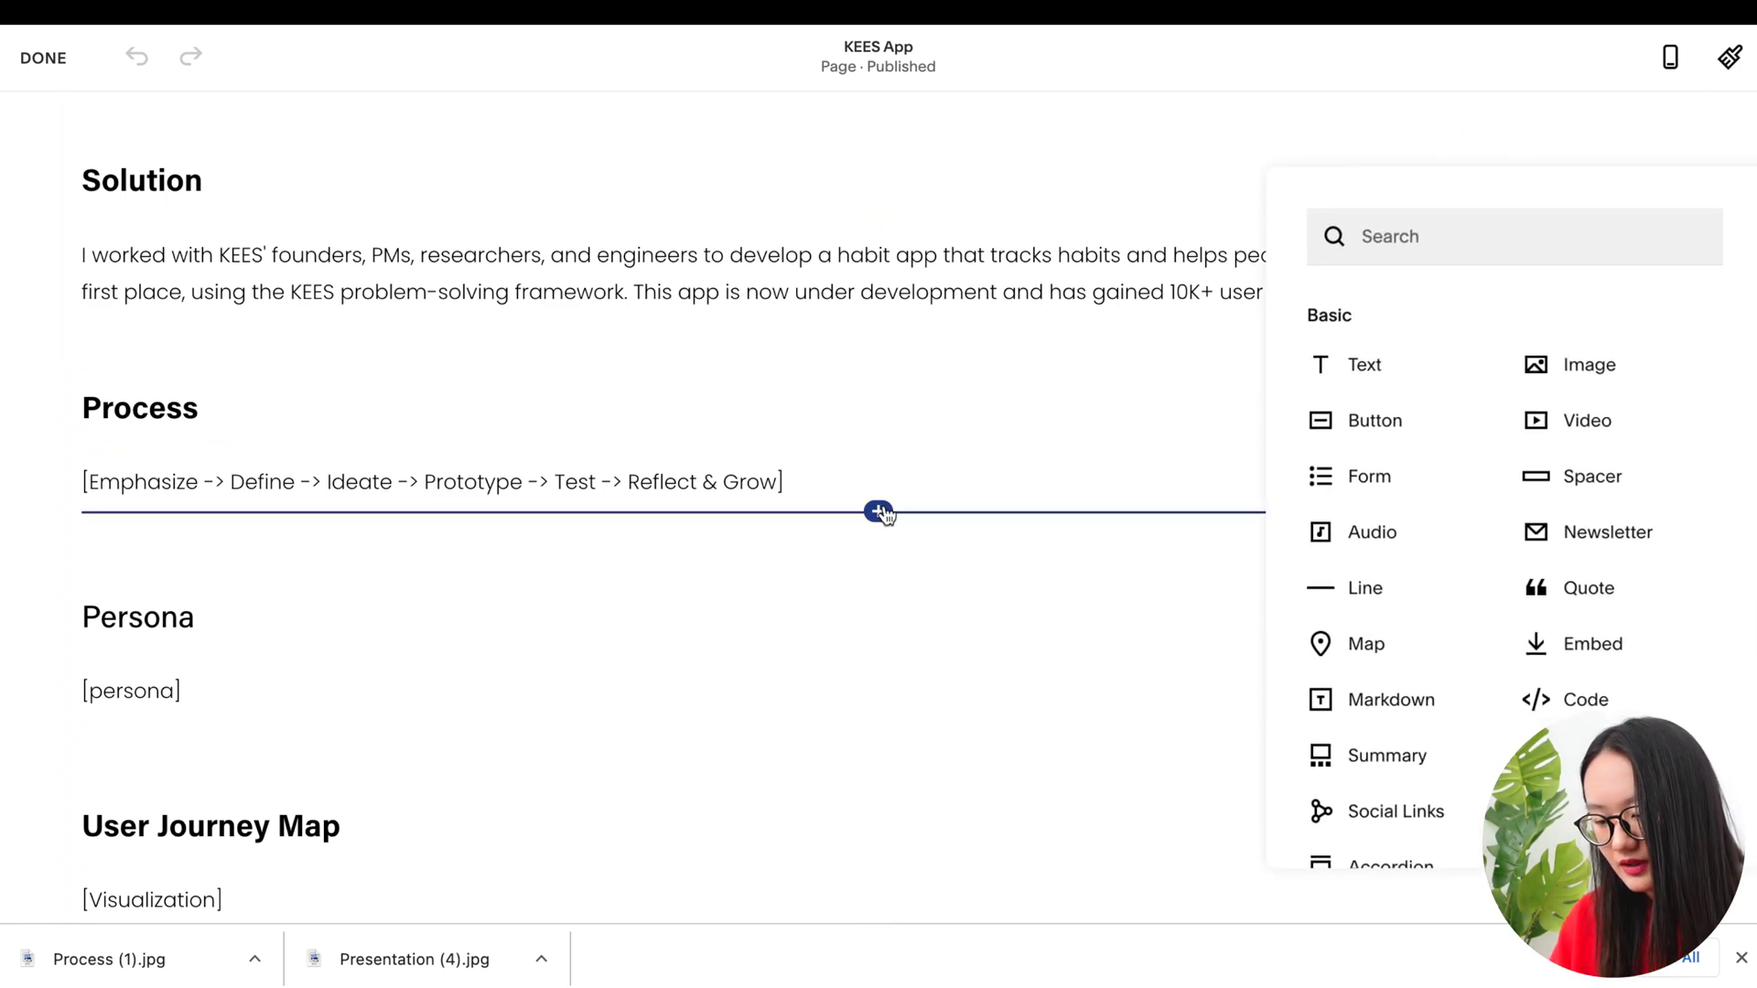
click(1602, 373)
drag(129, 945, 1499, 167)
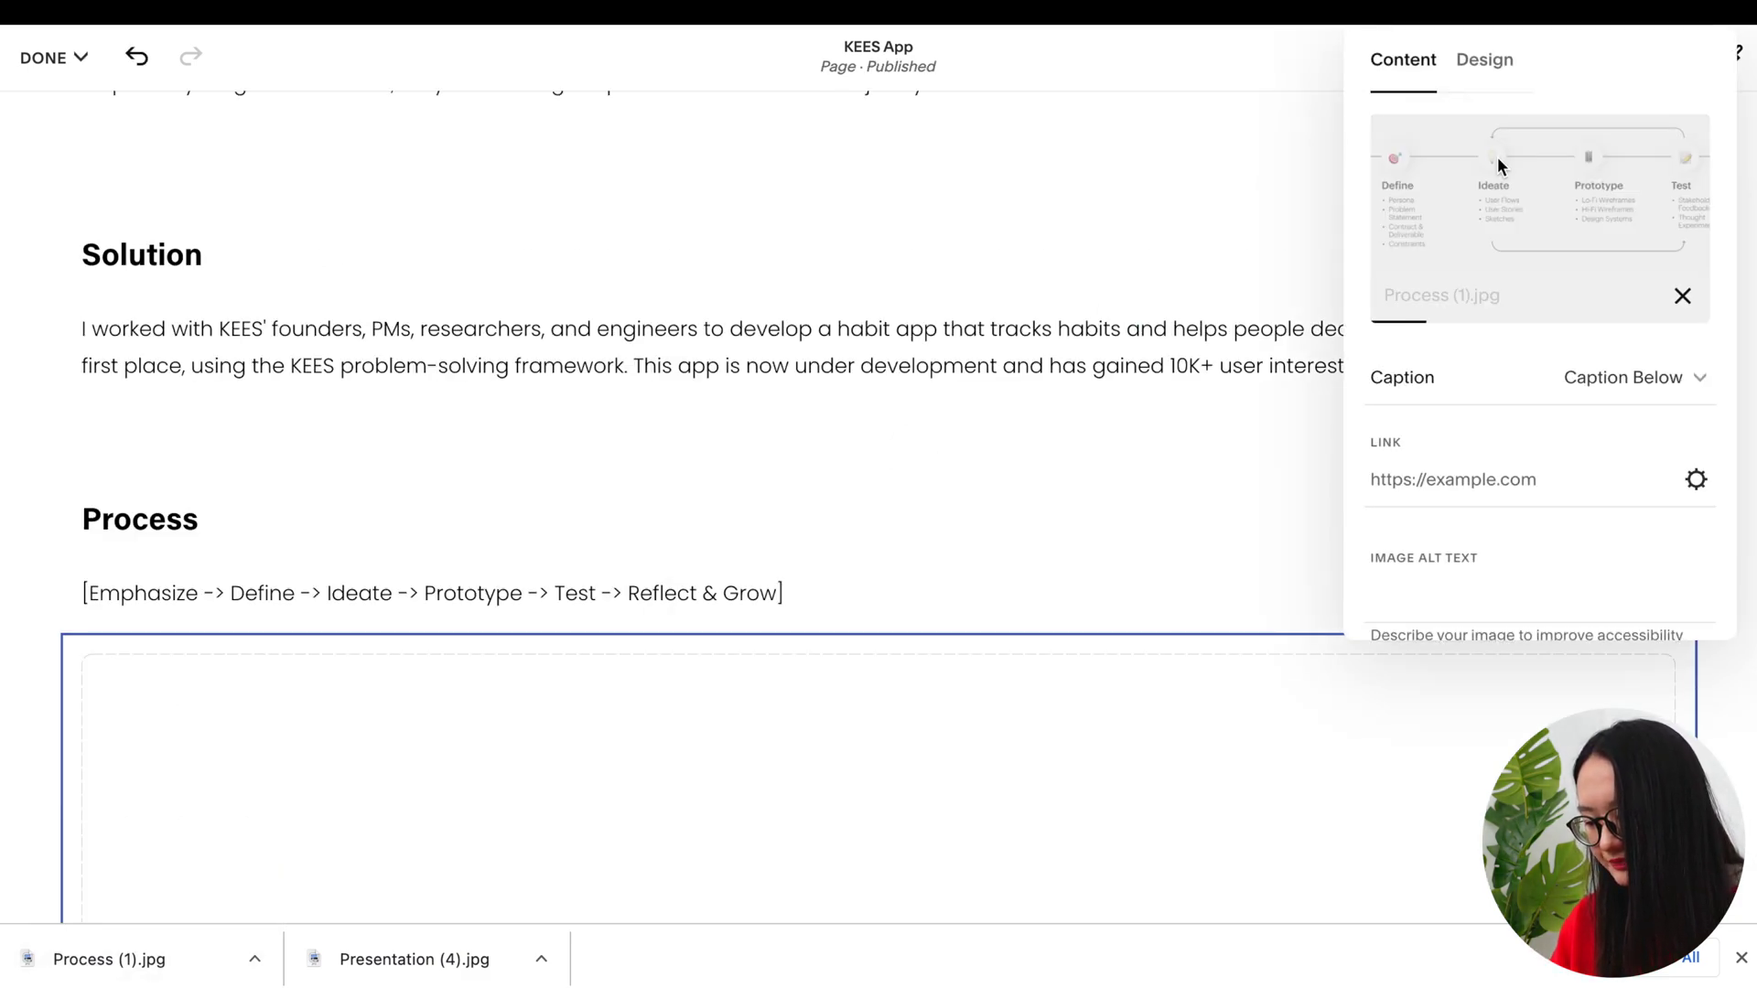
Delete the bracketed placeholder line of process steps
scroll(1021, 425, down, 1)
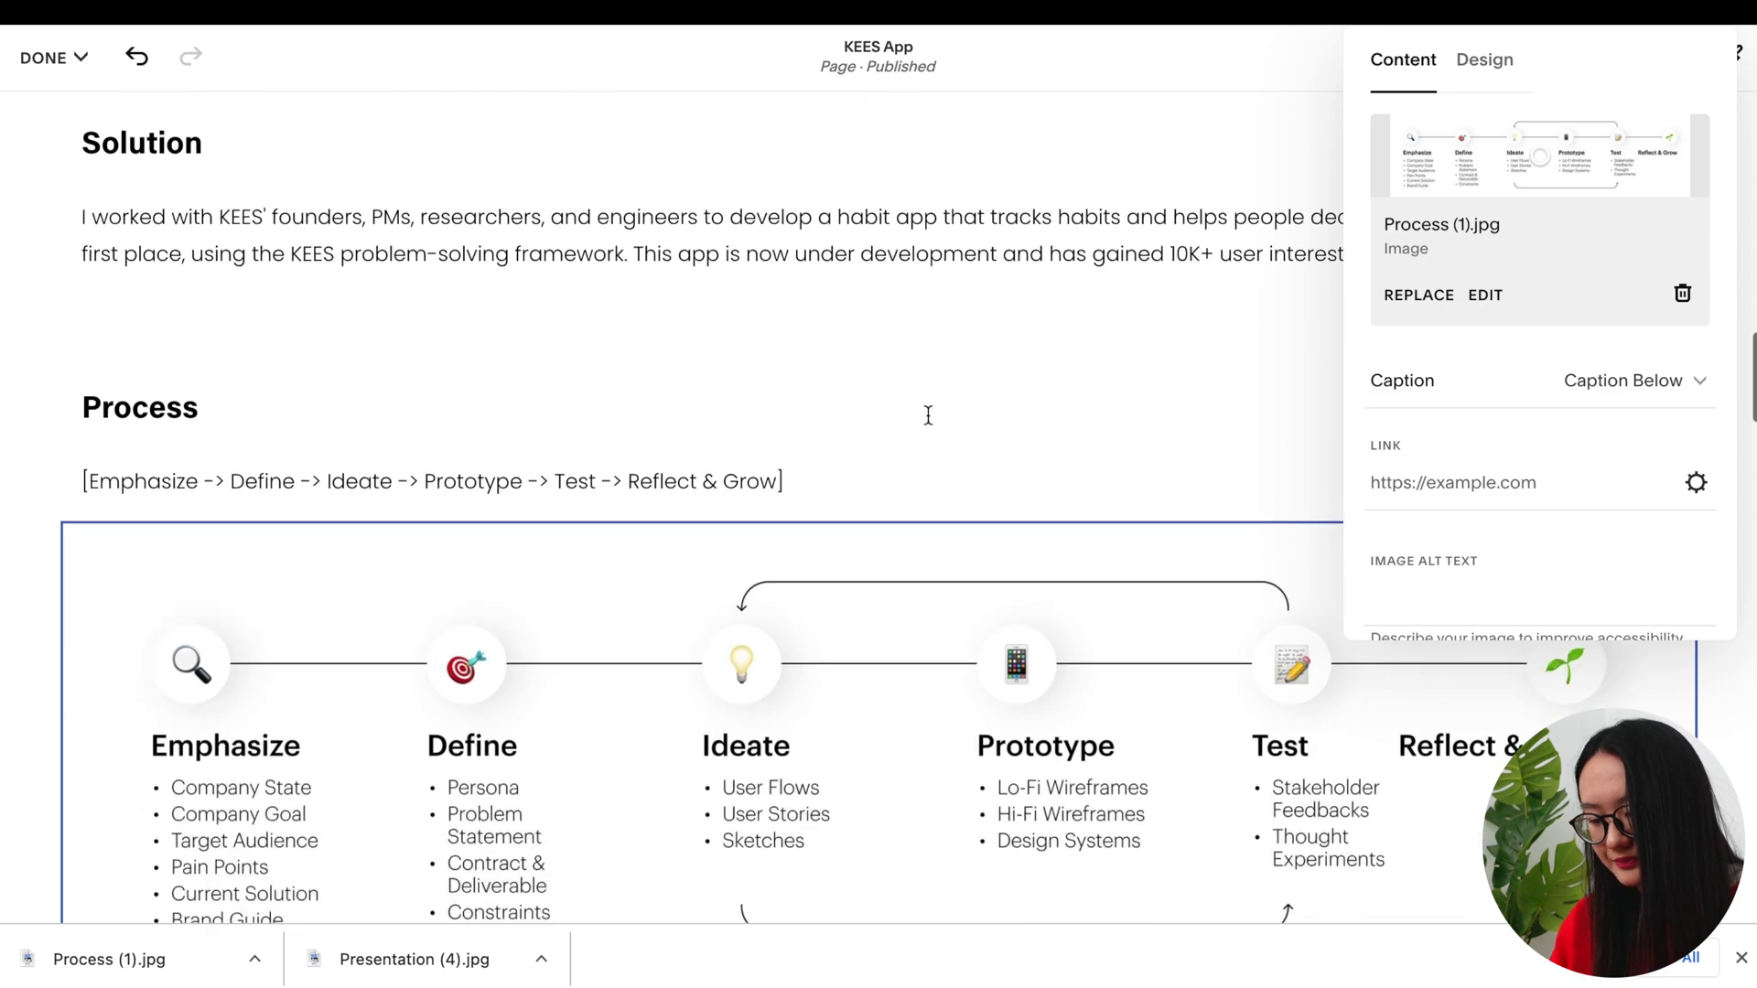
triple_click(780, 480)
key(BackSpace)
key(BackSpace)
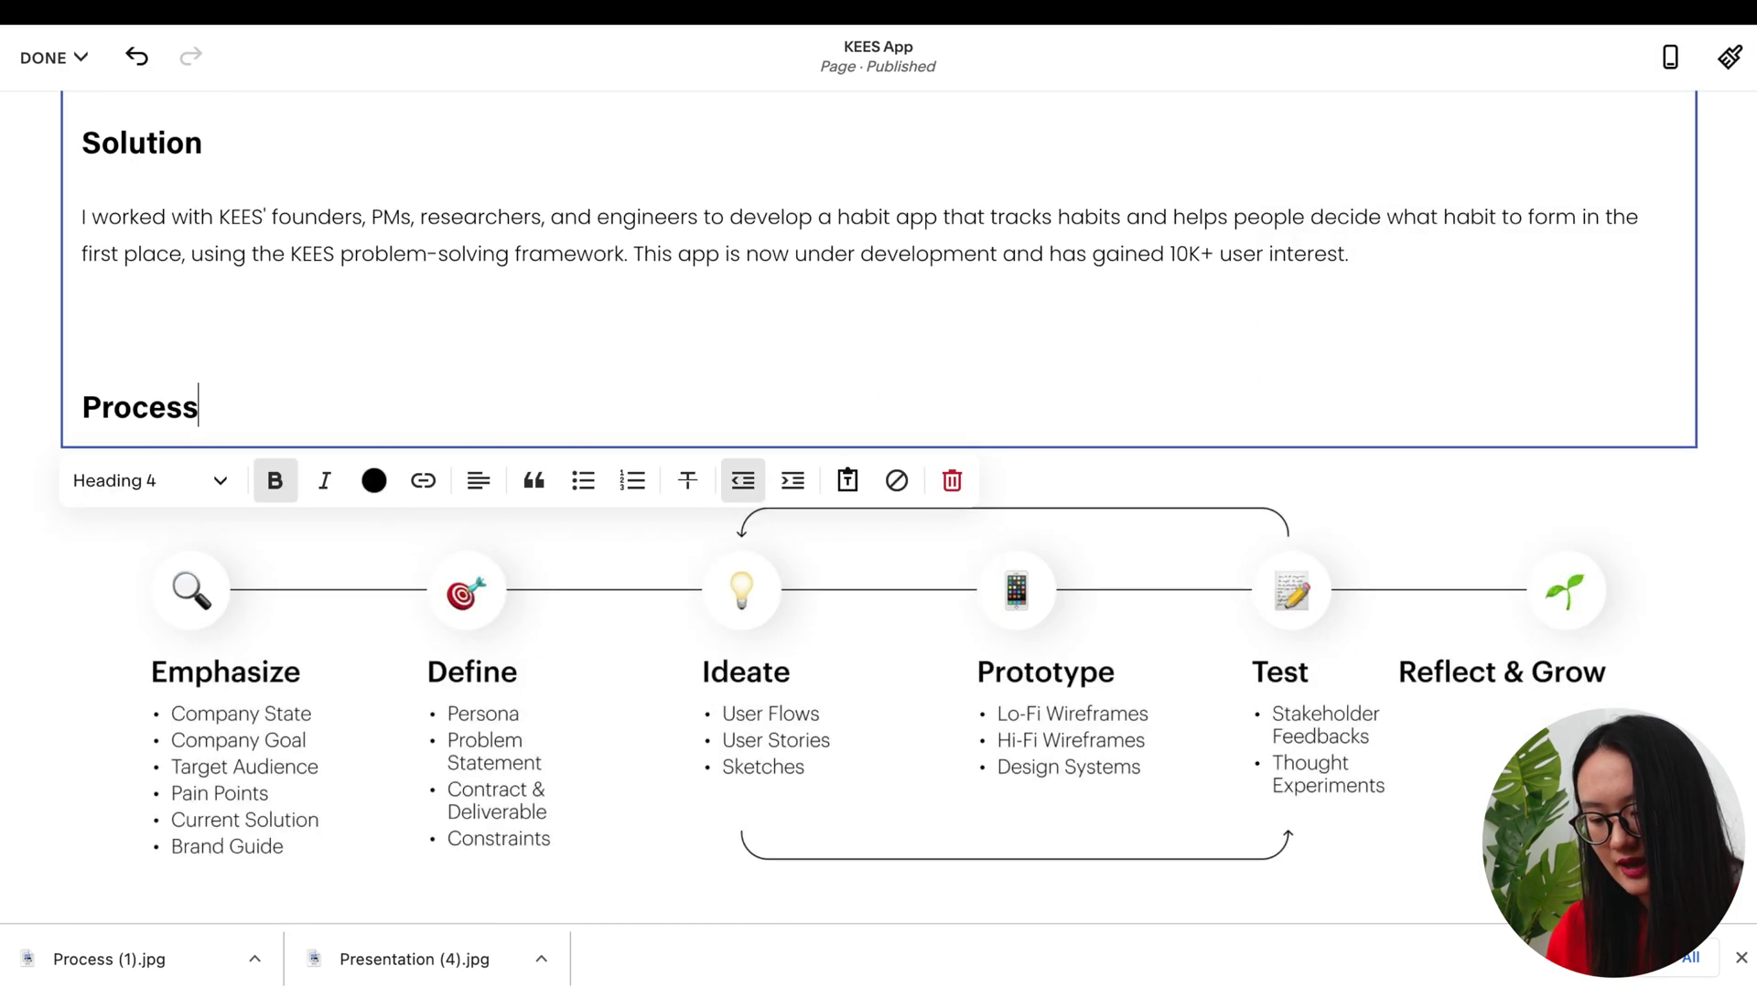
scroll(949, 733, down, 7)
click(274, 572)
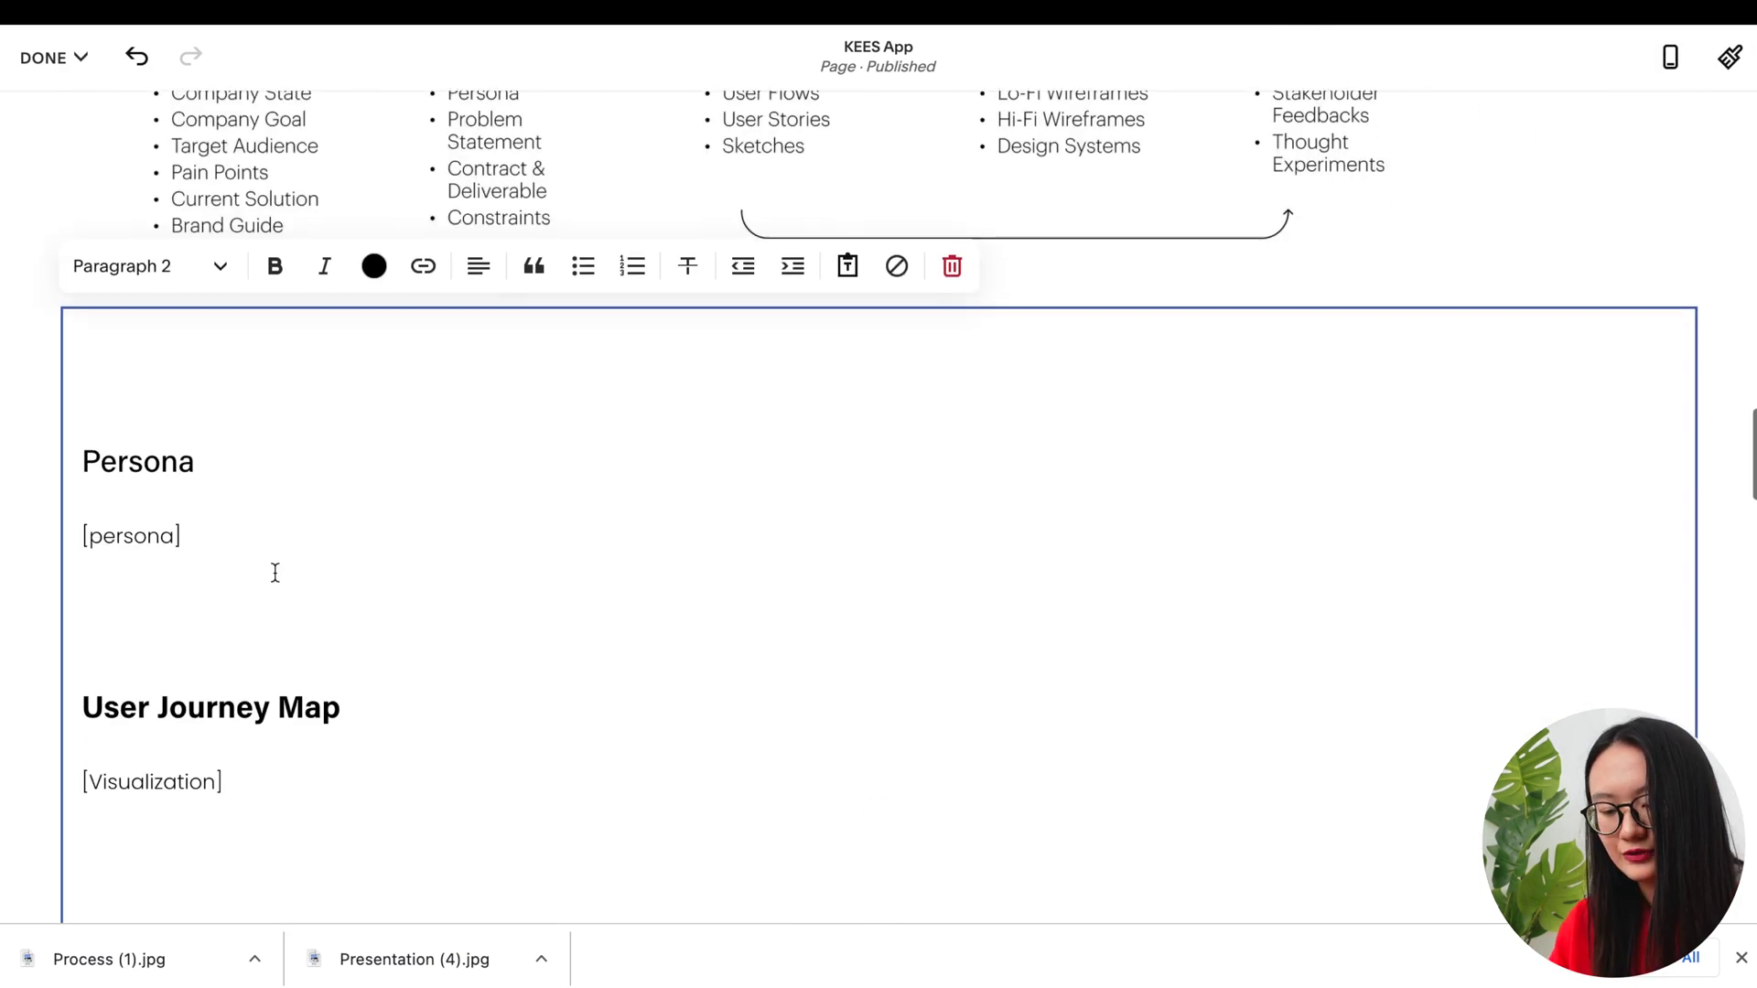
Select the word Persona, then return to Figma's Process page
double_click(142, 461)
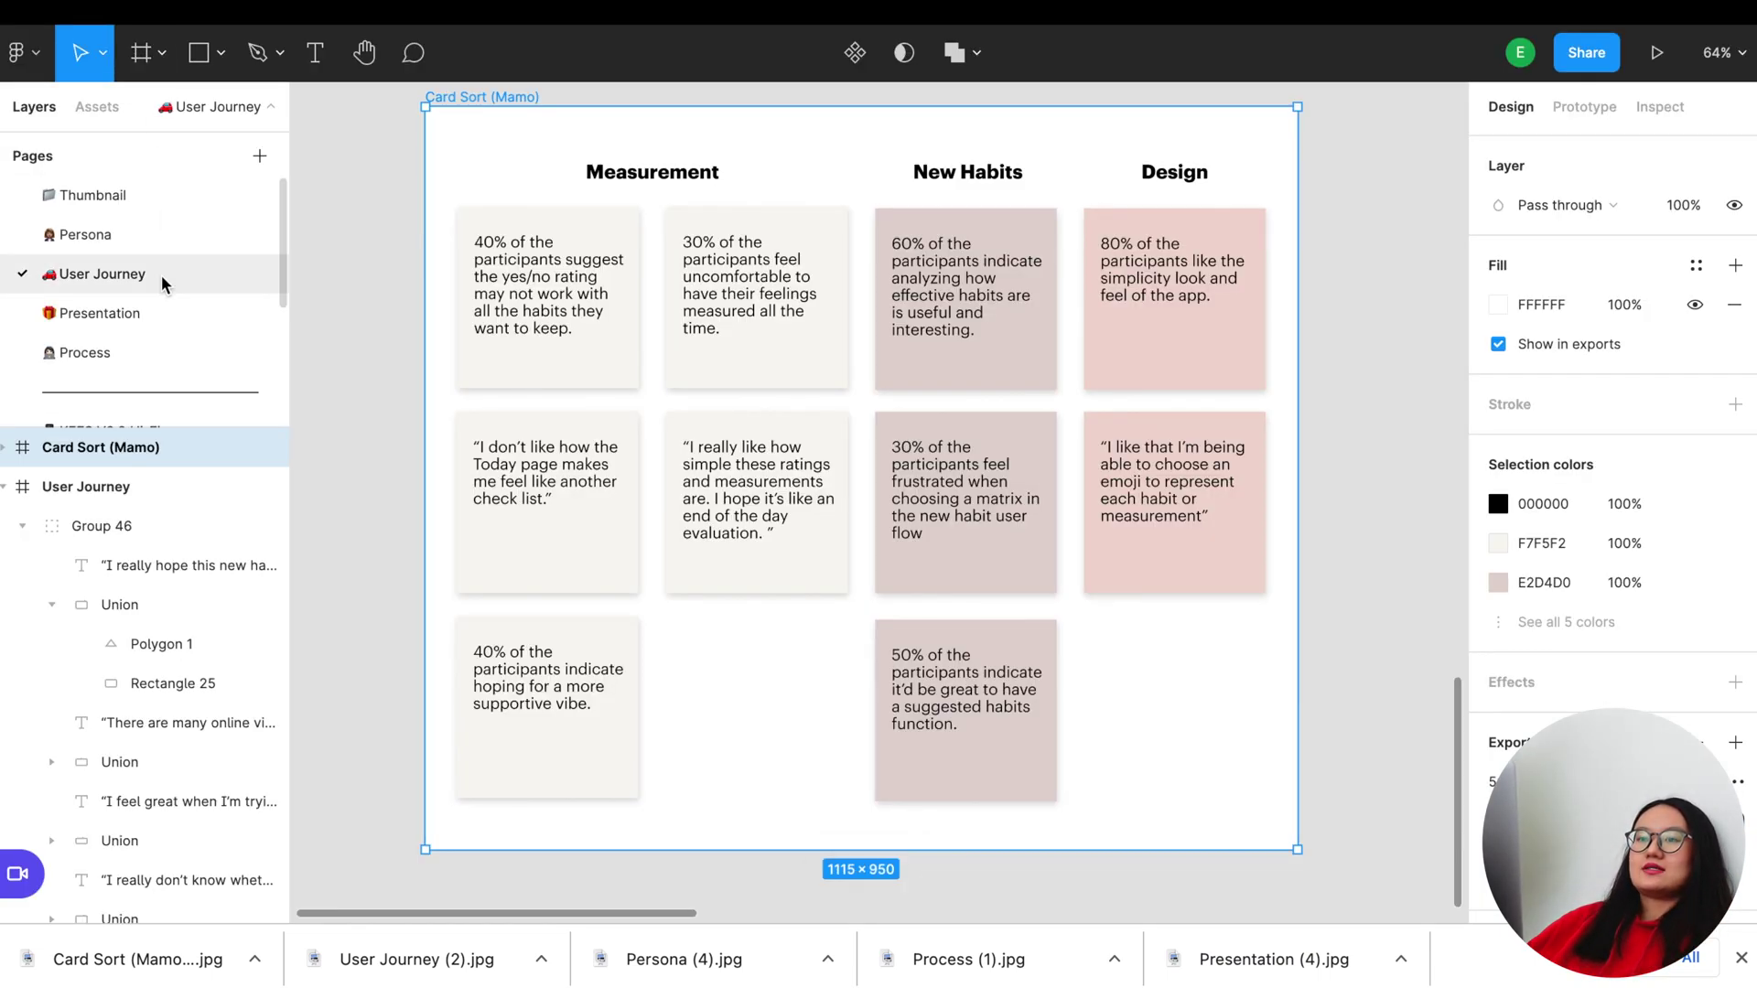
scroll(161, 274, down, 1)
scroll(161, 274, up, 1)
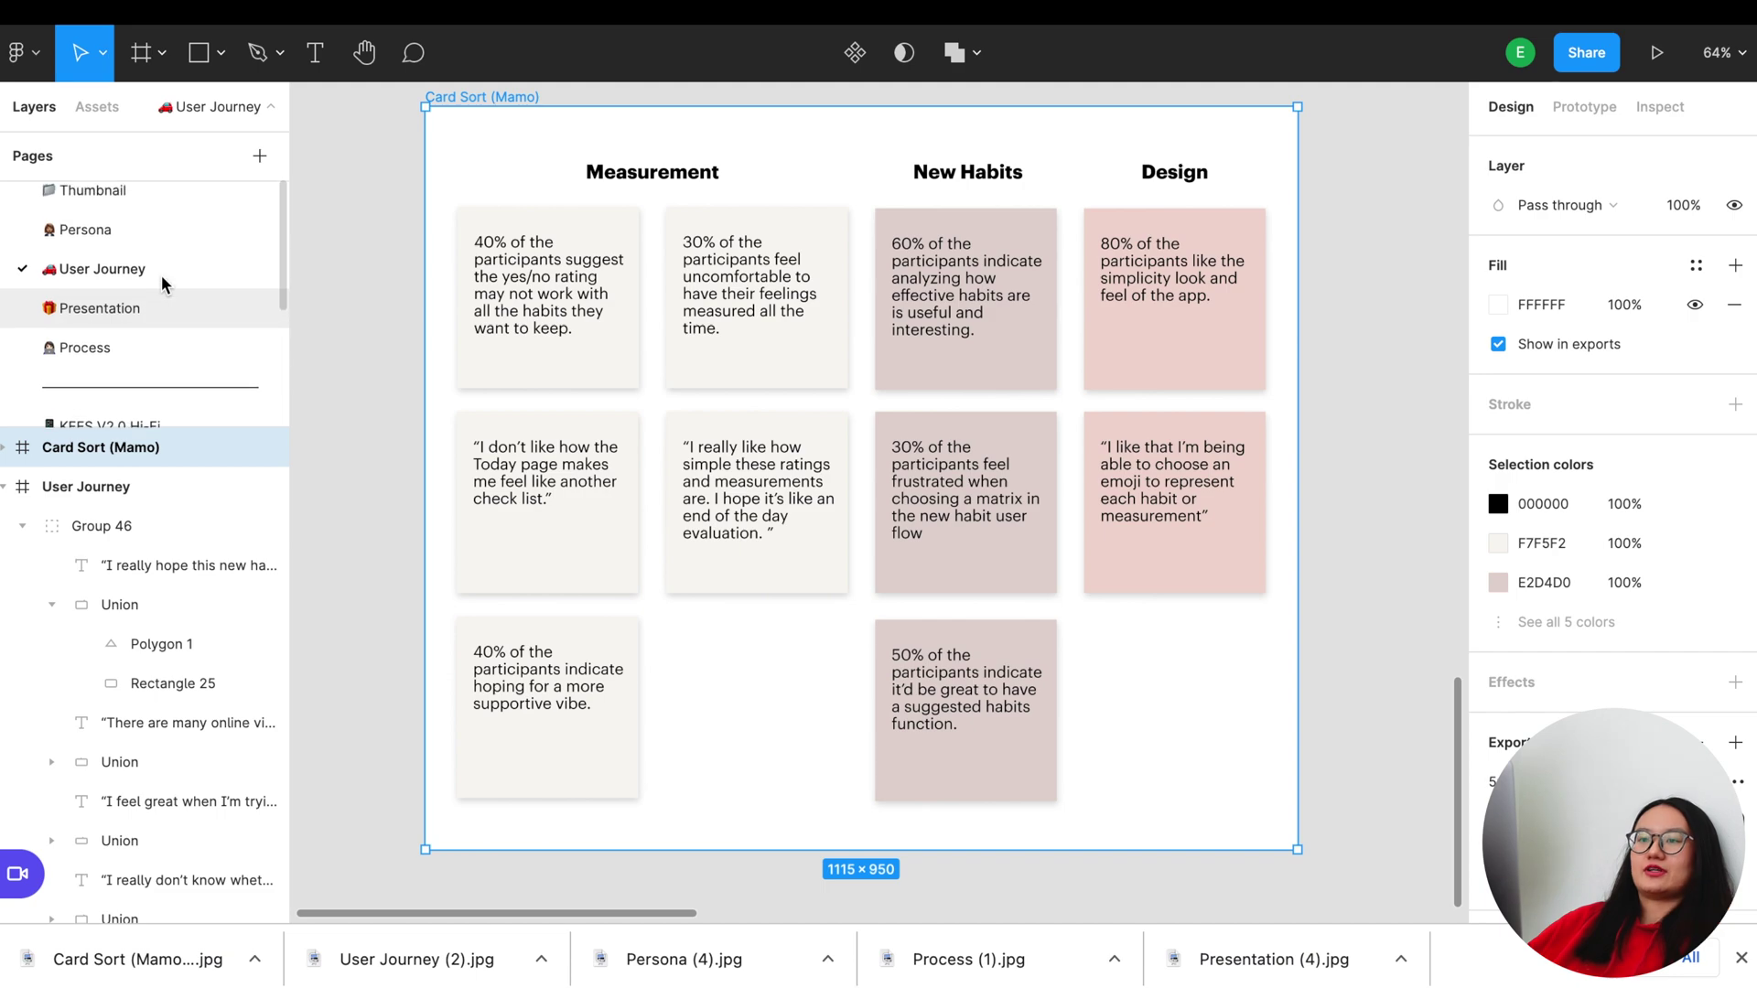
scroll(161, 275, up, 1)
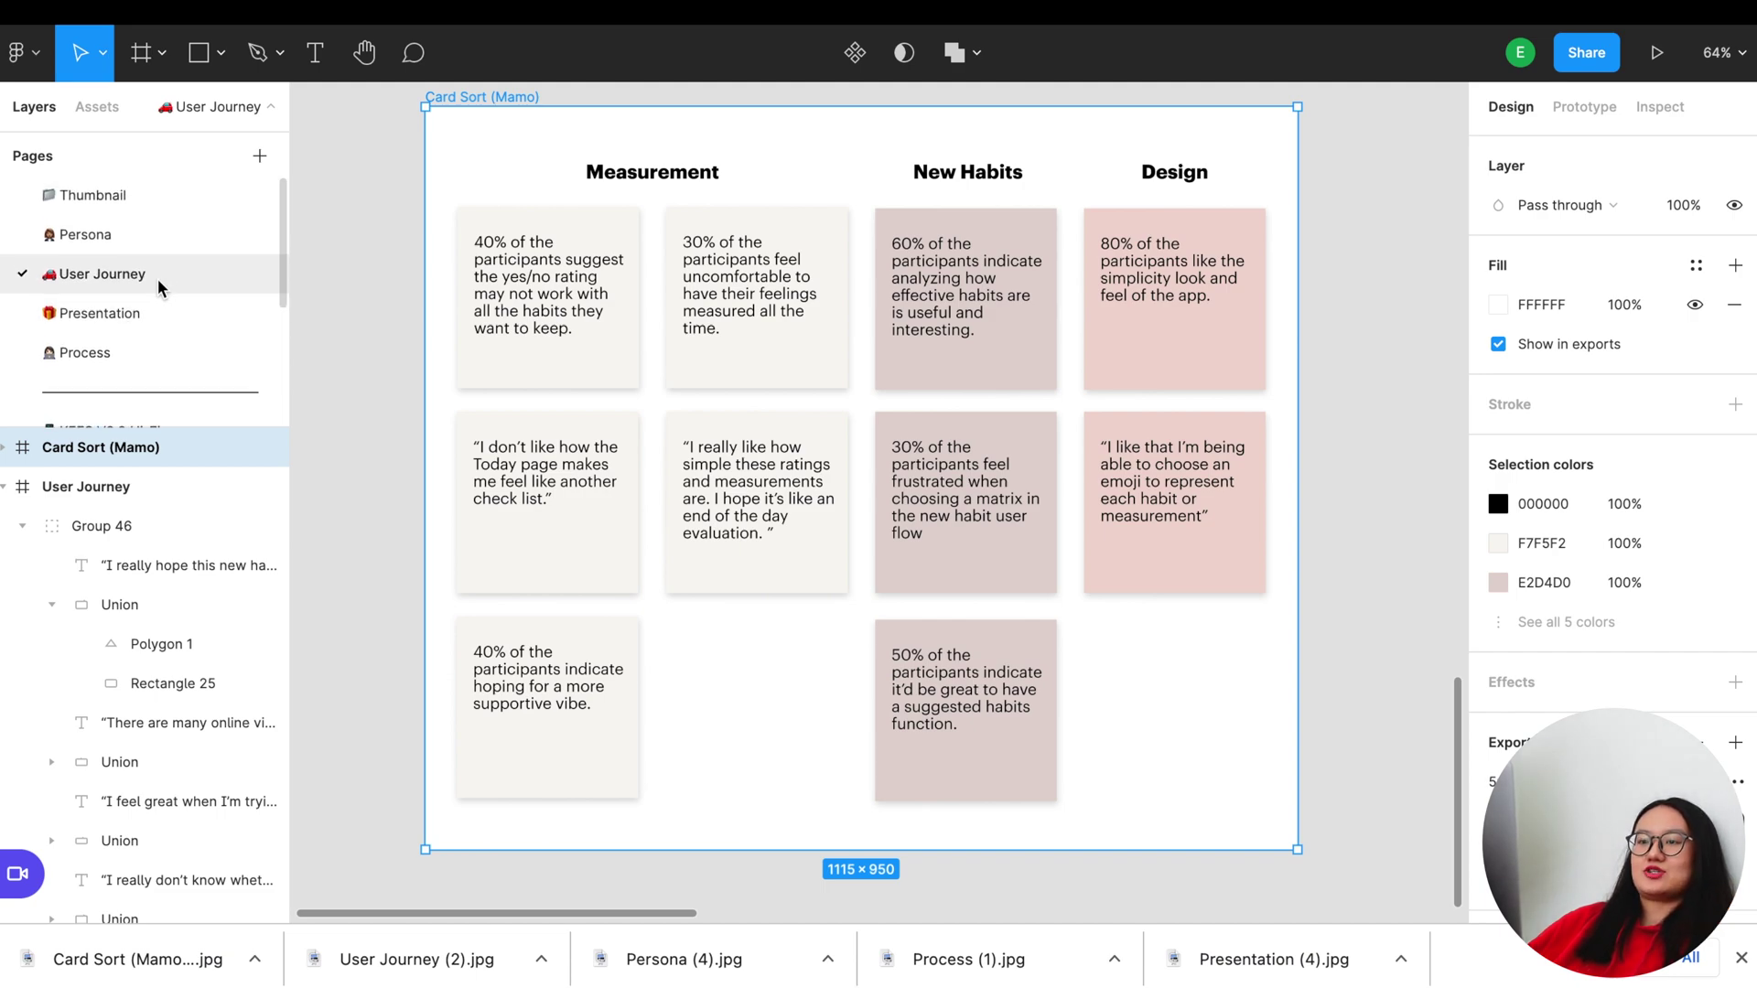
click(130, 350)
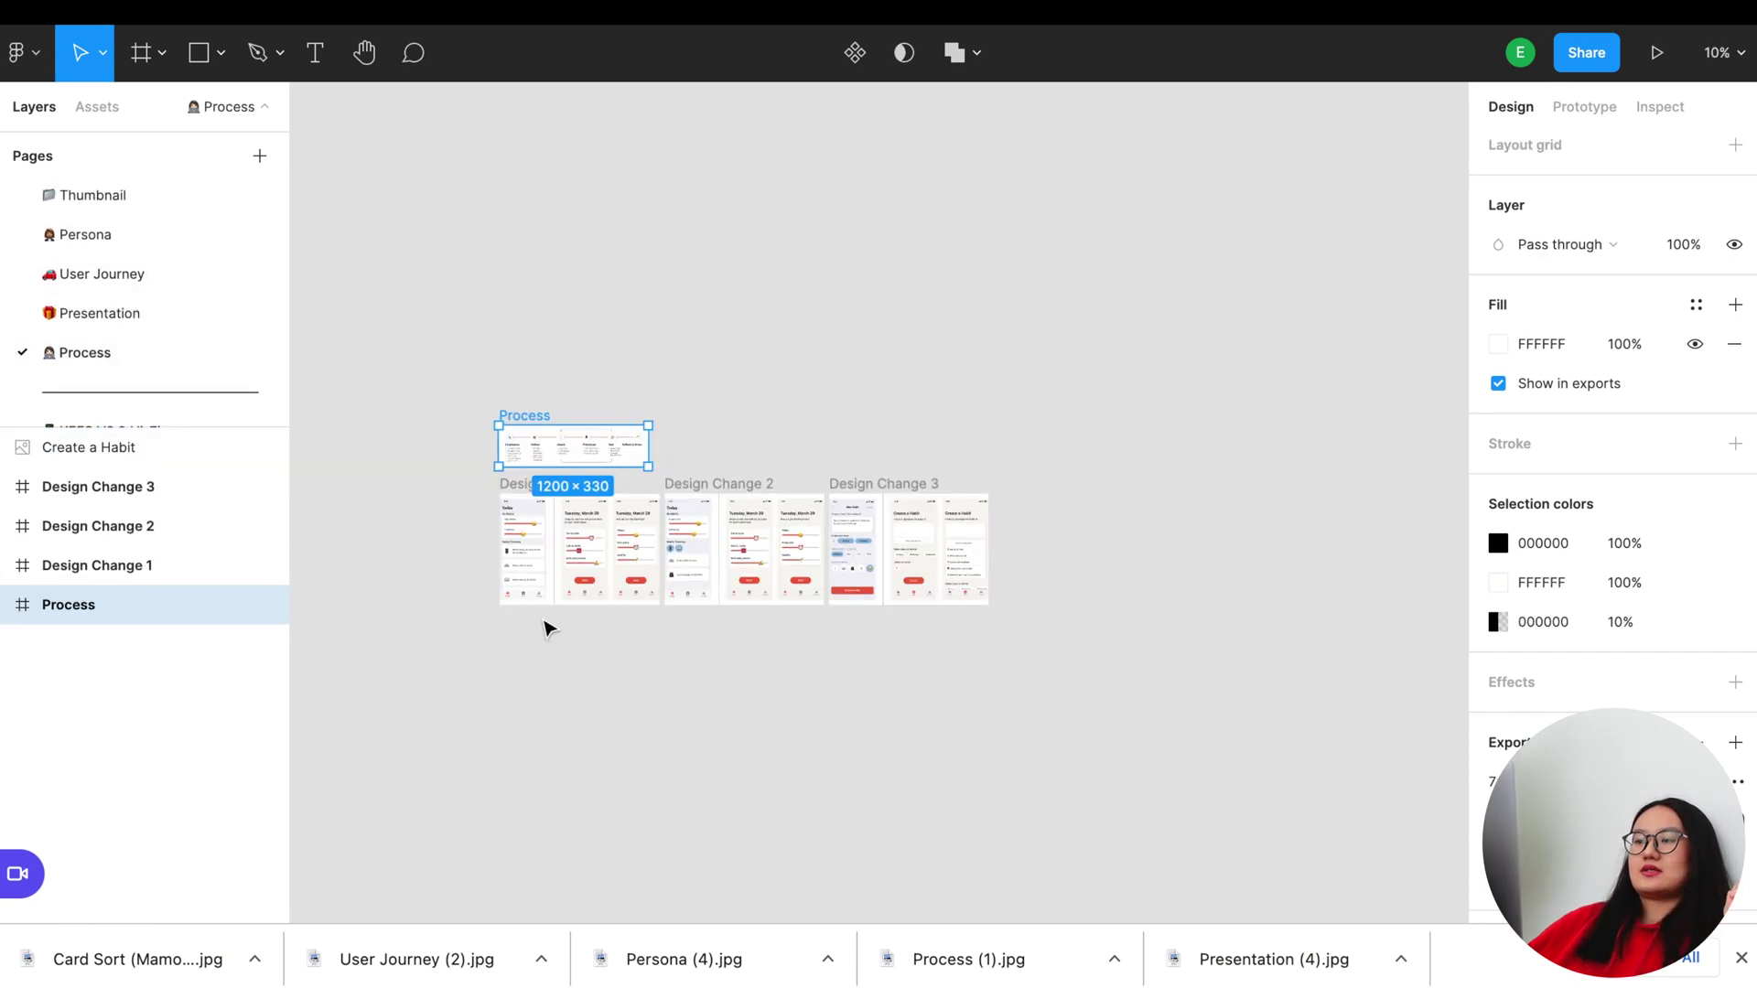
scroll(545, 623, up, 8)
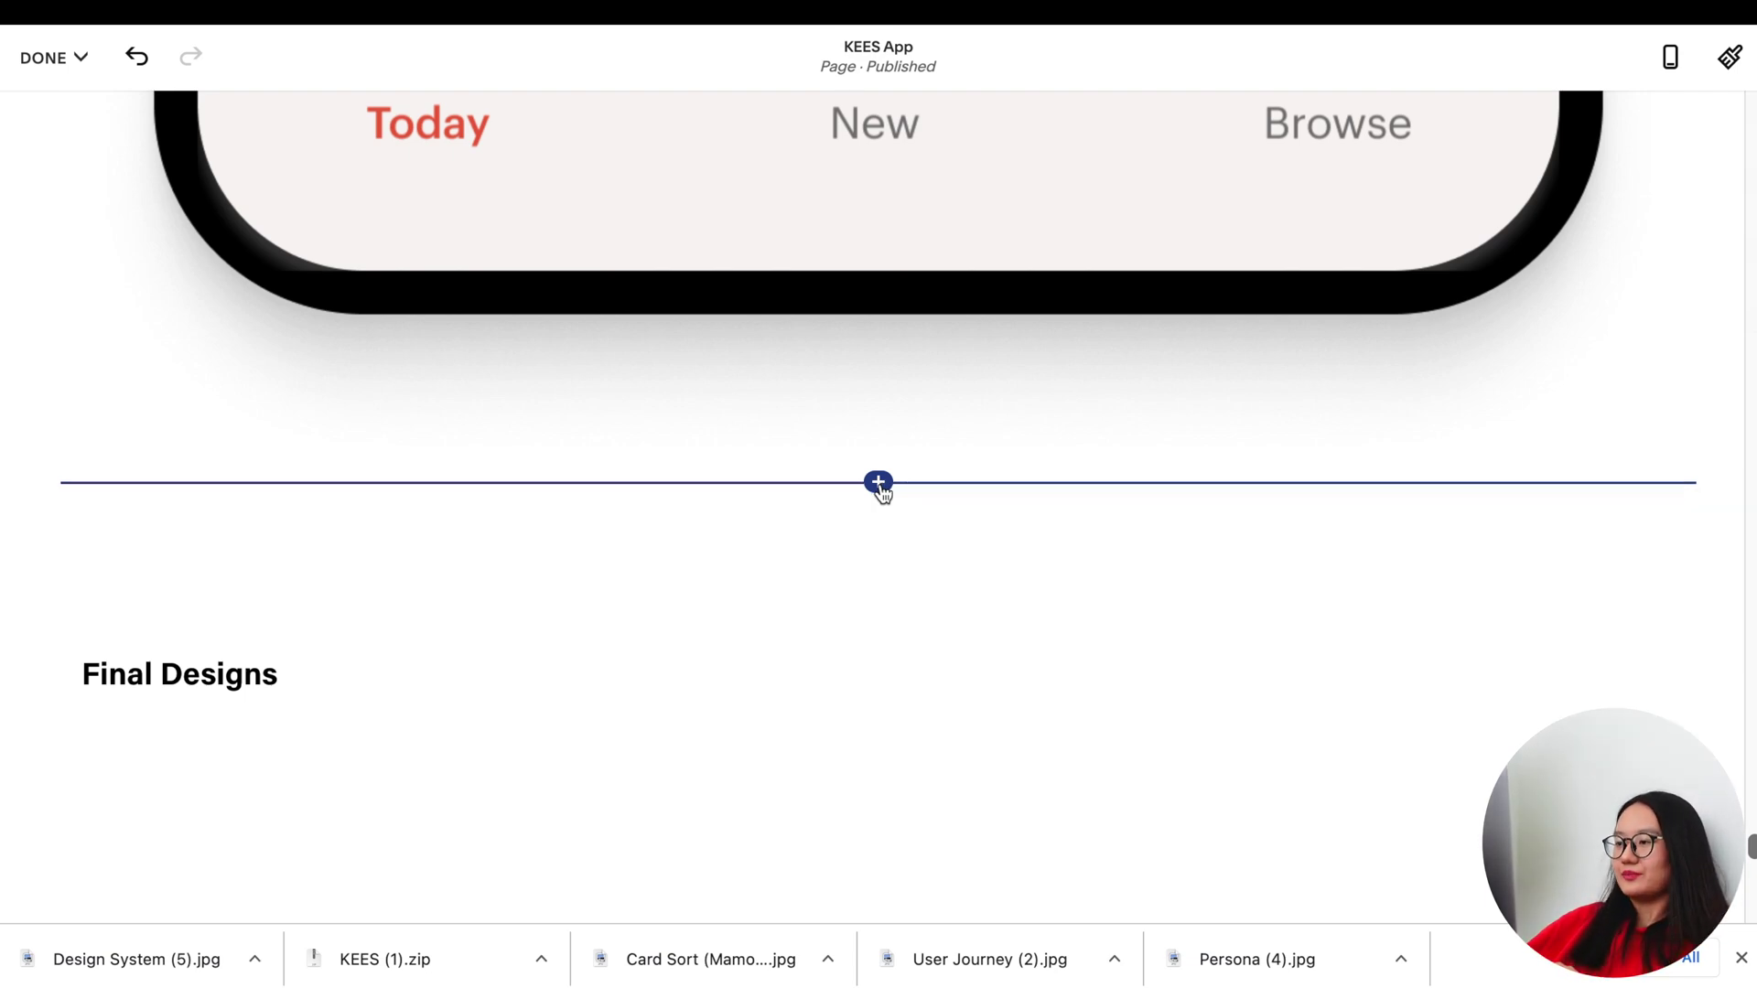
Insert a 'View Prototype' button between the iPhone mockup and the Final Designs heading
click(879, 485)
click(1379, 399)
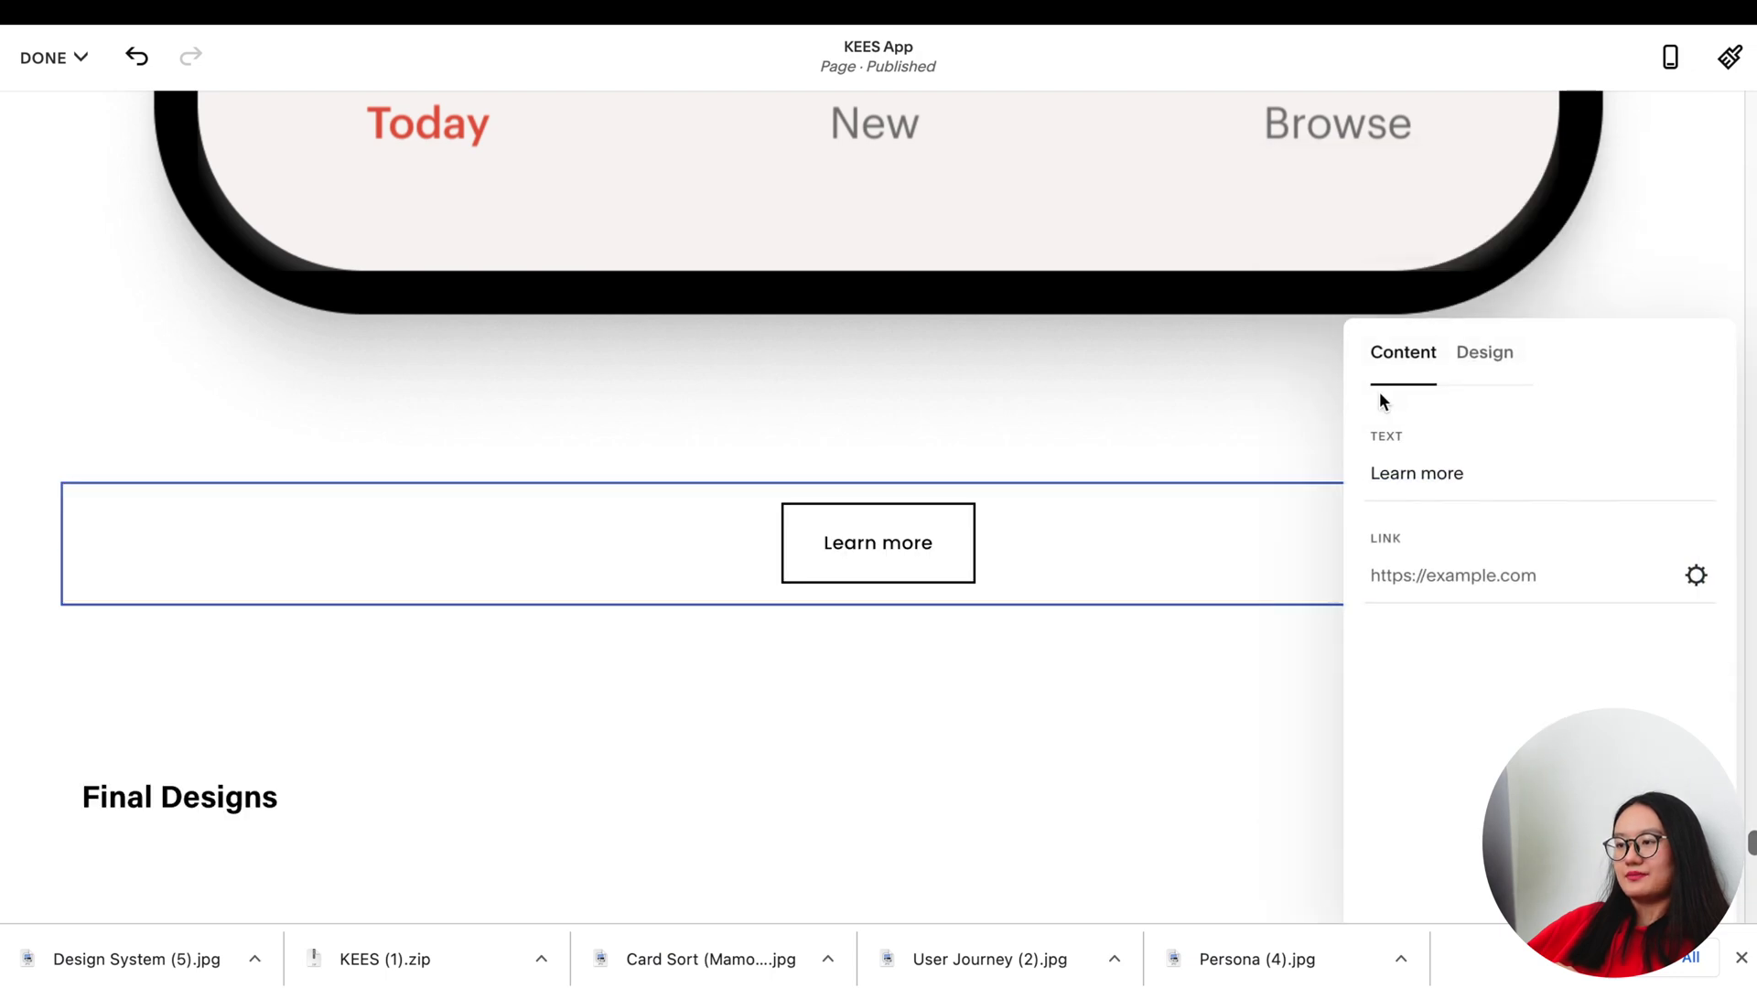
triple_click(1416, 473)
key(BackSpace)
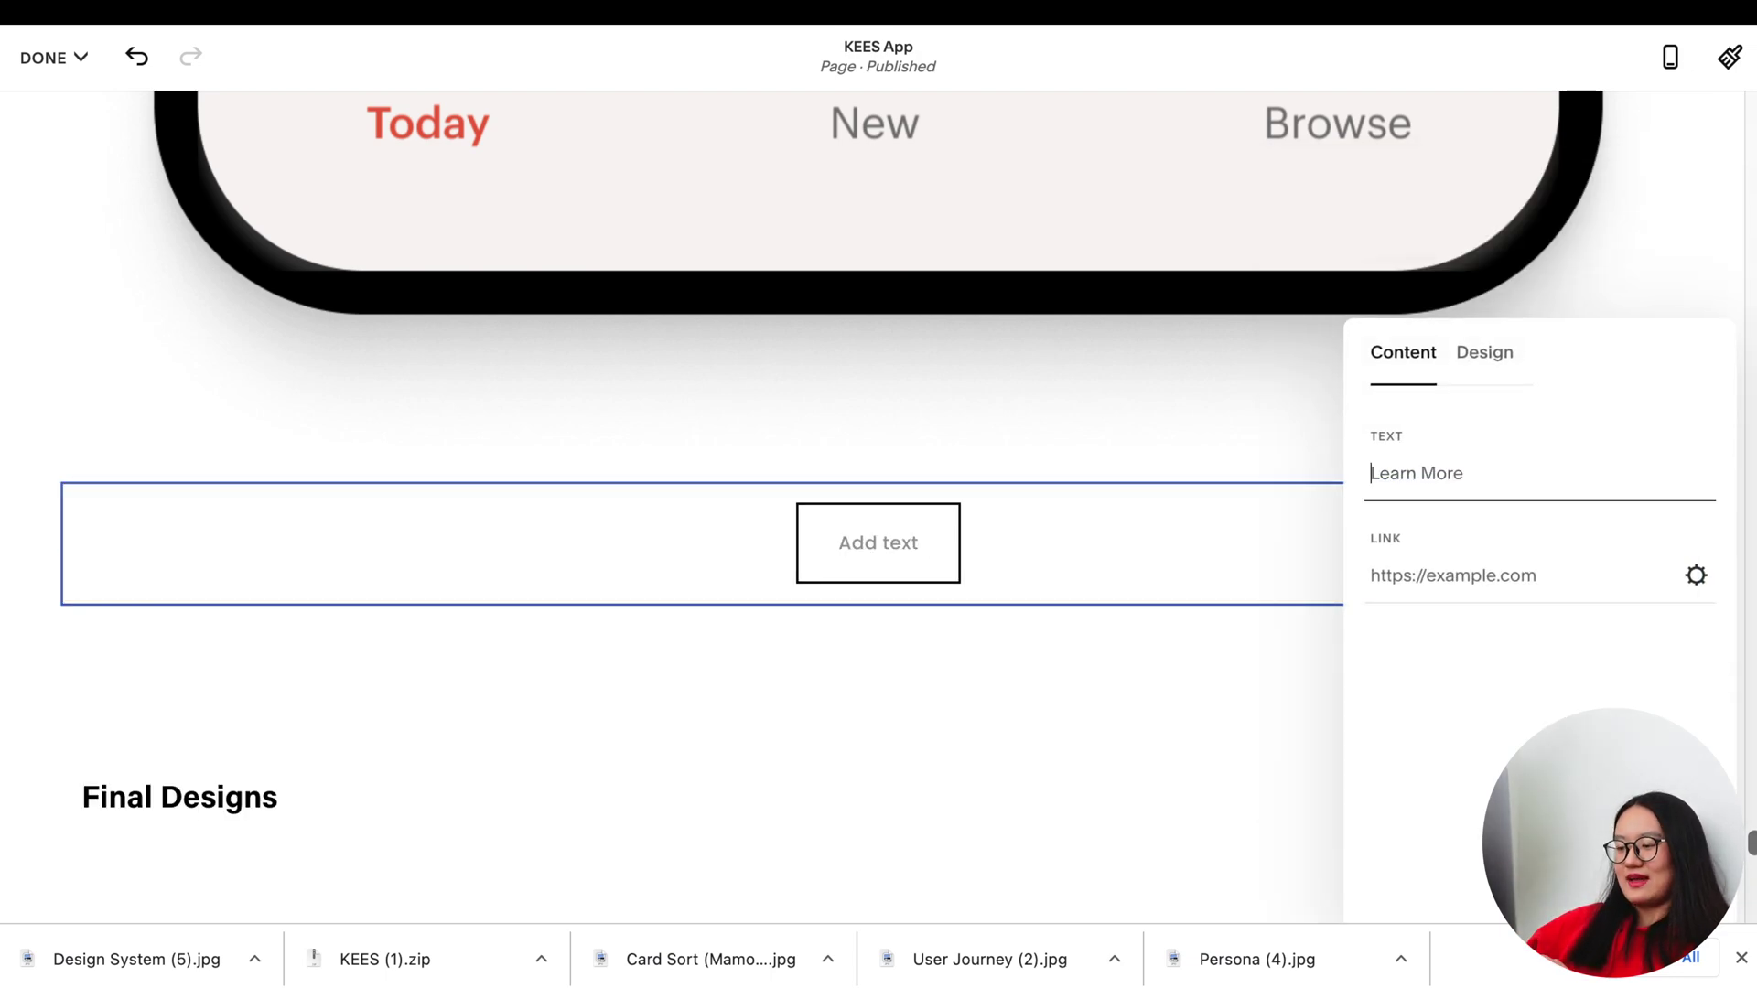
text(View )
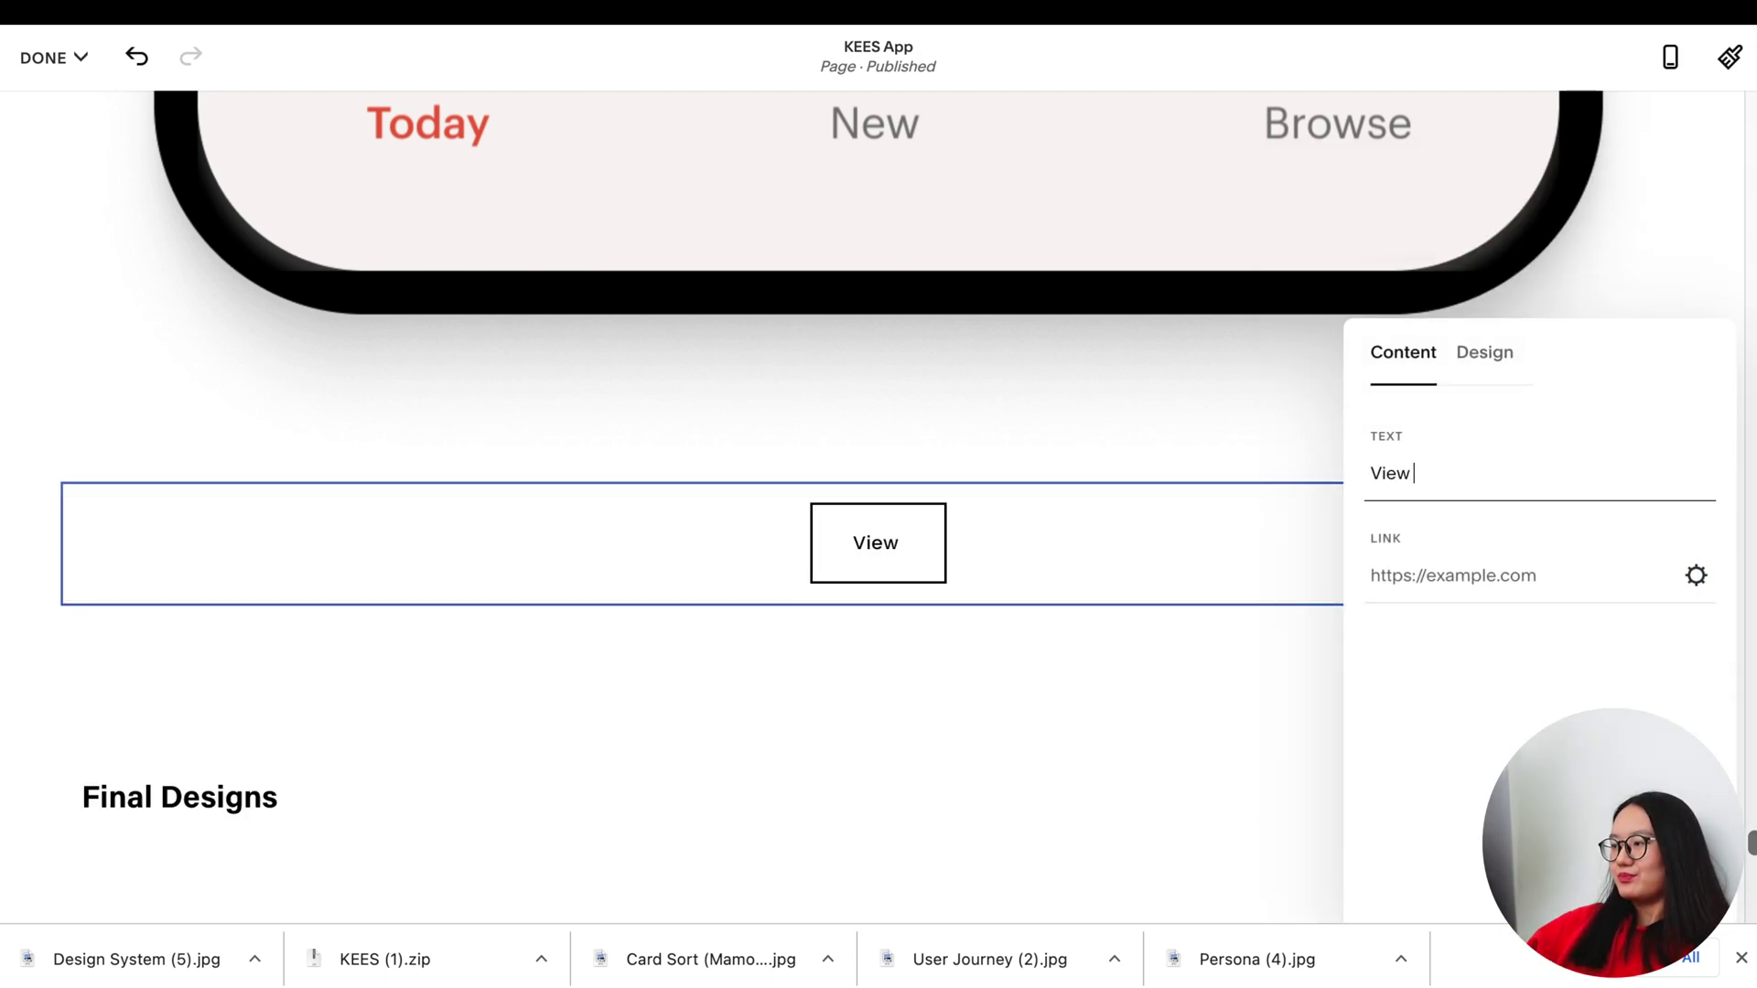
text(Prototype)
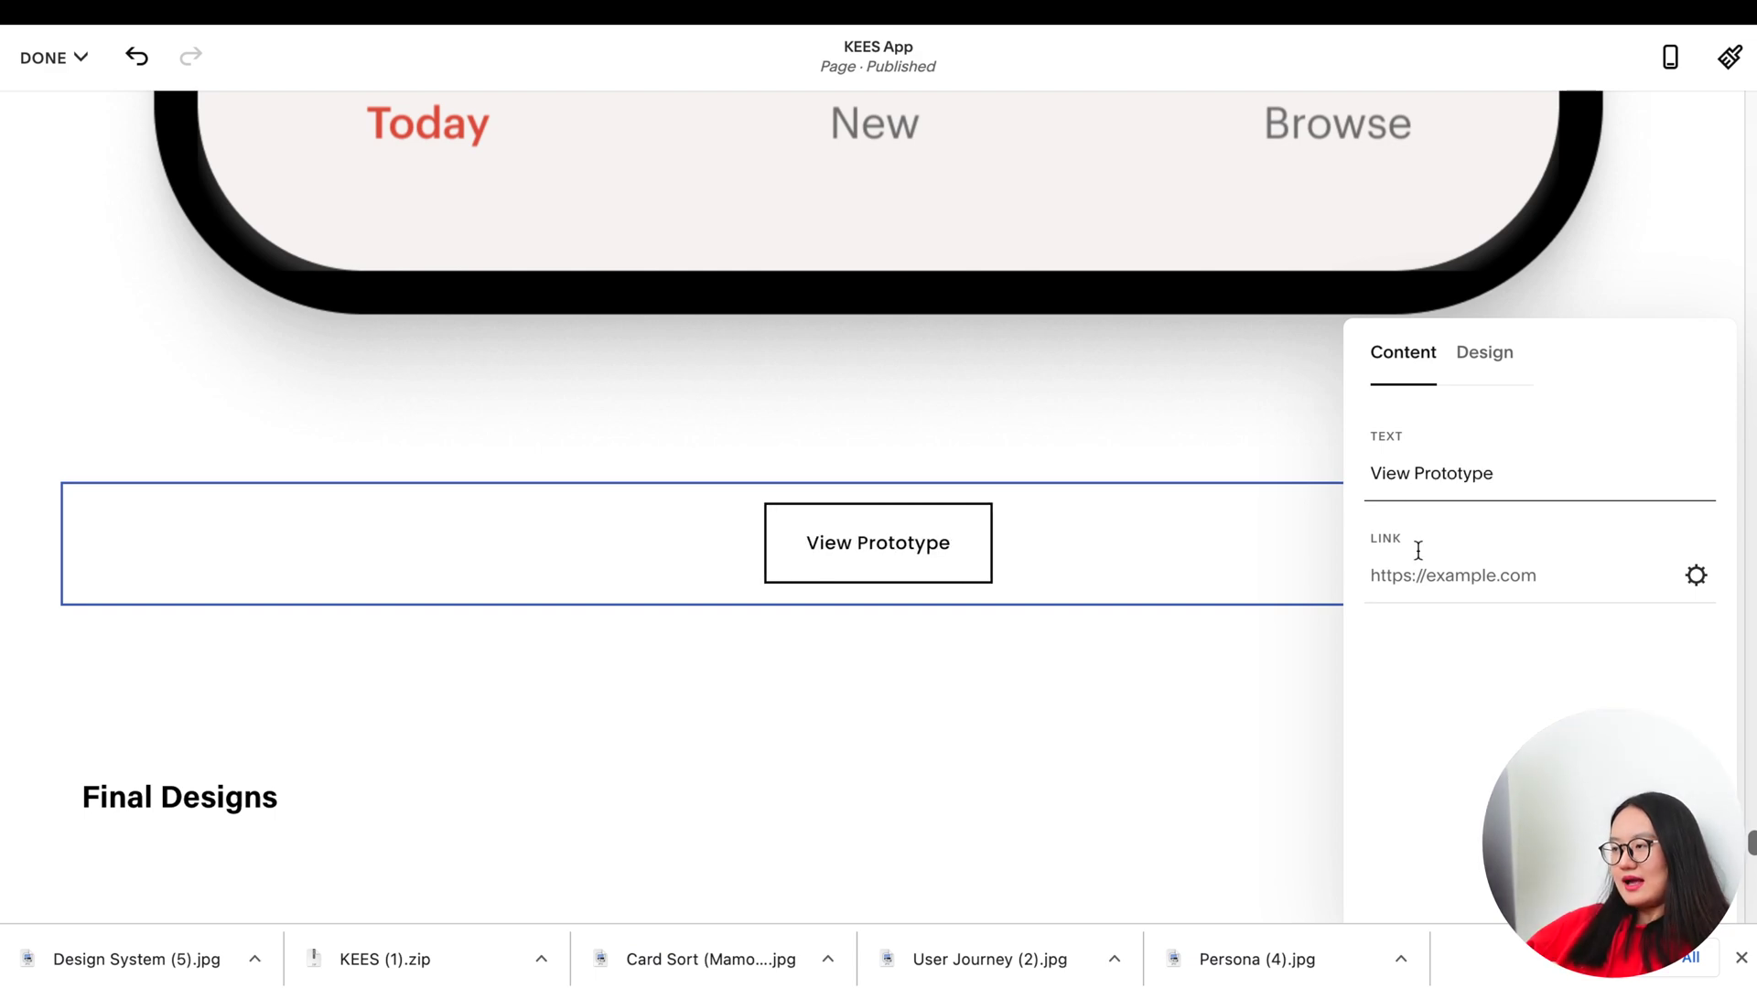
click(1410, 567)
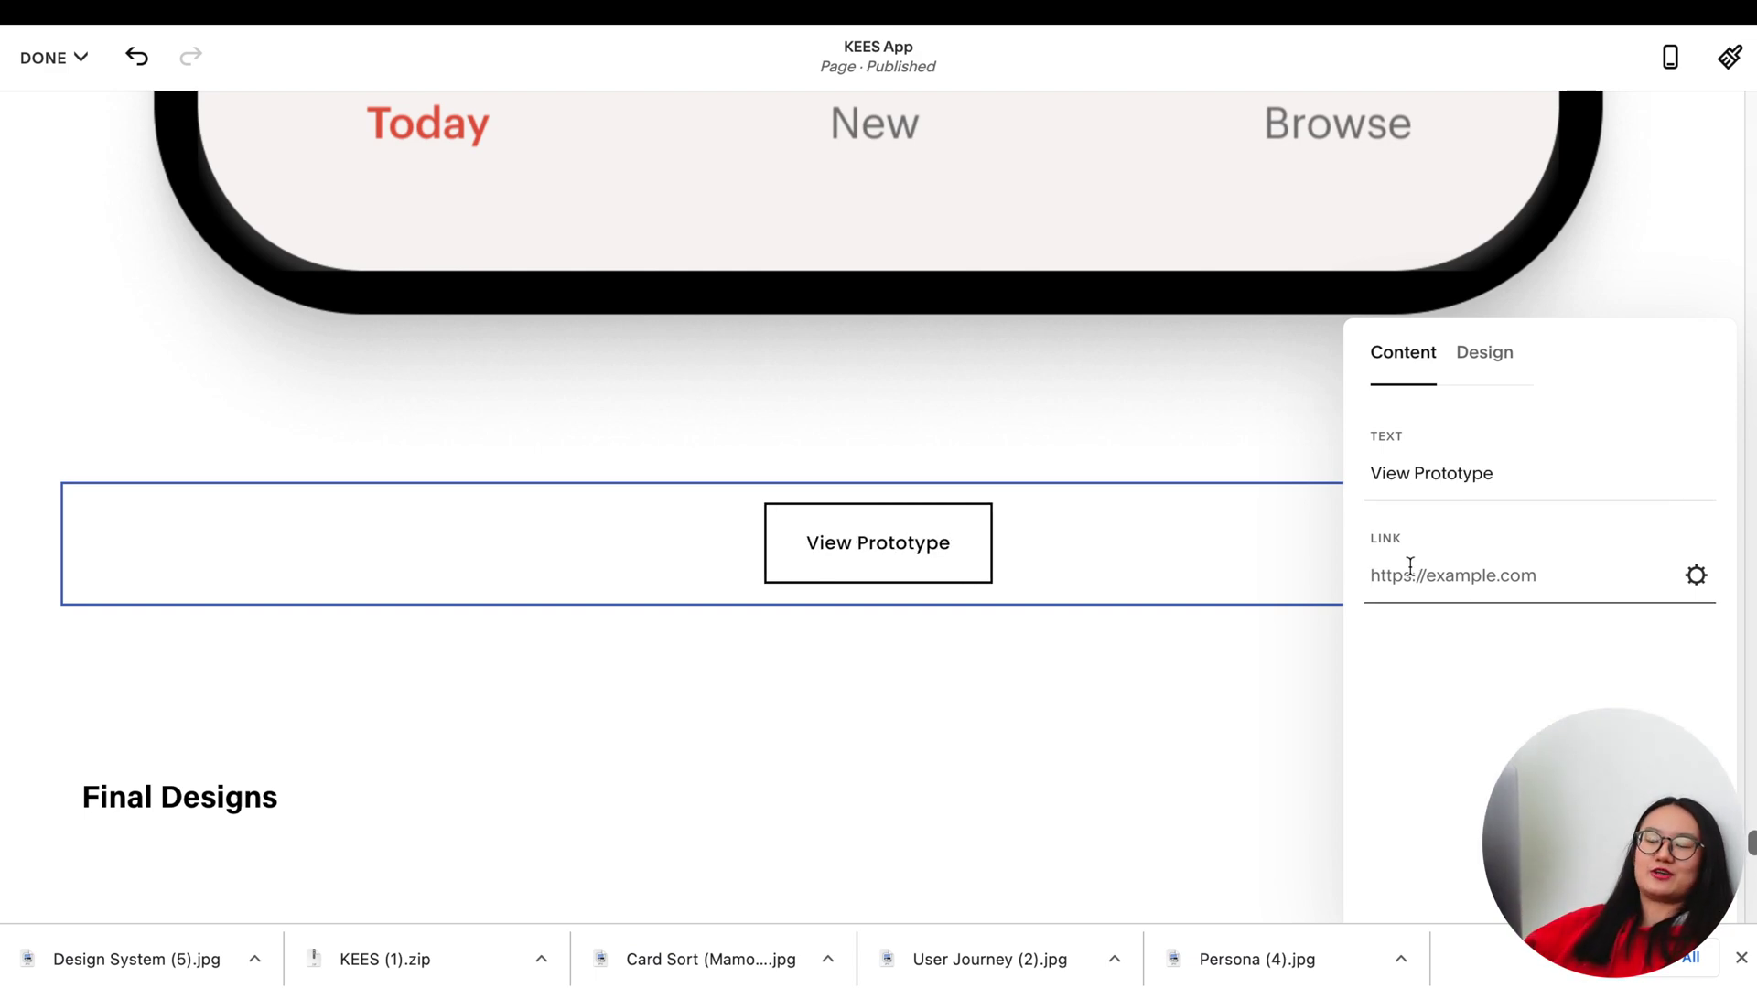
click(889, 638)
scroll(889, 638, down, 3)
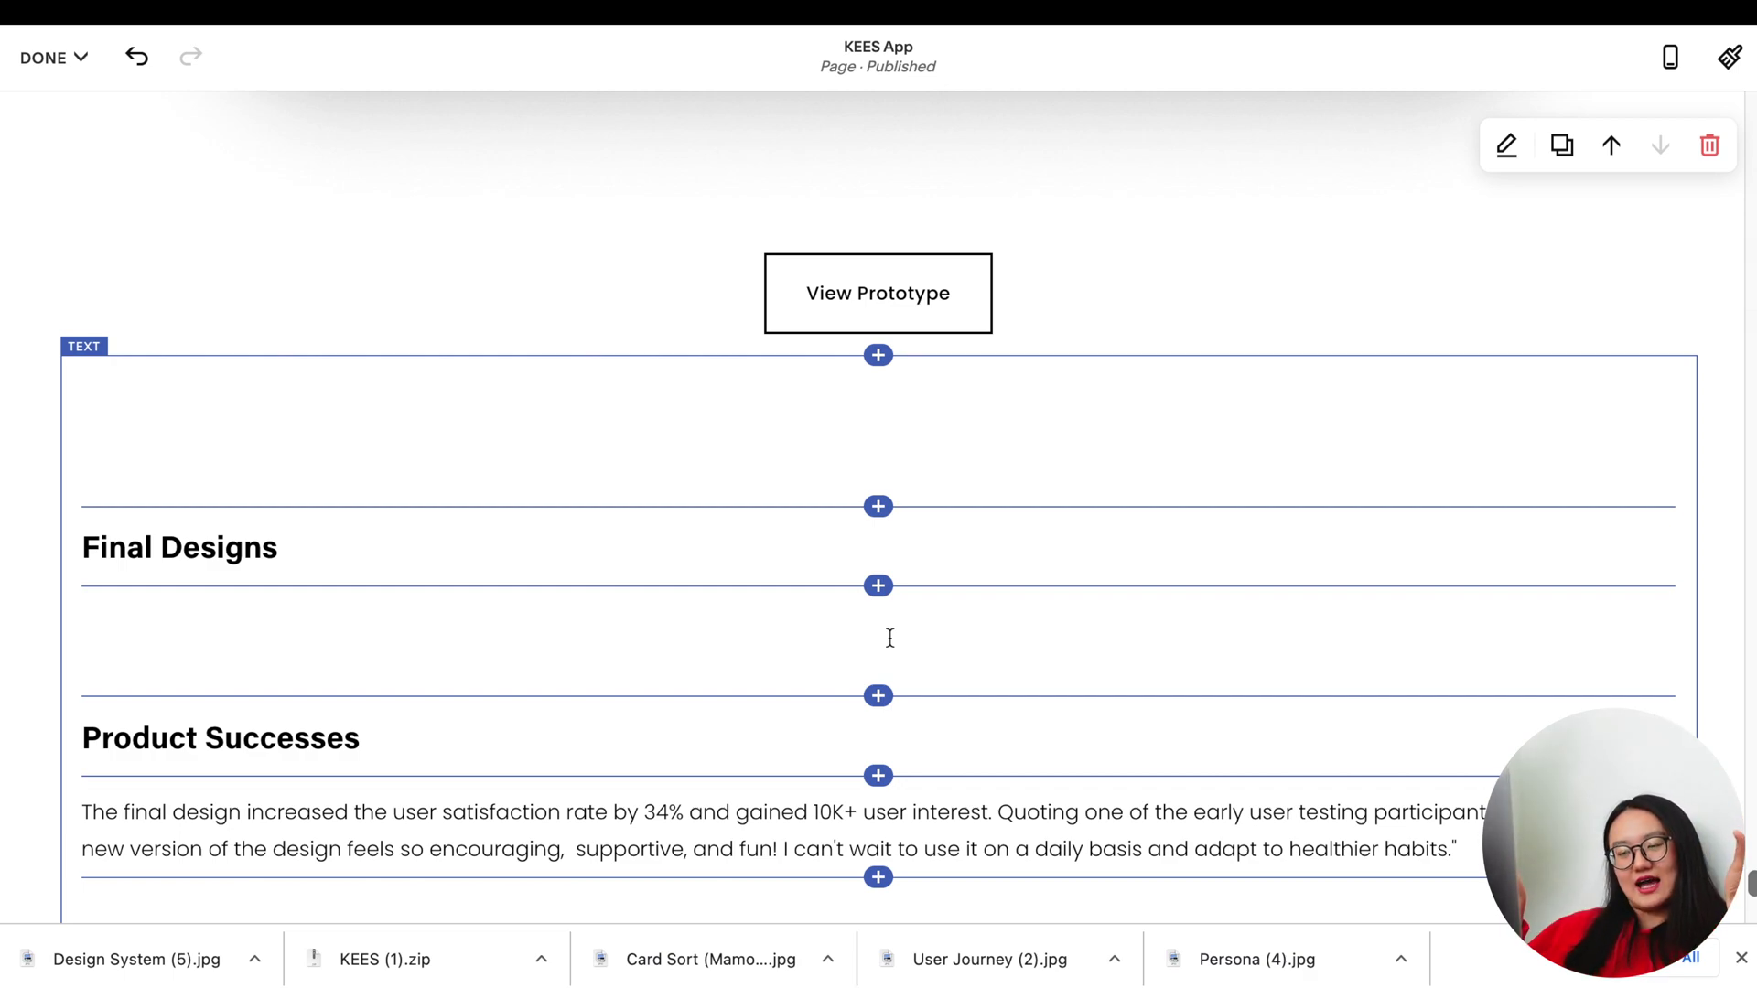
scroll(890, 637, down, 7)
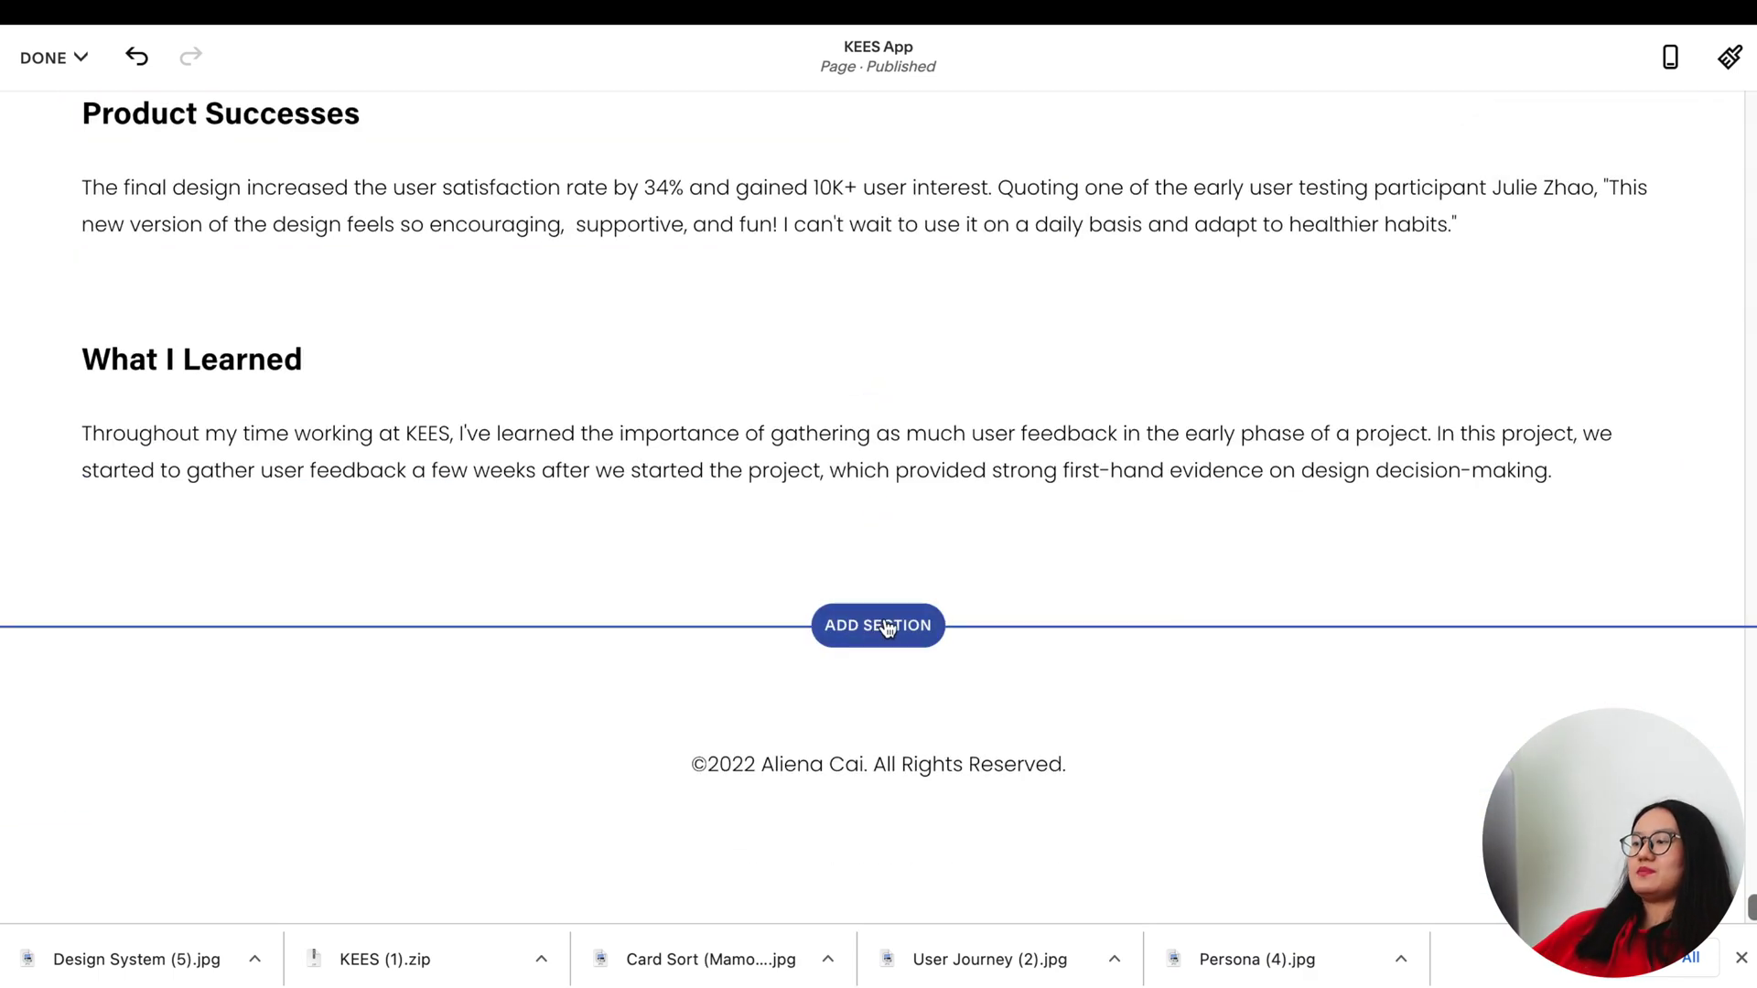
Add a landscape-photo hero section and delete its heading and Make It button blocks
click(888, 630)
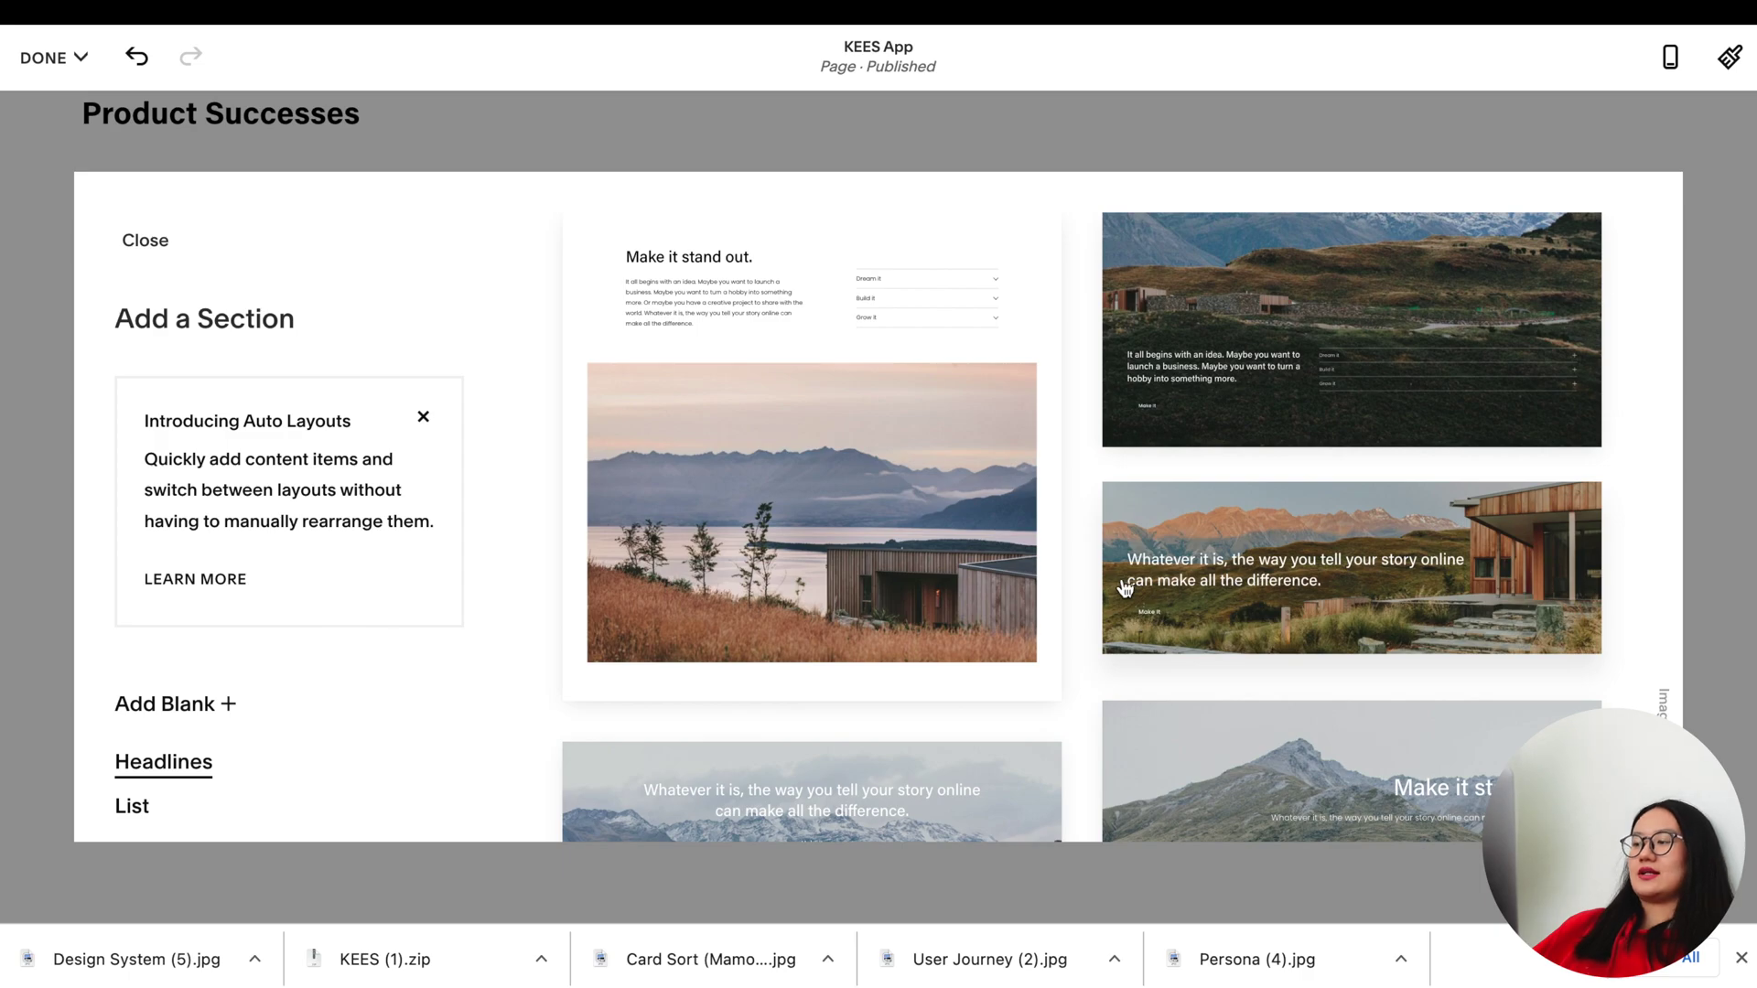
click(1426, 535)
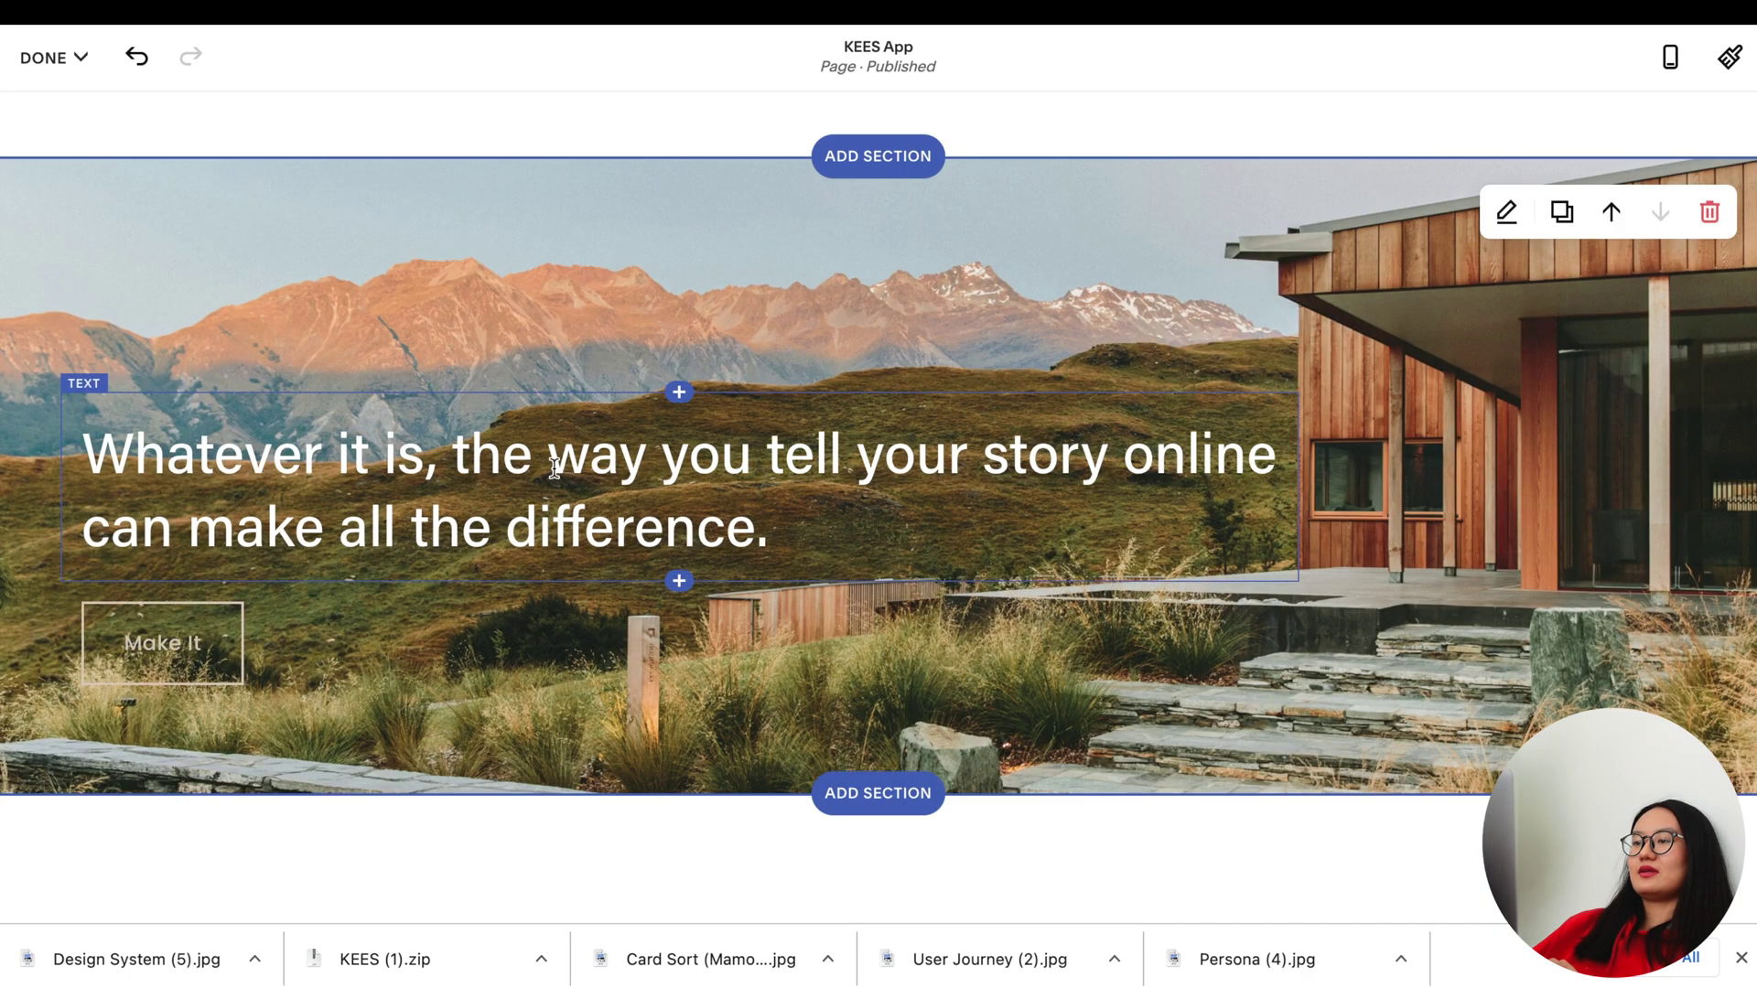
click(739, 400)
click(151, 351)
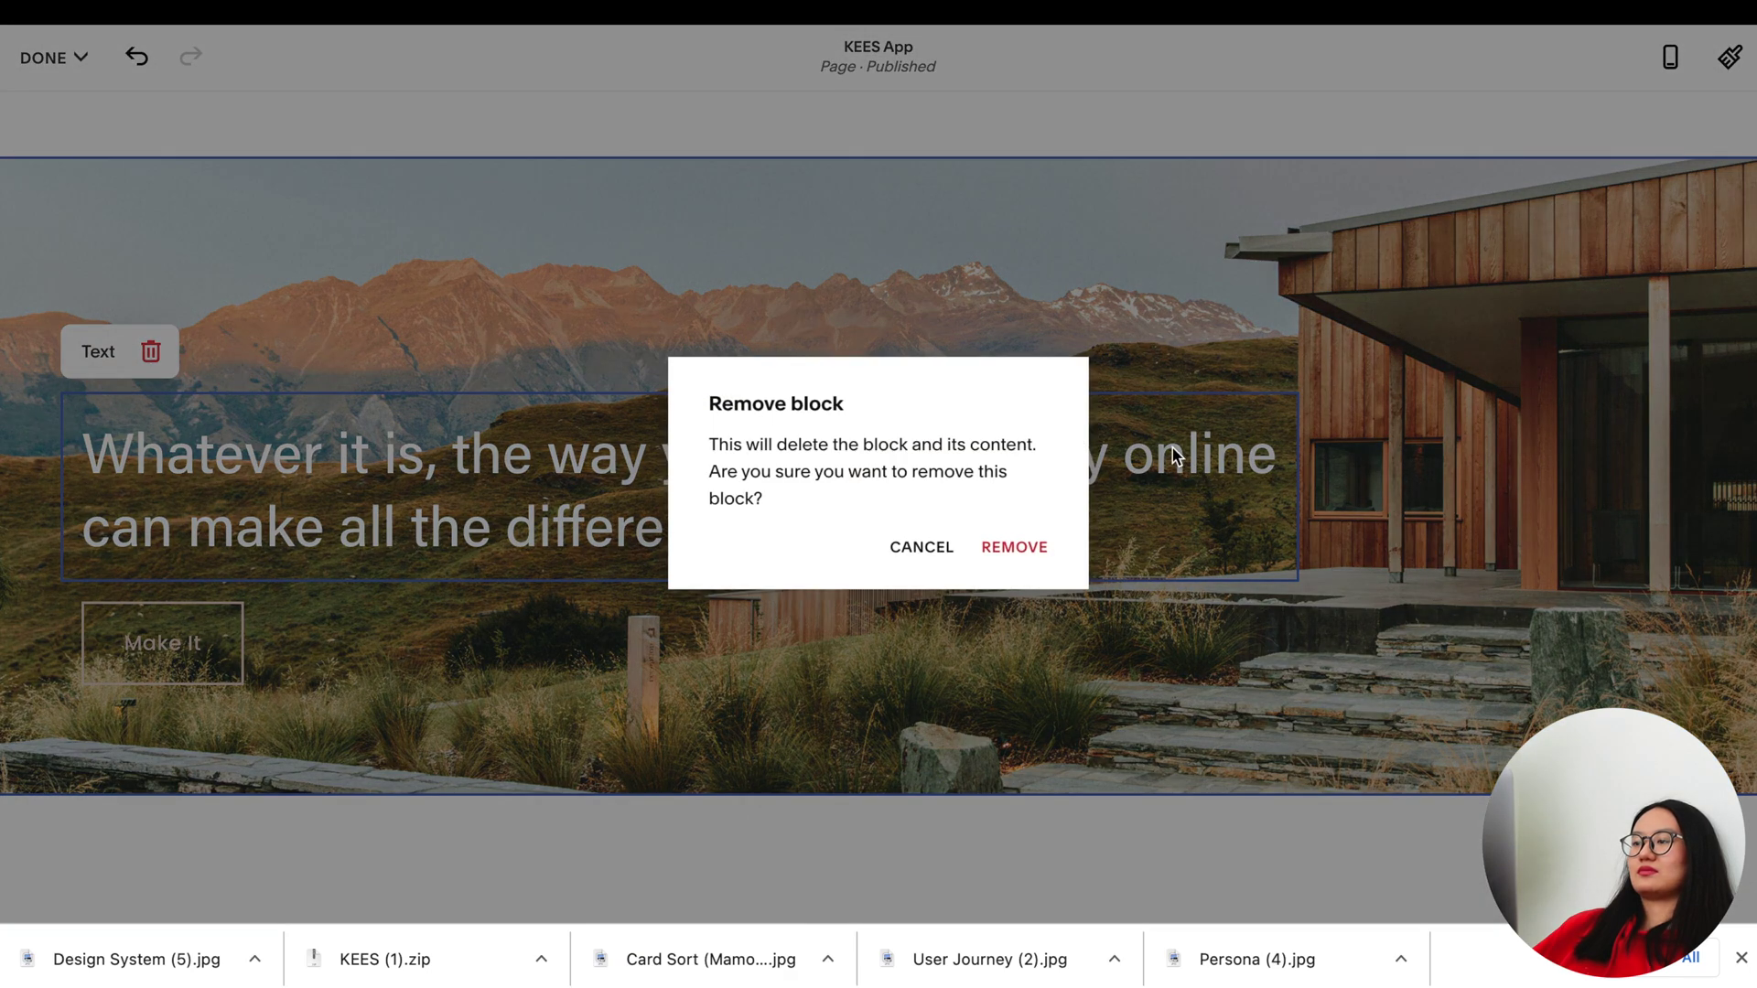
click(1014, 547)
click(388, 514)
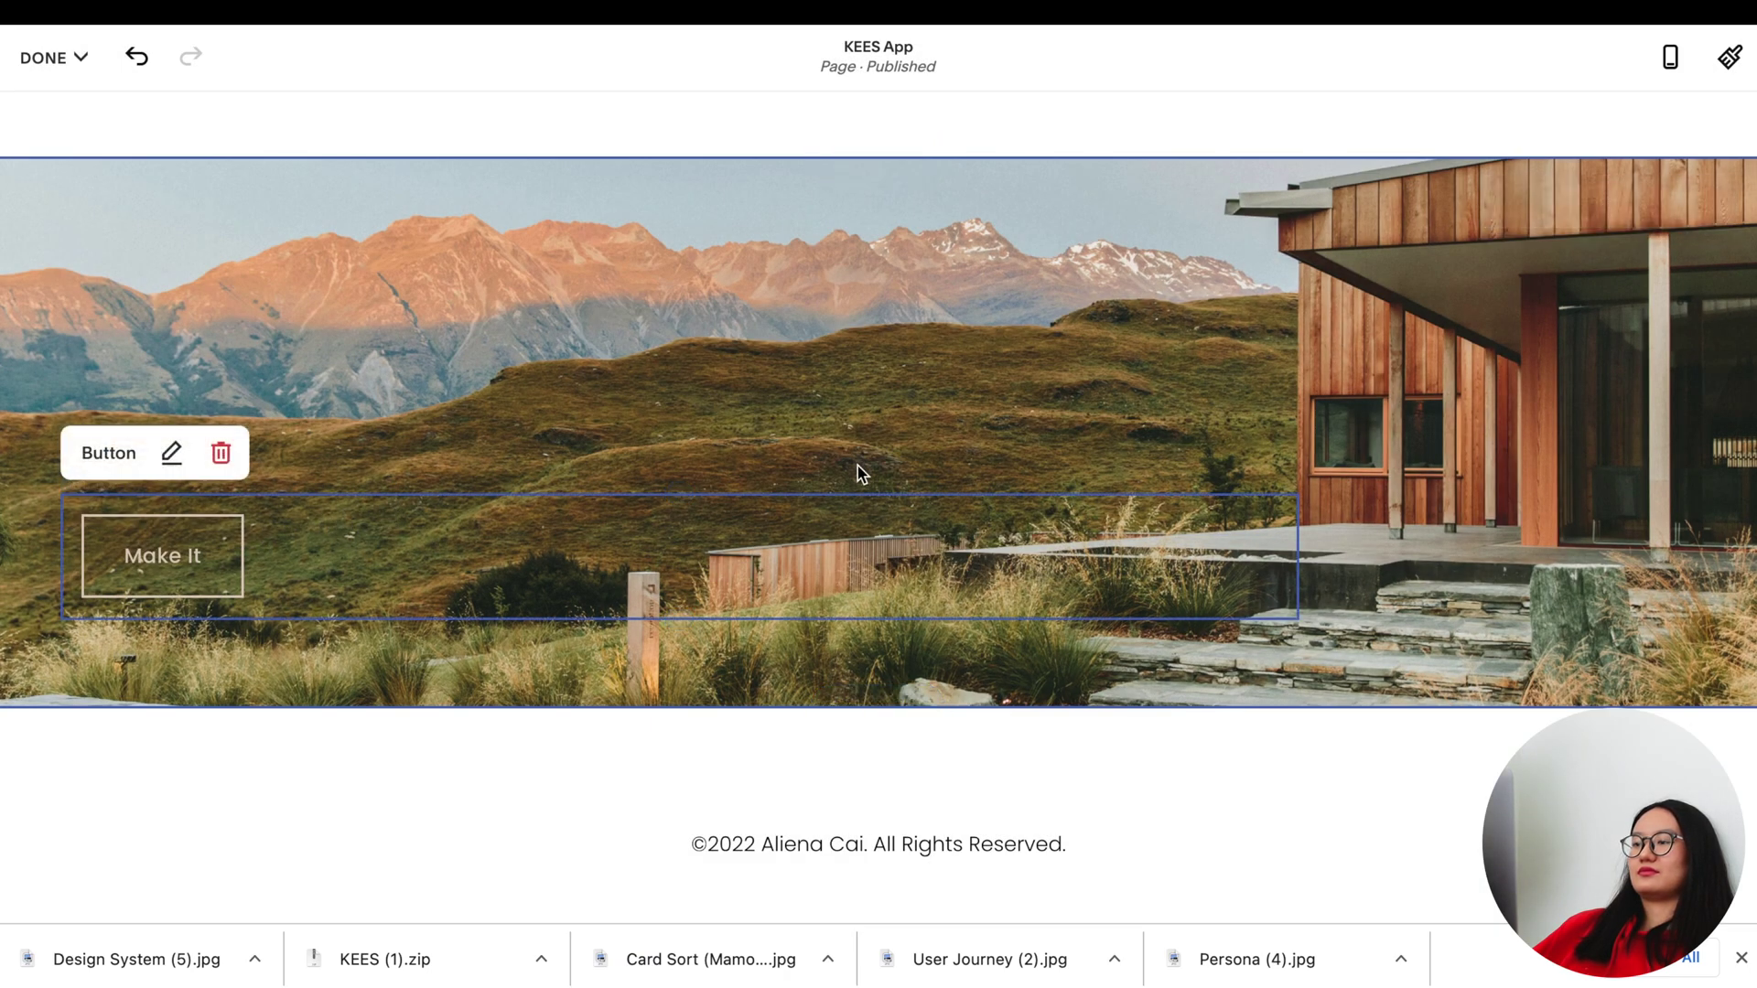
click(220, 453)
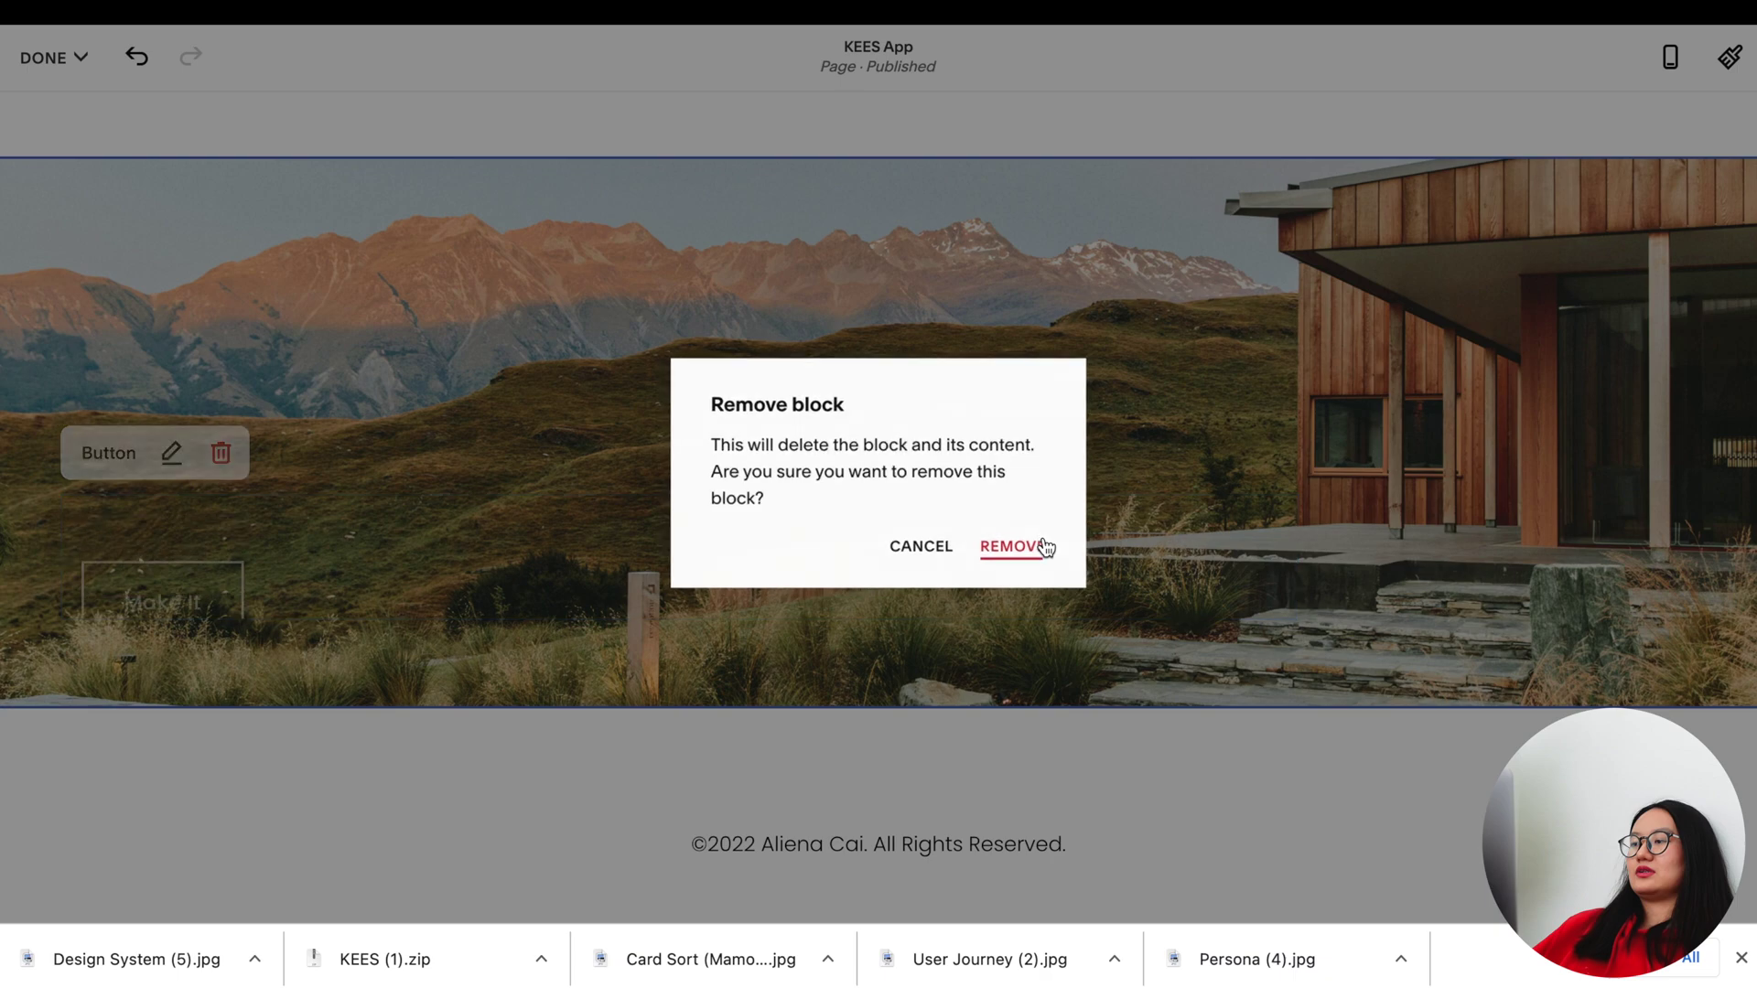
click(1018, 546)
Replace the banner background with Presentation (5).jpg and set overlay opacity to 0%
click(1508, 218)
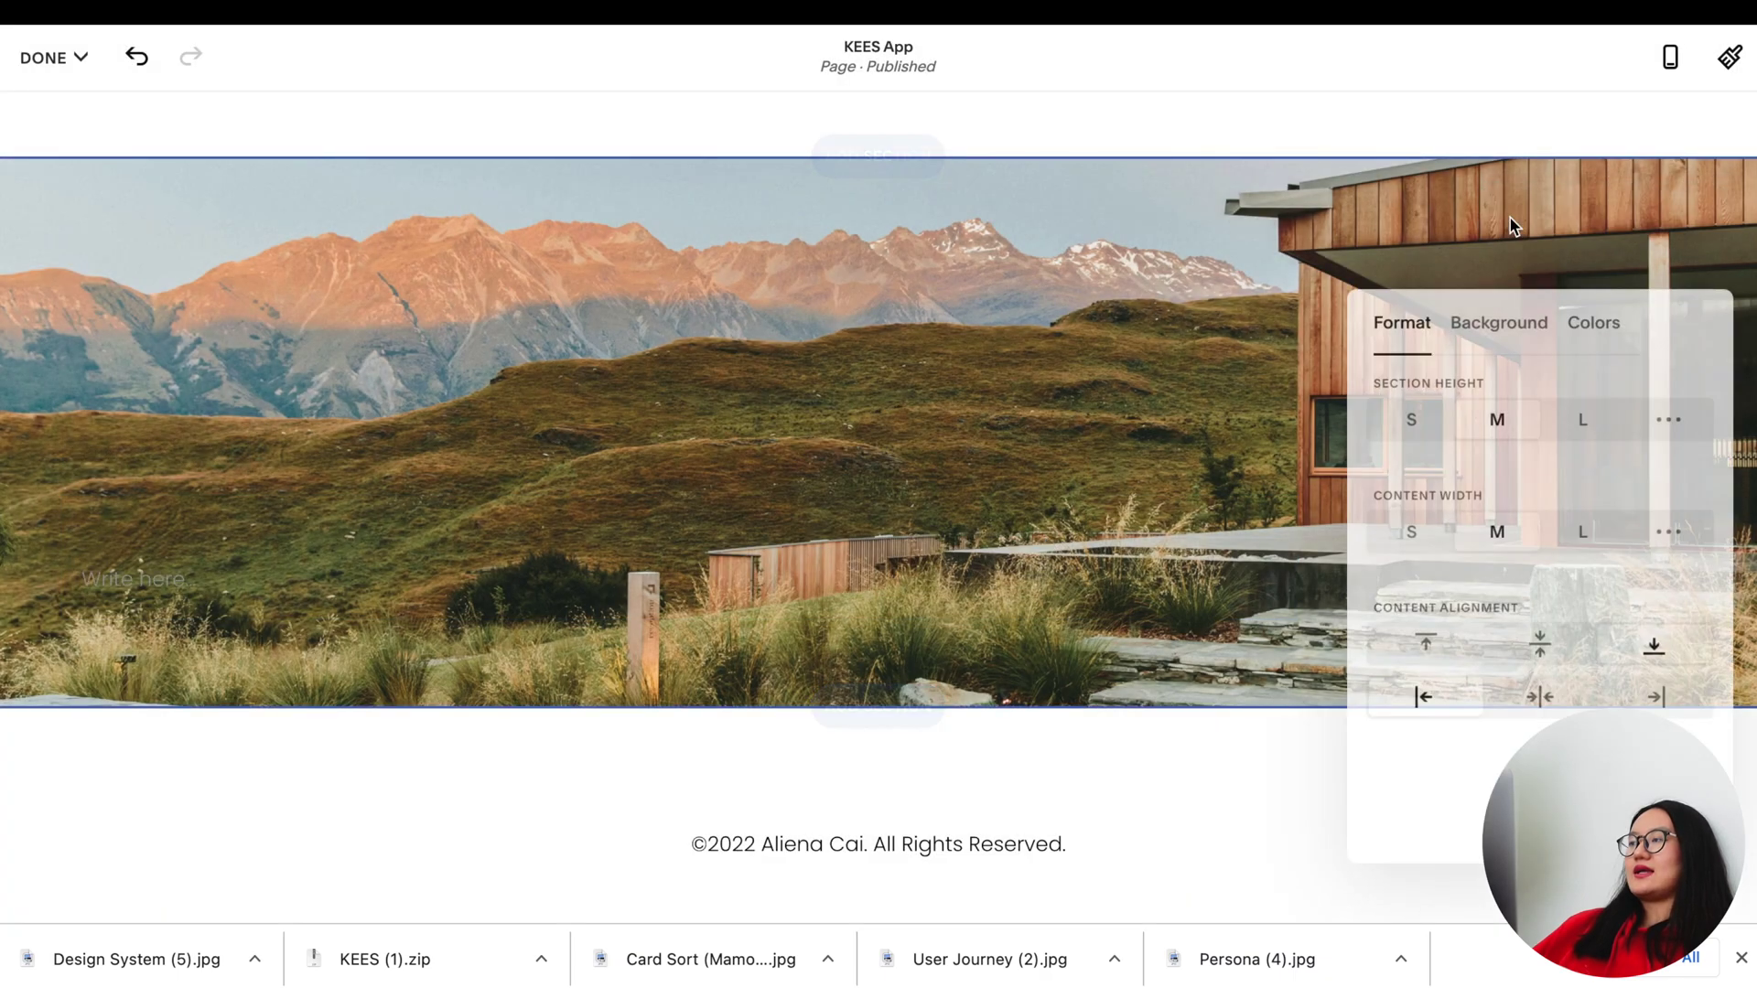
click(1498, 319)
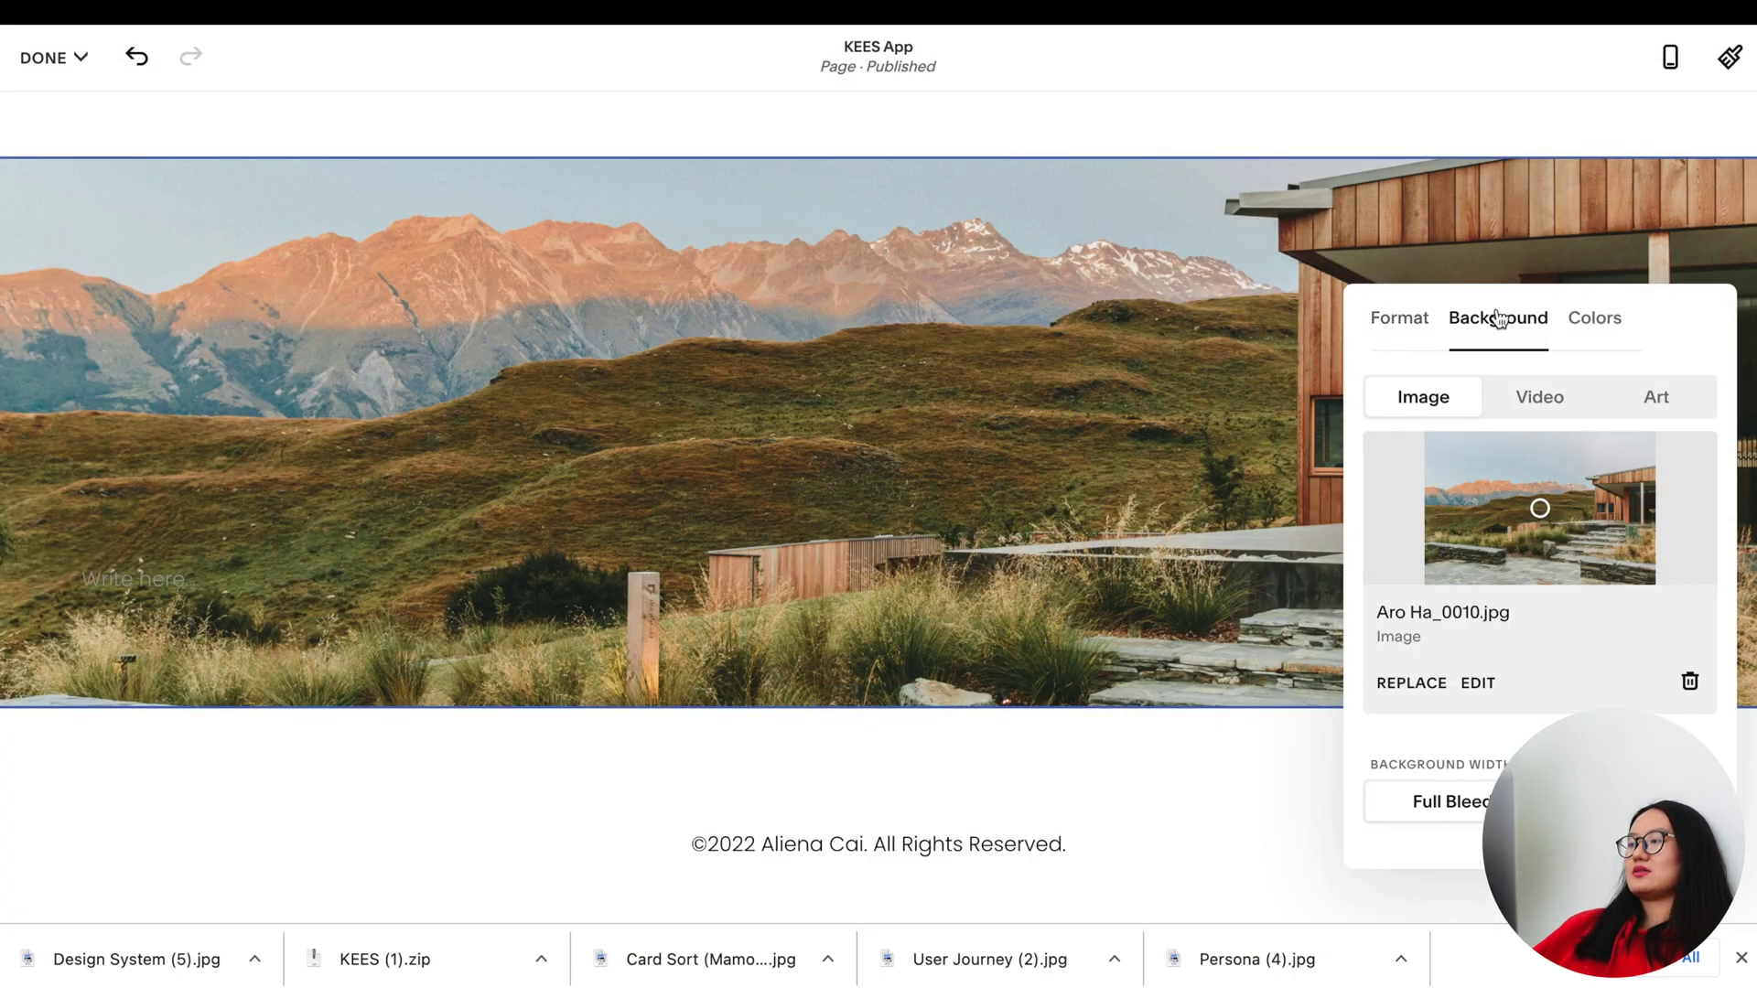
click(1690, 663)
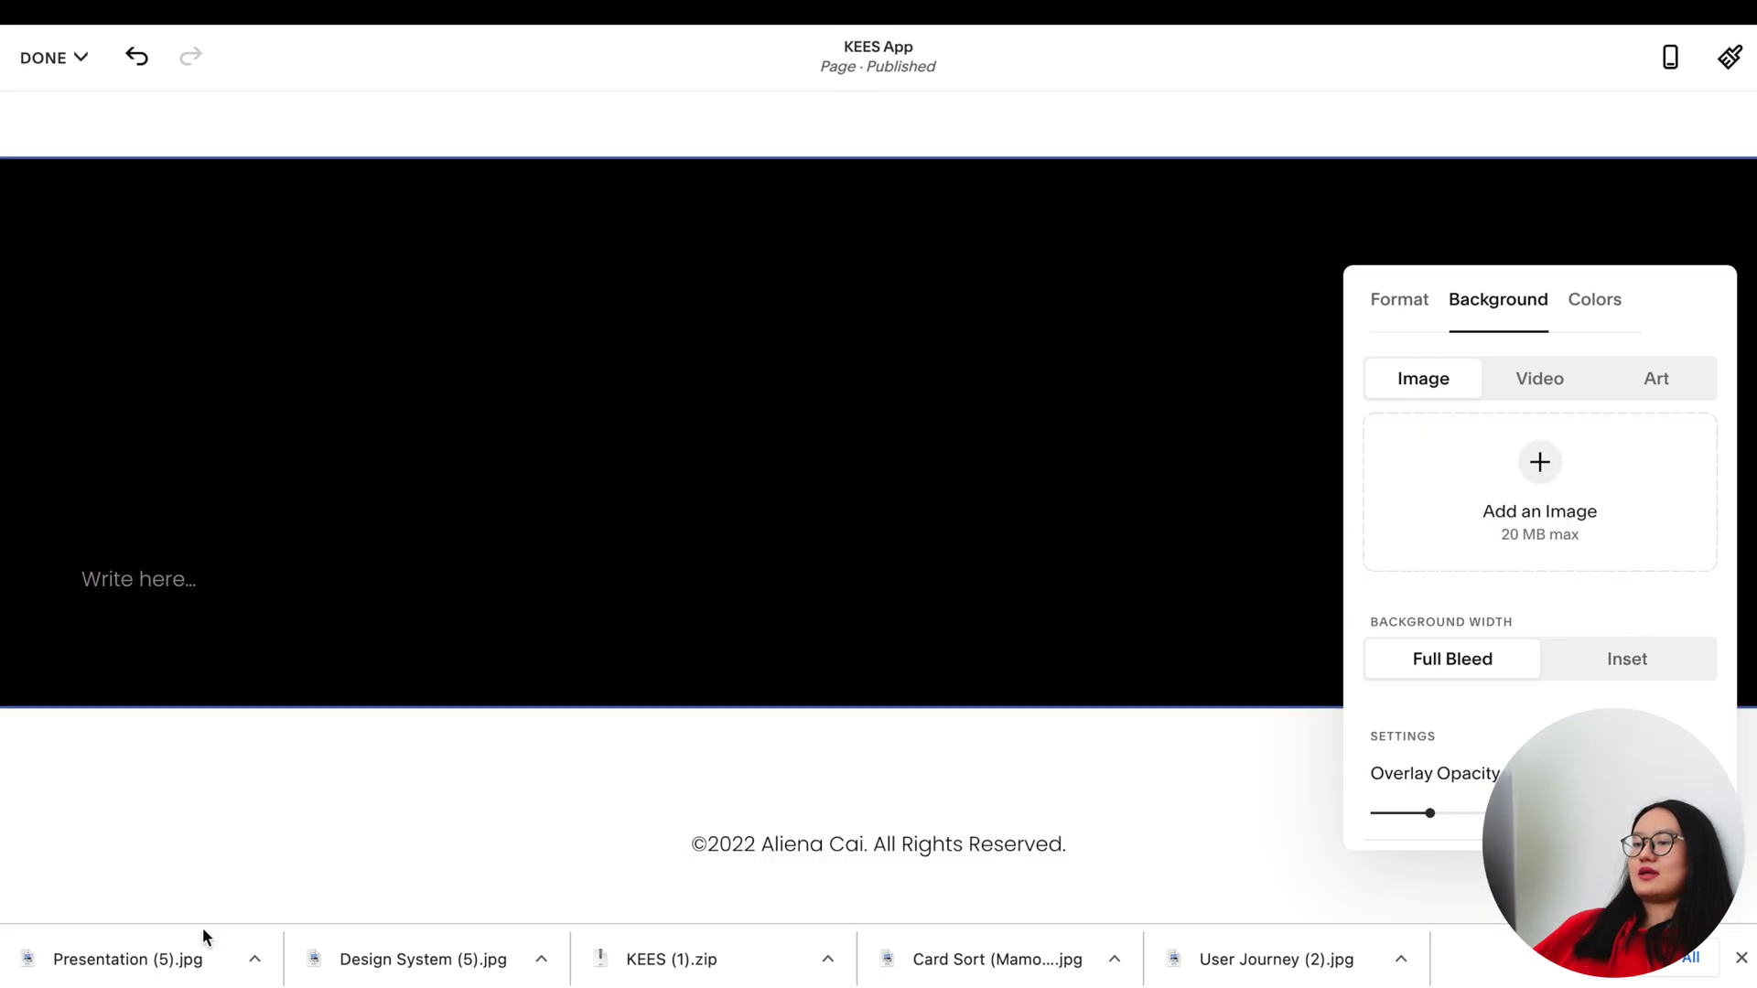
drag(204, 933, 1580, 526)
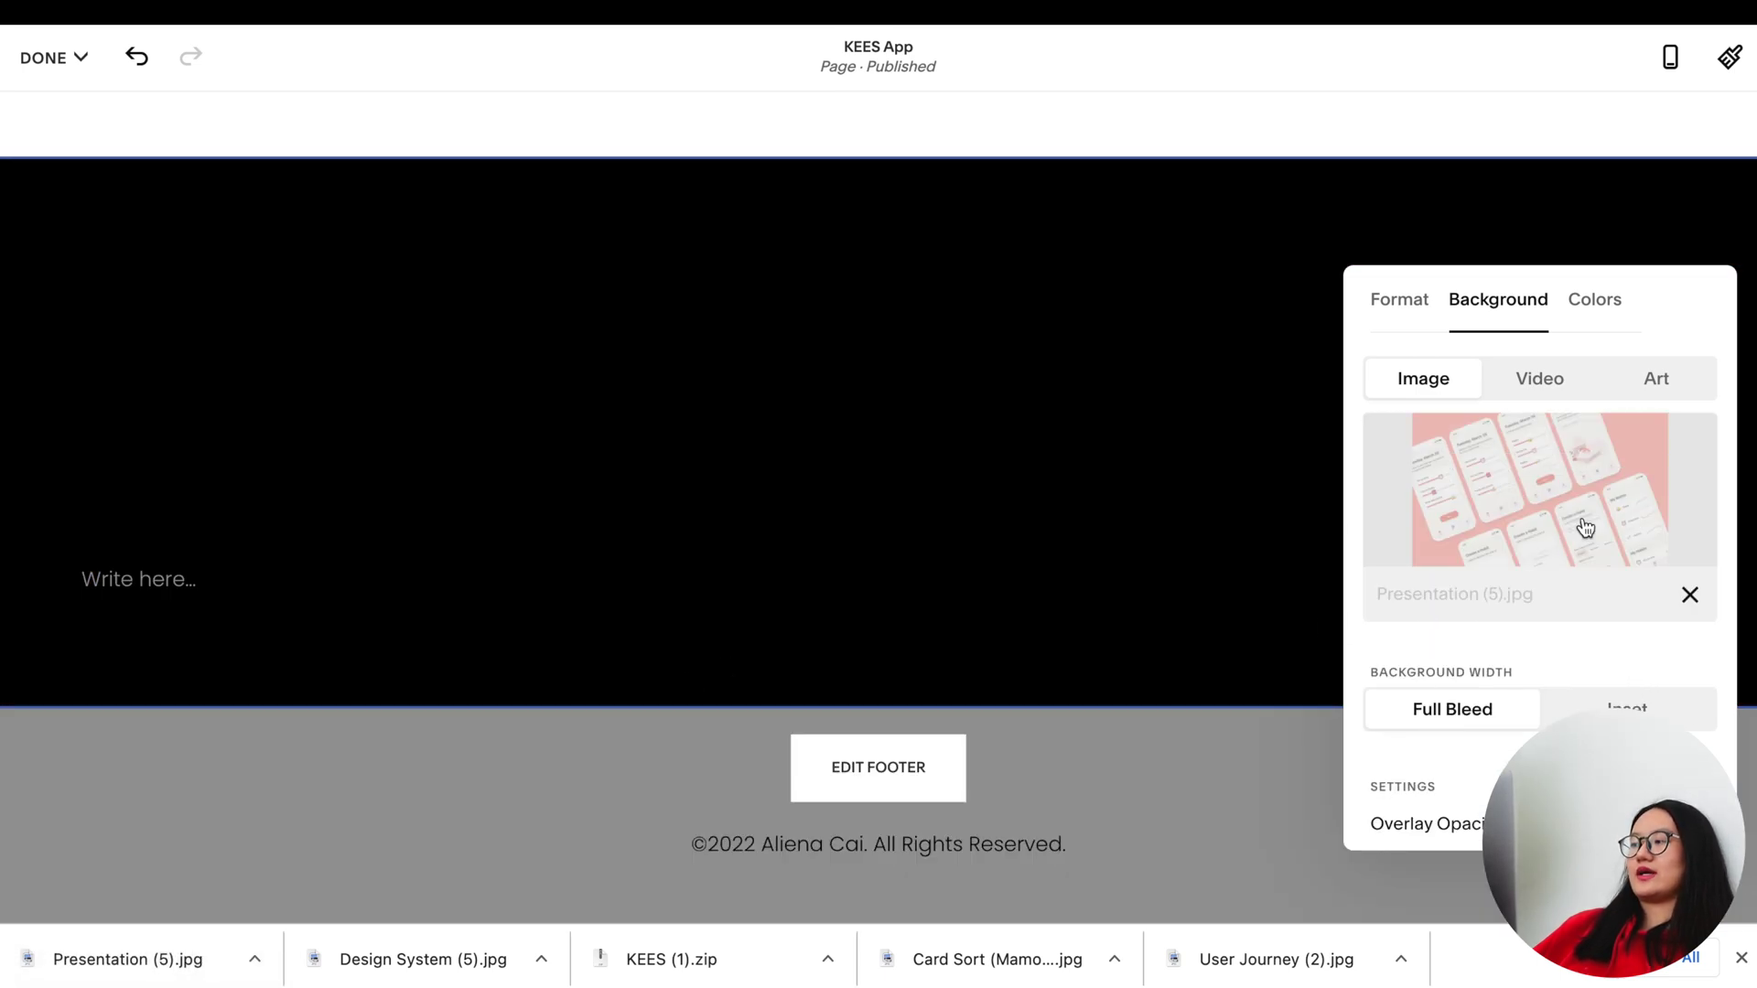
scroll(1522, 687, down, 1)
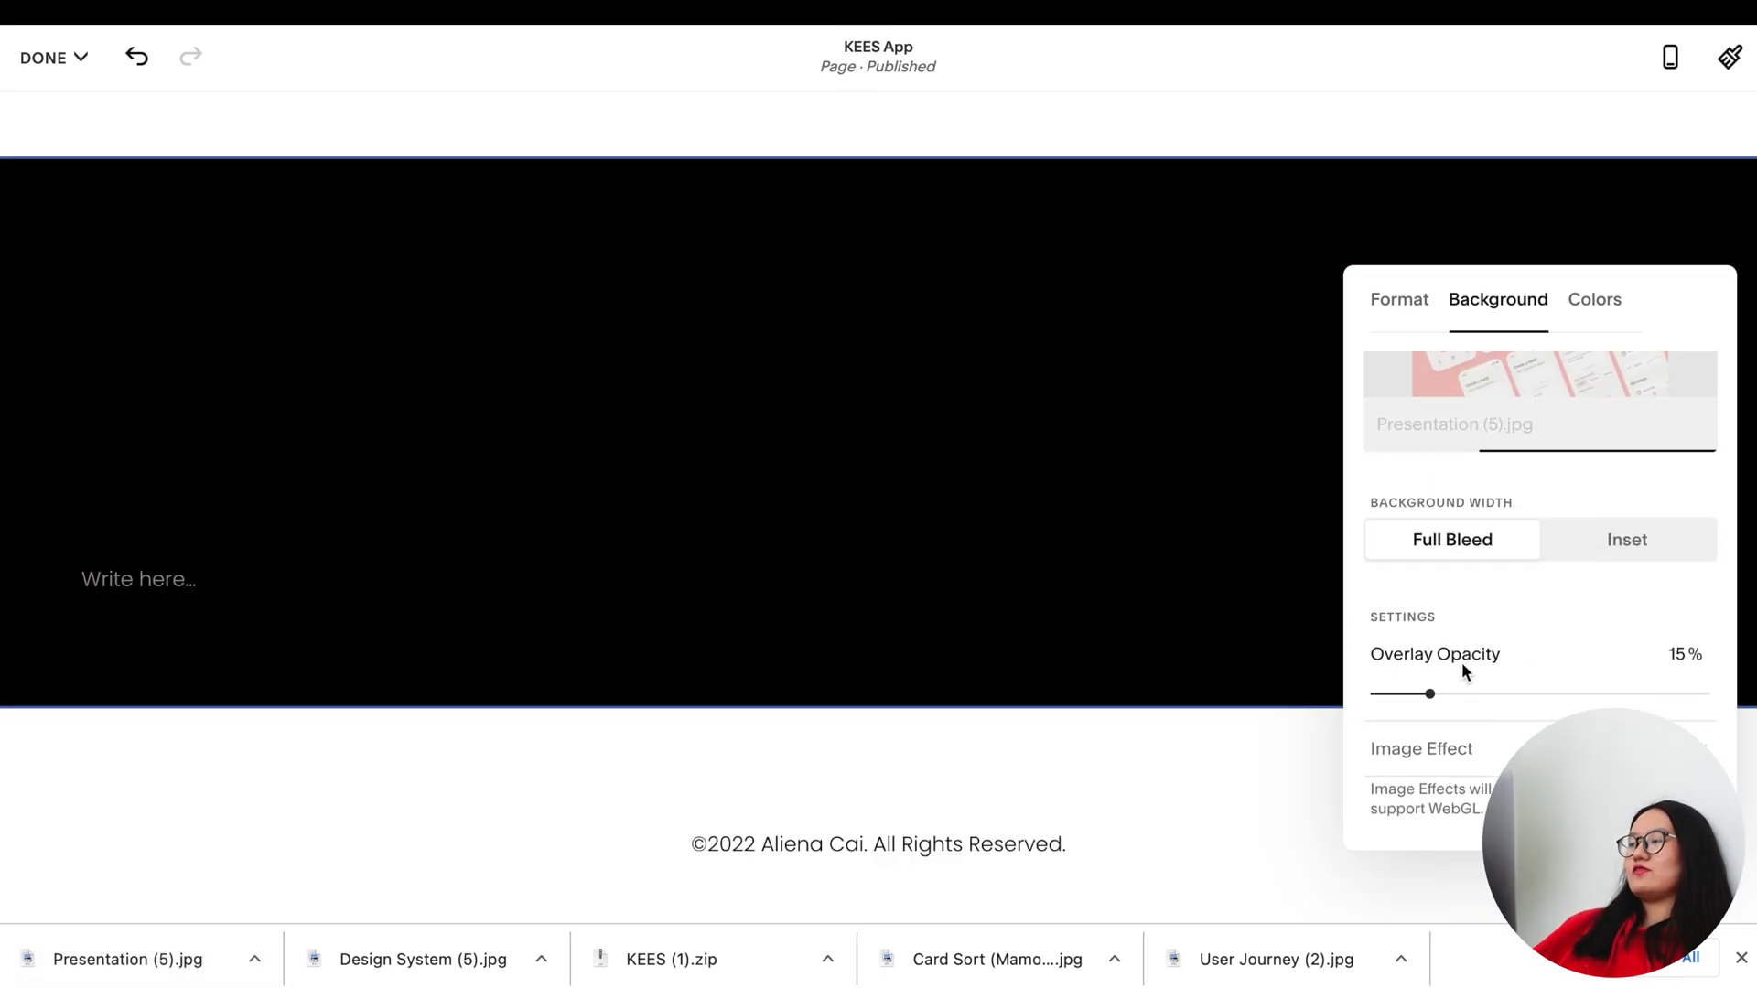
drag(1434, 695, 1278, 683)
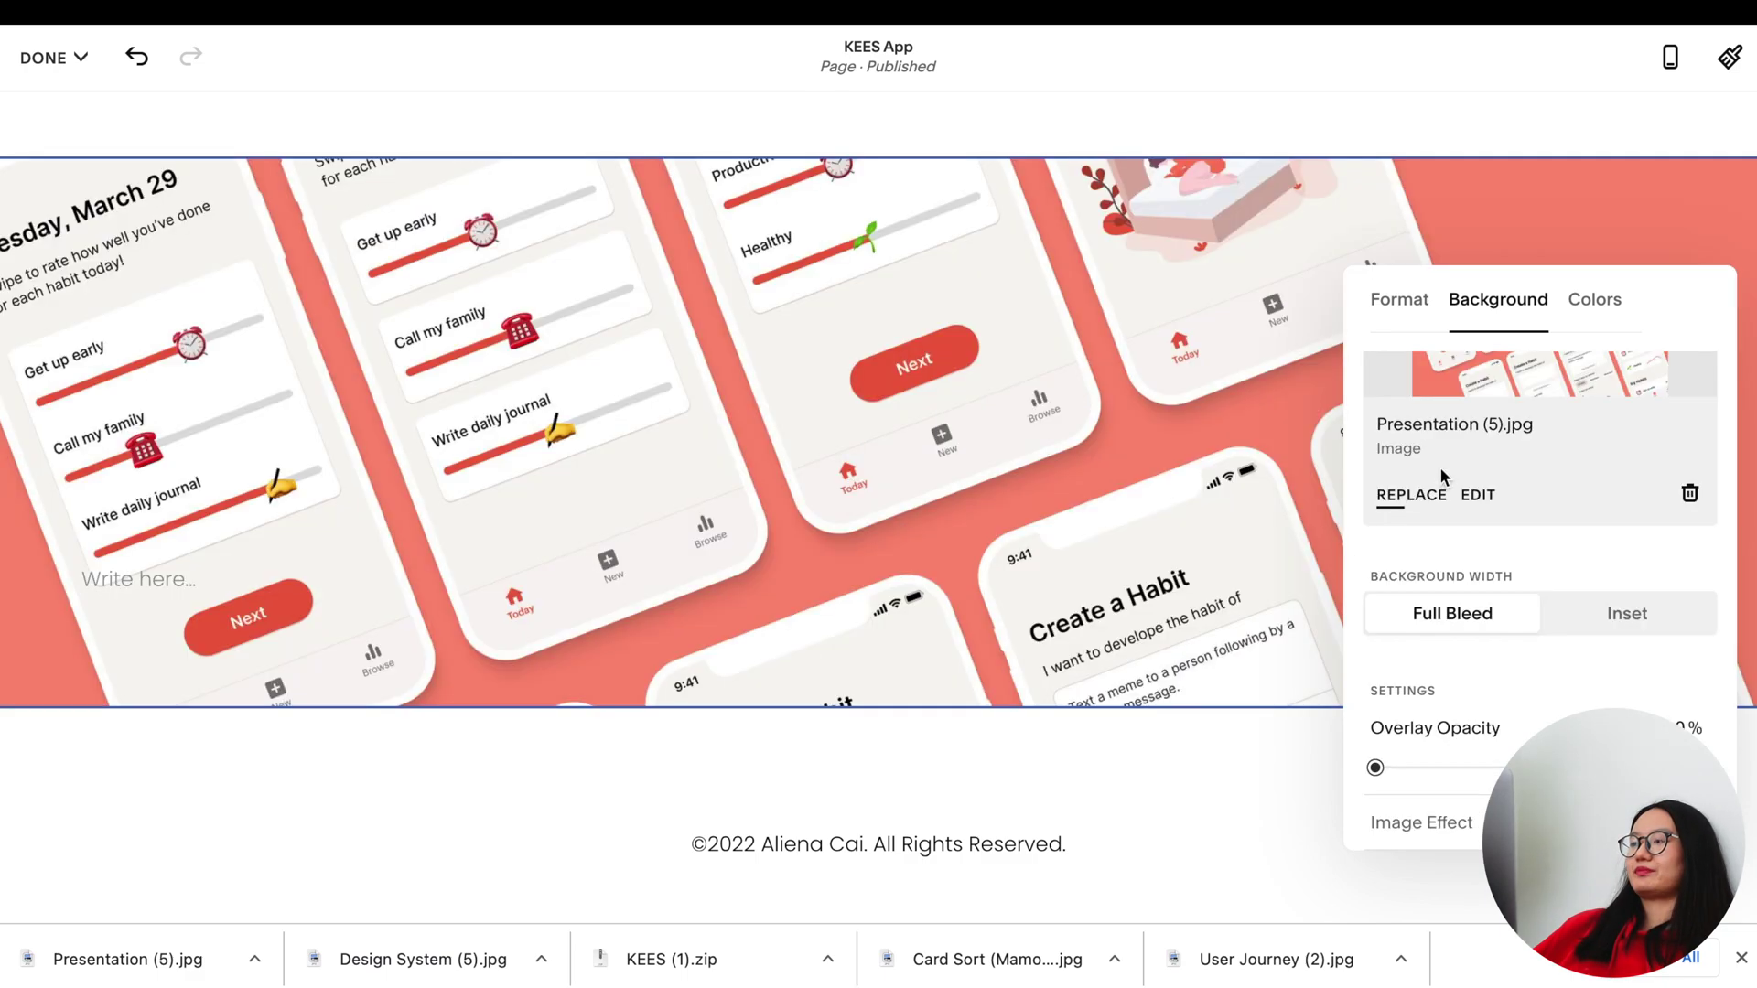
Add a spacer block to the mockup banner and drag it much taller
scroll(1098, 512, down, 1)
click(678, 513)
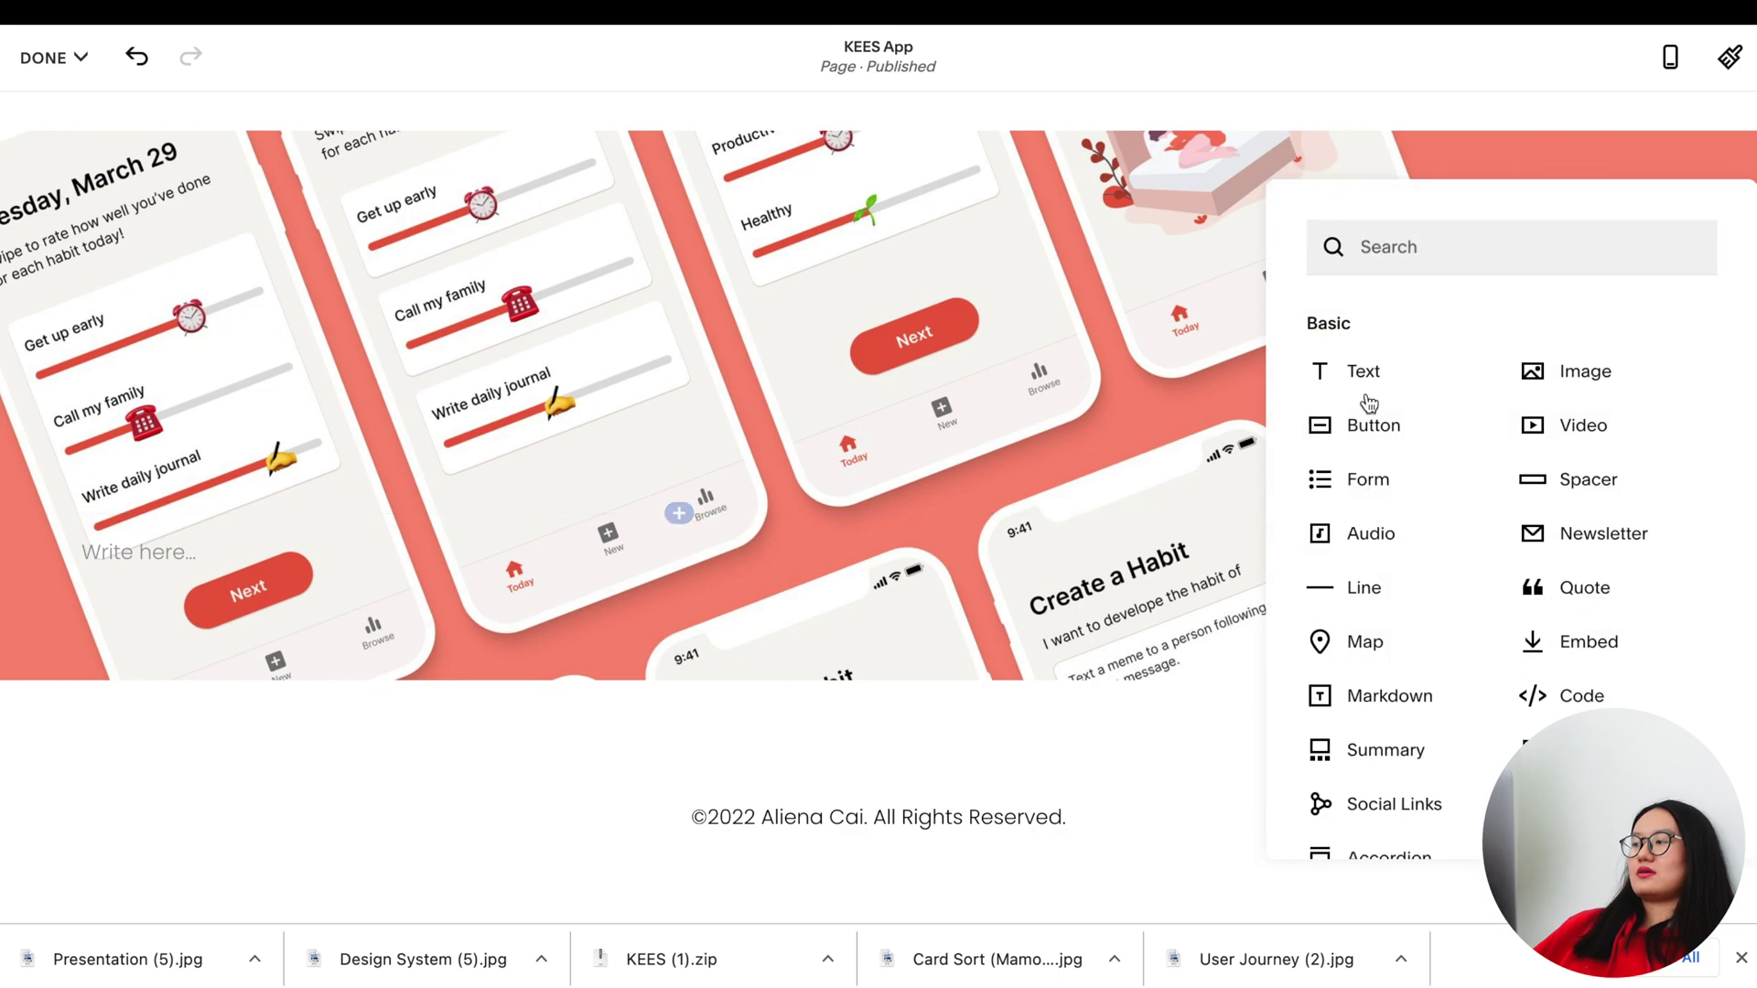
click(1539, 475)
drag(681, 512, 716, 860)
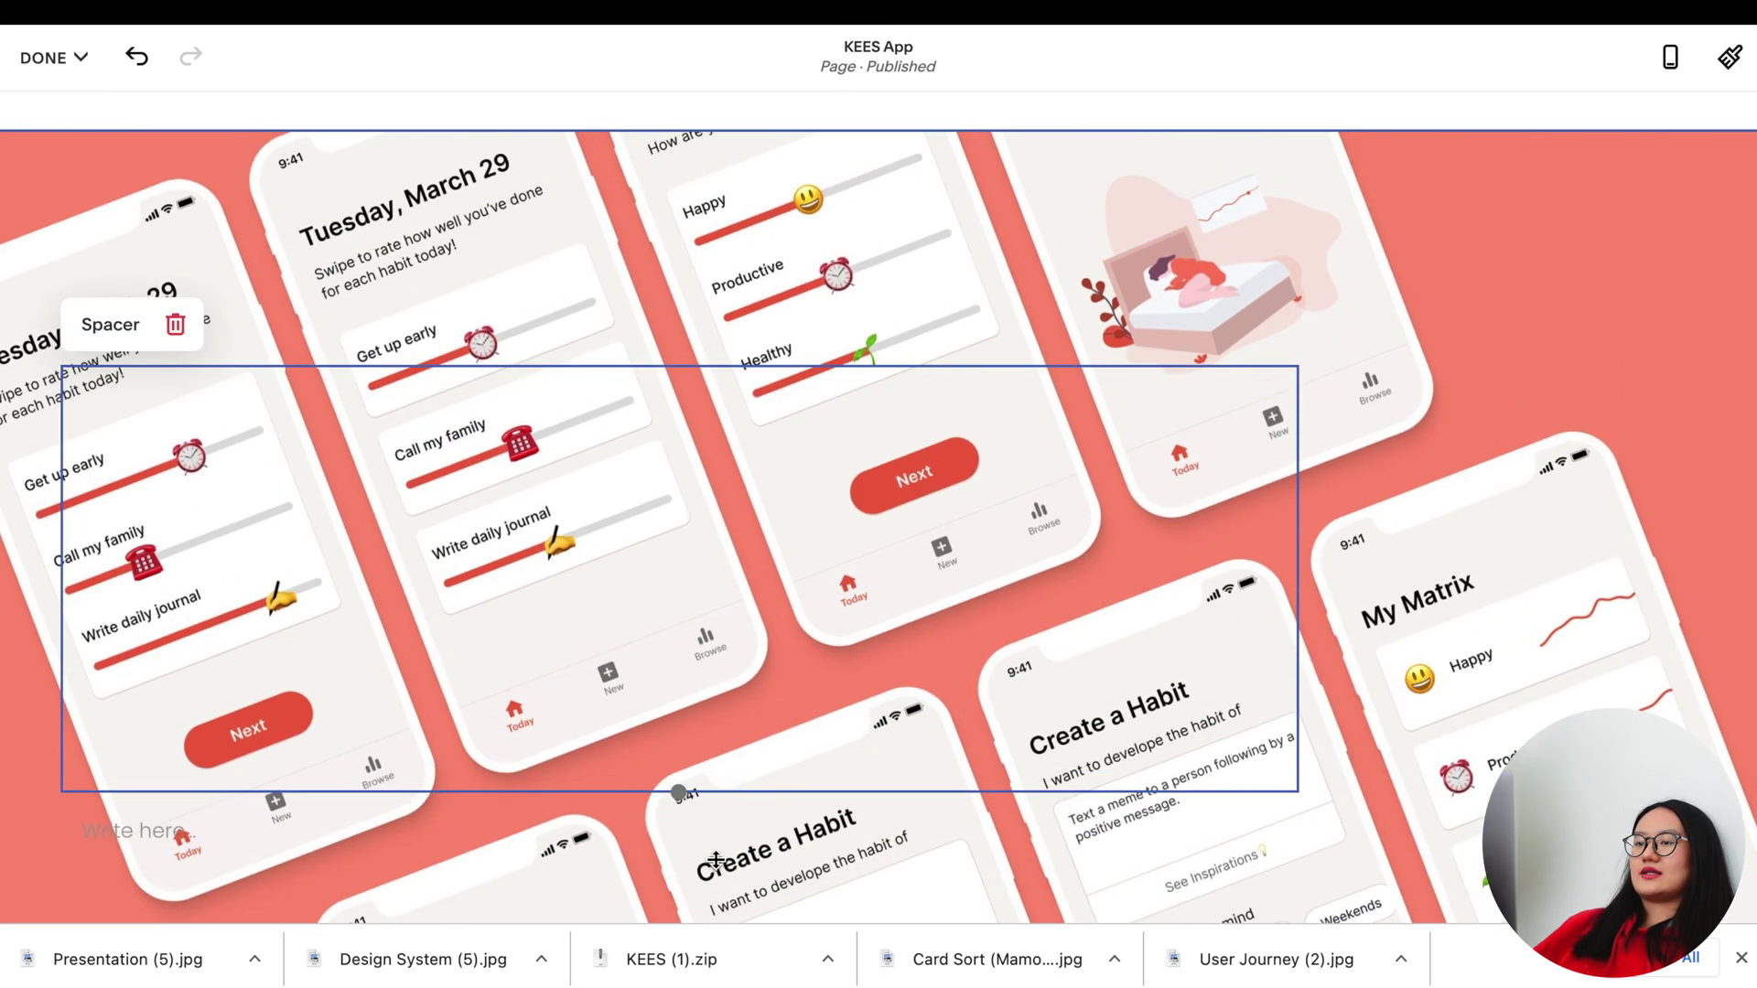
Add a blank section below the banner
scroll(612, 411, down, 4)
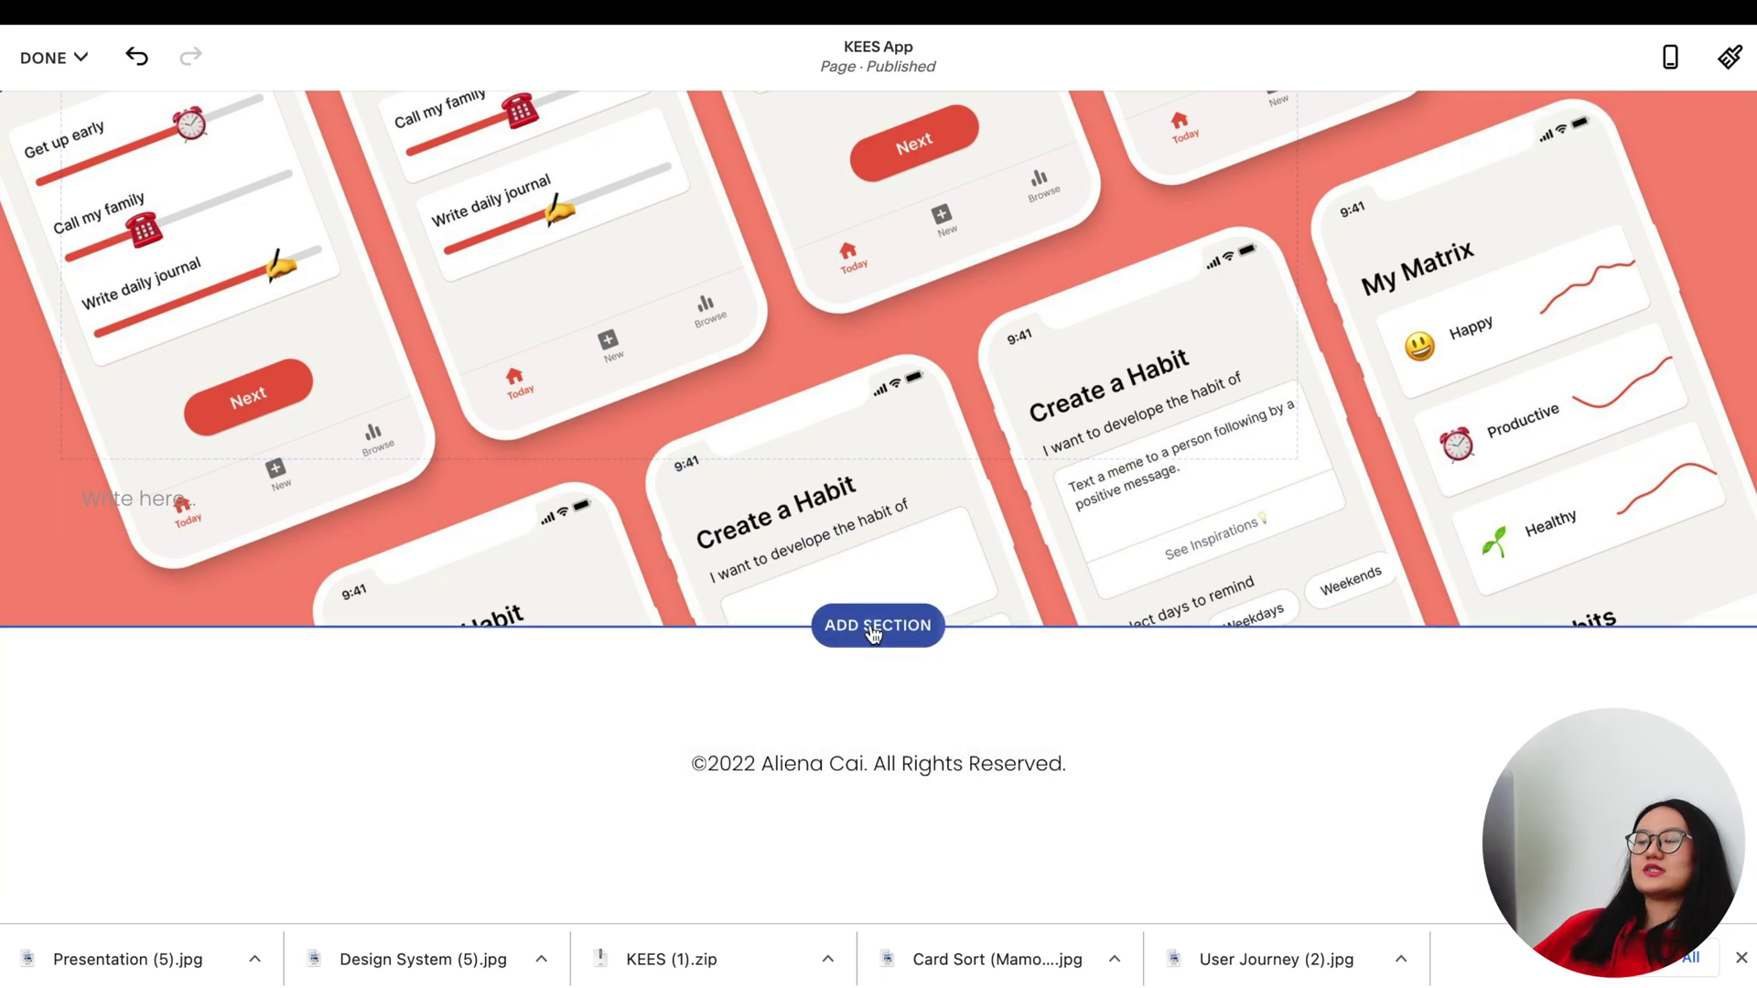
click(871, 632)
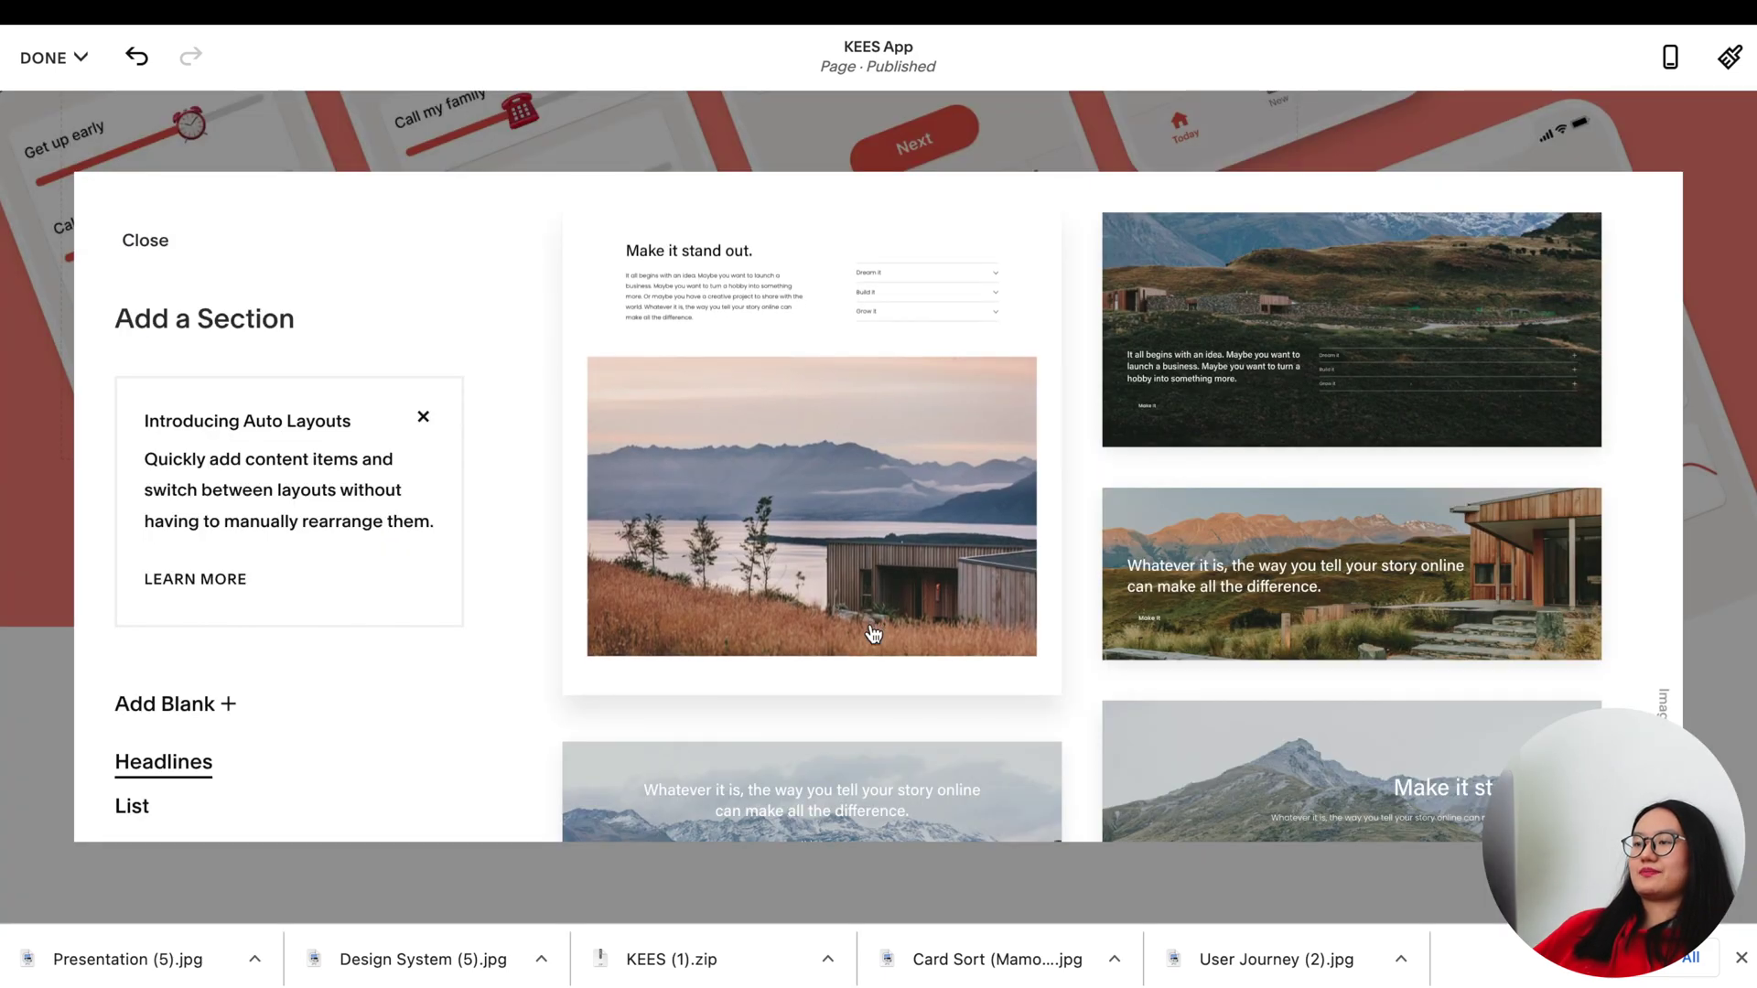
click(167, 731)
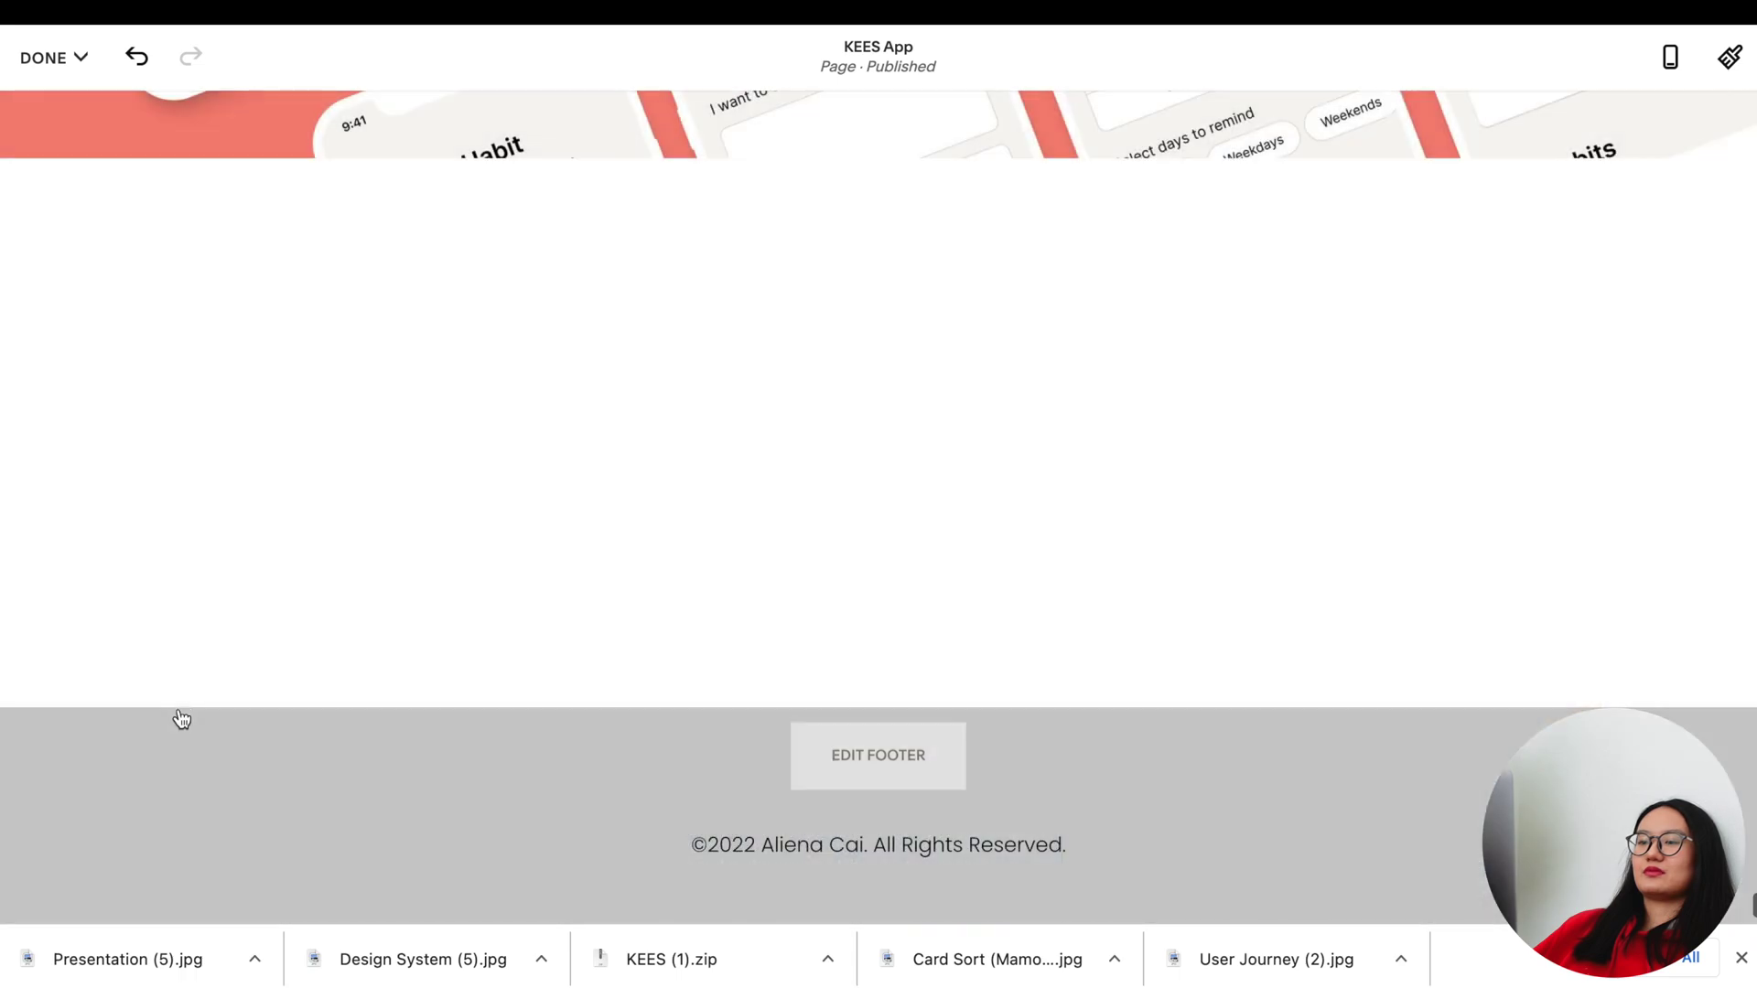
Move the Product Successes and What I Learned text into the new blank section
scroll(378, 395, up, 12)
scroll(377, 395, up, 4)
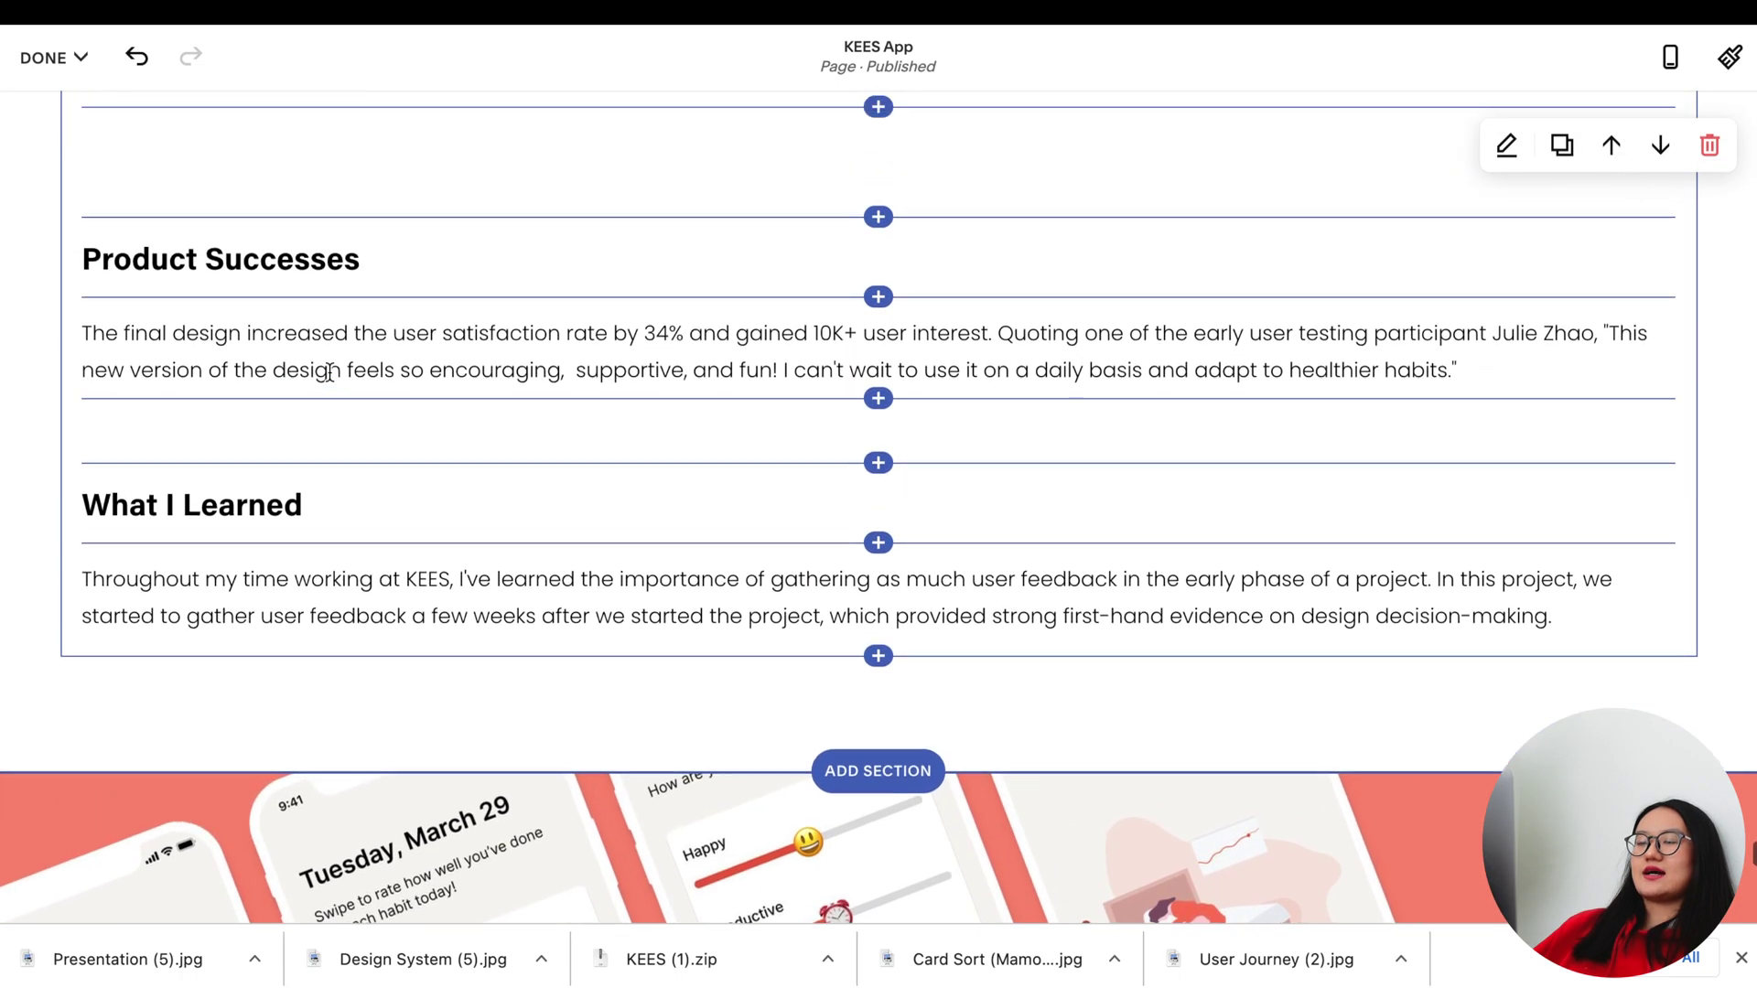
click(112, 279)
key(ctrl+shift+End)
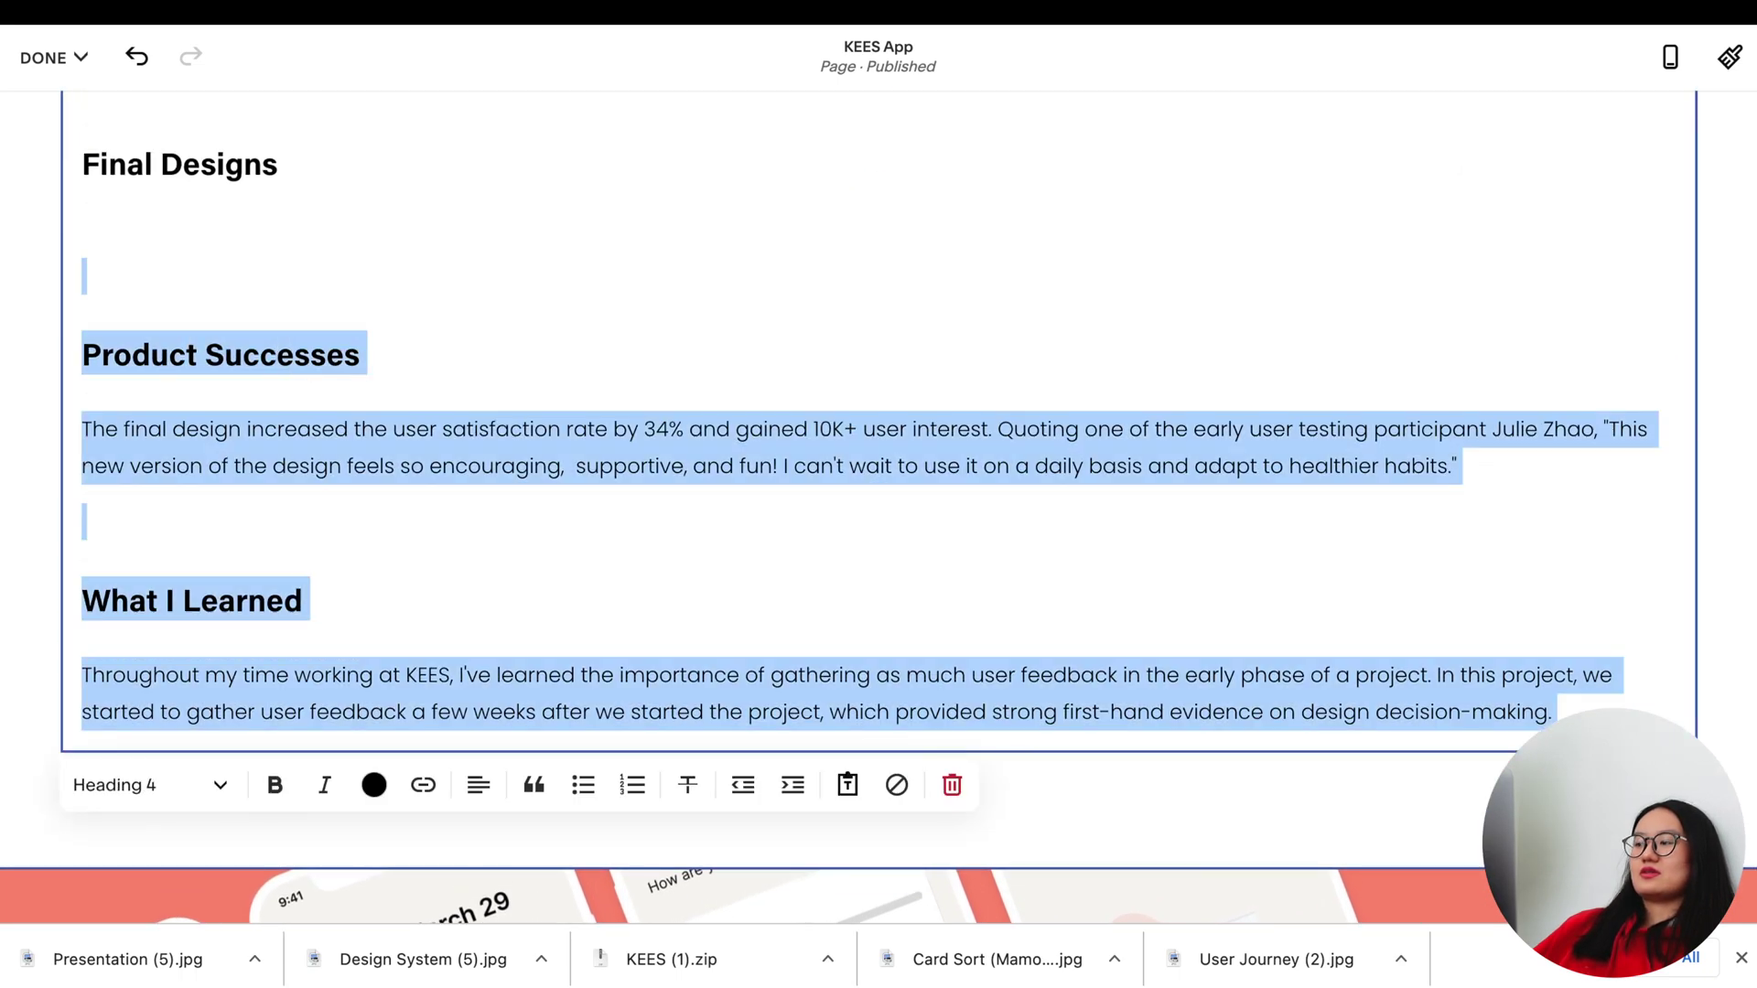
key(BackSpace)
key(BackSpace)
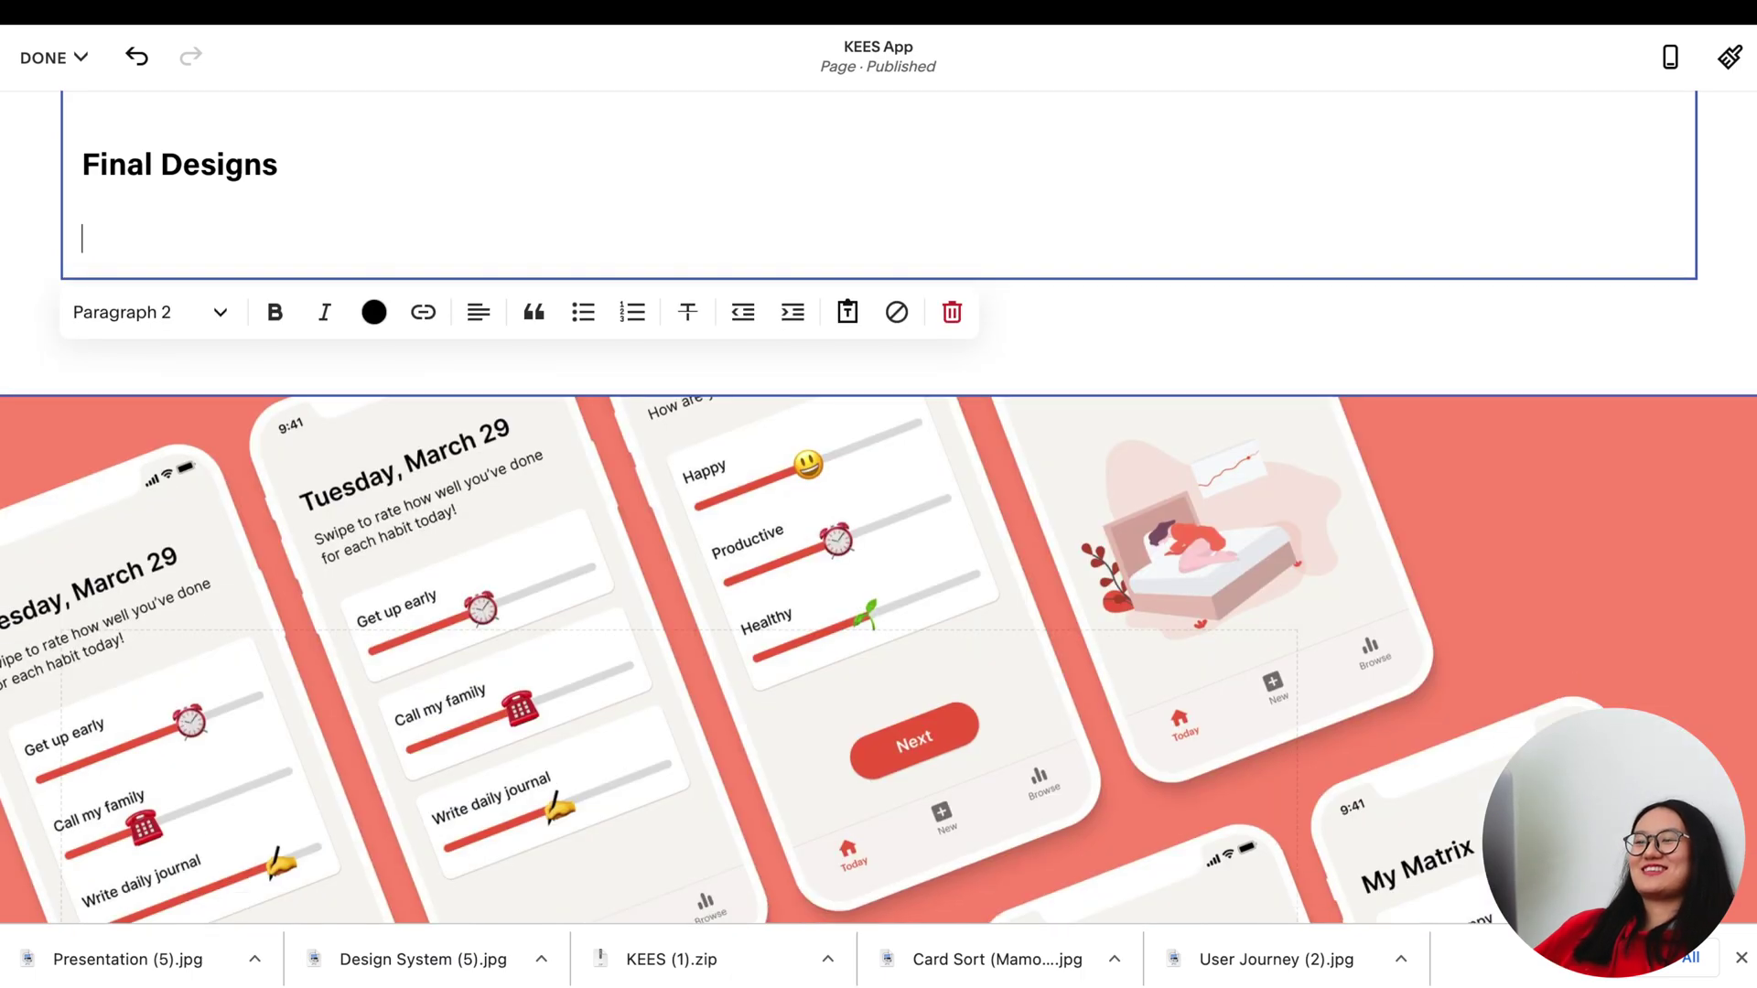
scroll(878, 469, down, 6)
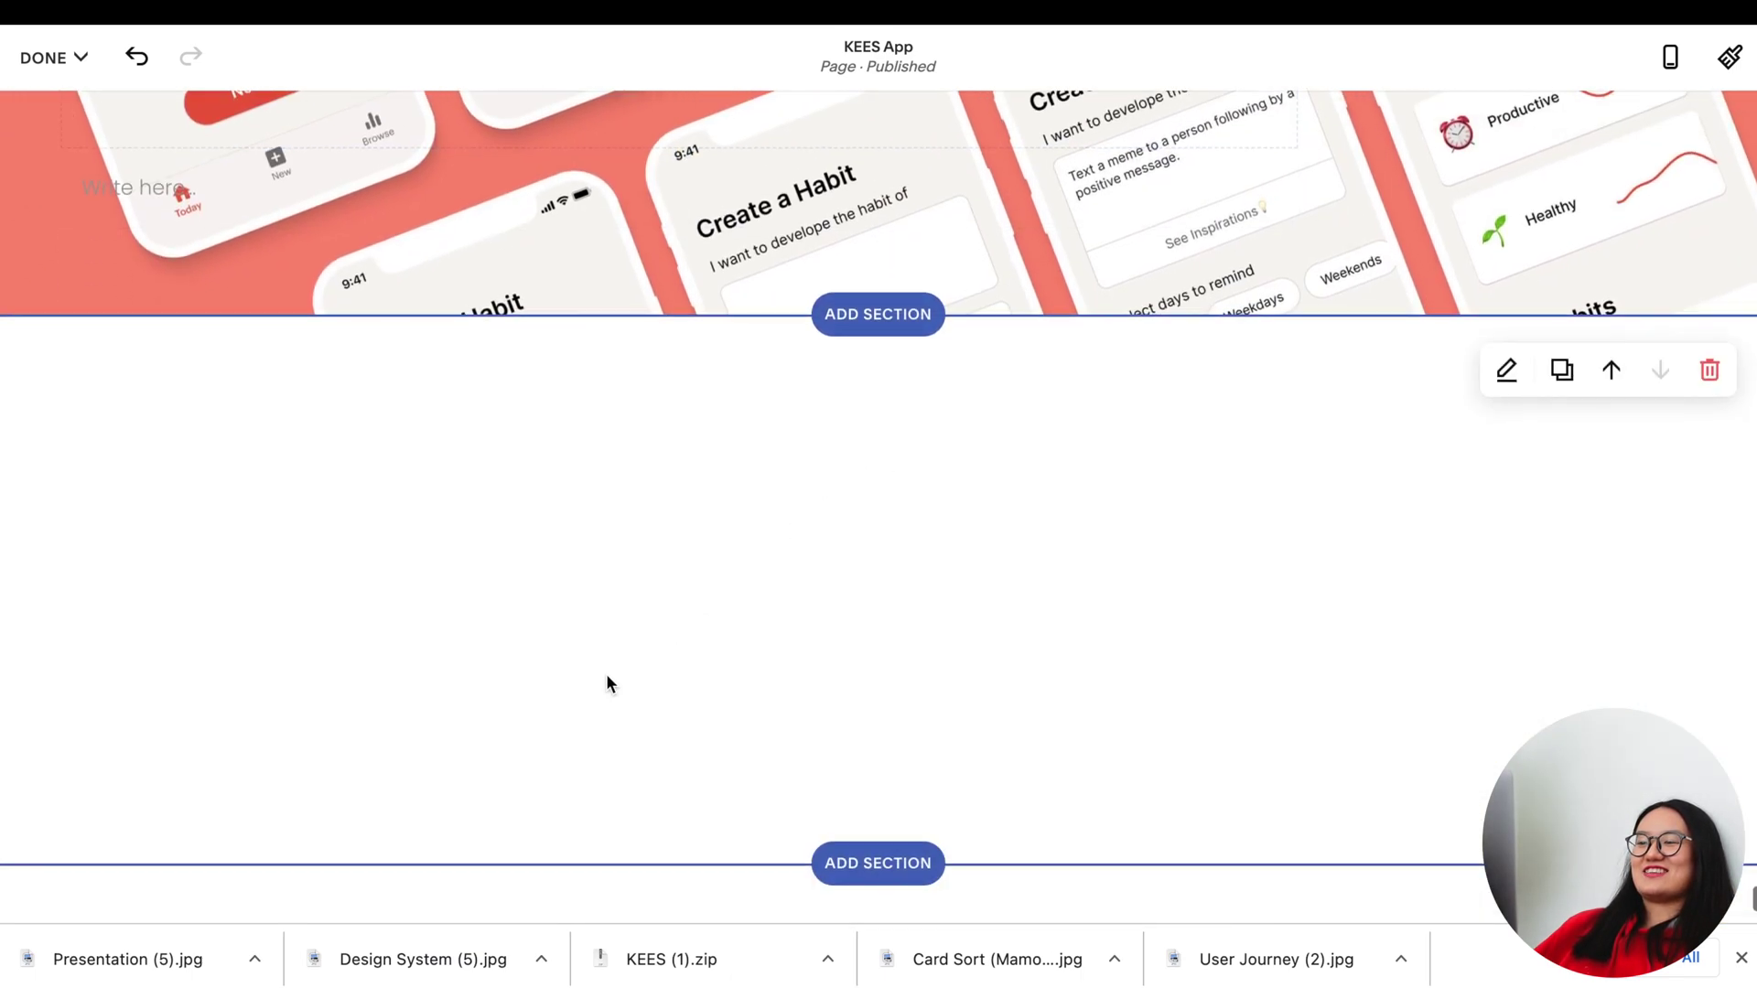
click(640, 584)
key(ctrl+v)
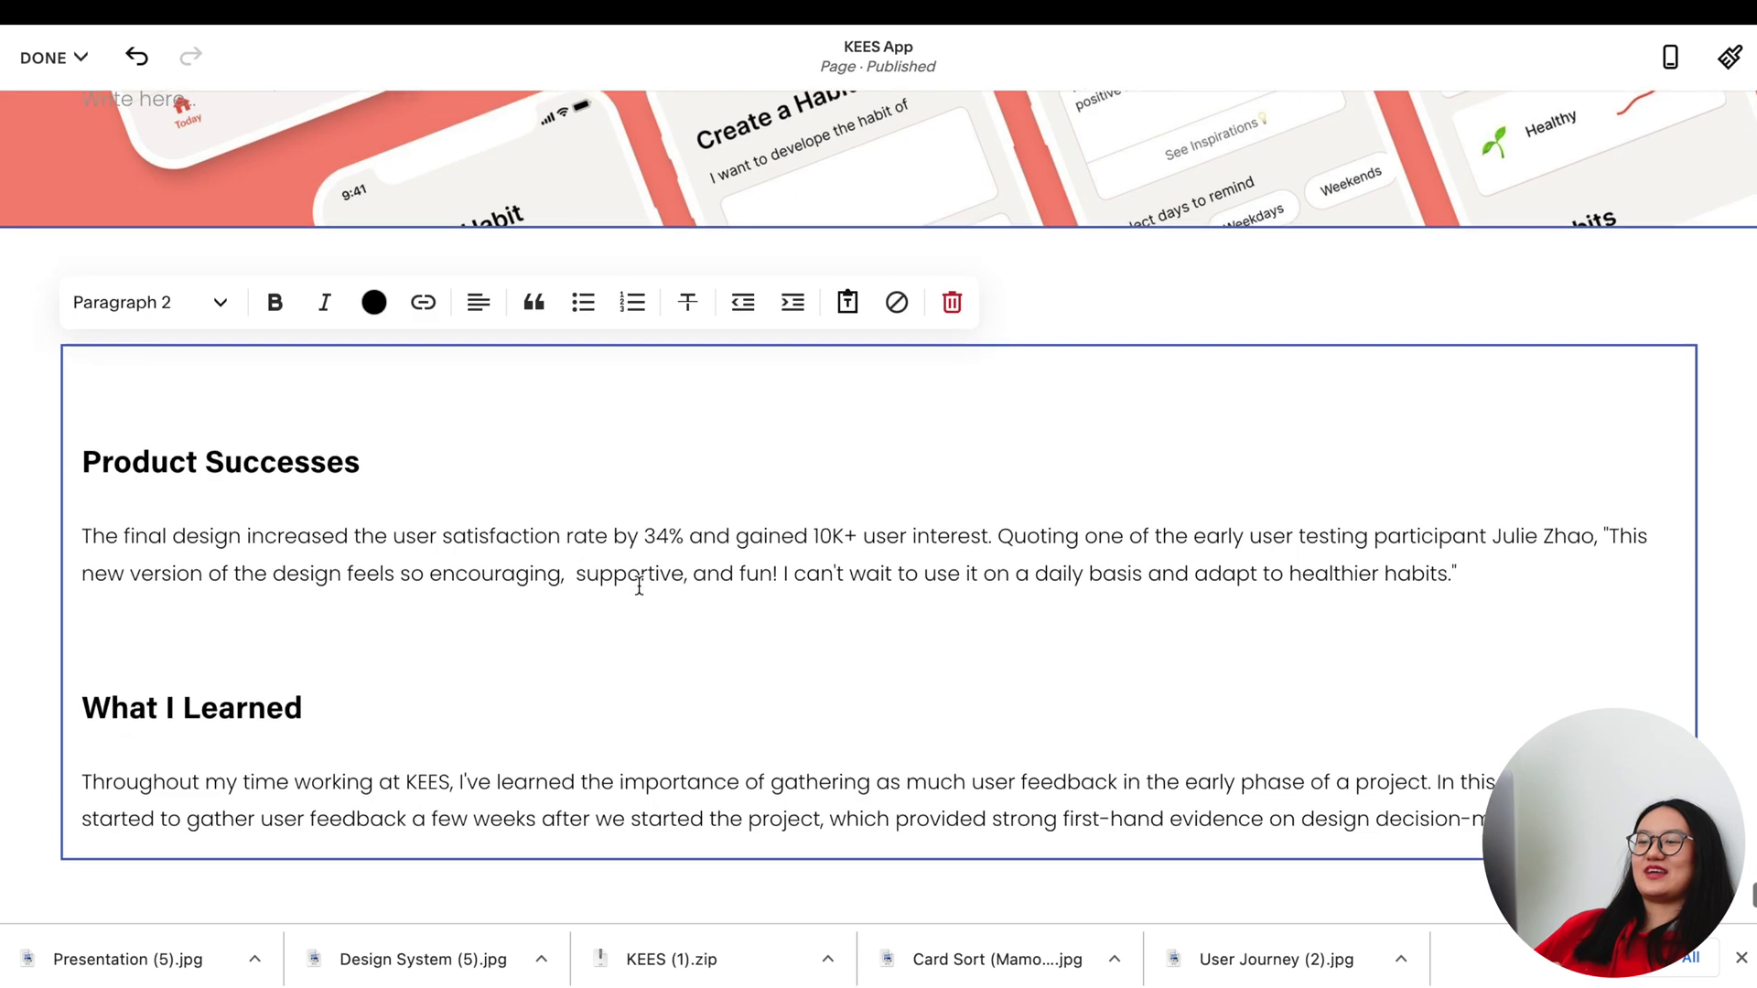
click(314, 404)
key(BackSpace)
click(50, 58)
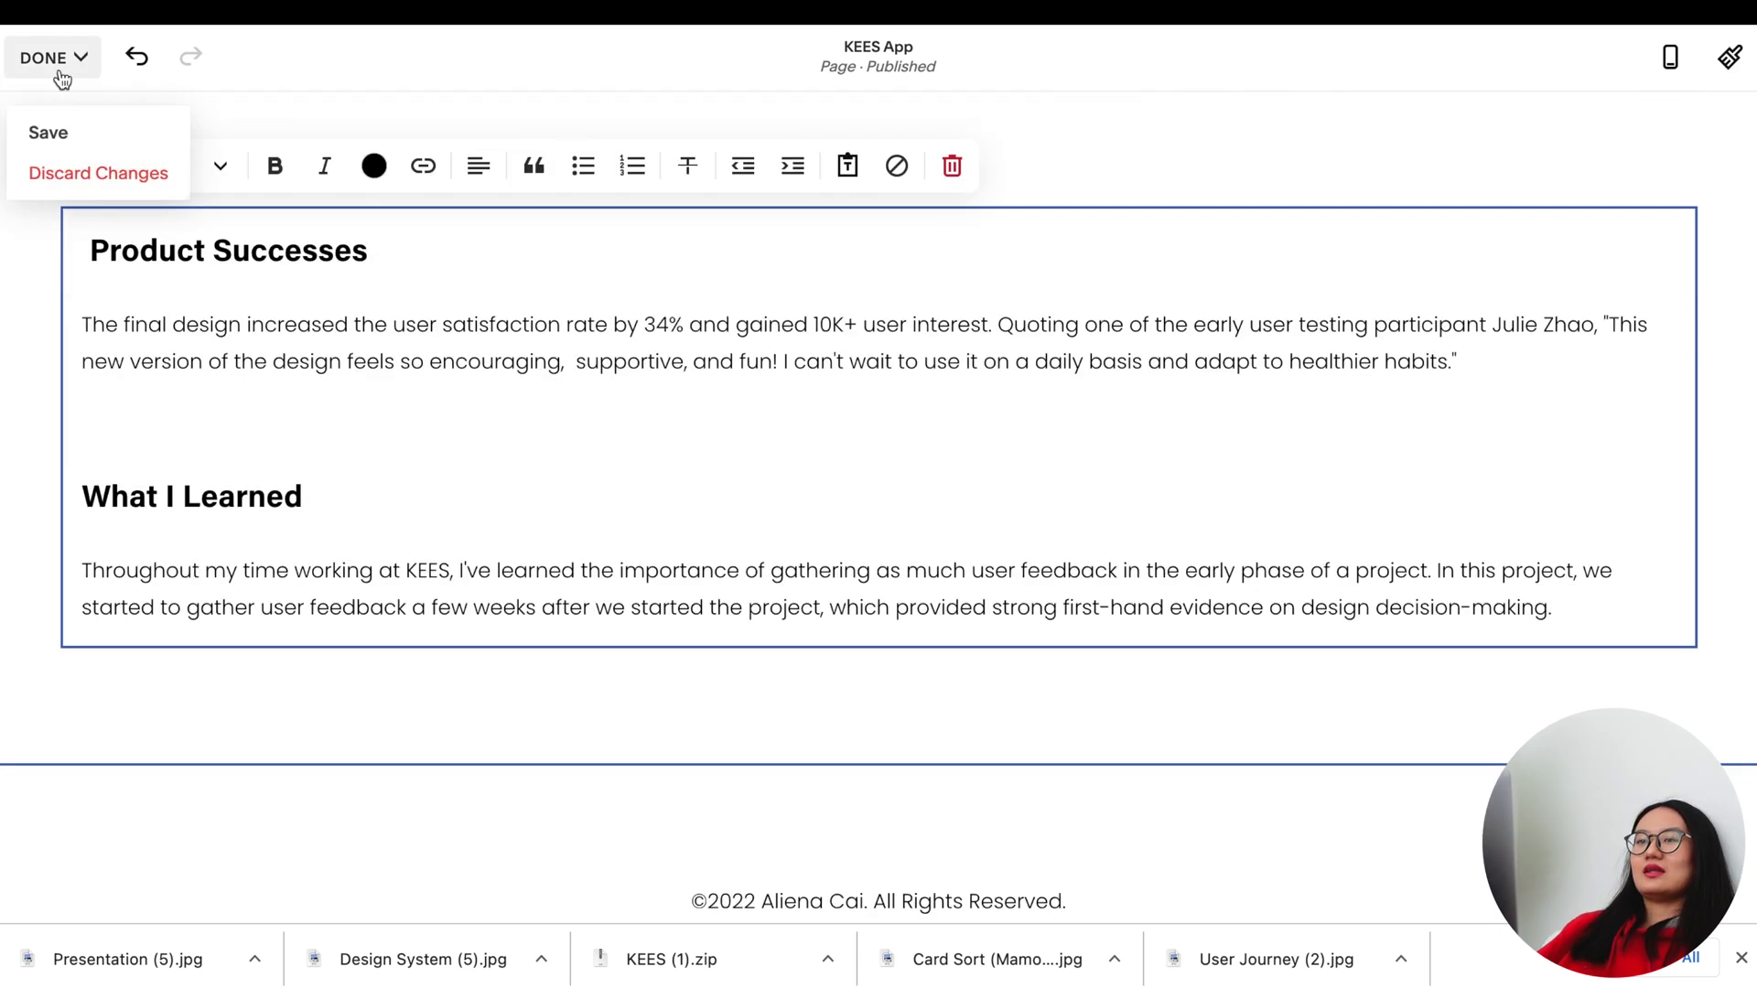
Save the KEES App page, scroll through the published case study, and return to editing
click(55, 131)
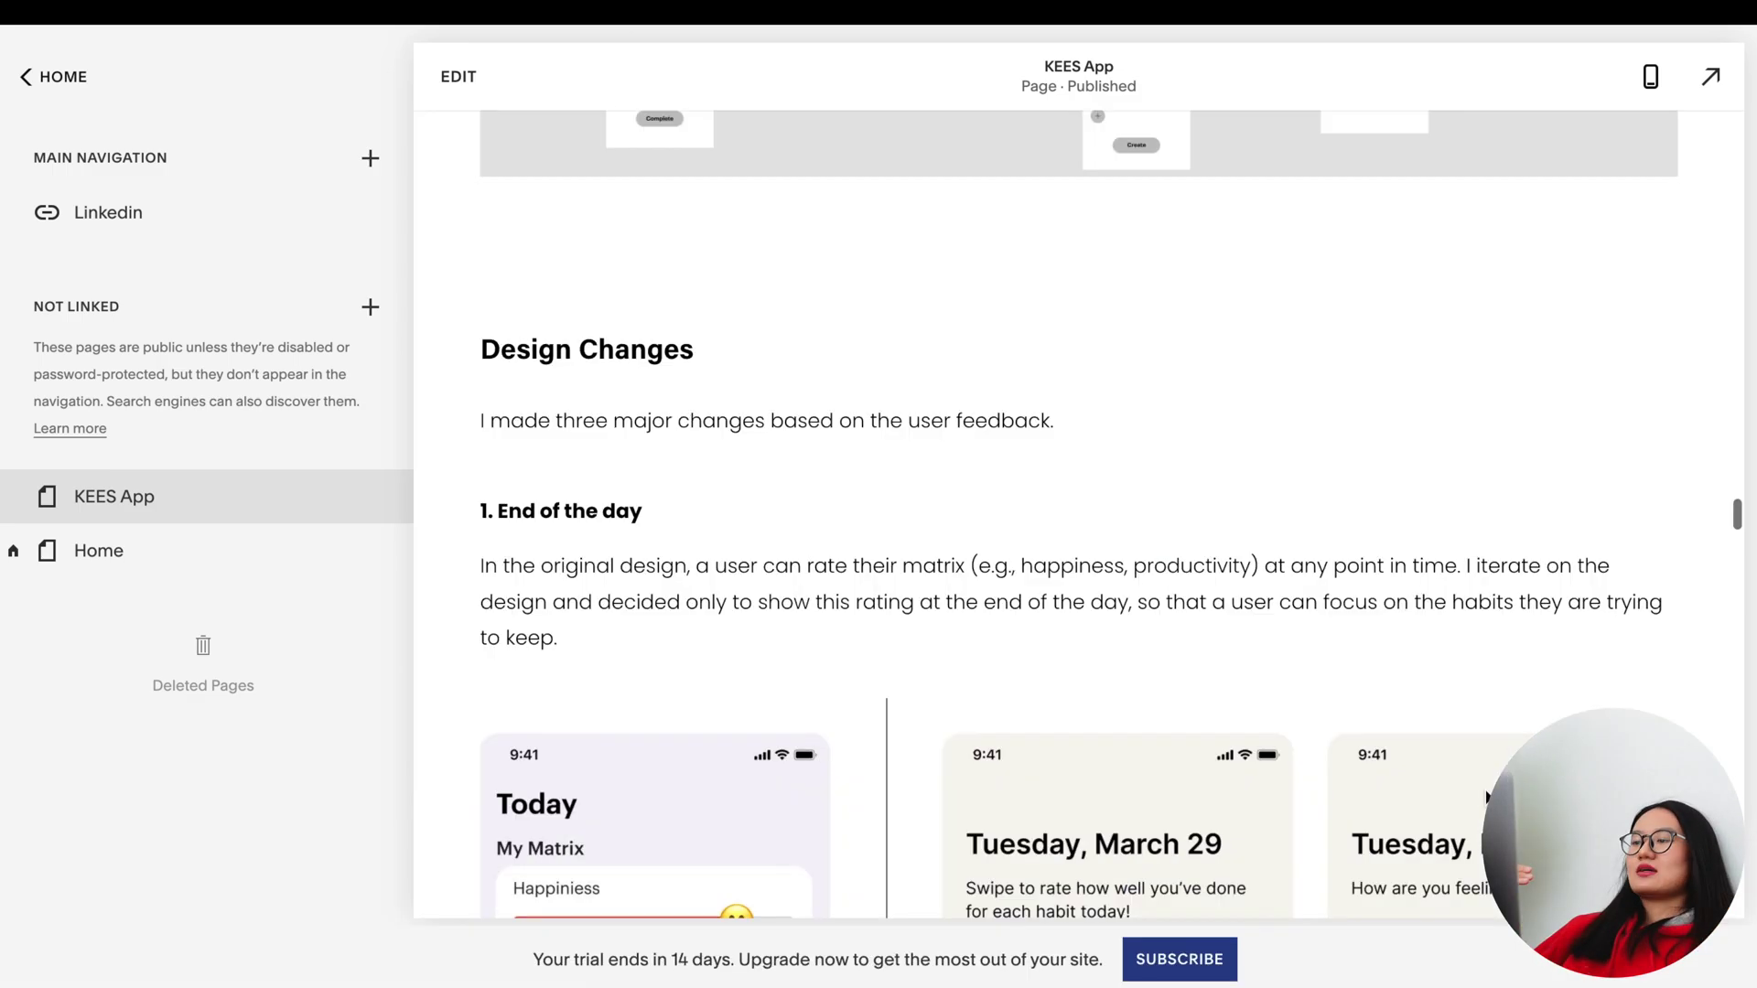
scroll(1485, 796, down, 10)
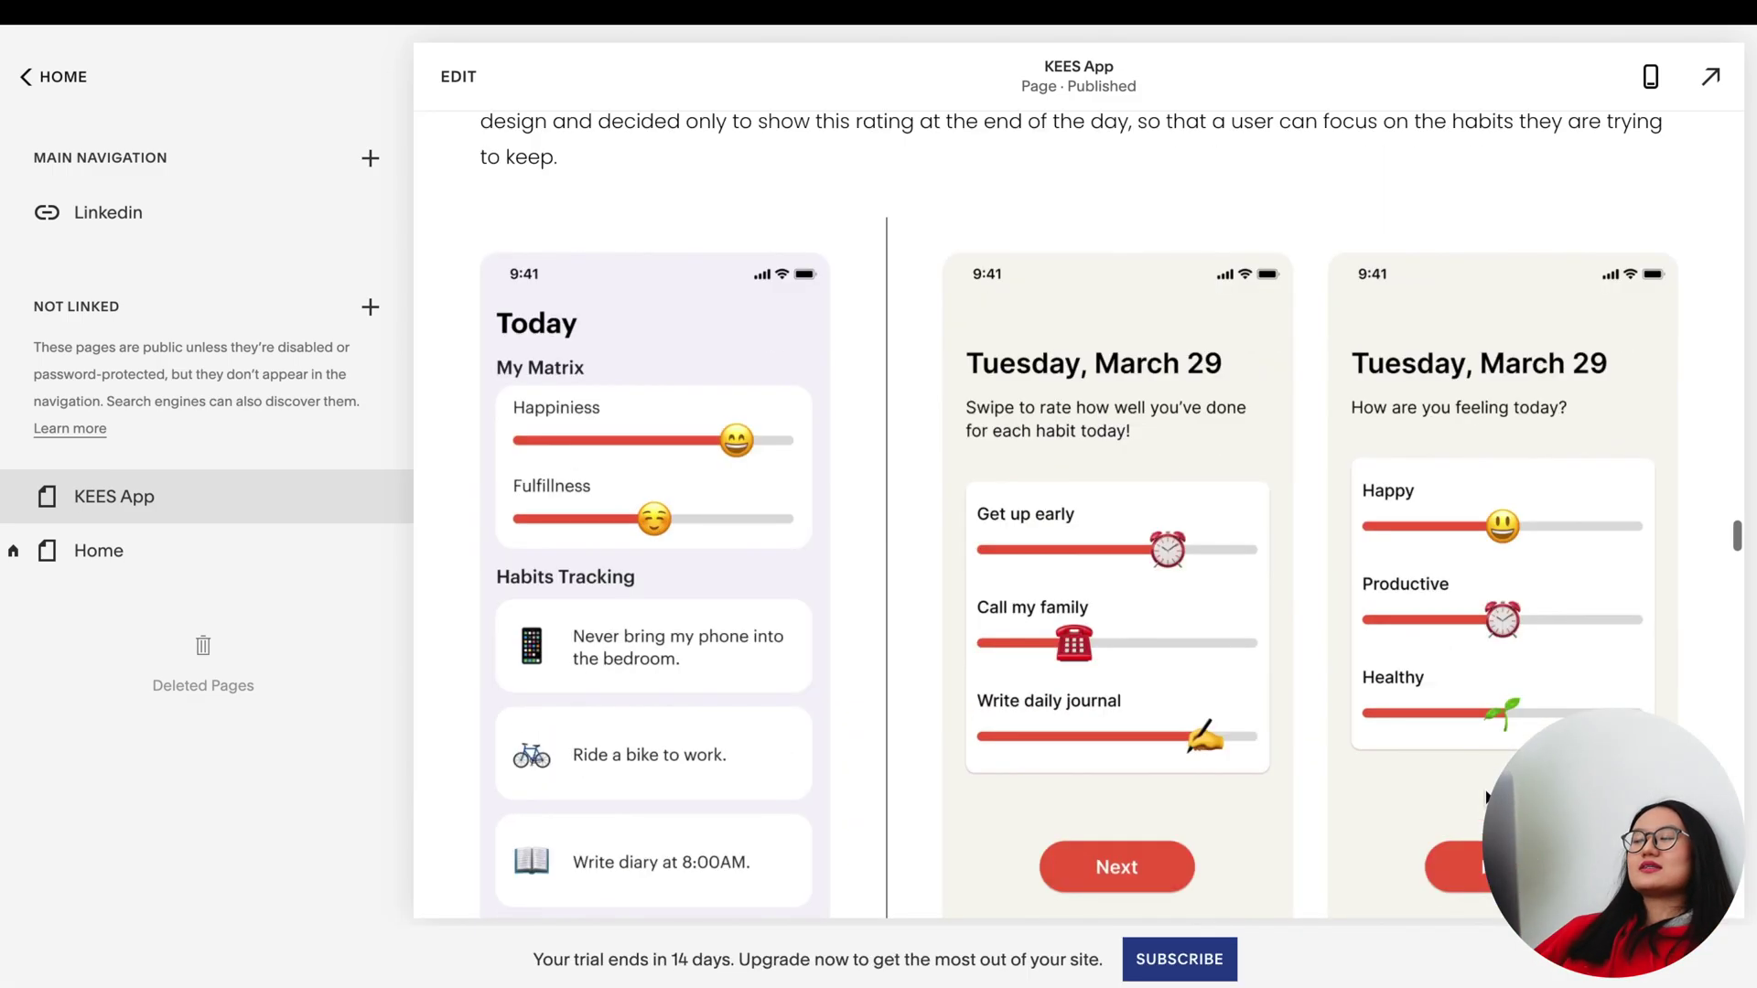
scroll(1486, 796, down, 10)
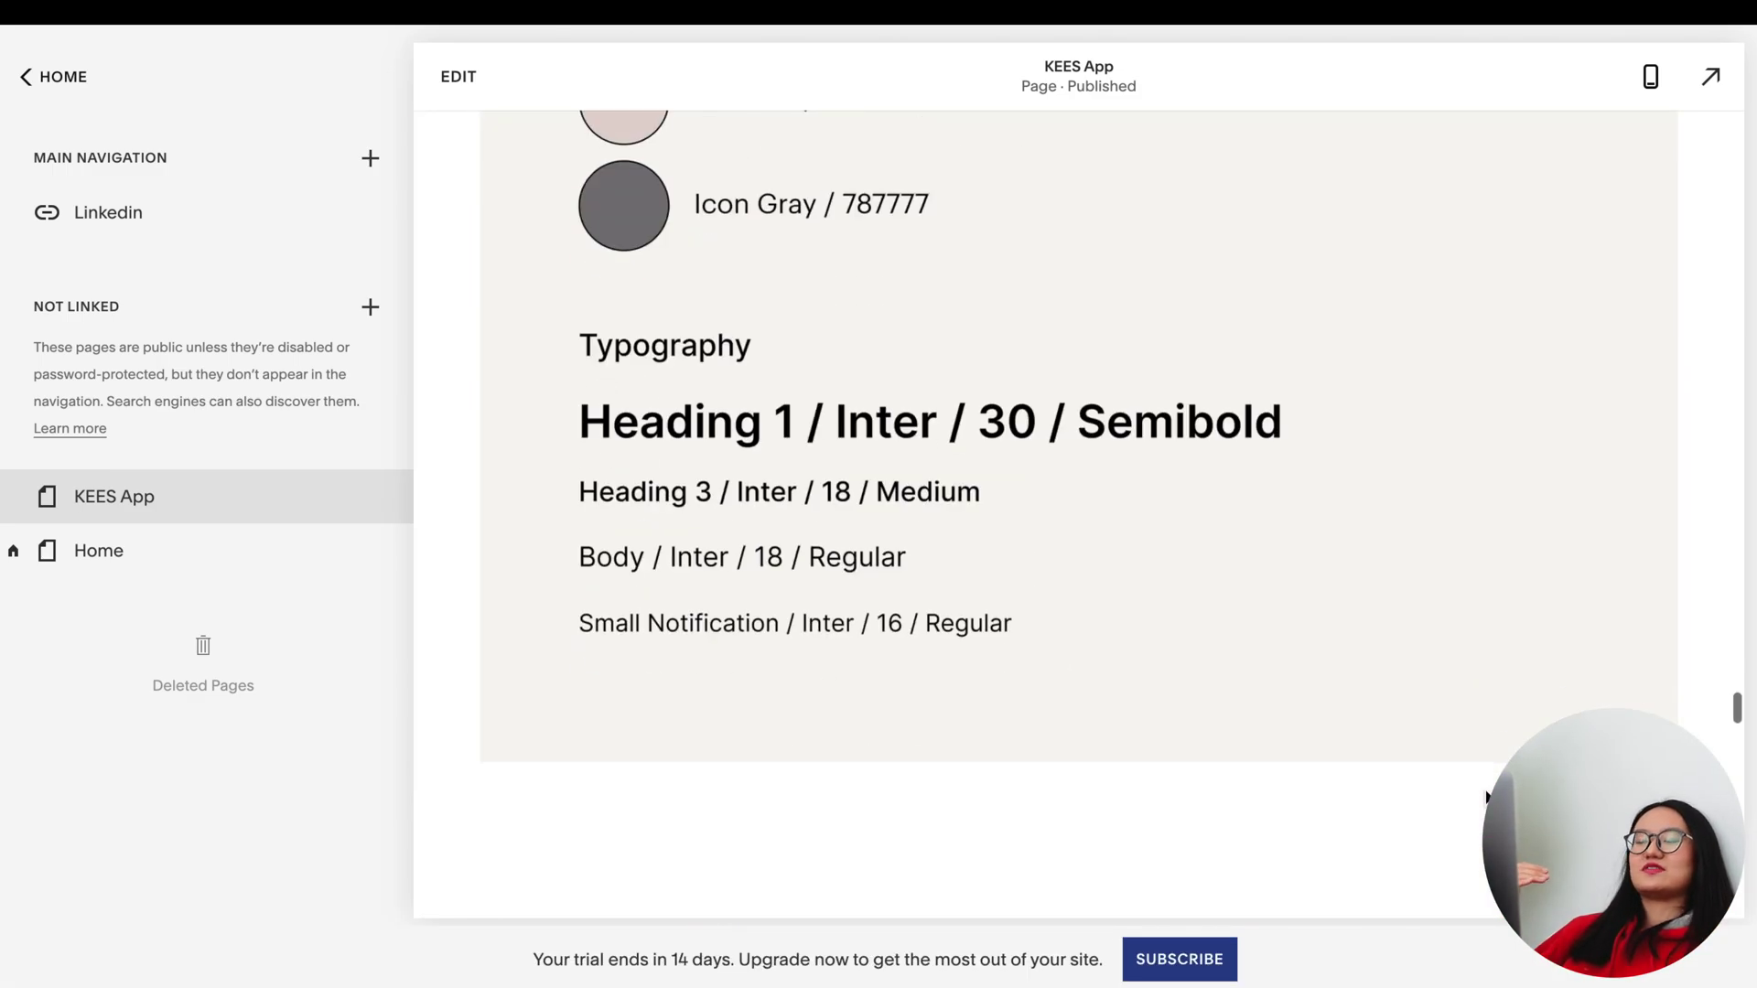
scroll(1486, 796, up, 20)
scroll(1078, 512, up, 20)
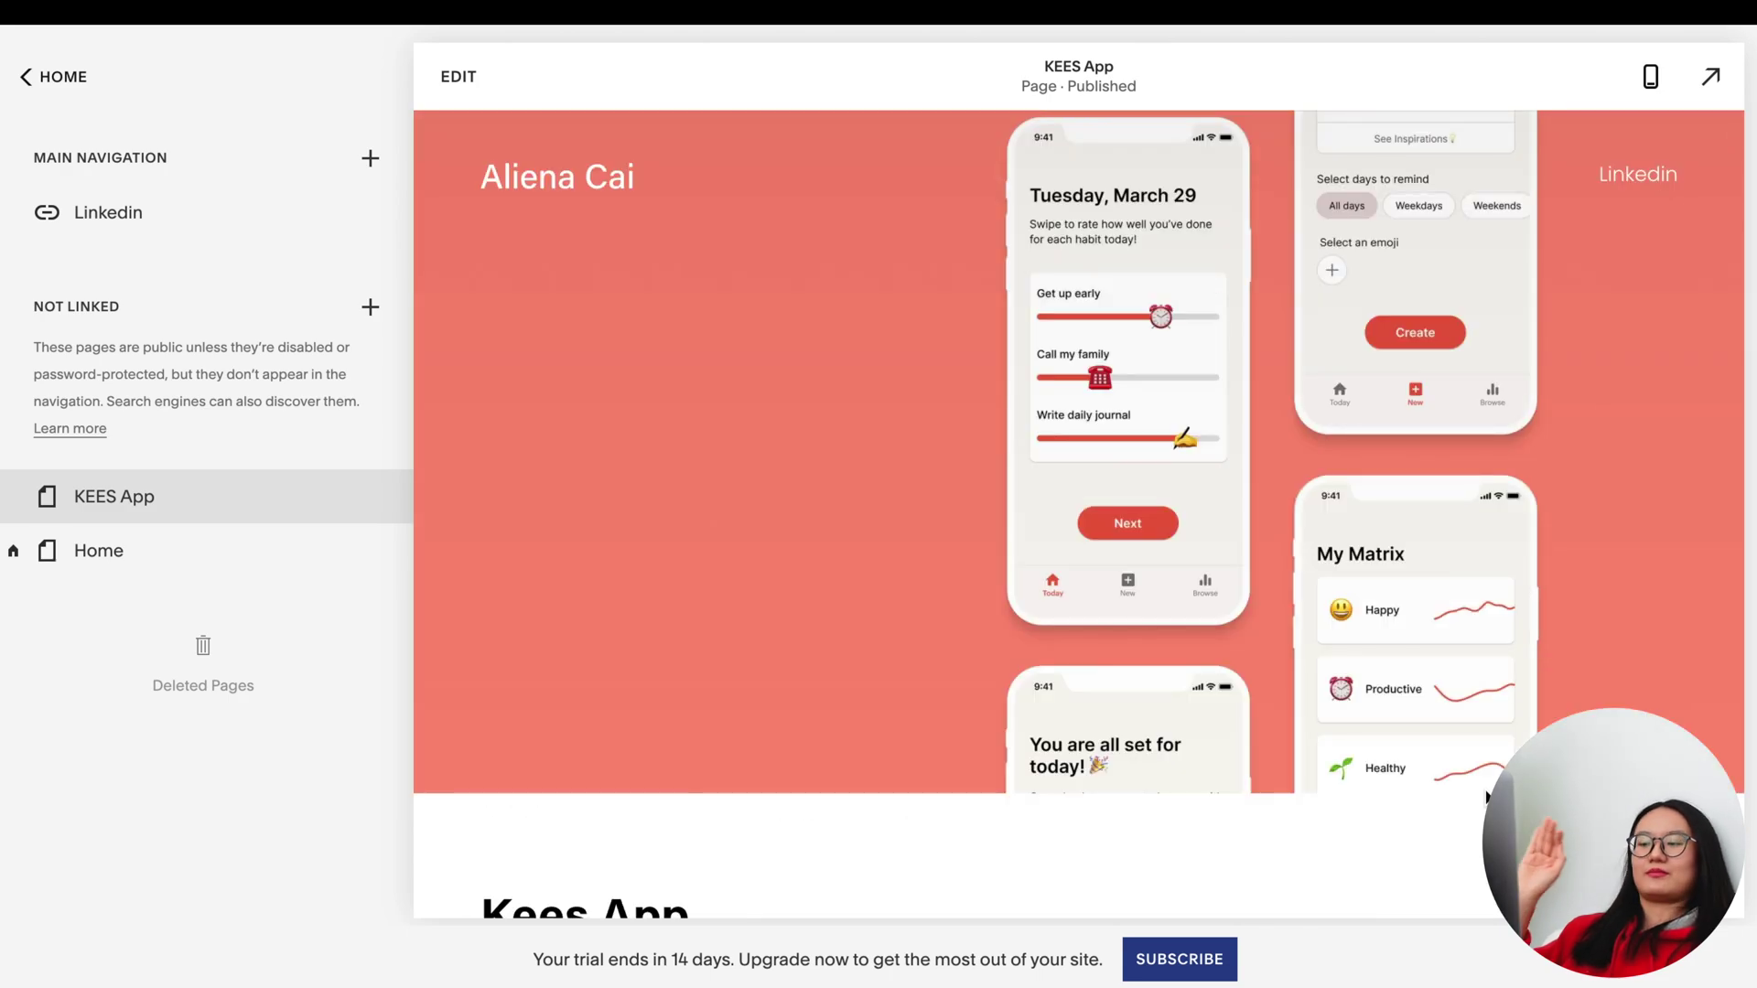
click(459, 76)
click(871, 282)
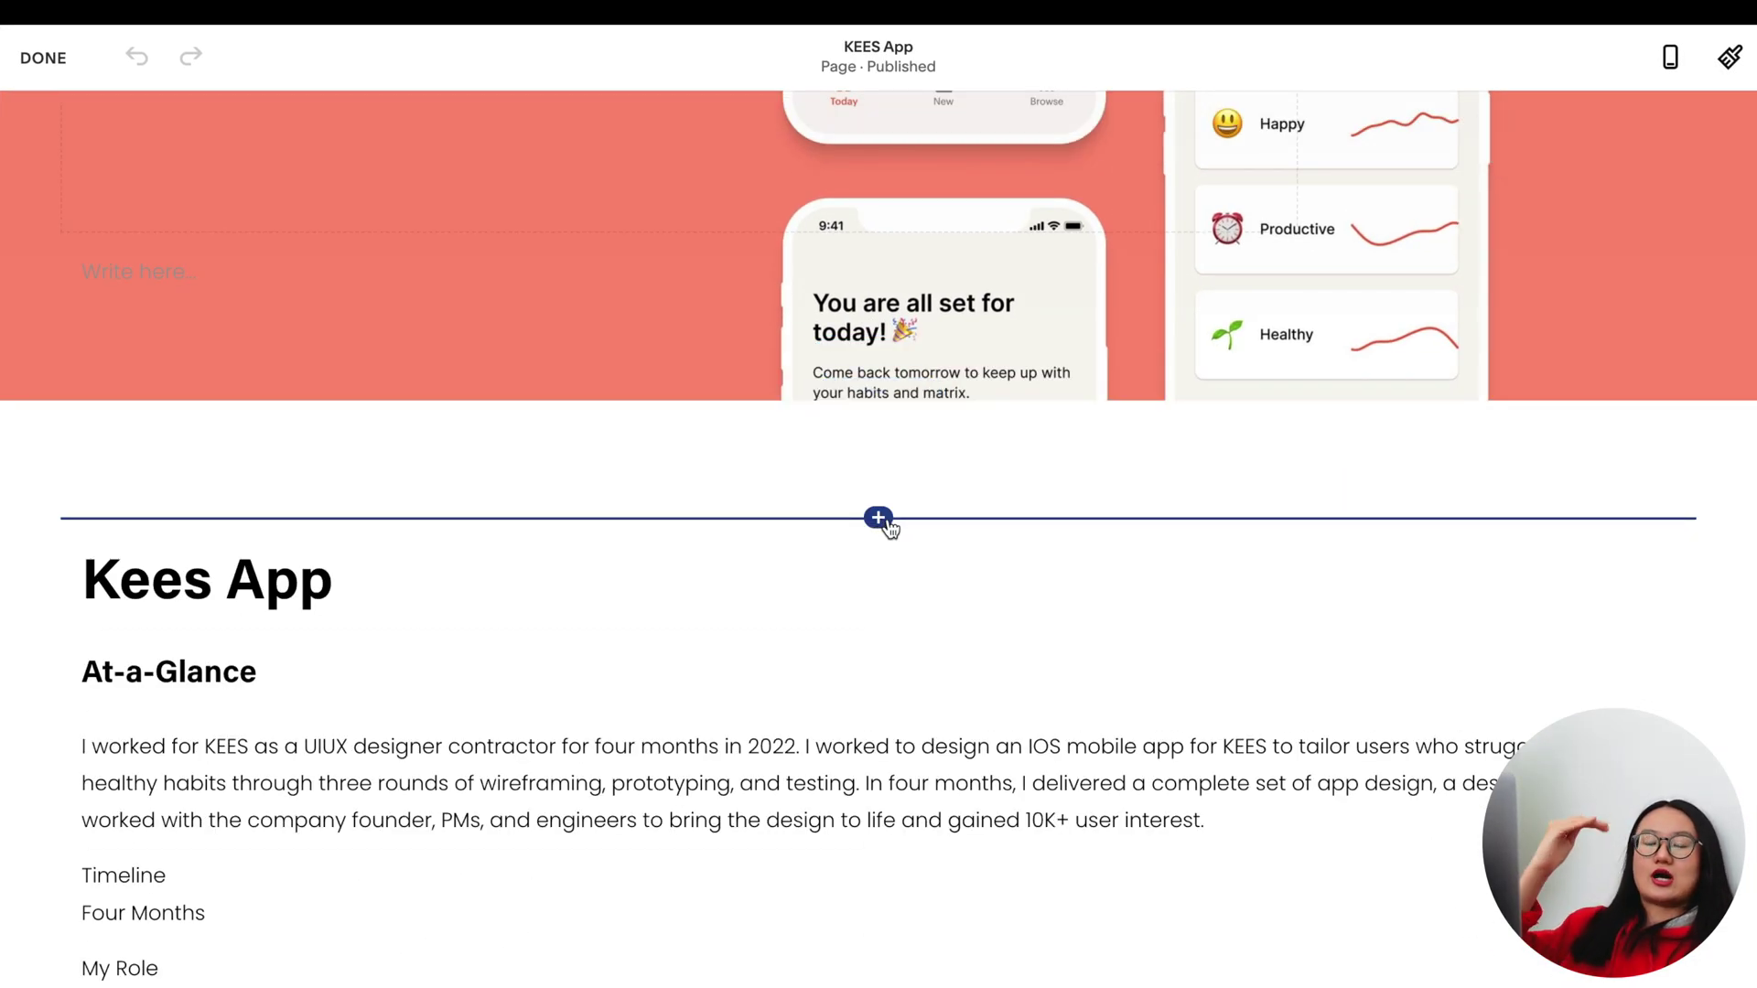
Add two spacer blocks and place them left and right of the Kees App text
click(878, 518)
click(1576, 492)
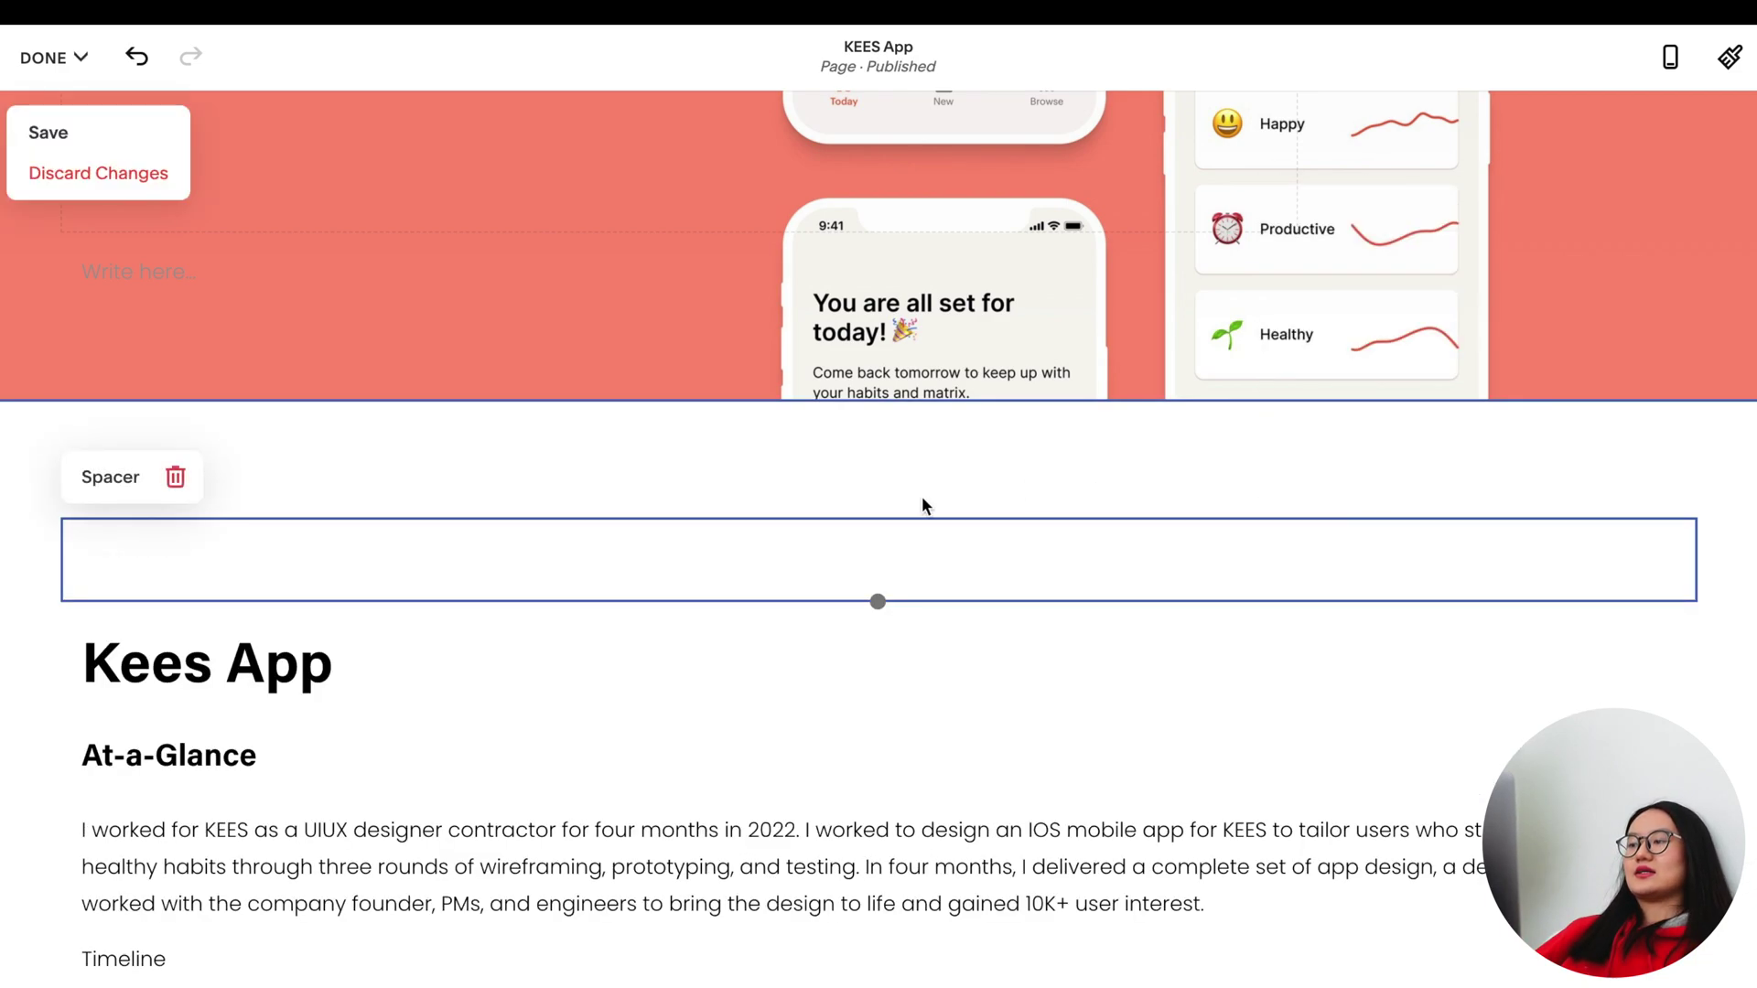
click(879, 600)
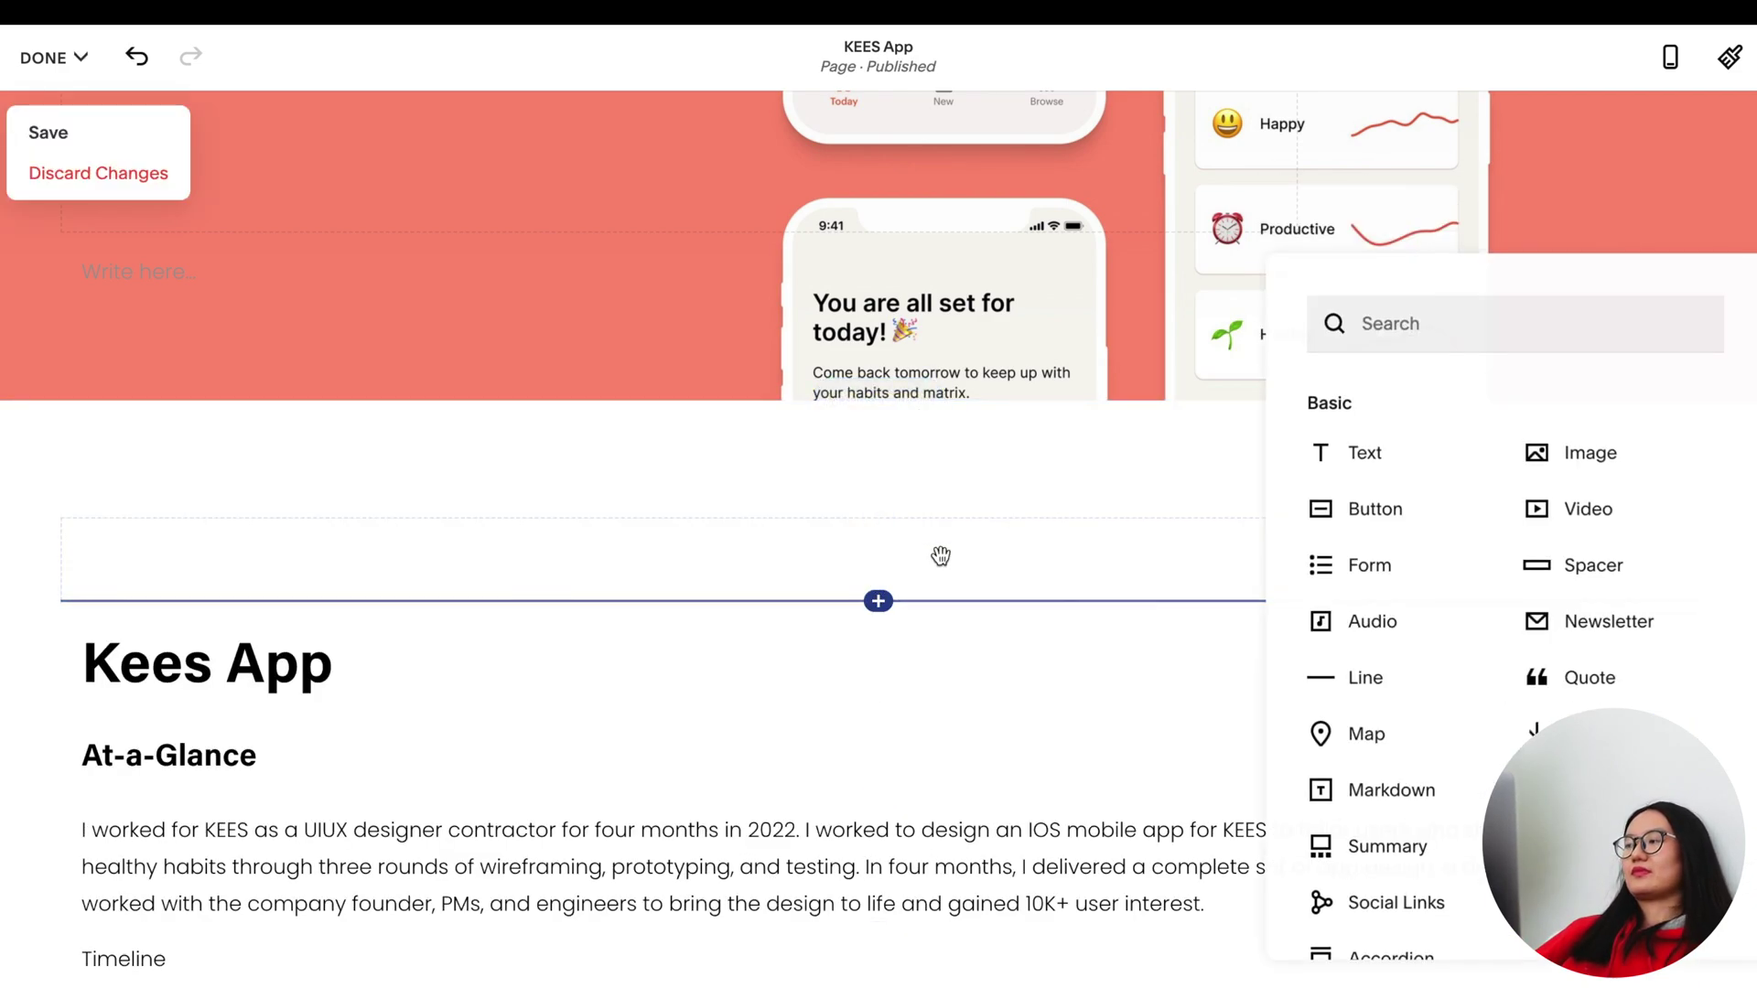
click(1566, 566)
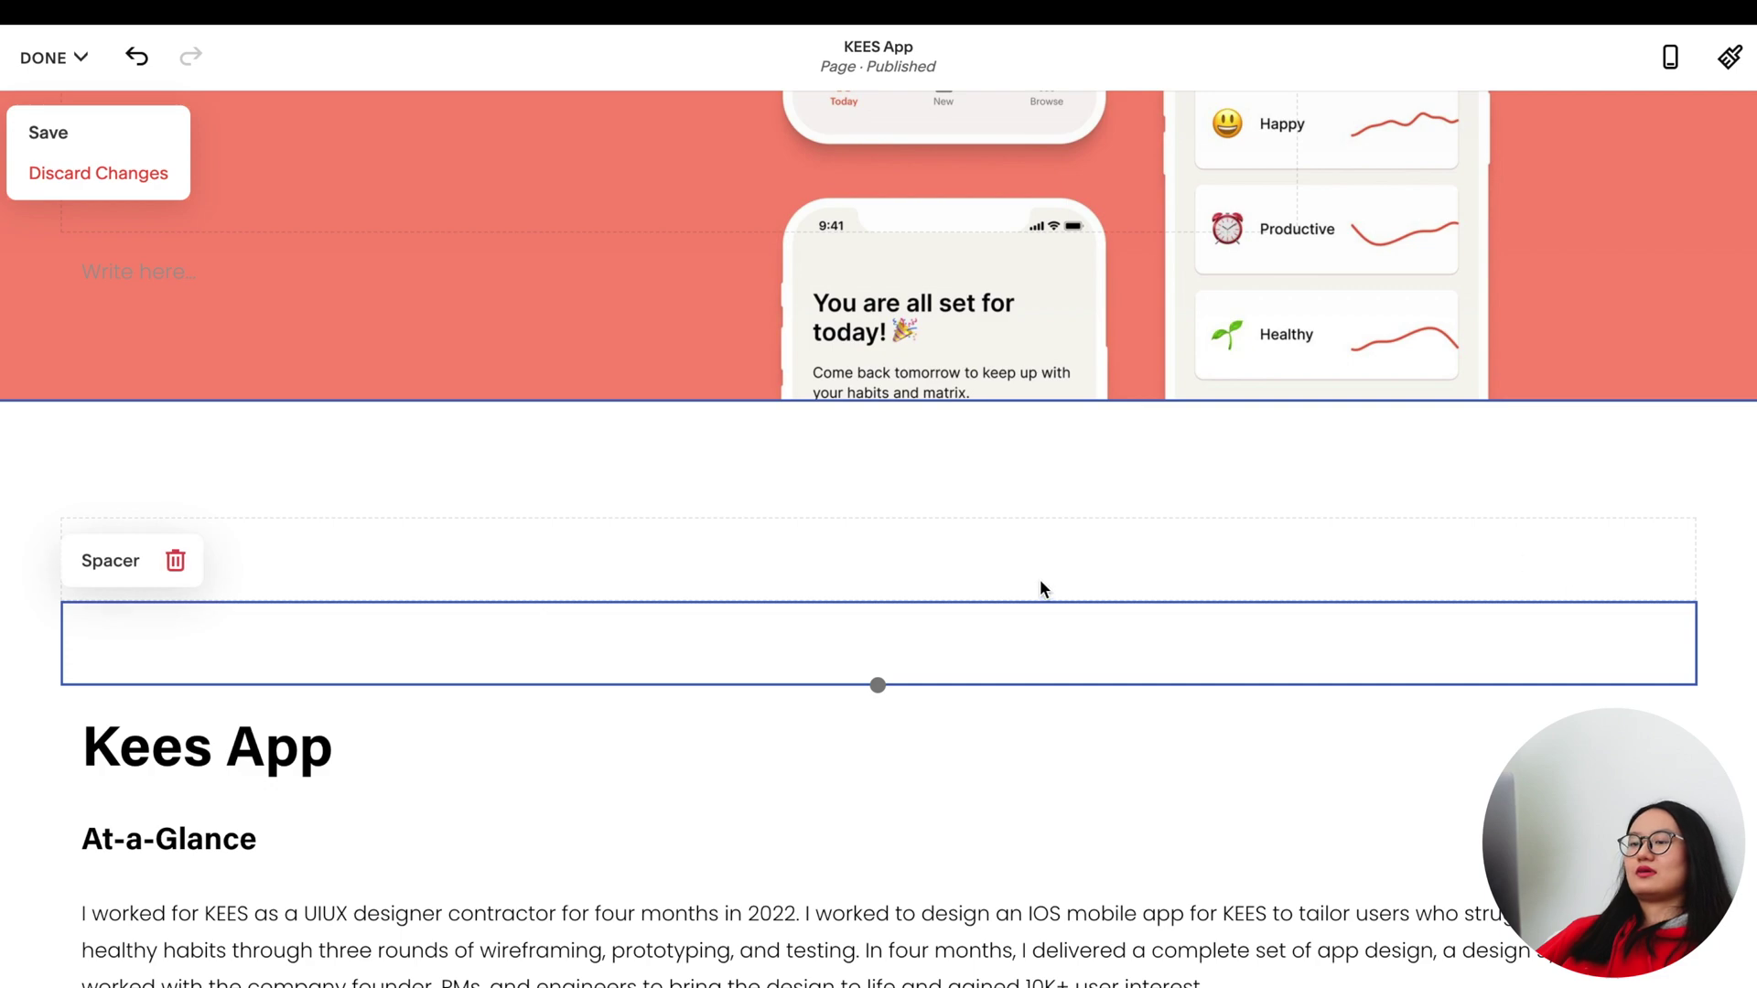
scroll(1039, 579, down, 4)
drag(1011, 249, 271, 459)
drag(1141, 345, 1612, 546)
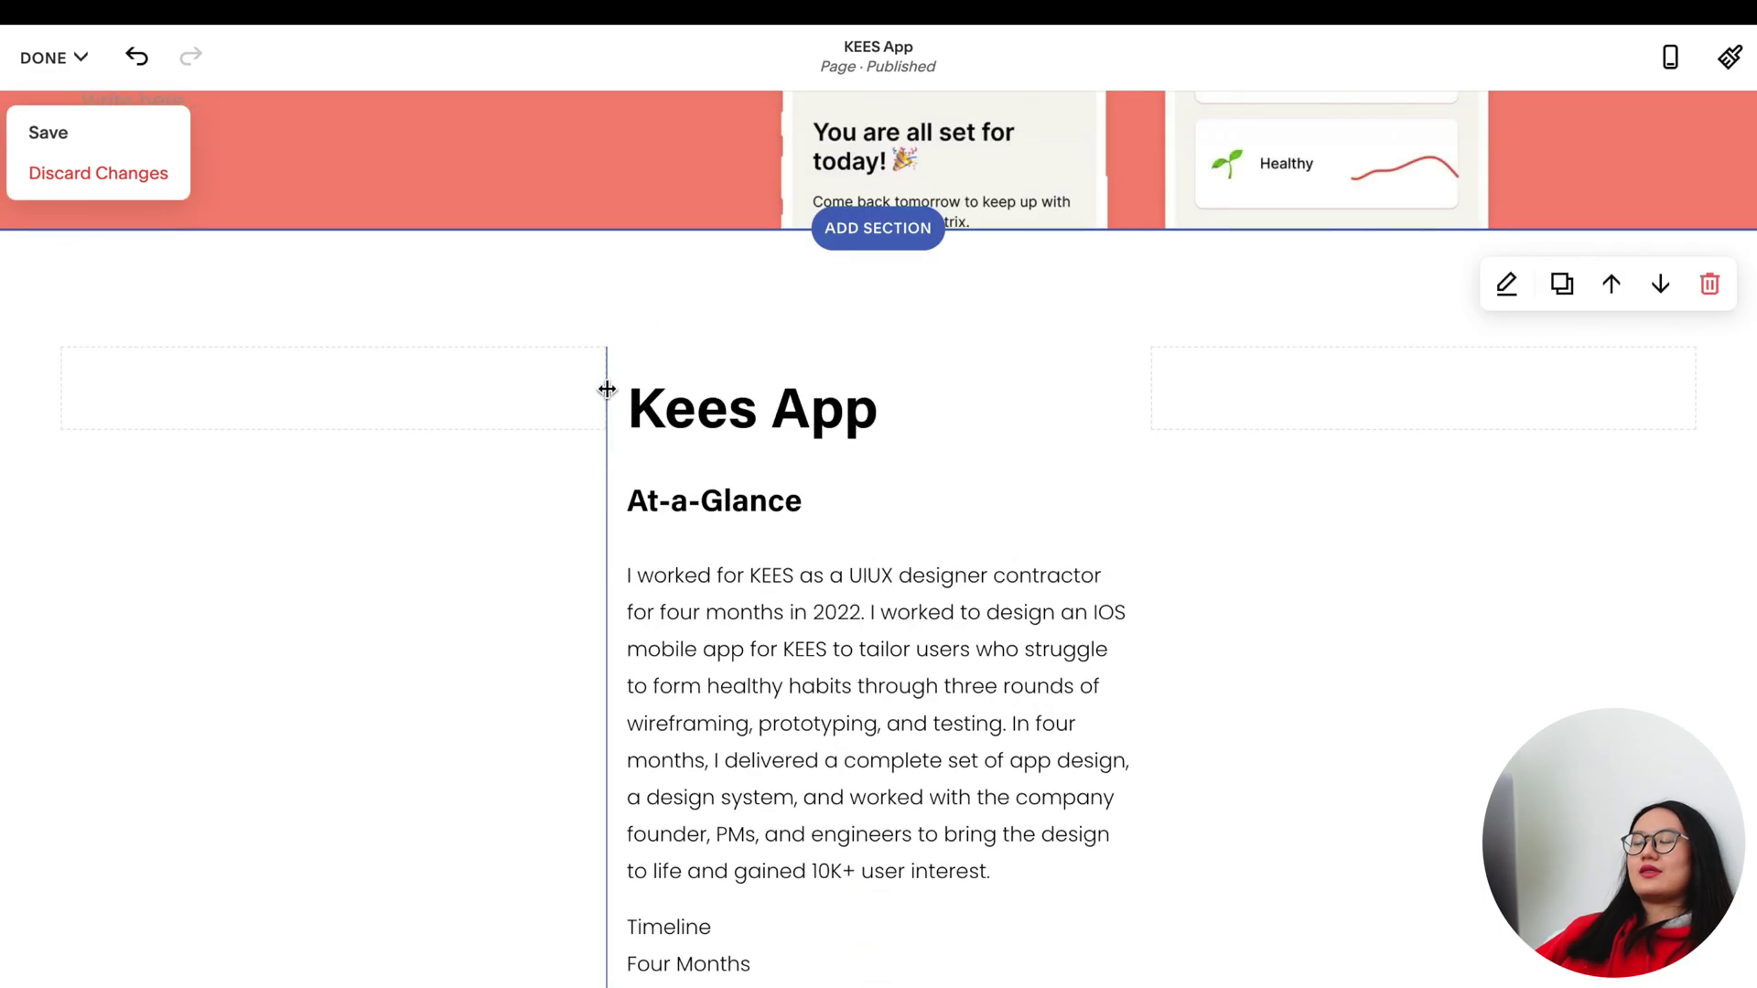
Drag the Kees App text column's edges outward into a wider, centered column
drag(606, 389, 222, 398)
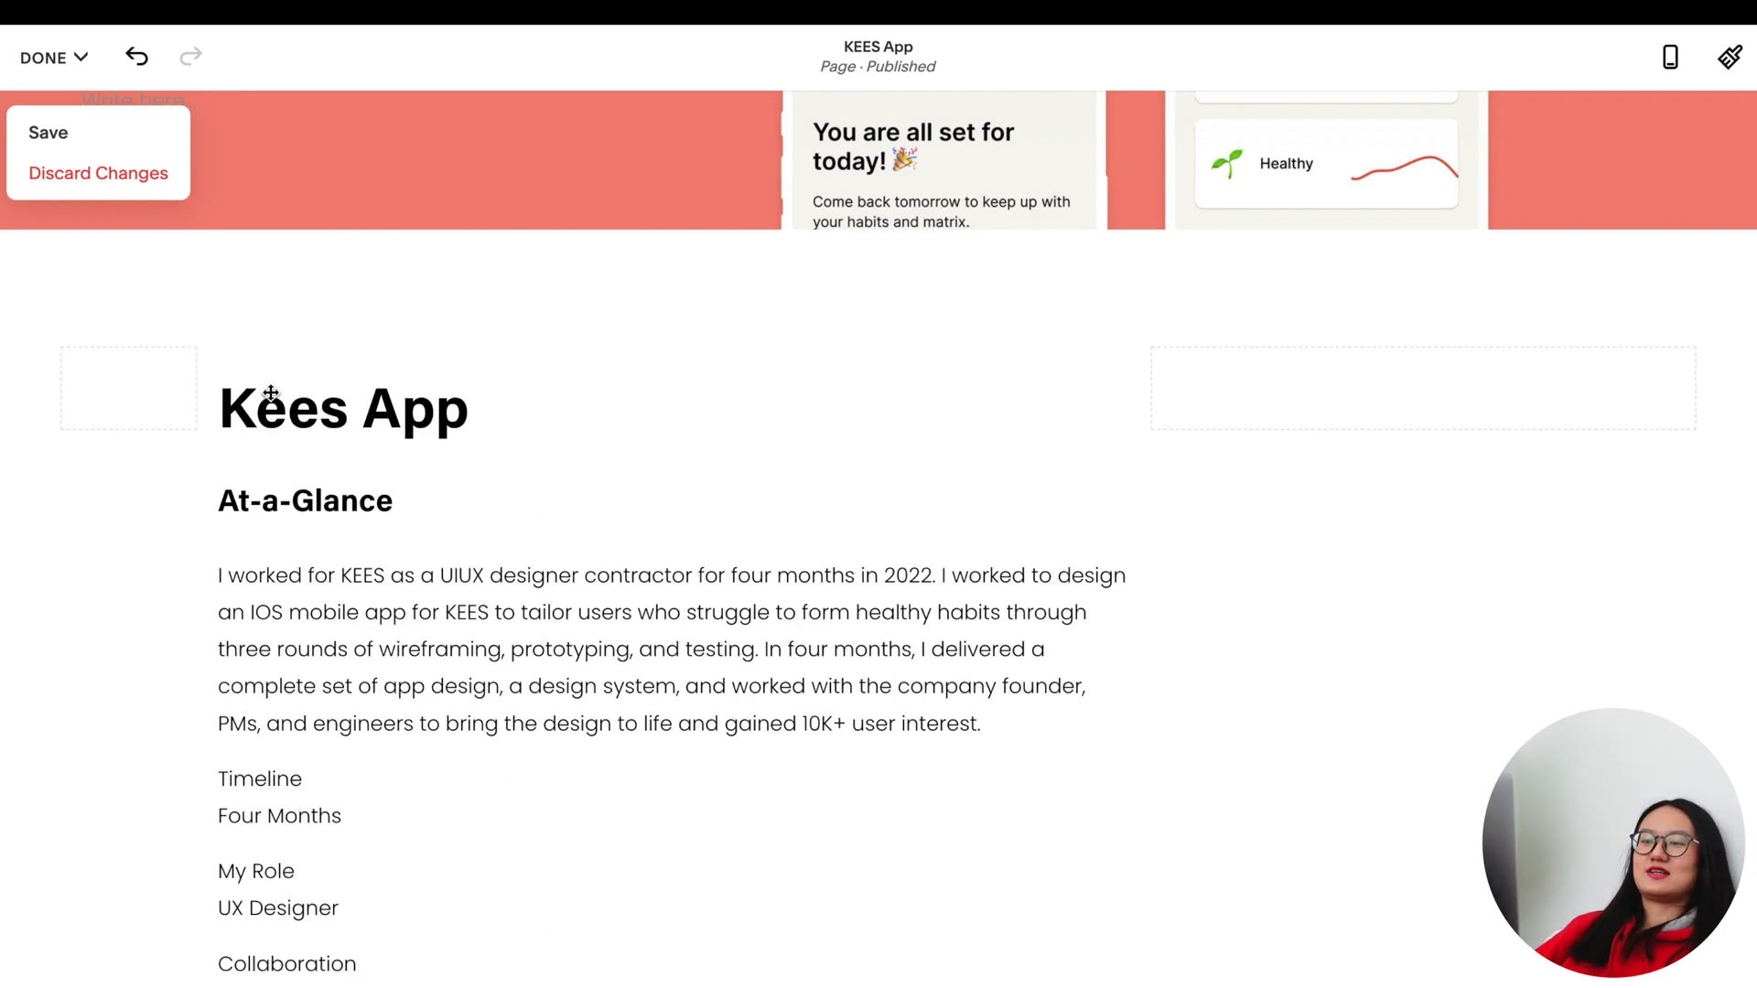
drag(271, 394, 314, 399)
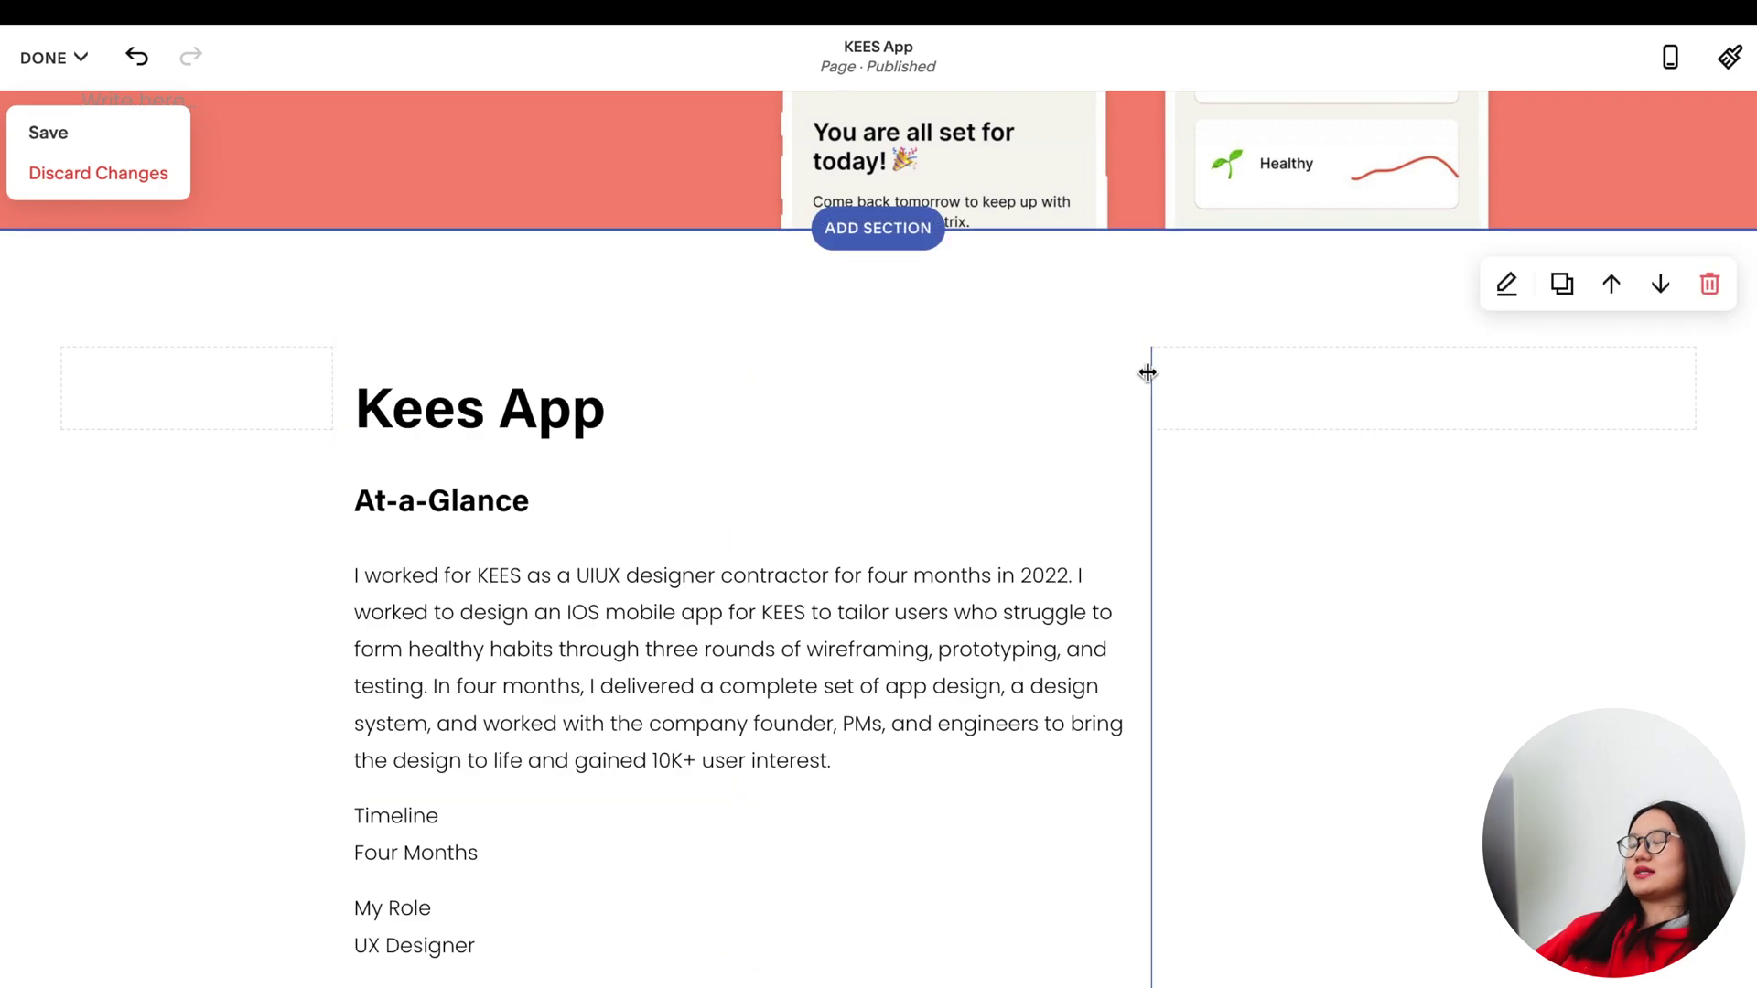
drag(1148, 372, 1430, 419)
scroll(733, 847, down, 3)
scroll(732, 847, up, 2)
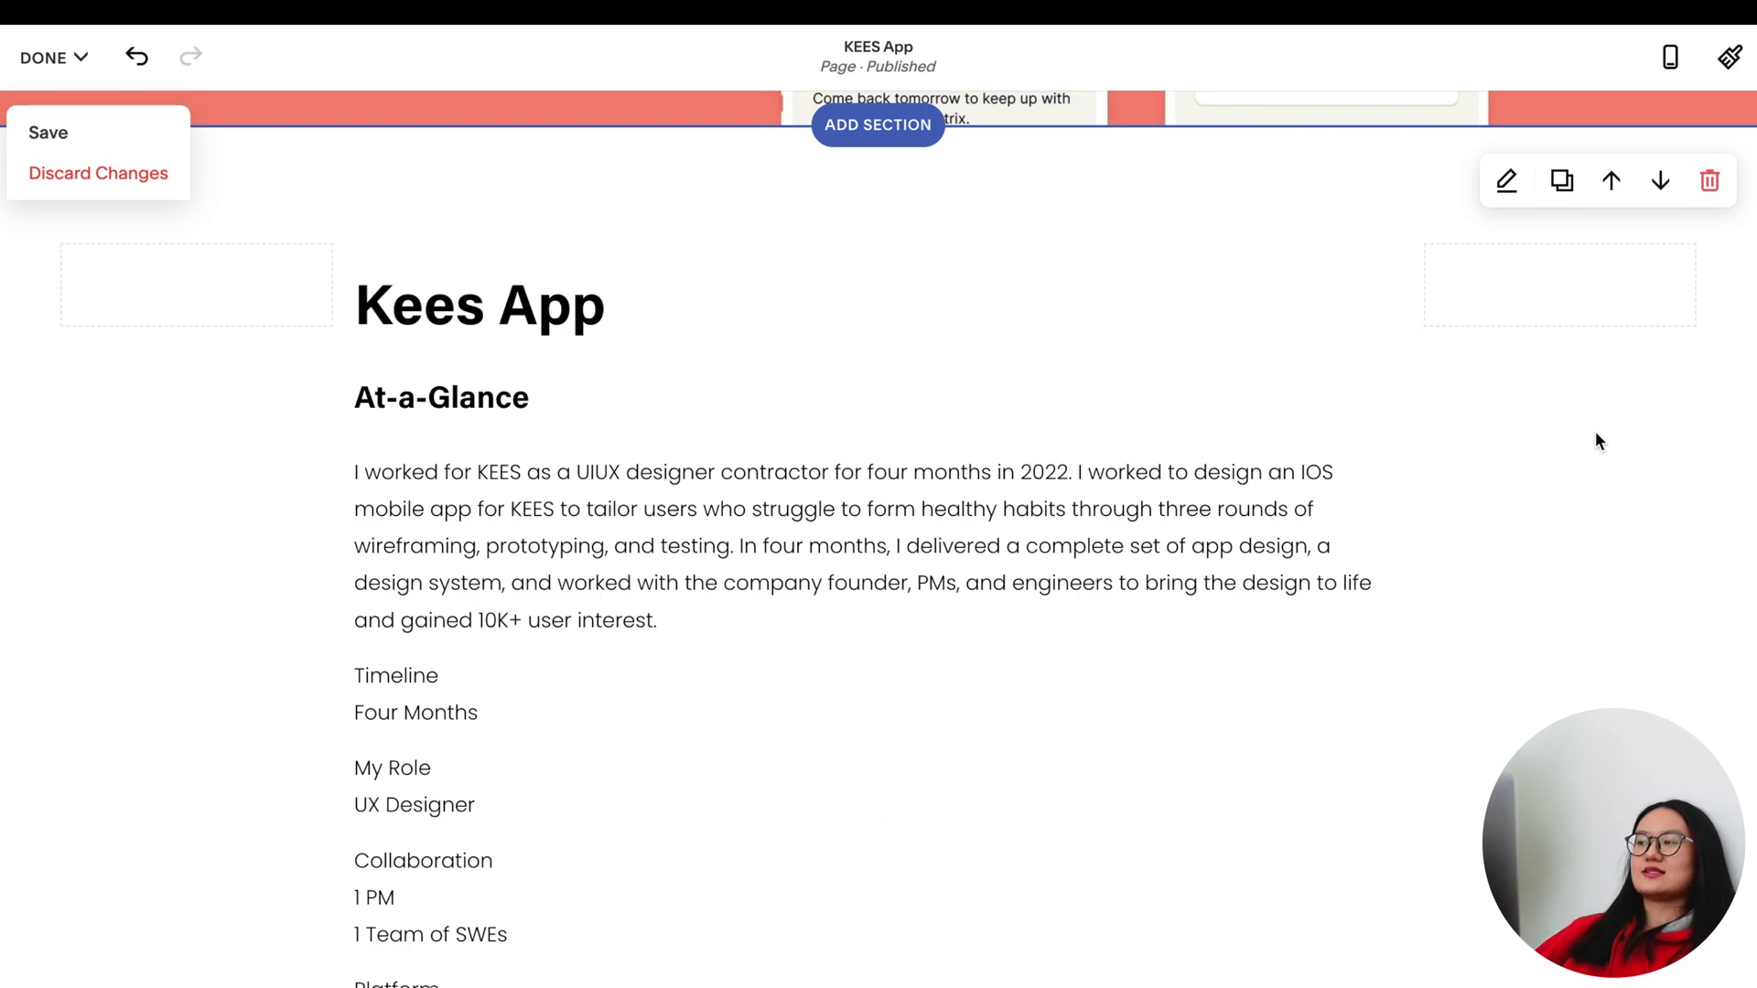
scroll(1482, 536, down, 10)
Bold the Timeline label in the At-a-Glance details text
scroll(1482, 539, down, 2)
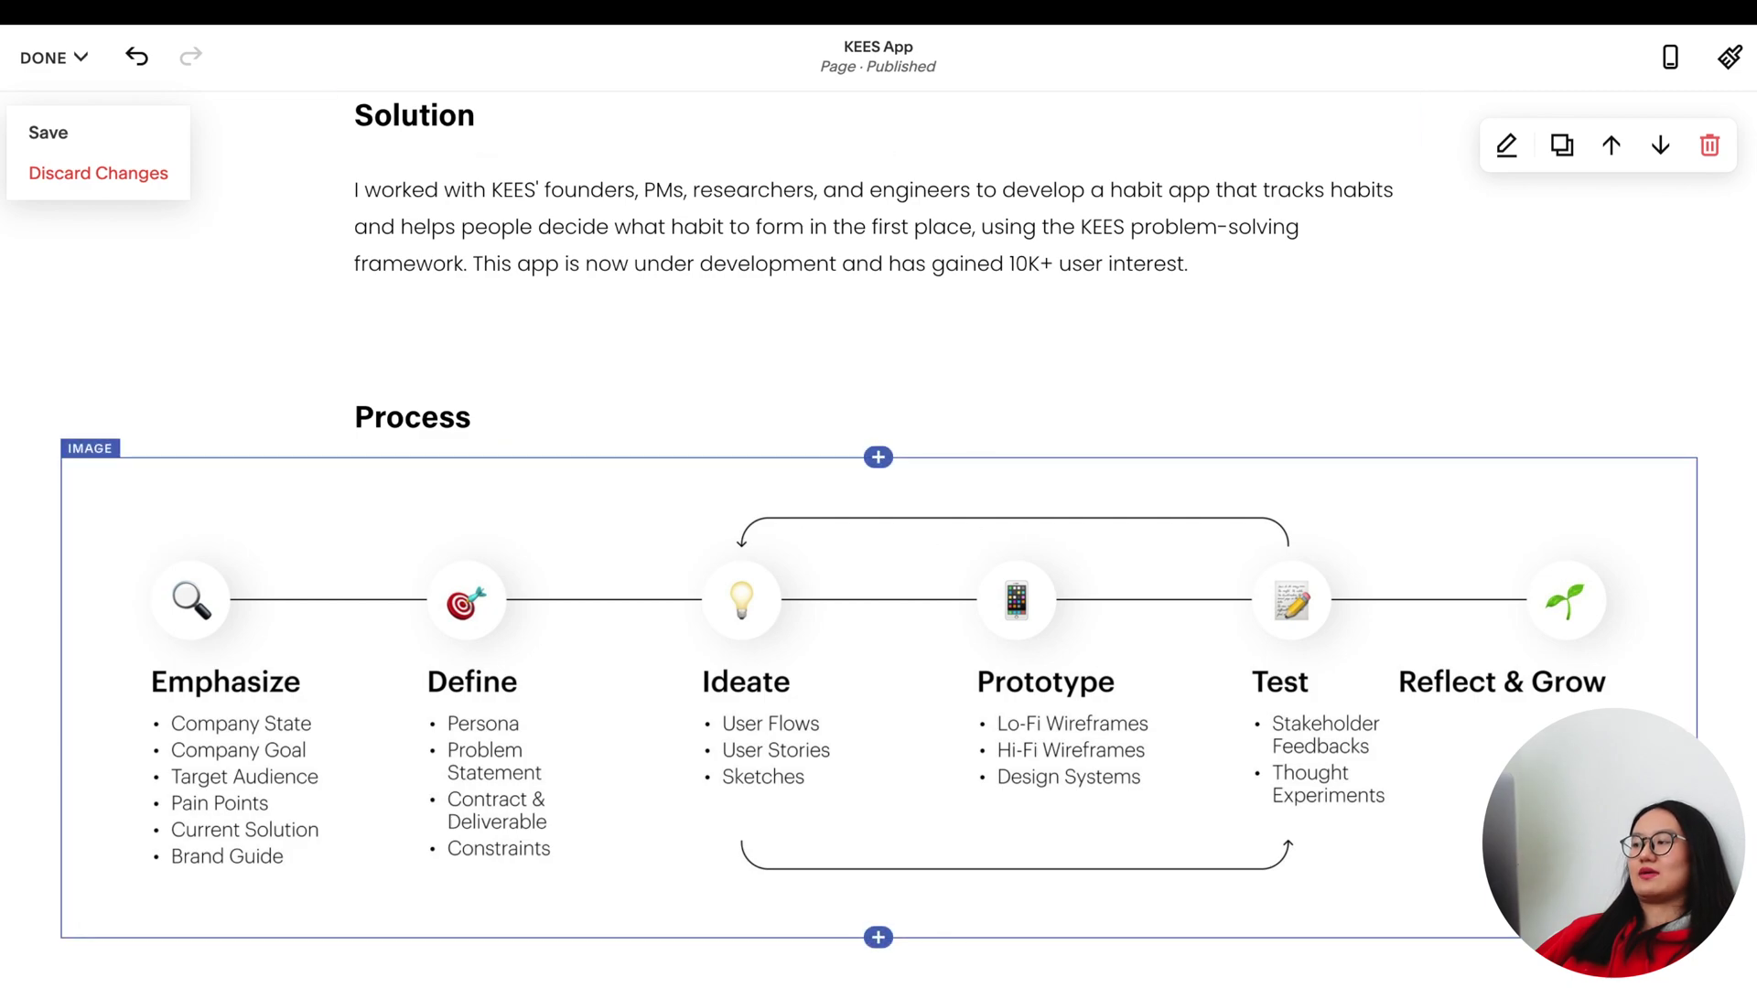
scroll(624, 458, up, 10)
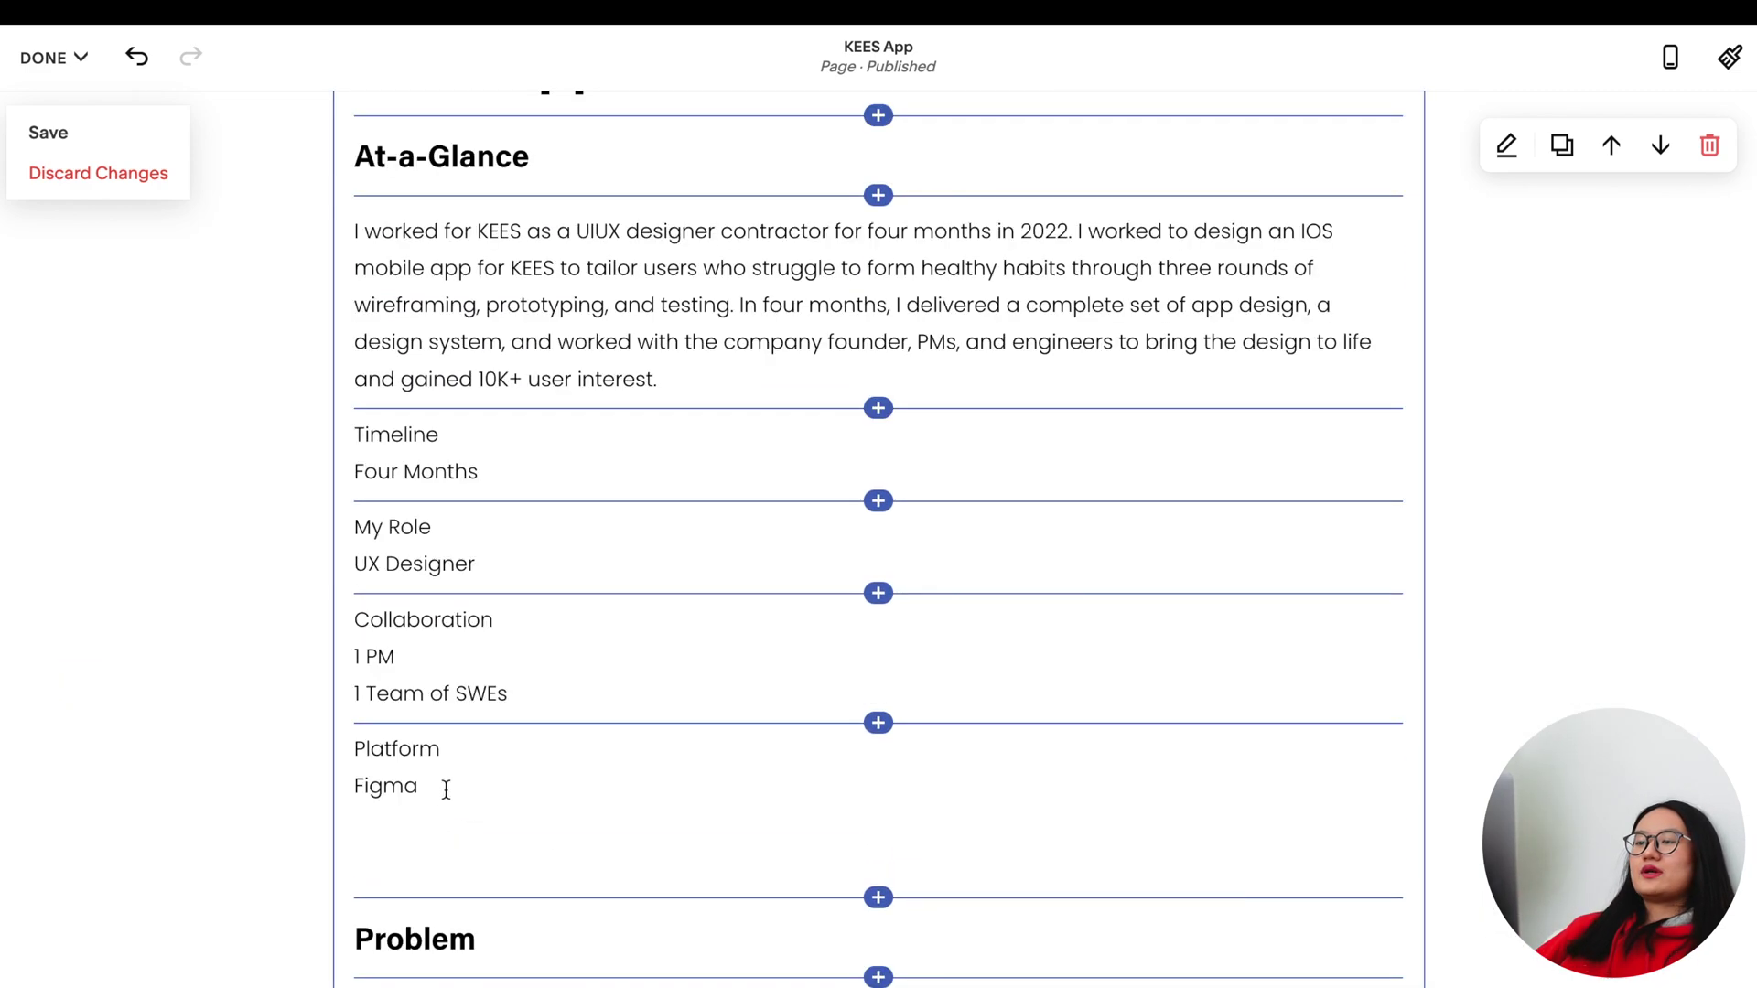
drag(446, 789, 350, 432)
click(500, 613)
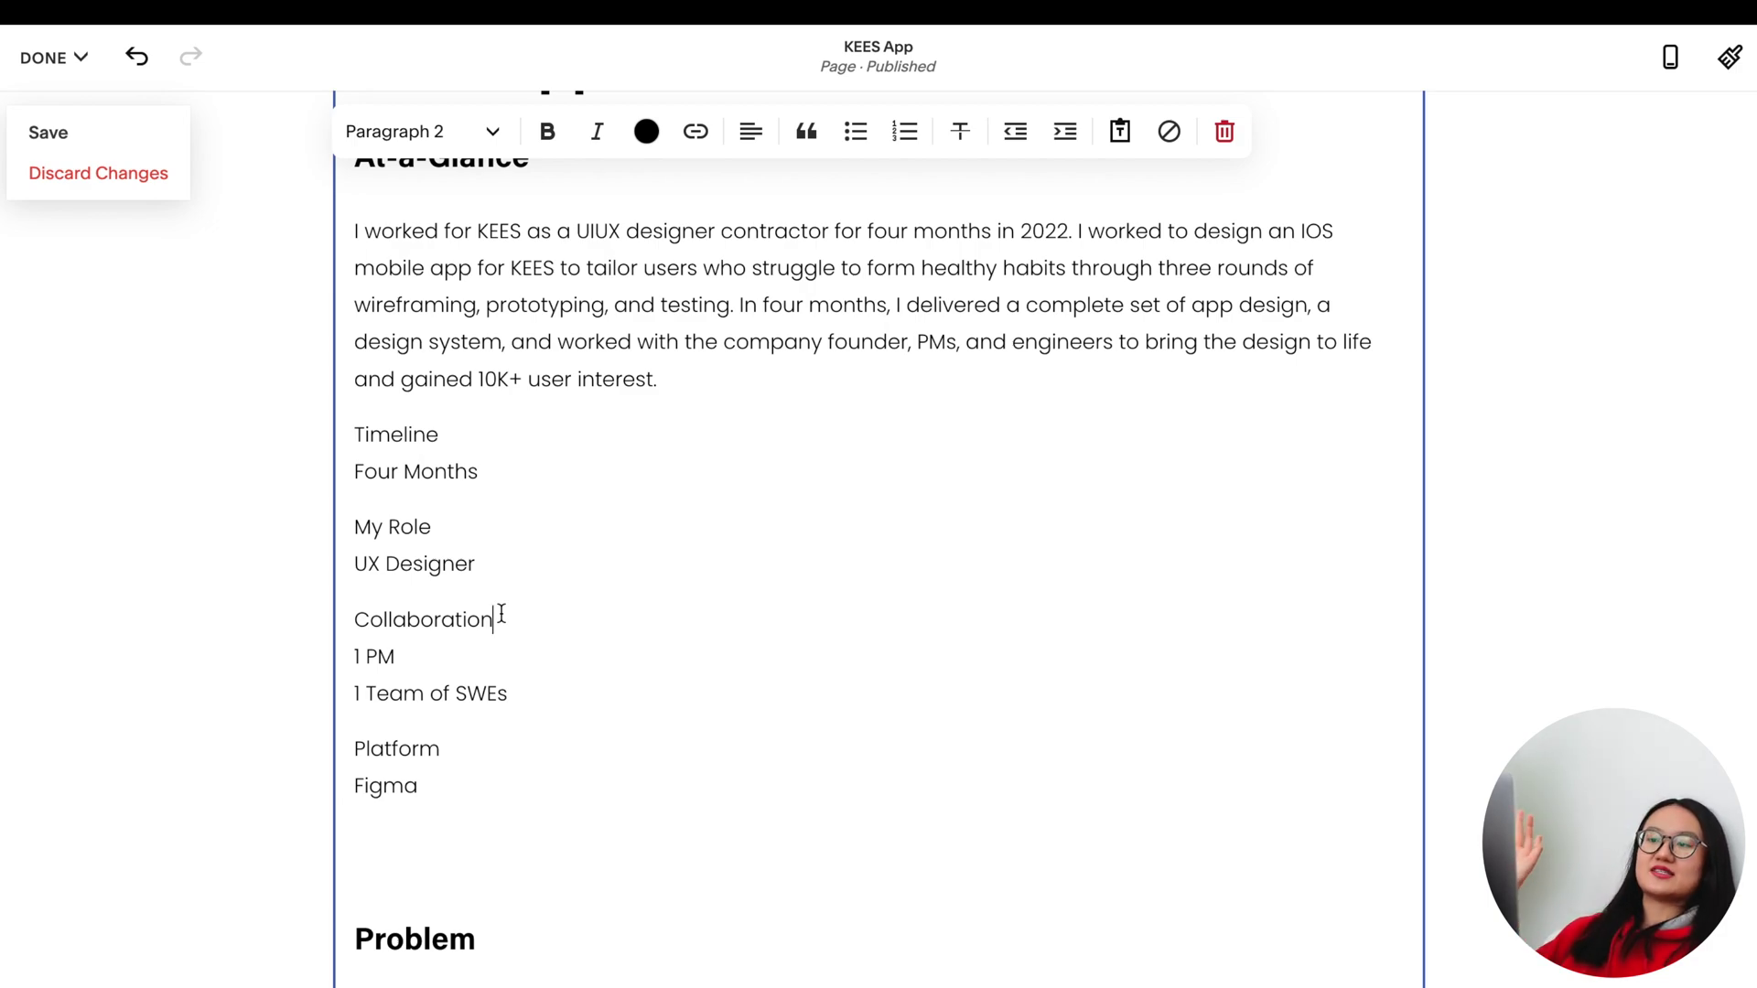
double_click(392, 429)
key(ctrl+b)
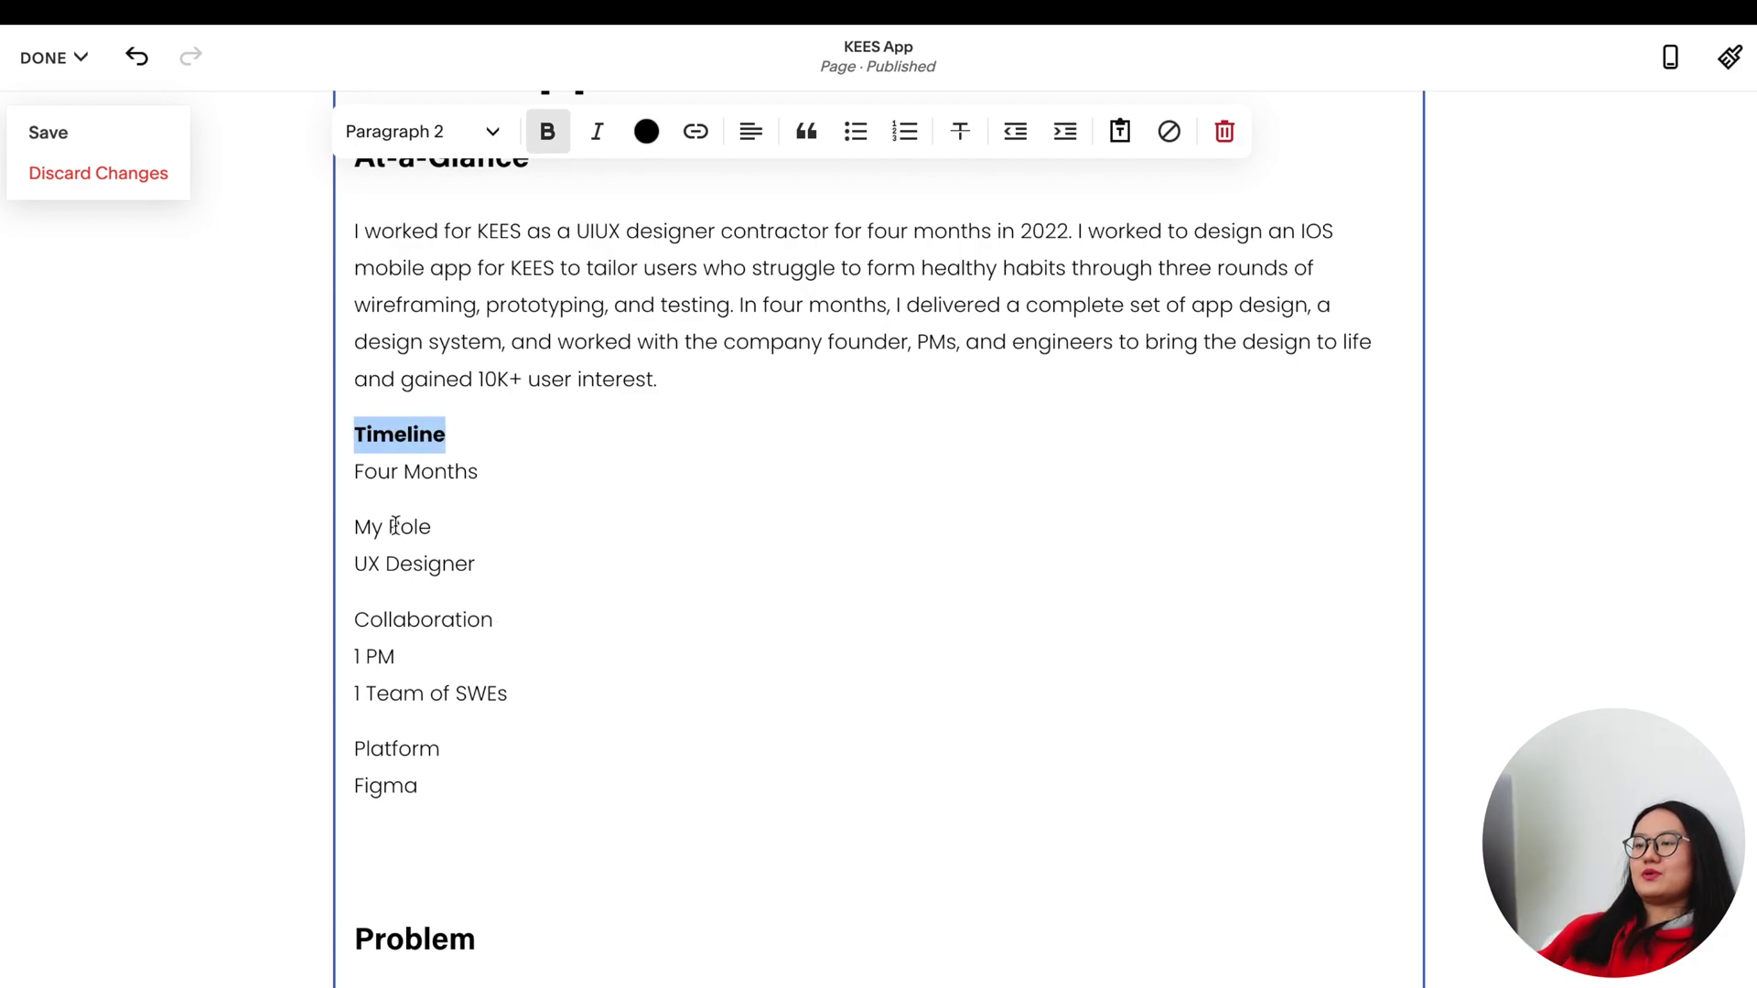
Bold the My Role, Collaboration and Platform labels and exit text editing
double_click(393, 529)
triple_click(389, 536)
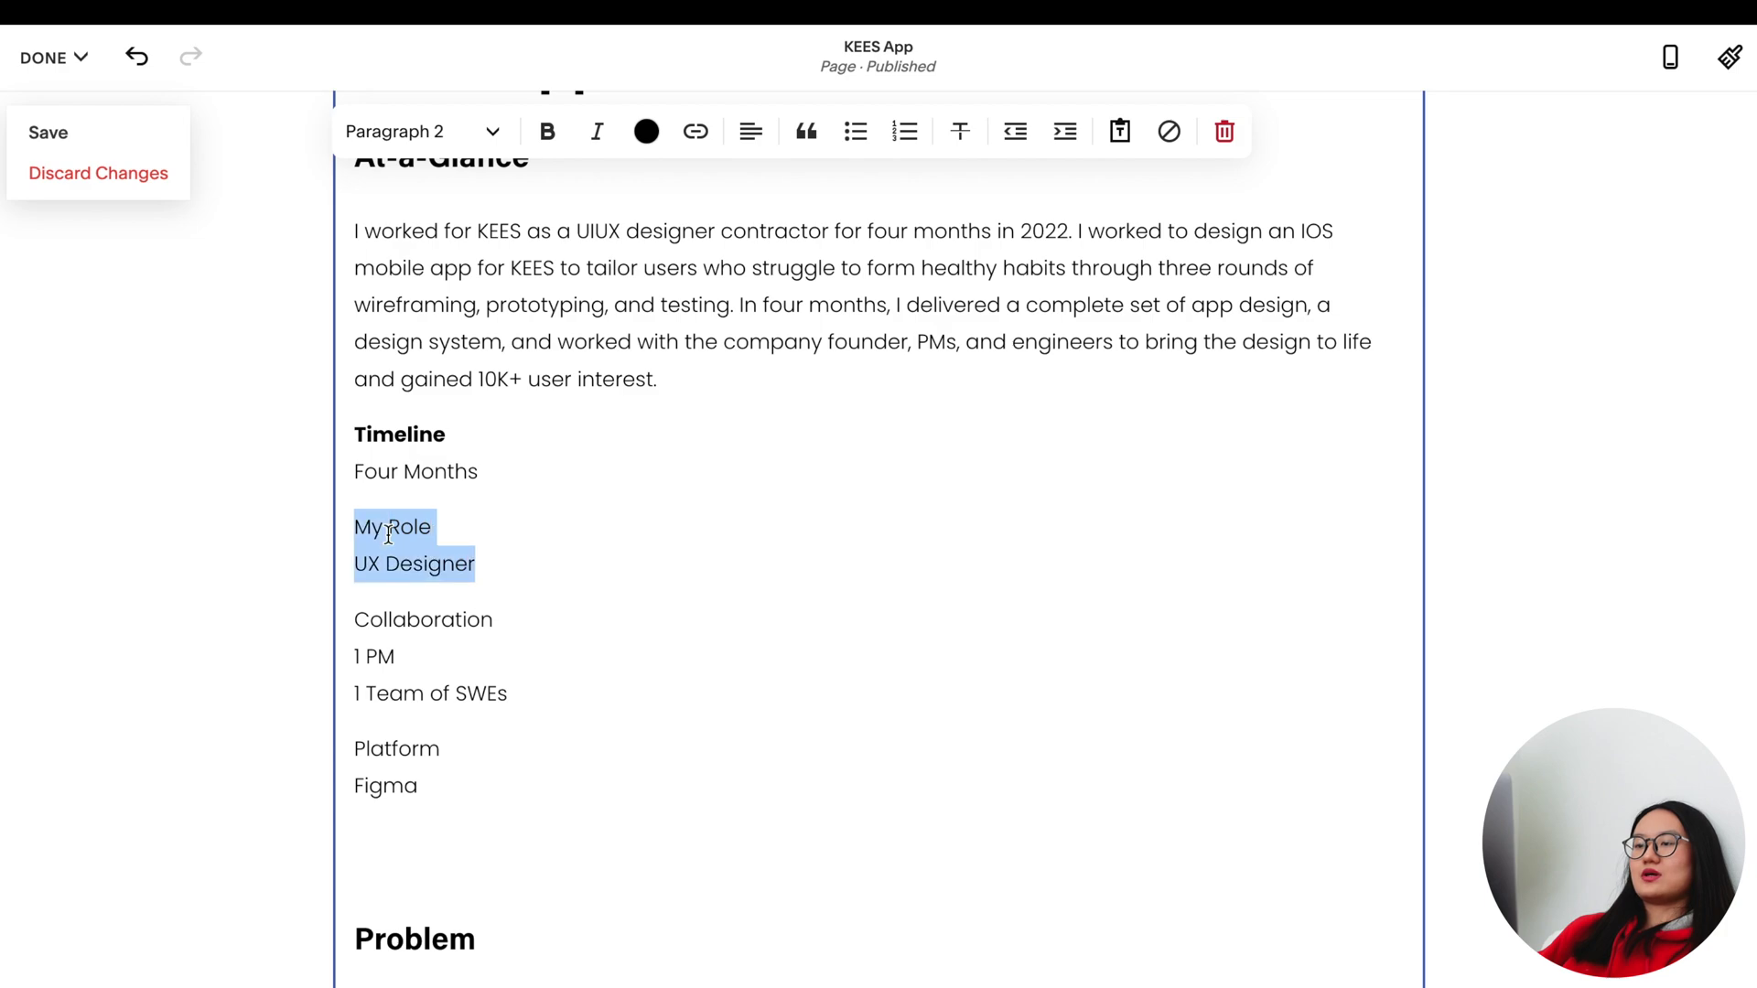
drag(364, 529, 451, 530)
key(ctrl+b)
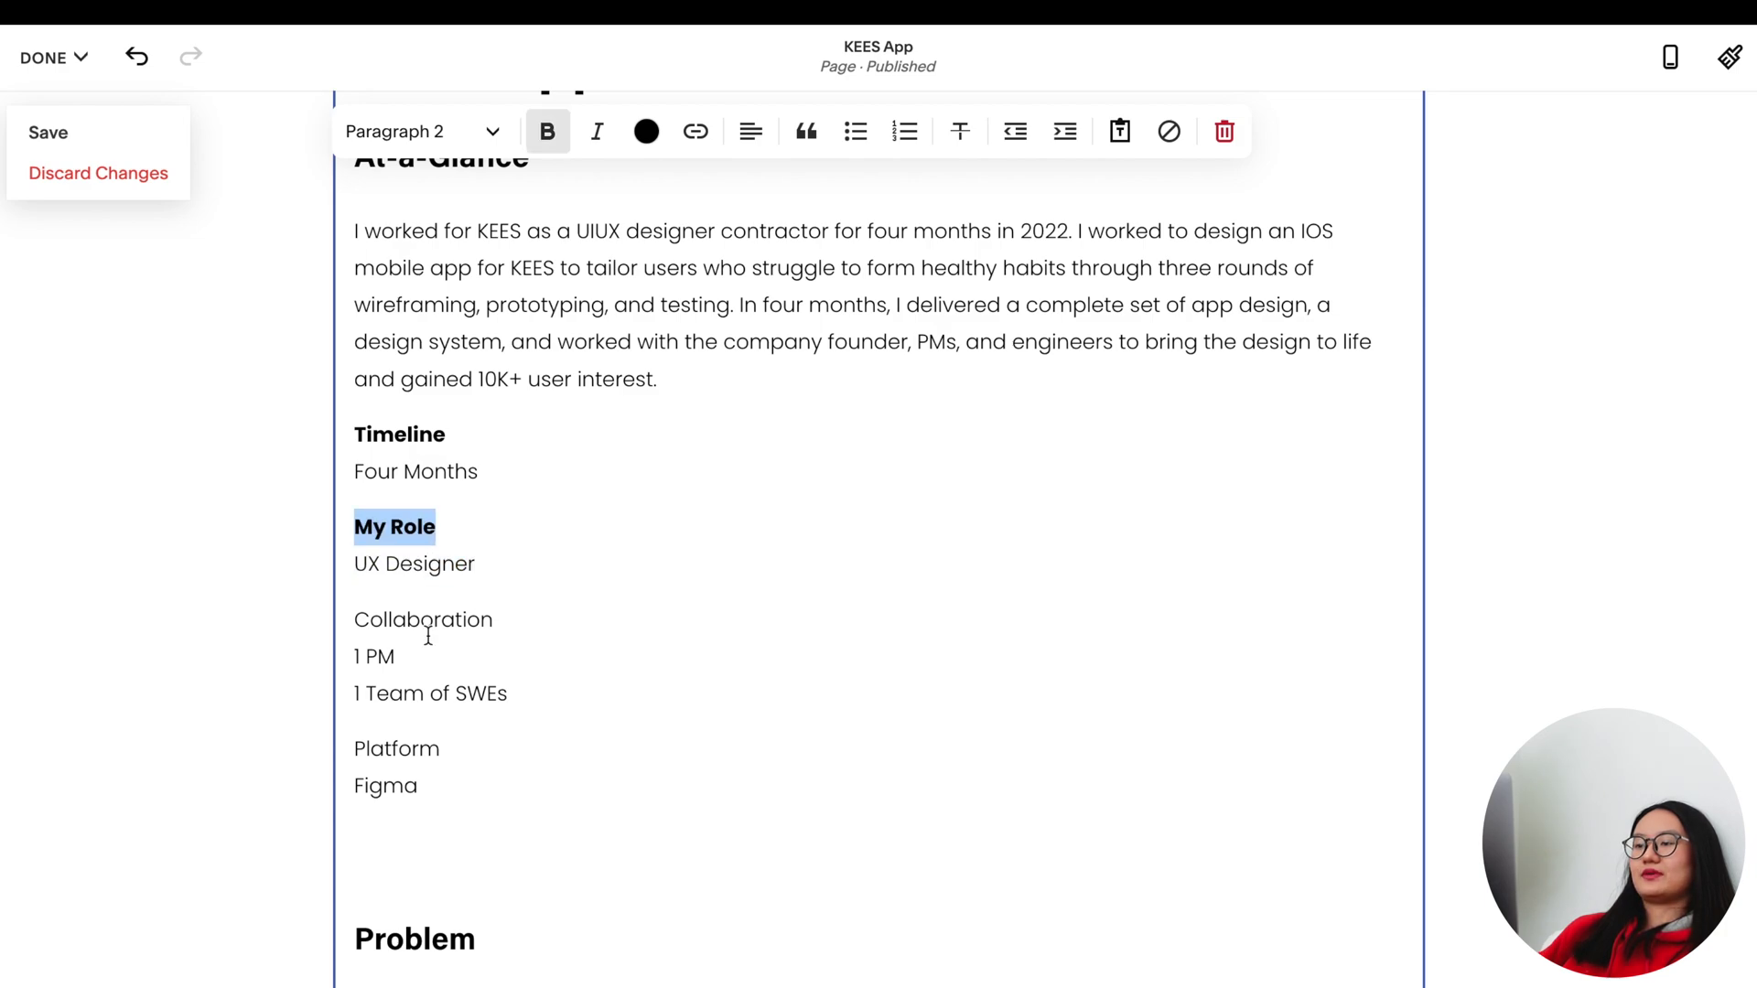
drag(494, 624, 349, 624)
key(ctrl+b)
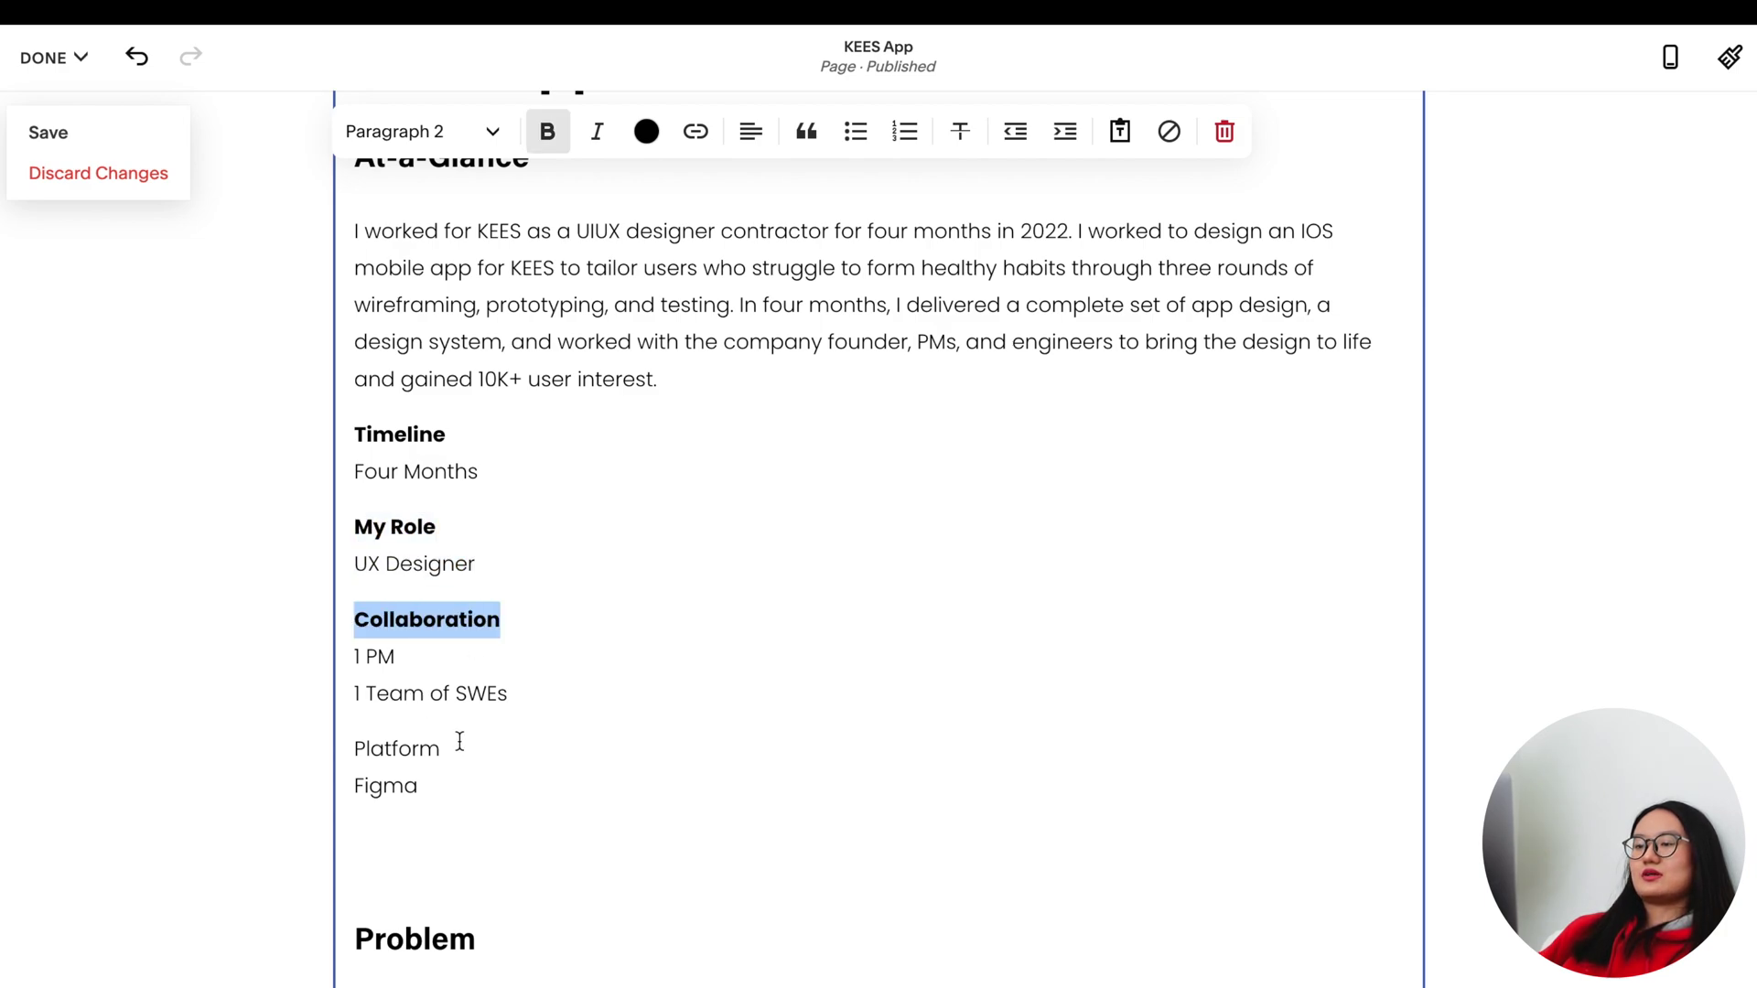
drag(459, 741, 381, 744)
key(ctrl+b)
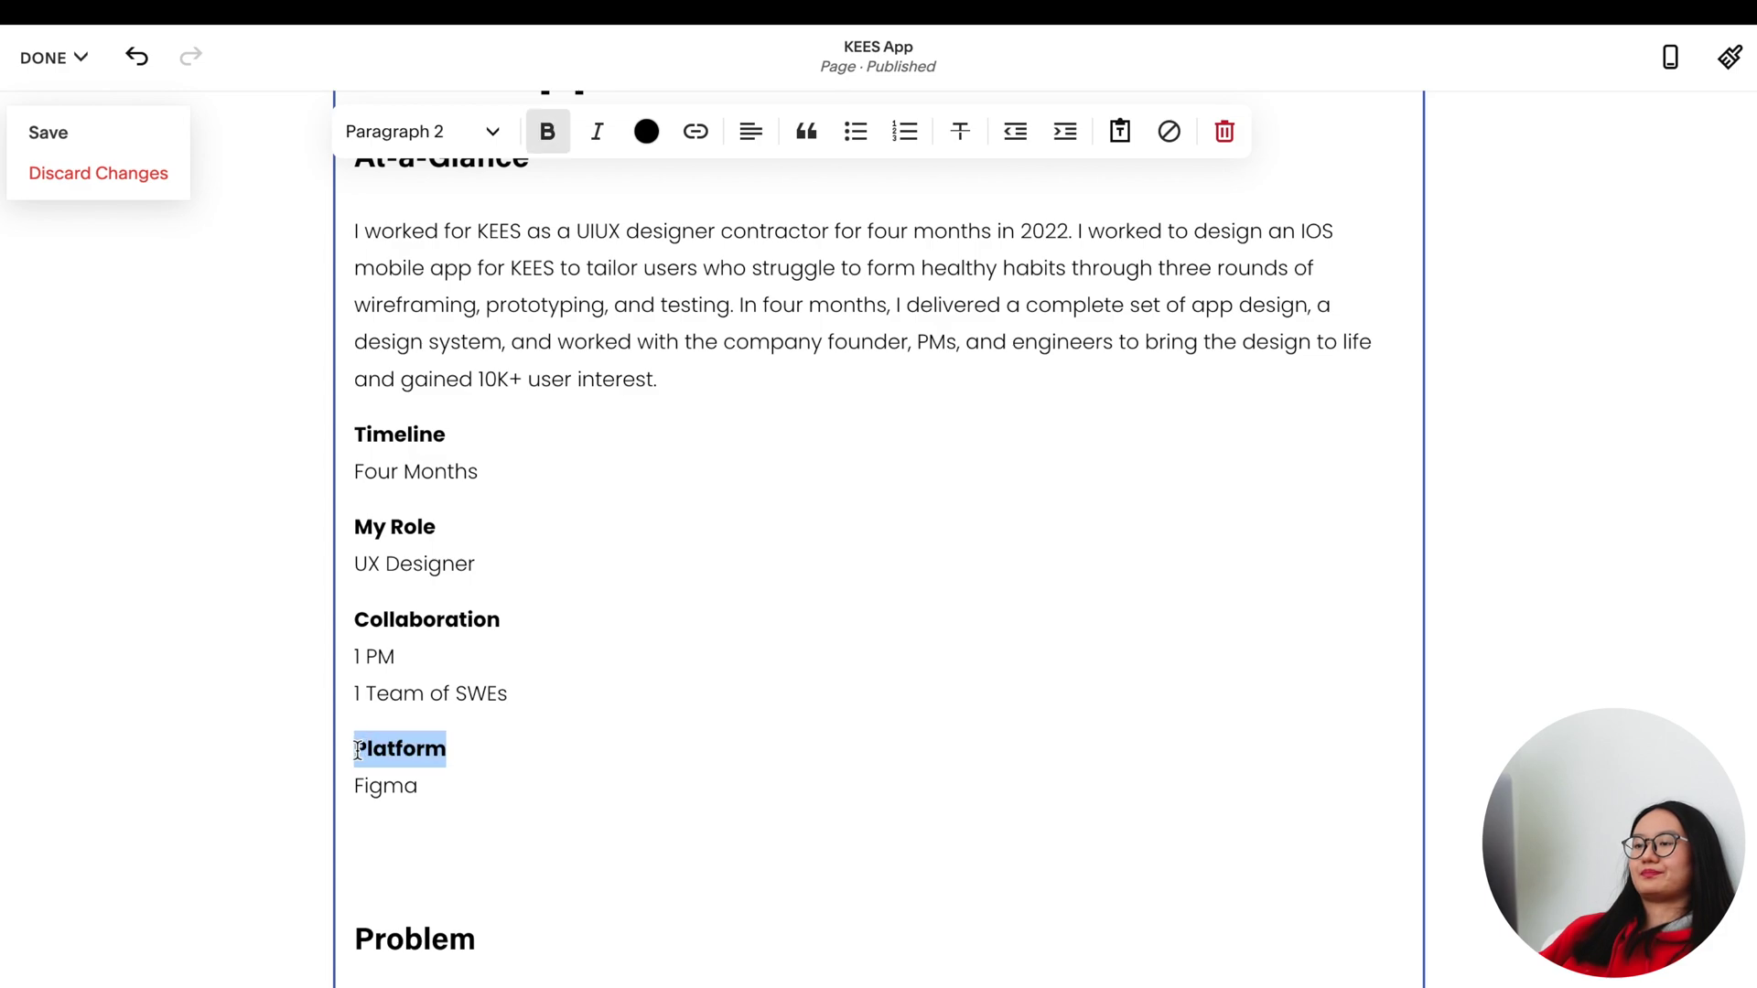
key(Escape)
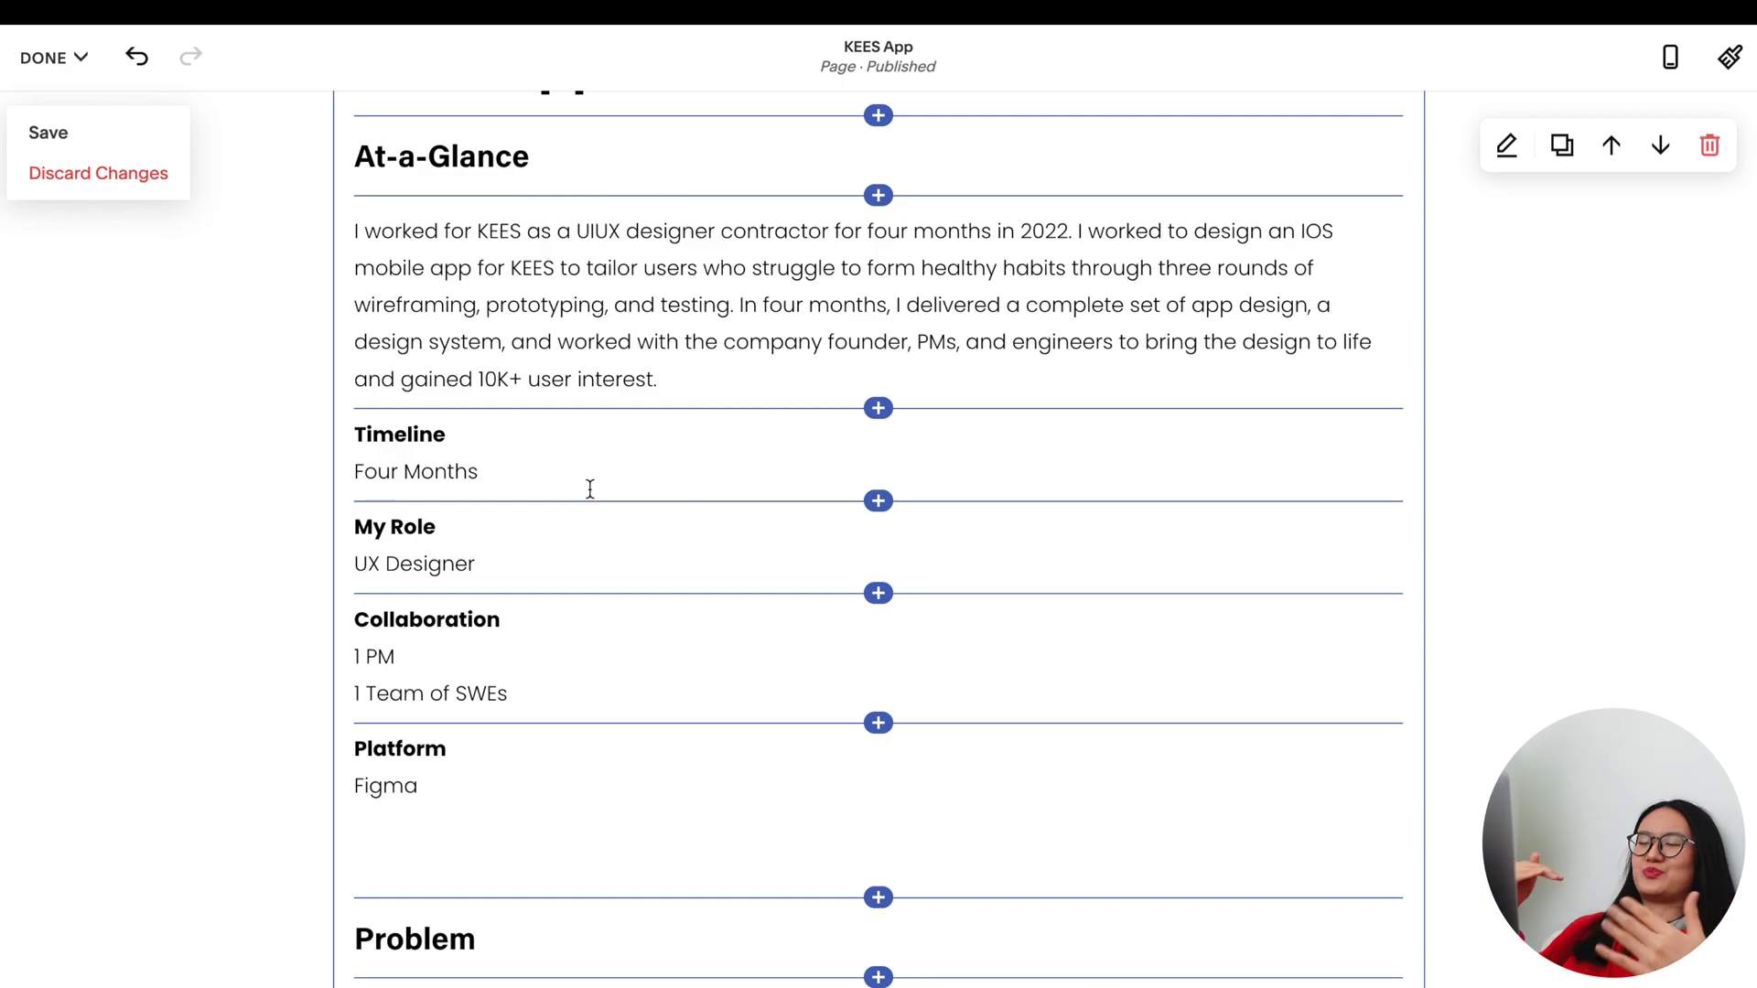
Insert divider lines above Timeline, below Timeline, below My Role and above Platform
click(878, 409)
click(1423, 522)
scroll(960, 539, down, 1)
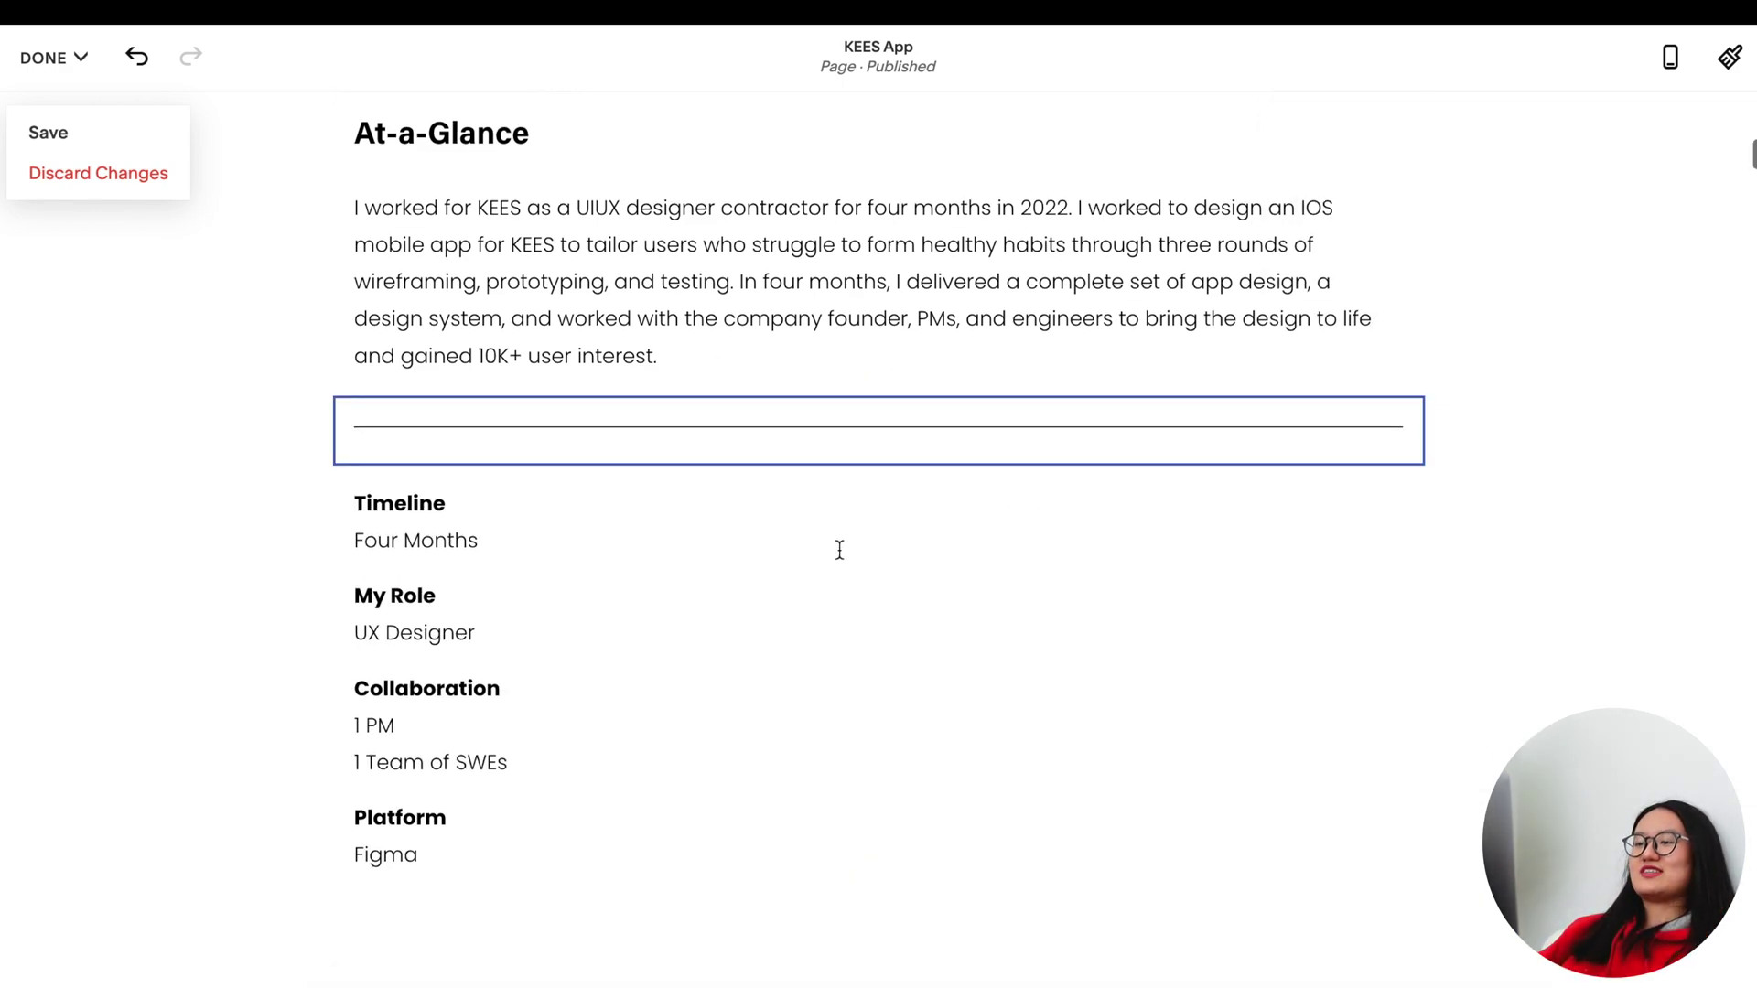
click(878, 568)
click(1336, 642)
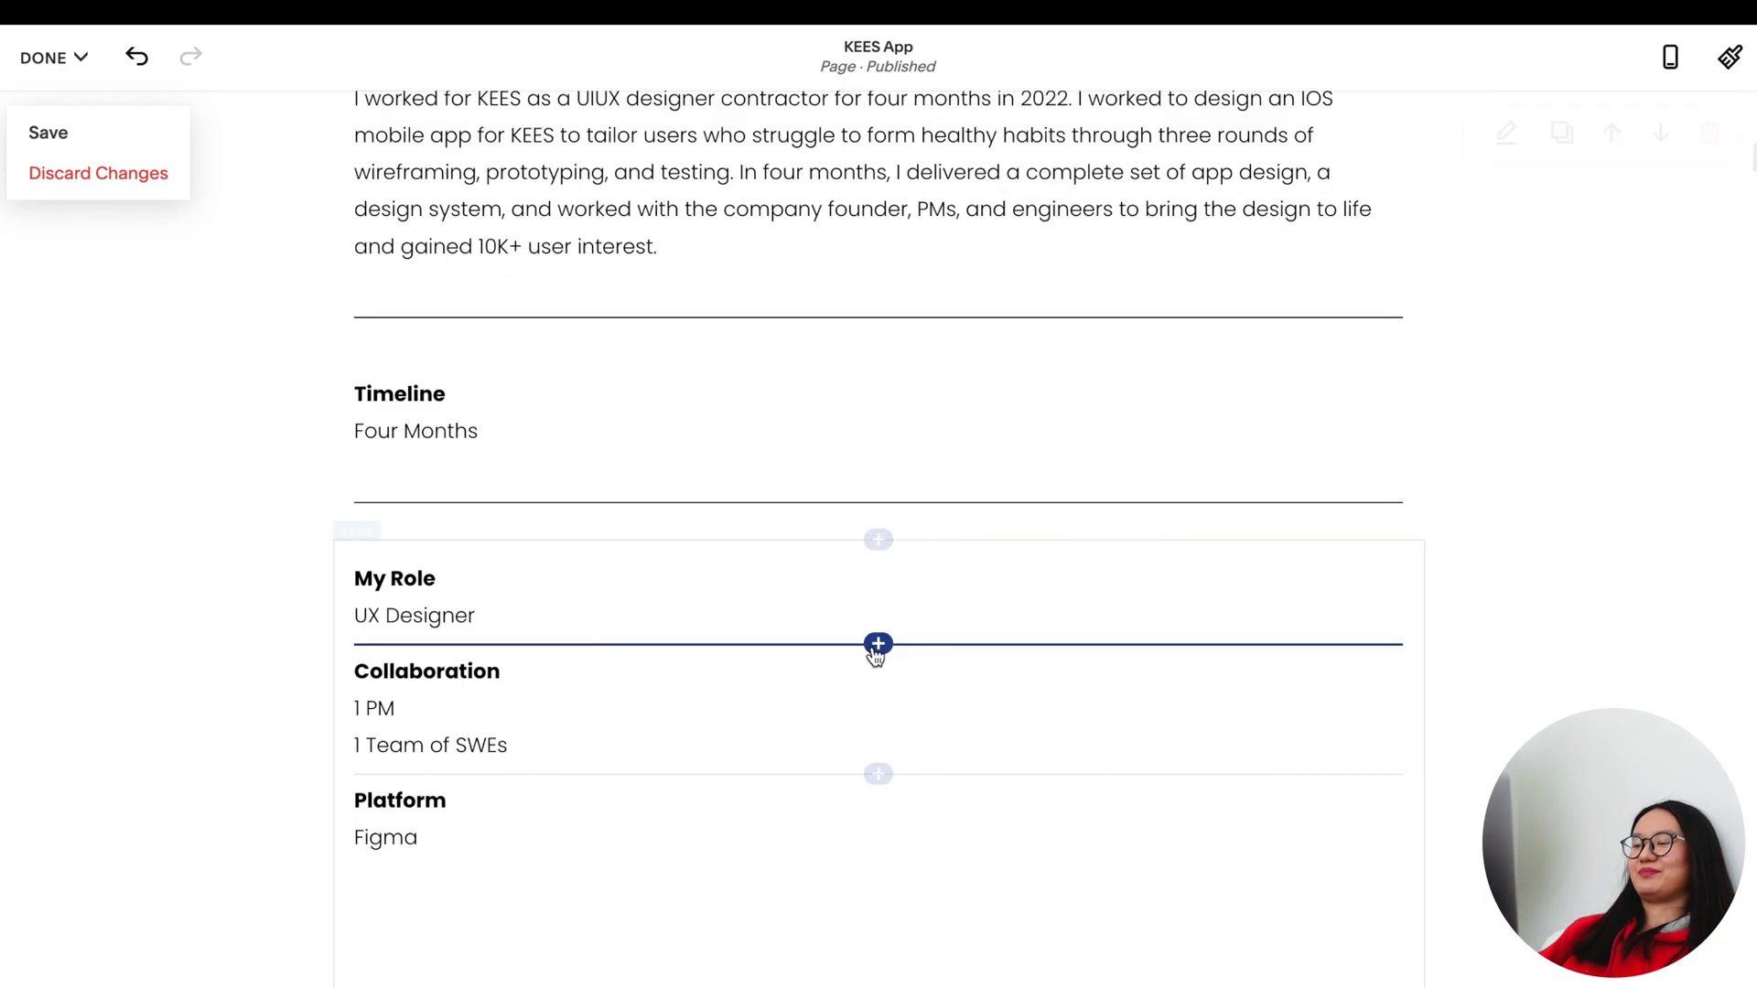
click(879, 638)
click(1368, 724)
scroll(821, 701, down, 1)
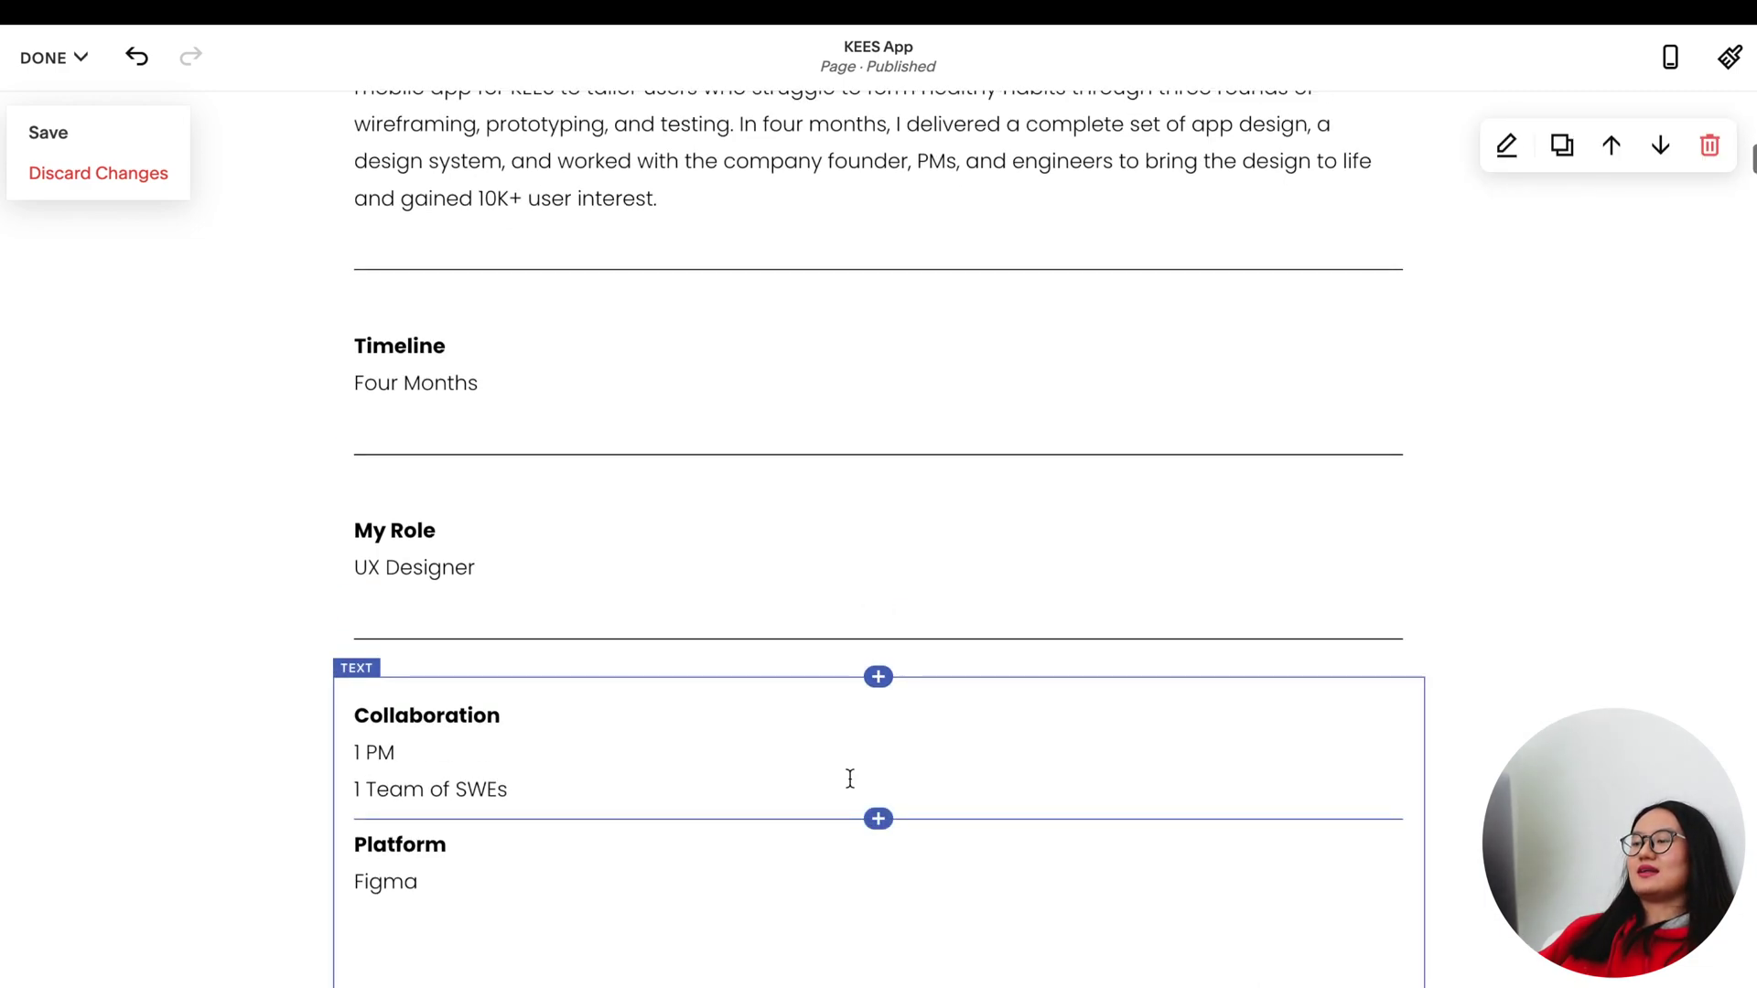
click(878, 817)
click(1364, 716)
Remove the empty lines below Figma and add a divider line above Problem
scroll(925, 745, down, 3)
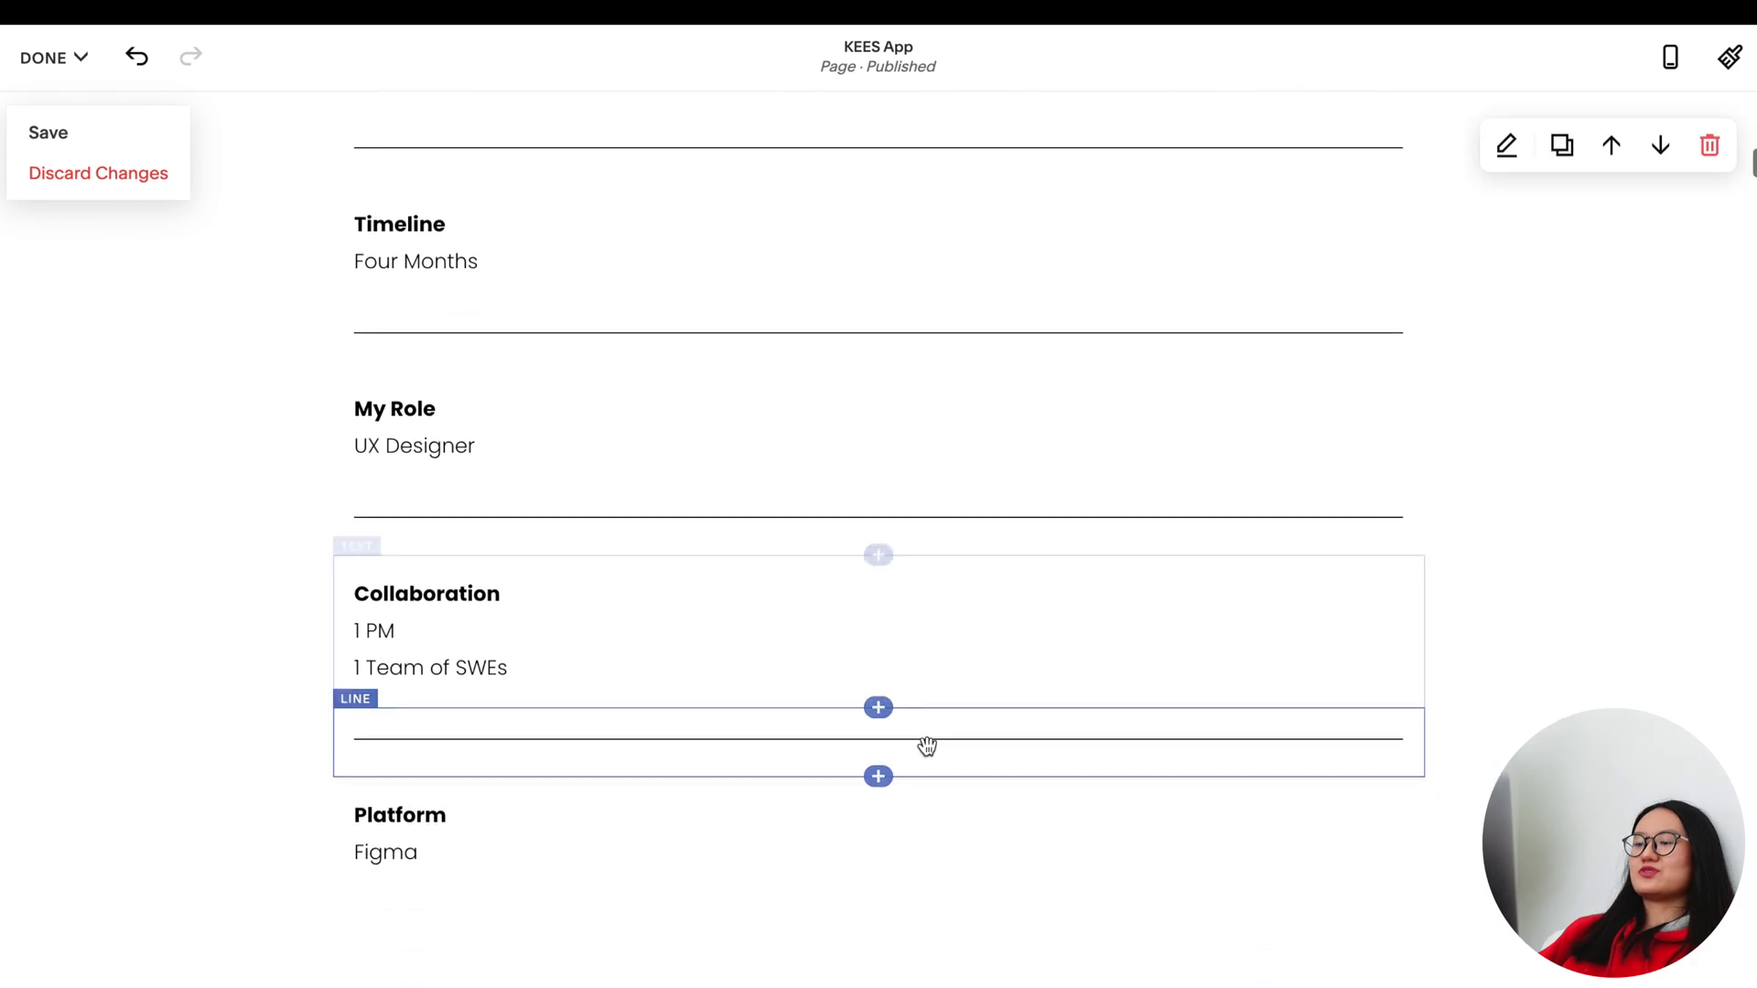
scroll(871, 769, down, 1)
click(870, 772)
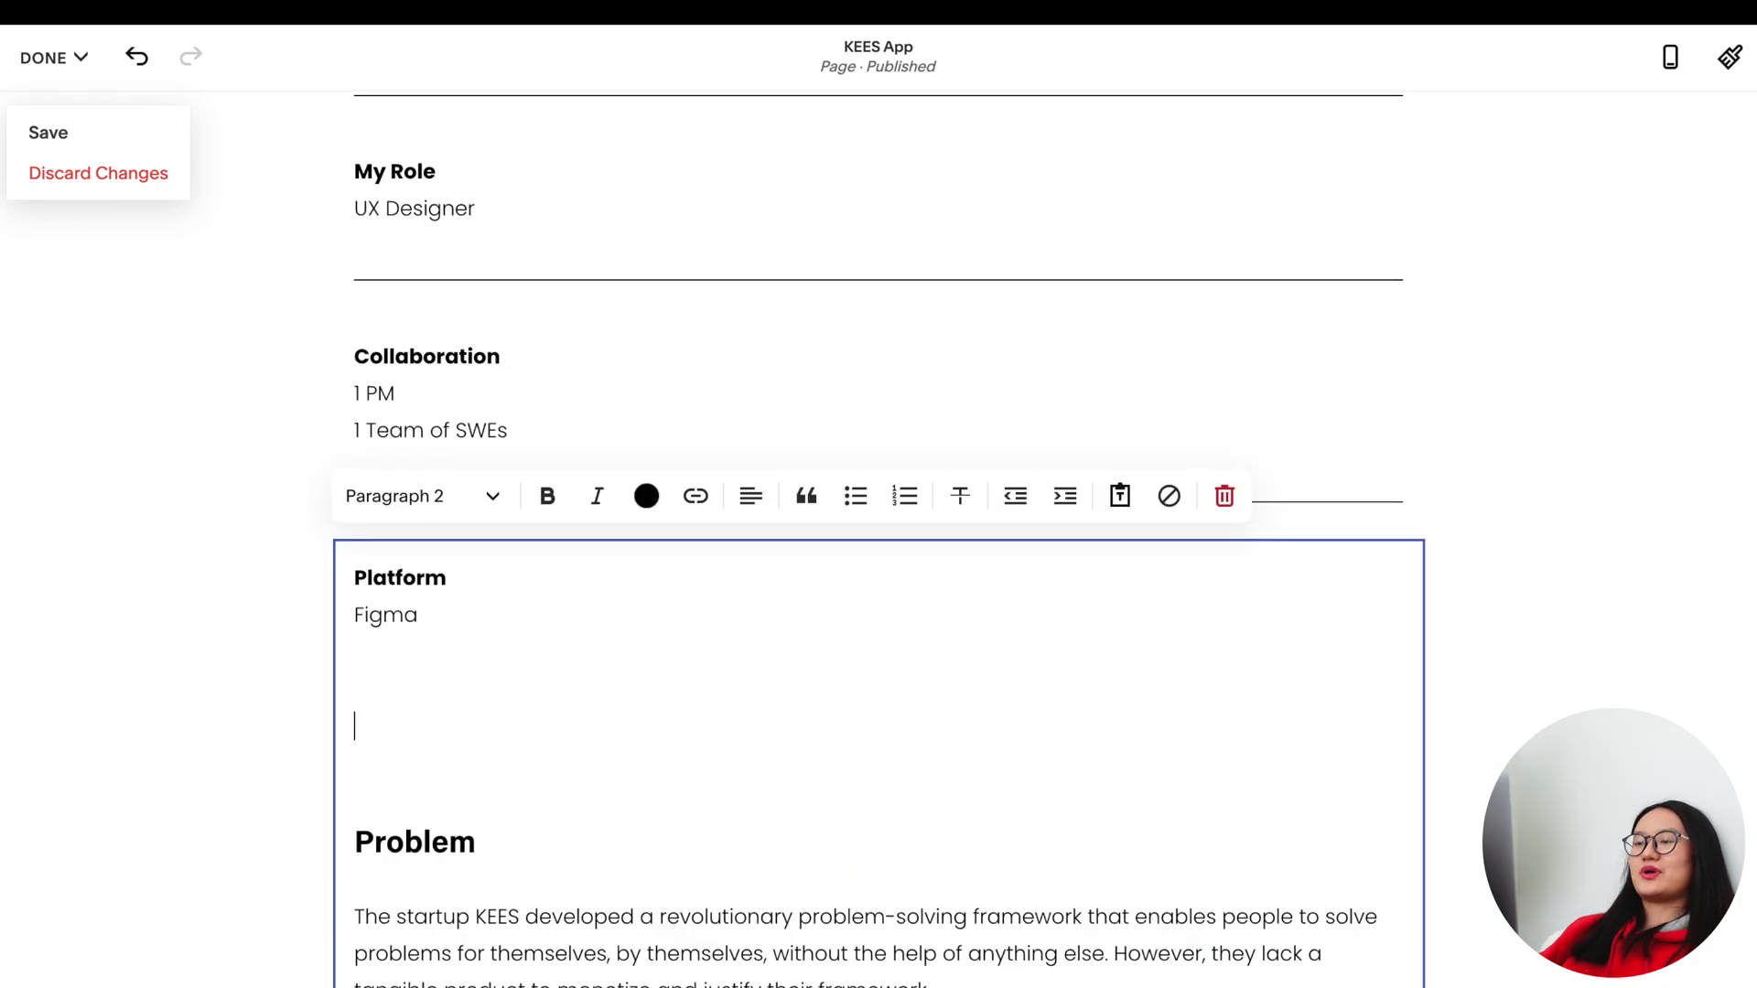
key(BackSpace)
key(BackSpace)
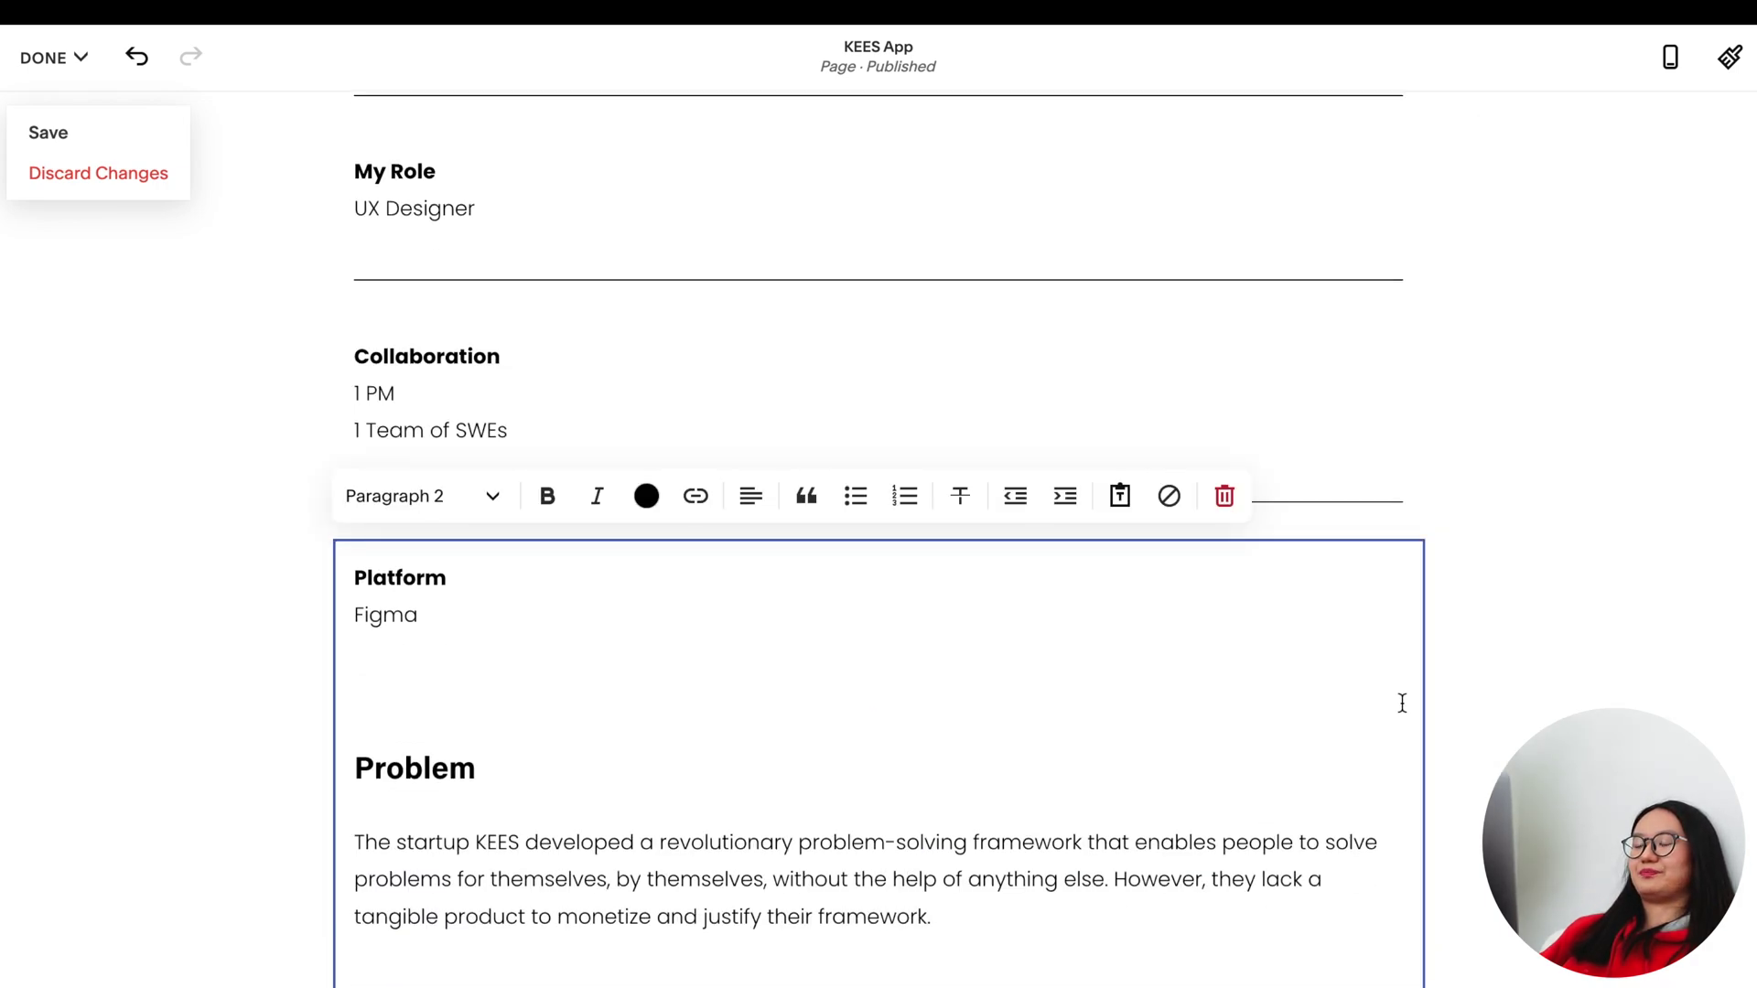
click(1486, 712)
click(878, 690)
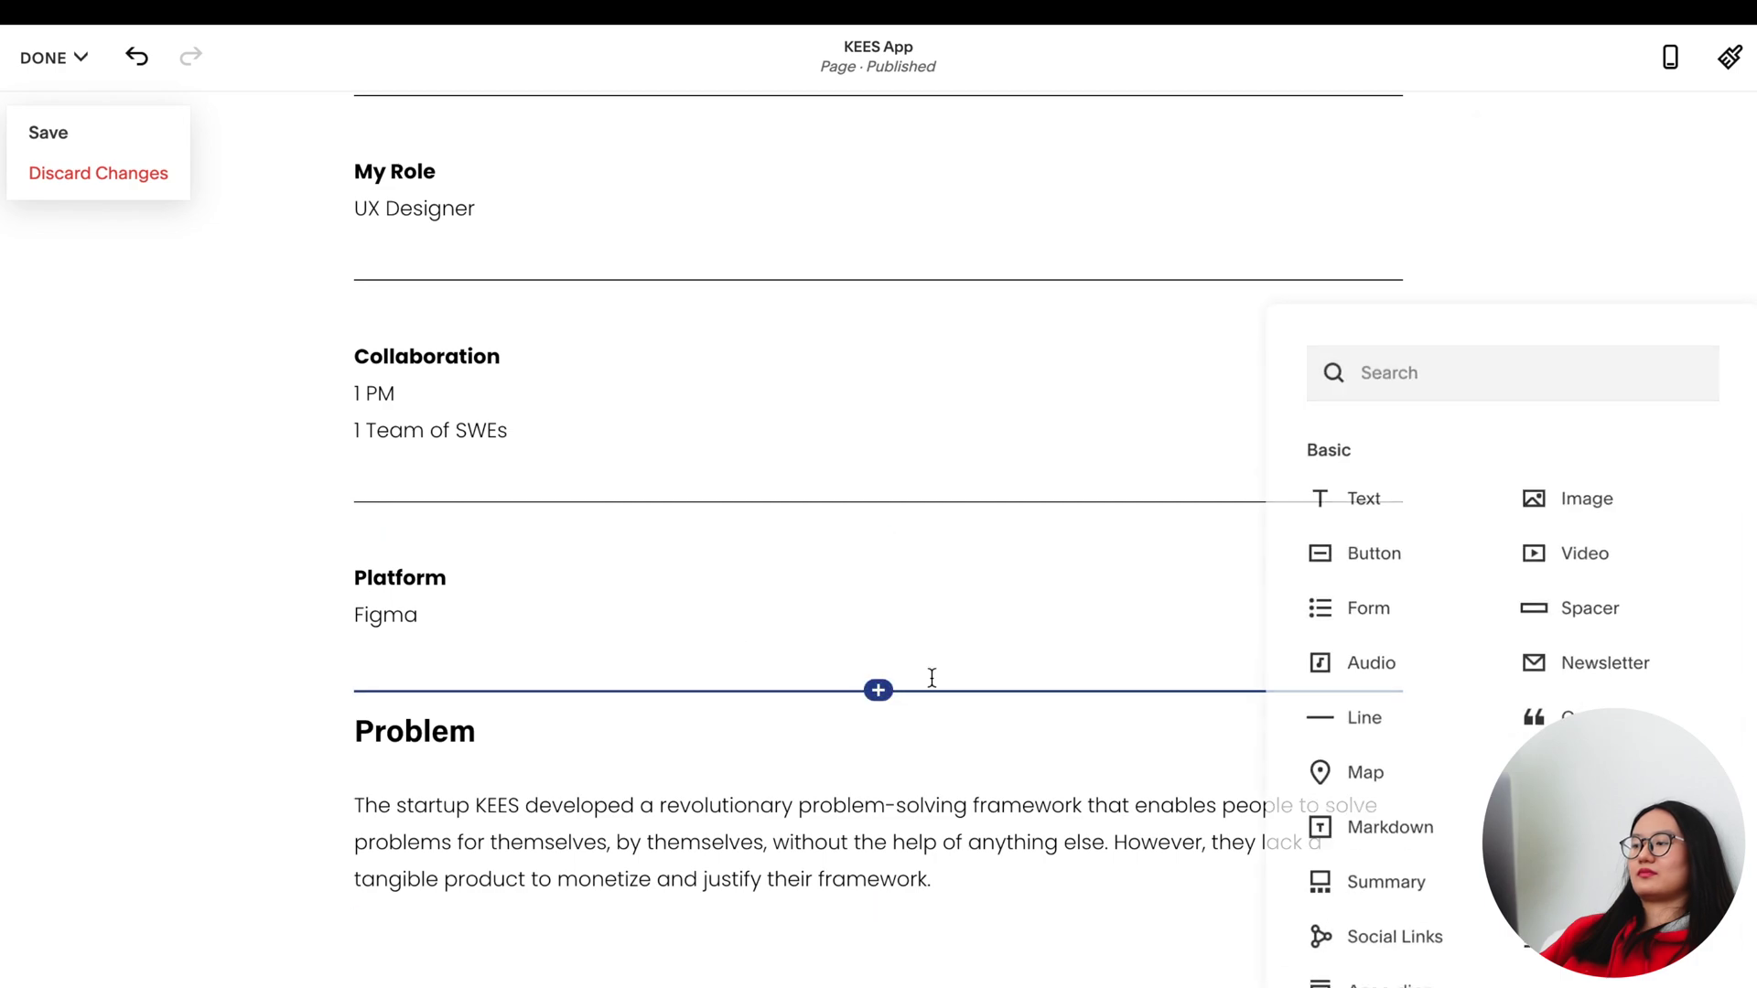
click(1381, 723)
click(704, 645)
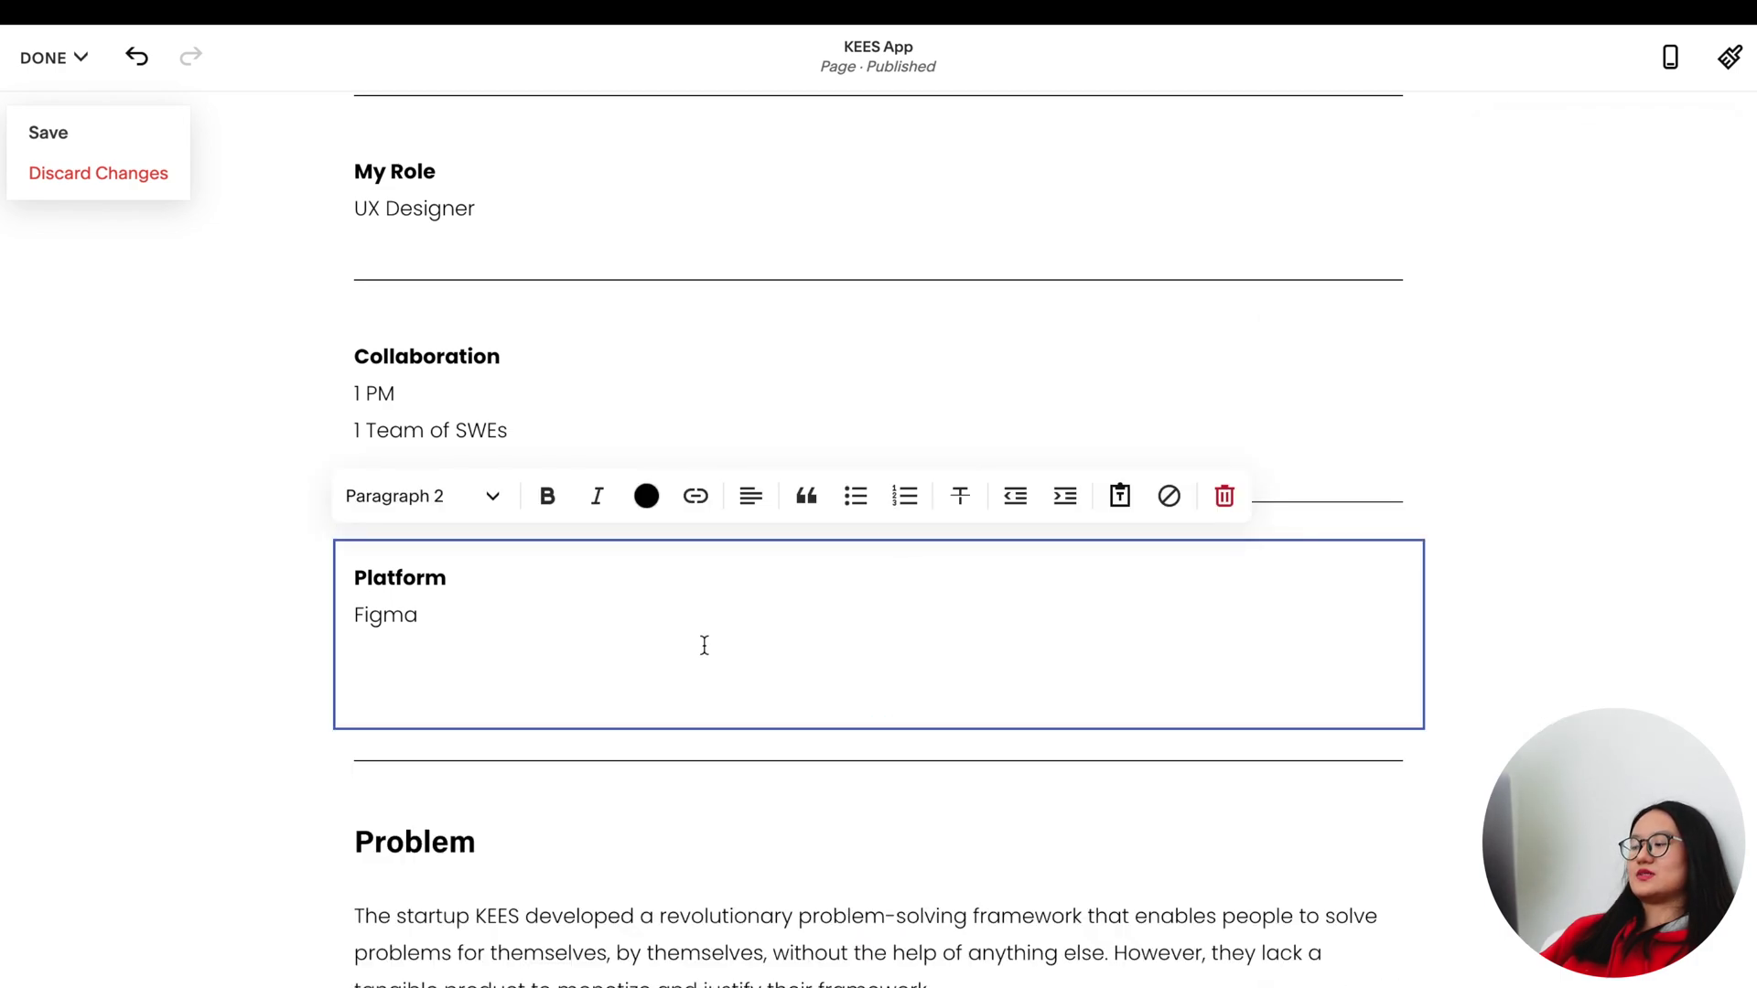
key(BackSpace)
key(BackSpace)
click(1460, 540)
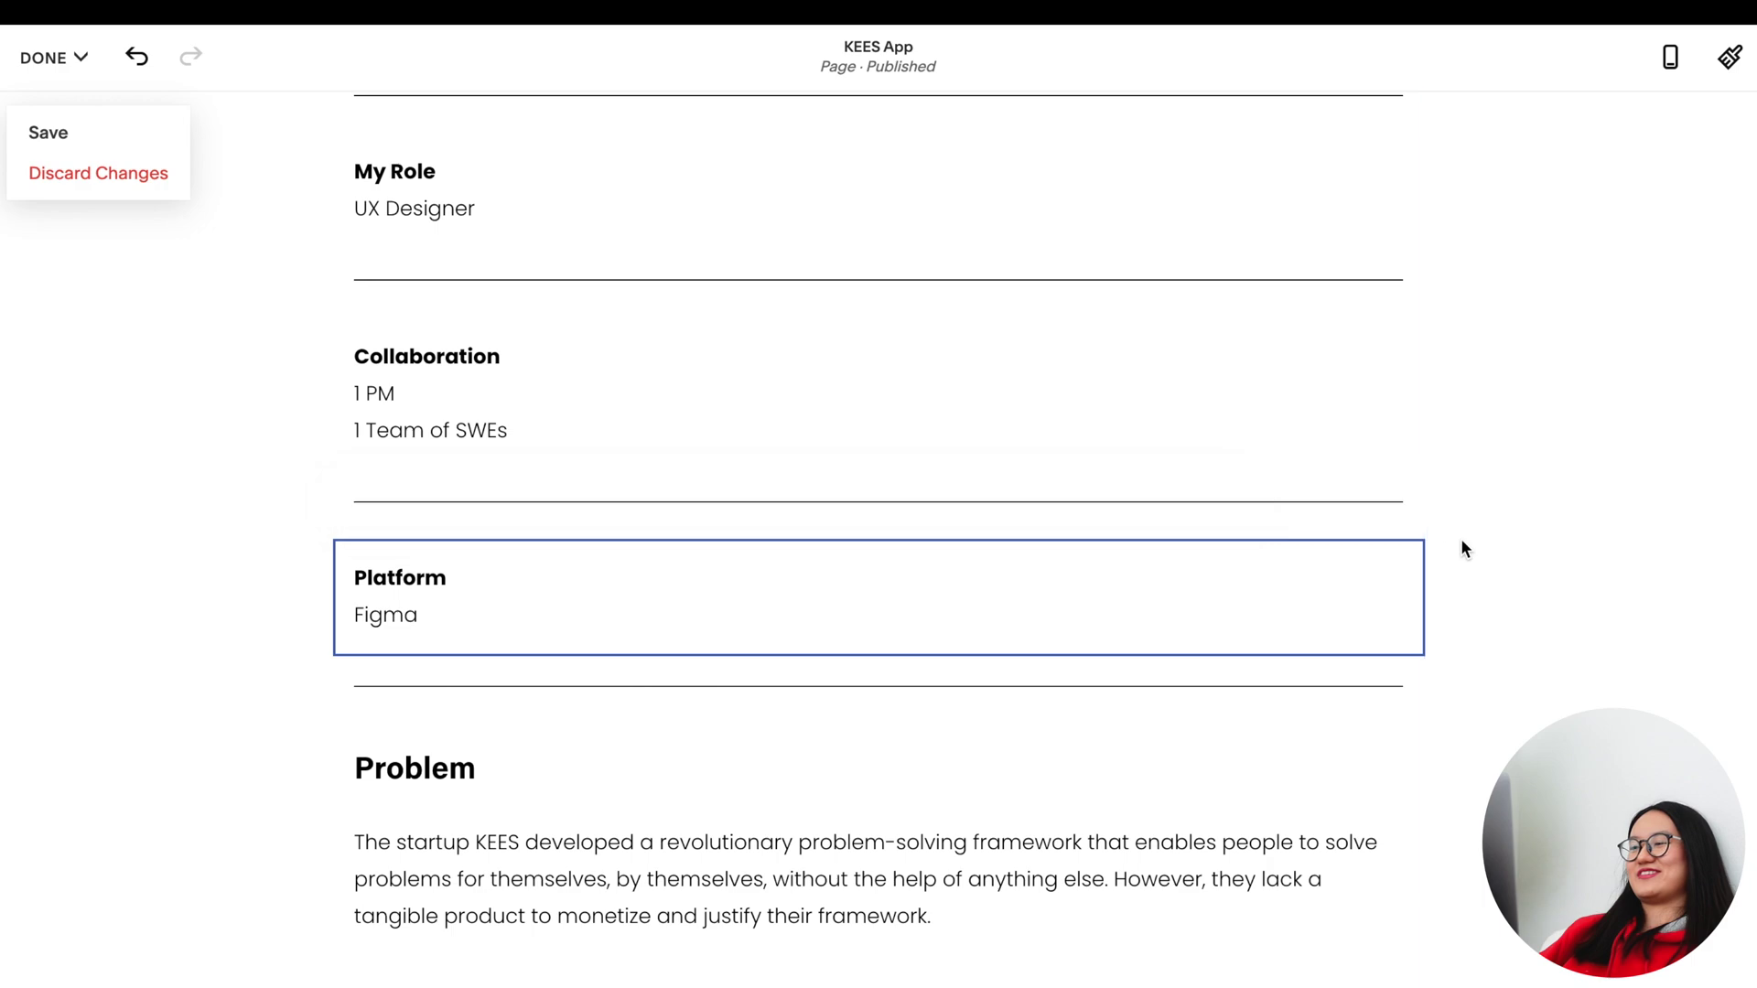
scroll(1462, 540, up, 3)
scroll(1462, 547, up, 1)
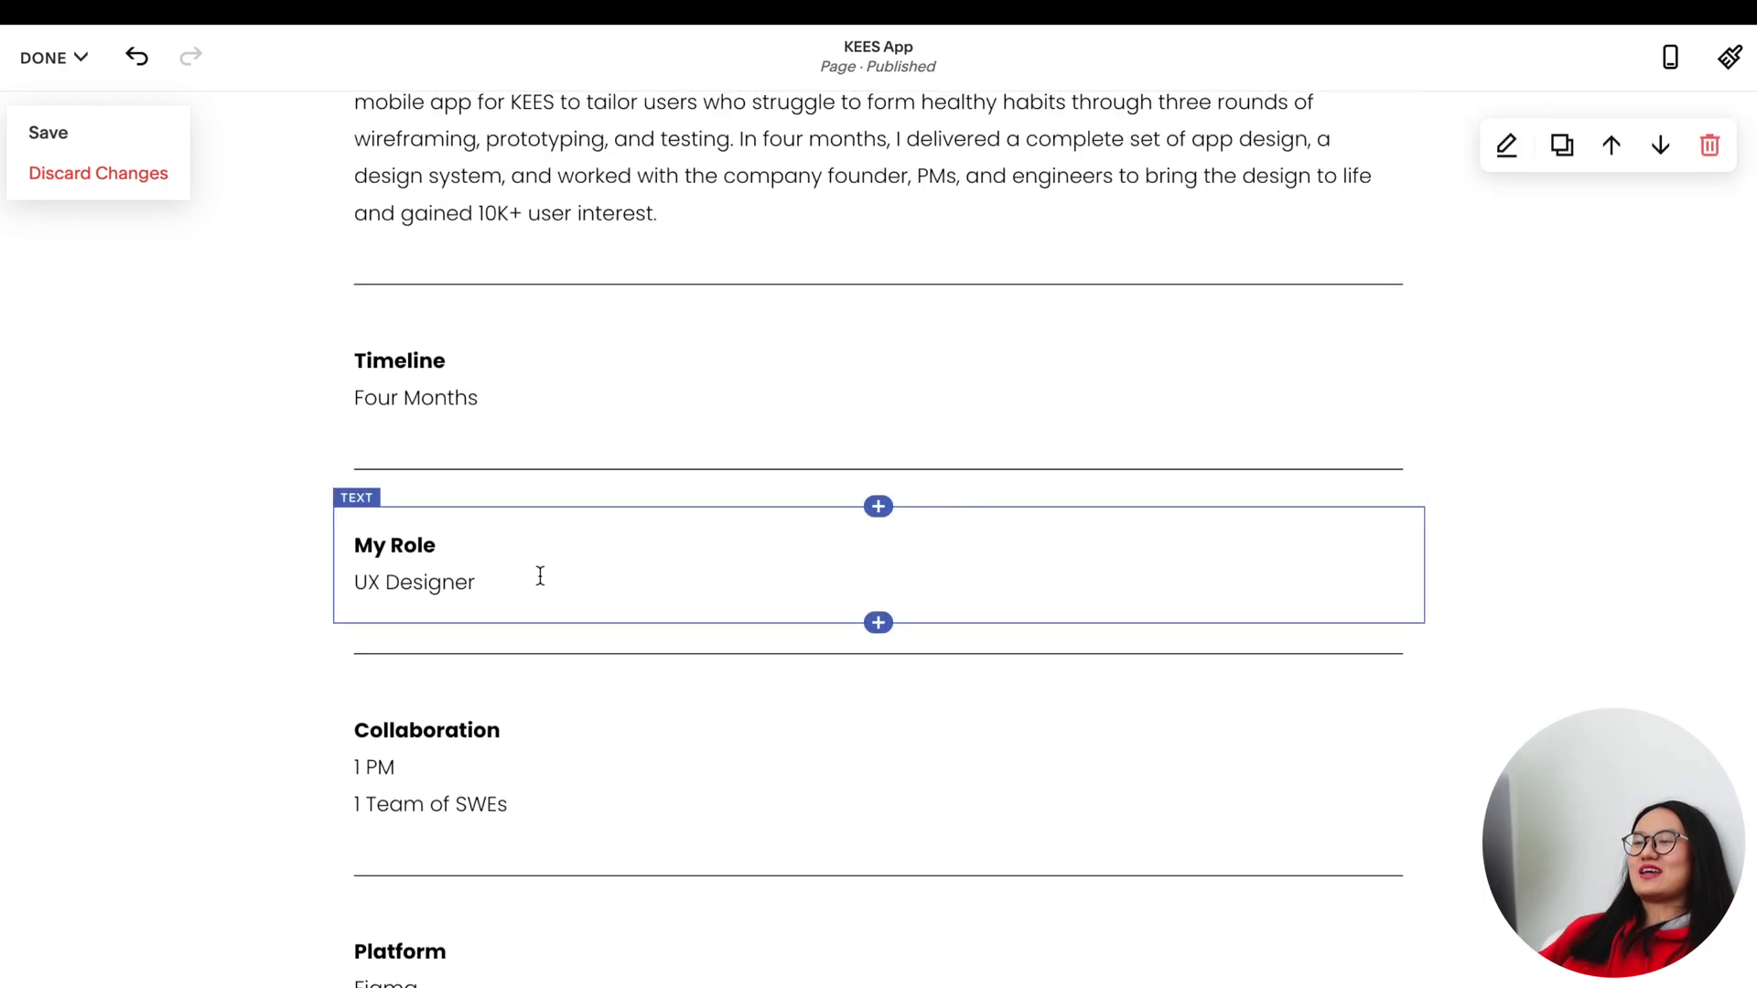
Place My Role, Collaboration and Platform beside Timeline as a four-column row
drag(578, 534, 1400, 388)
drag(713, 654, 1395, 375)
drag(881, 709, 1396, 400)
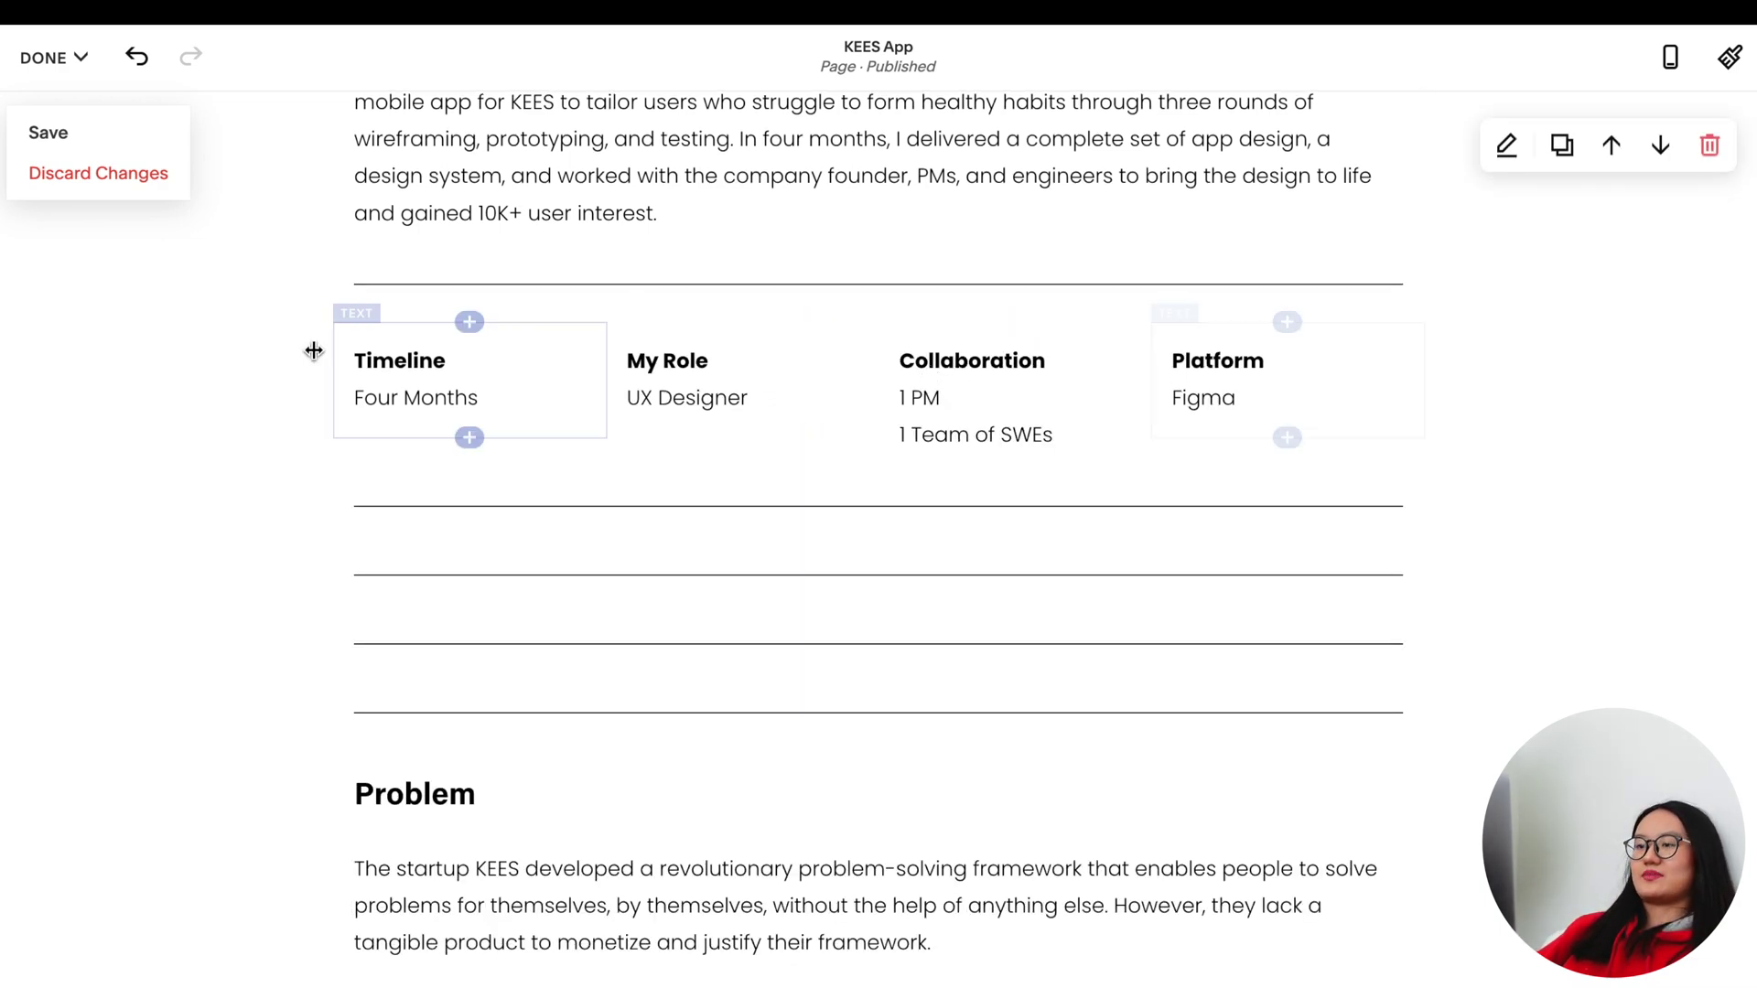
Delete the leftover divider Line blocks above the Problem heading
click(793, 512)
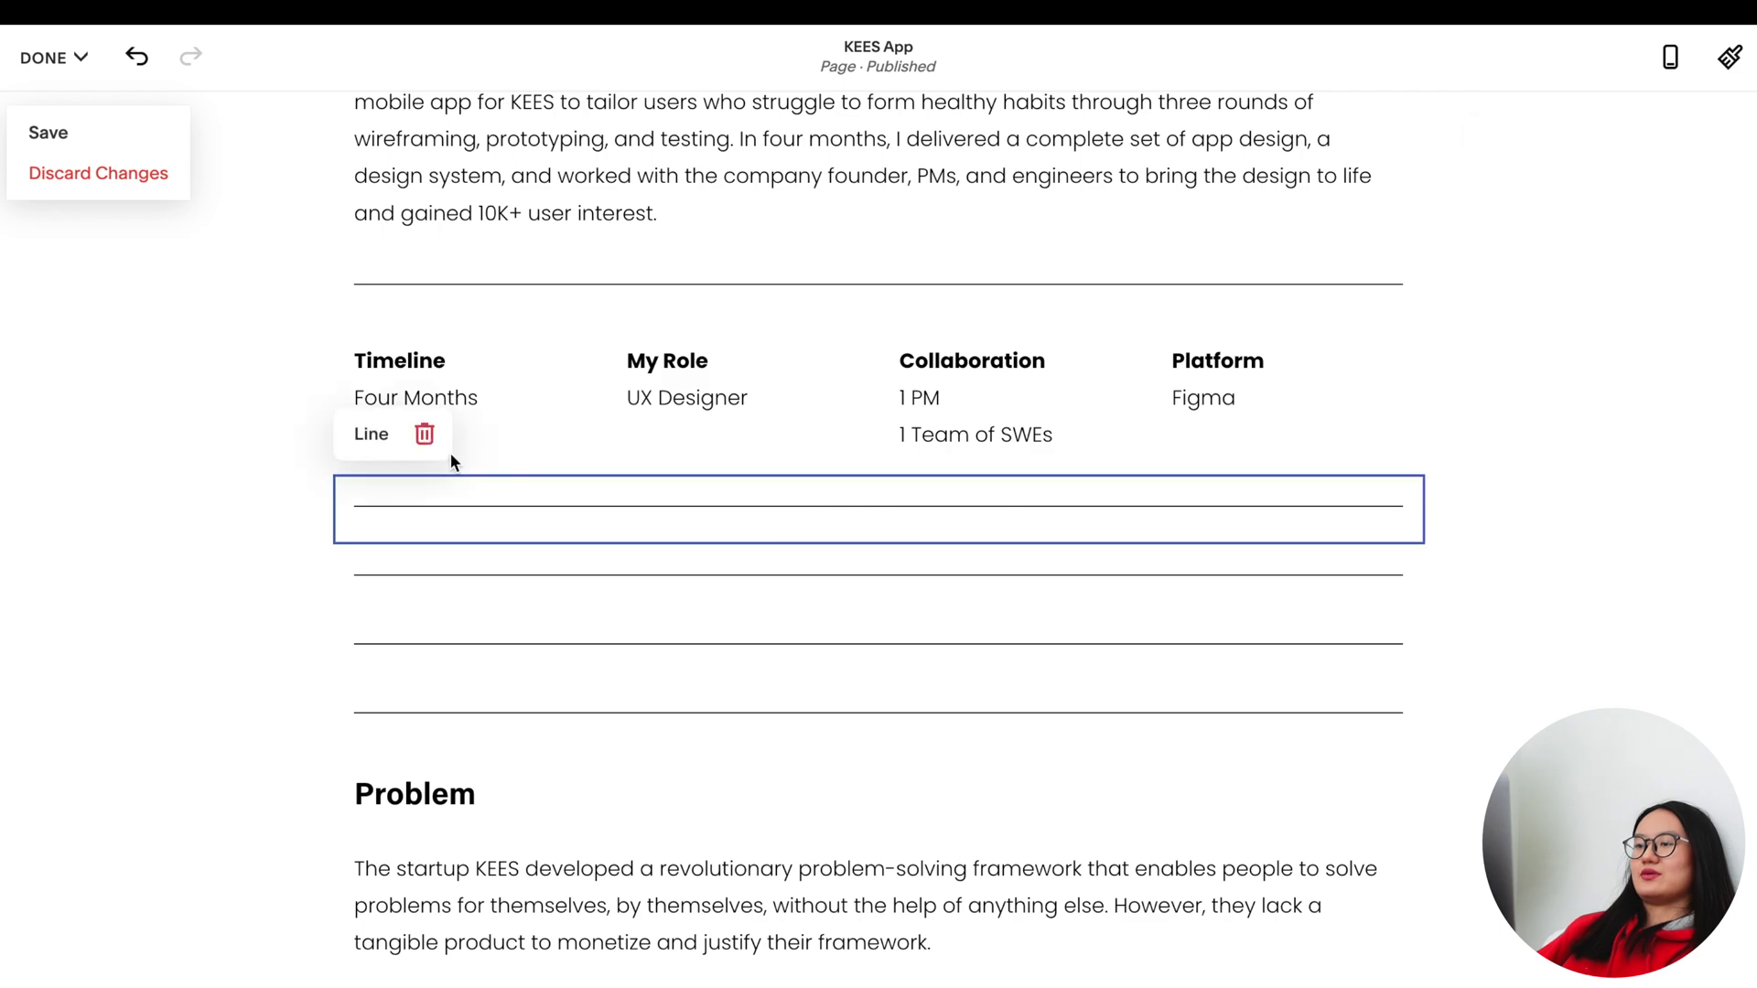
click(424, 435)
click(1016, 591)
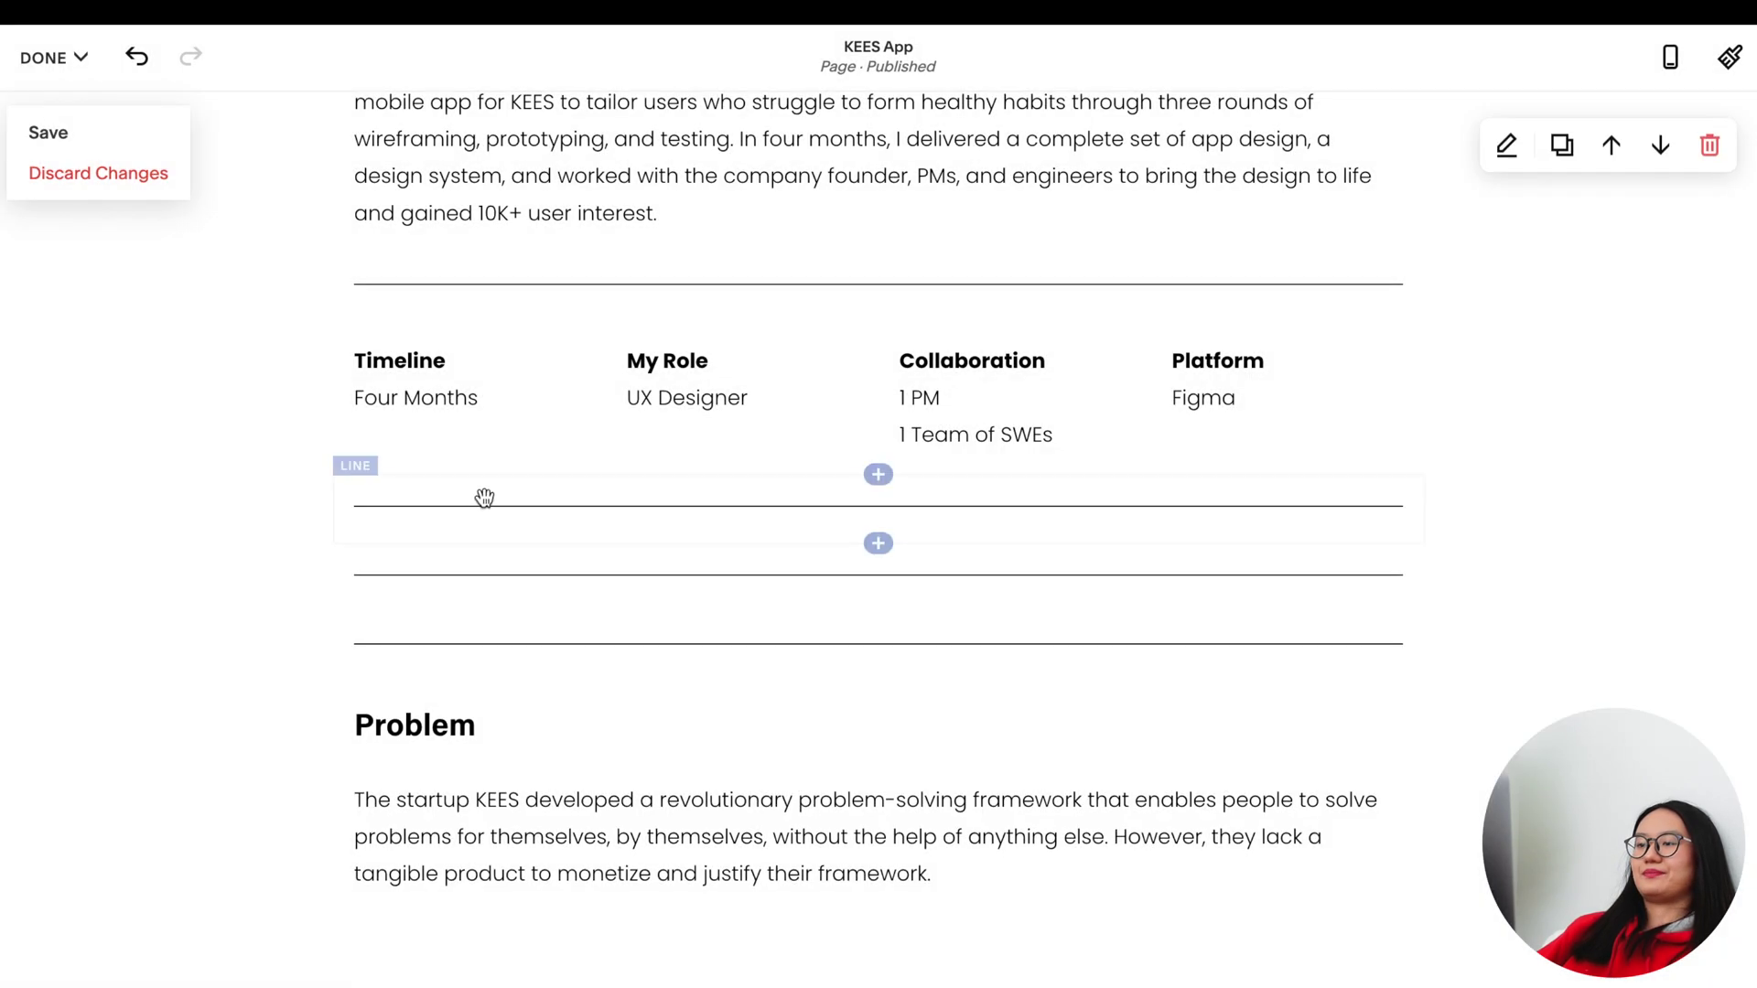
click(424, 435)
click(997, 582)
click(424, 435)
click(1011, 583)
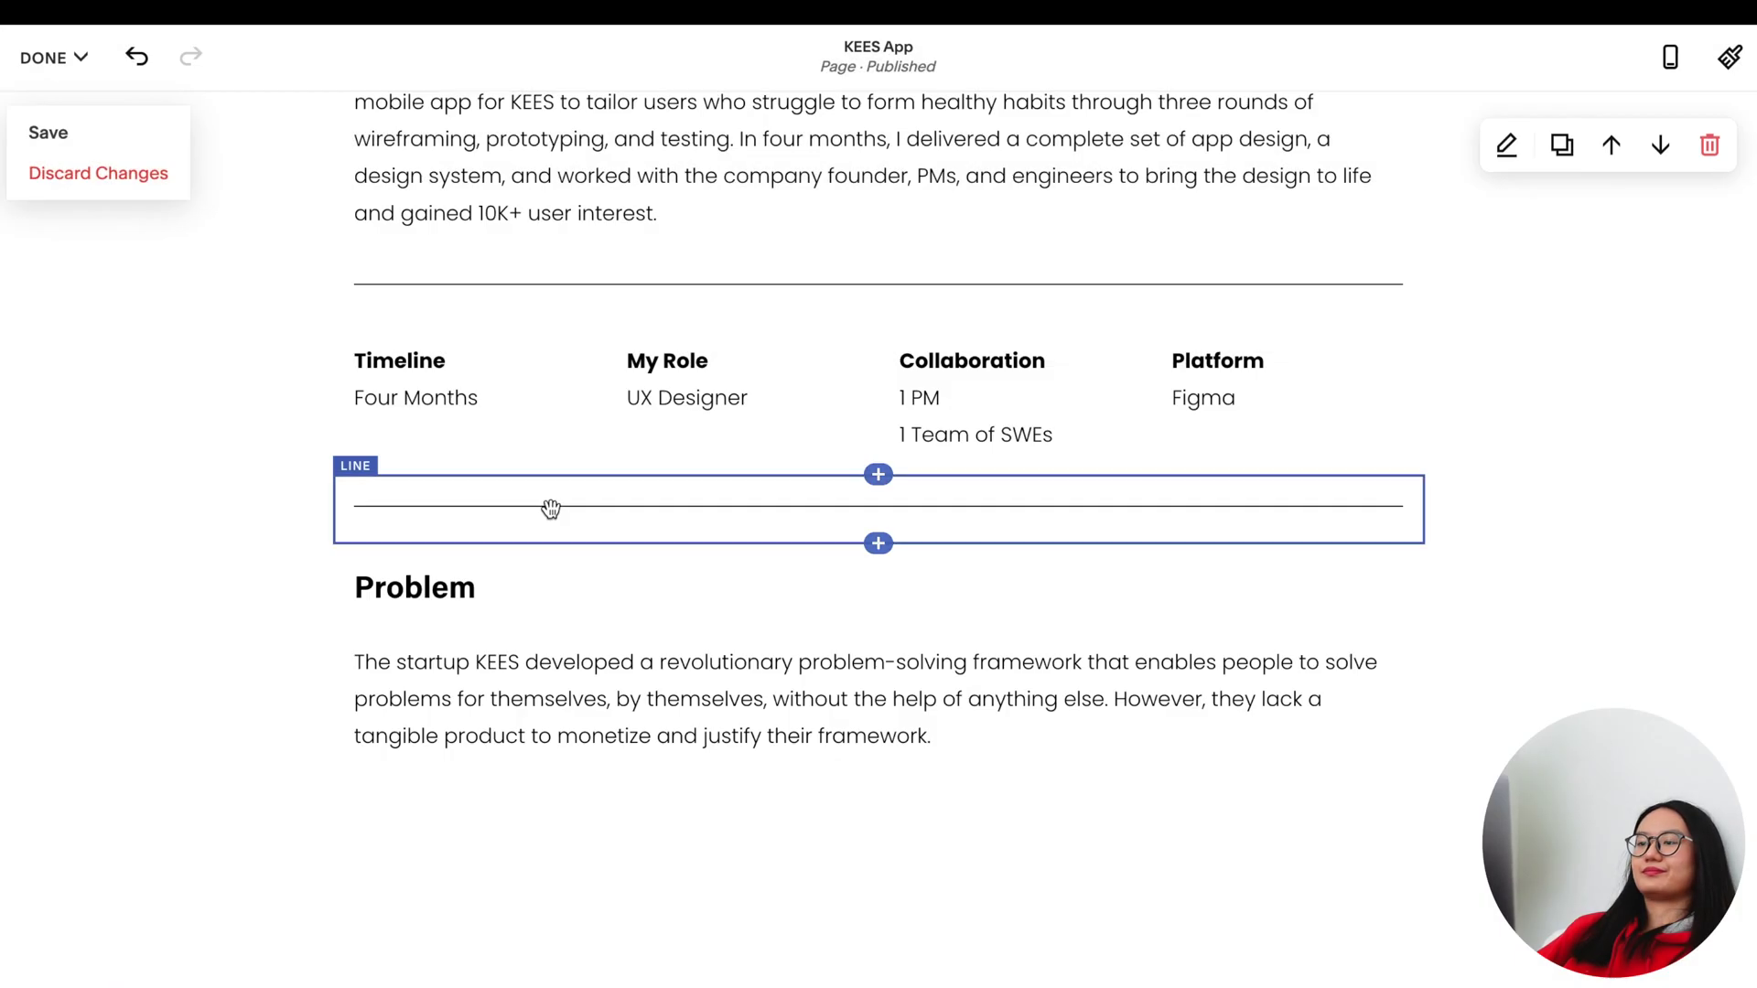
click(548, 506)
click(424, 435)
click(1014, 583)
click(459, 412)
click(424, 345)
click(1002, 582)
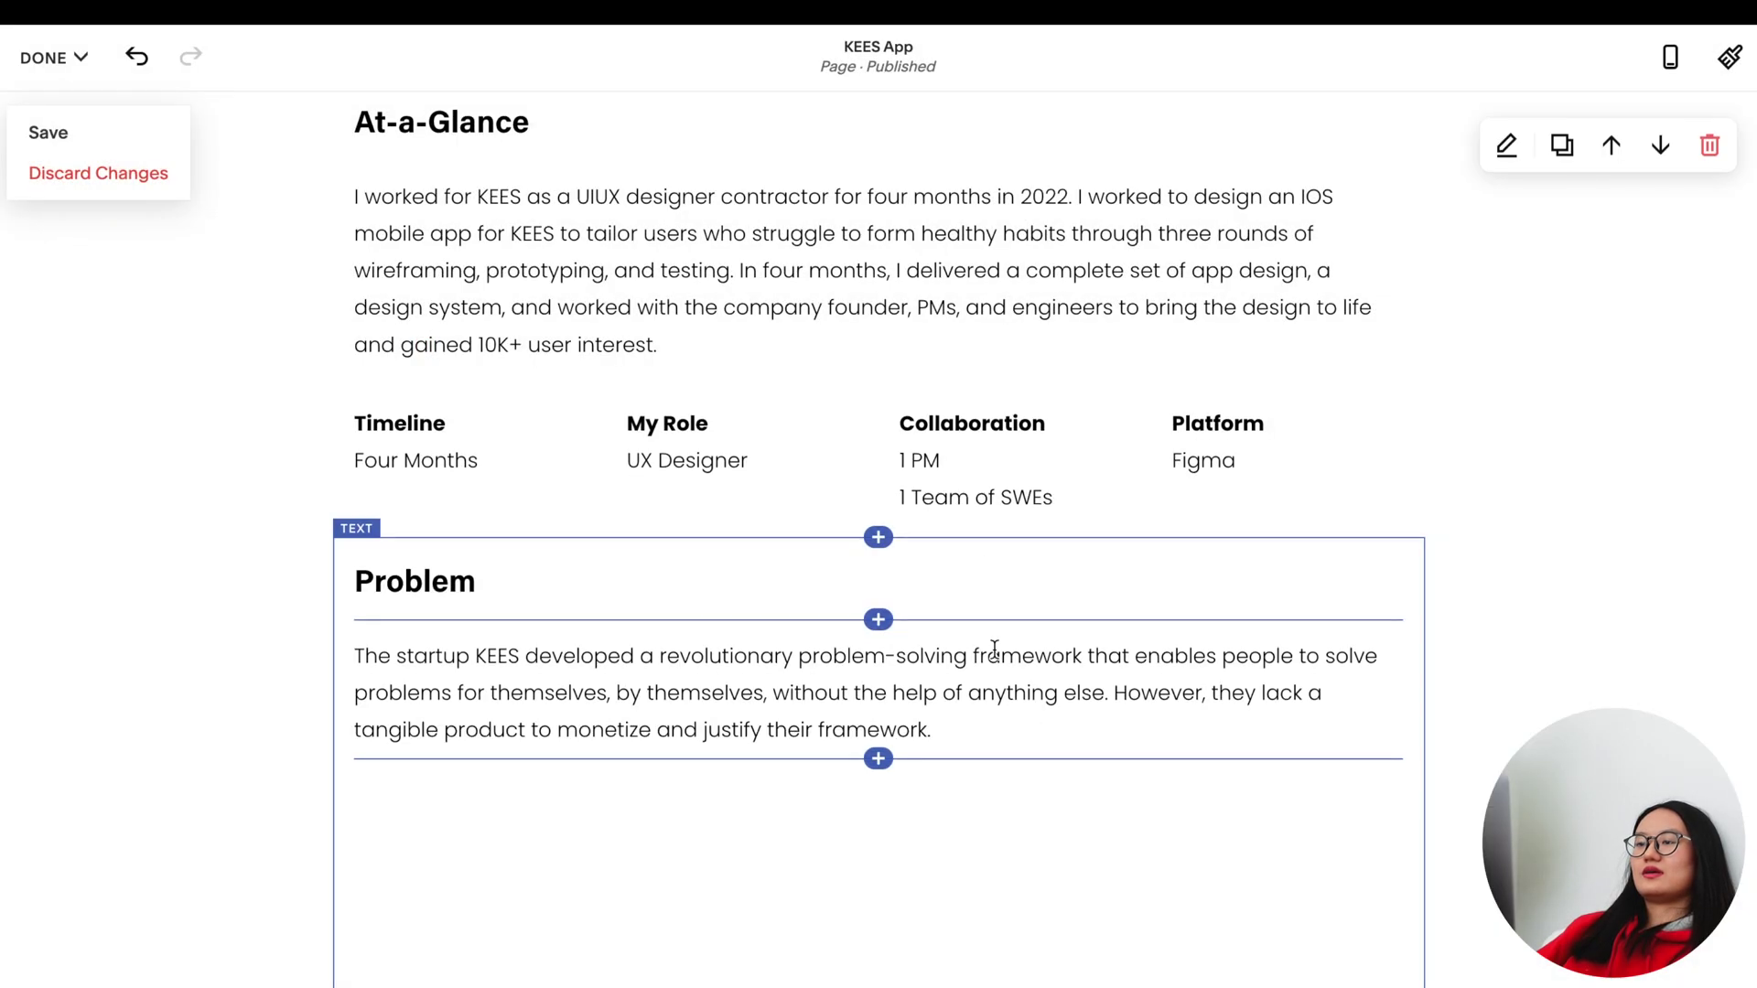
Insert an empty paragraph before the Problem heading to add space below the details row
click(363, 580)
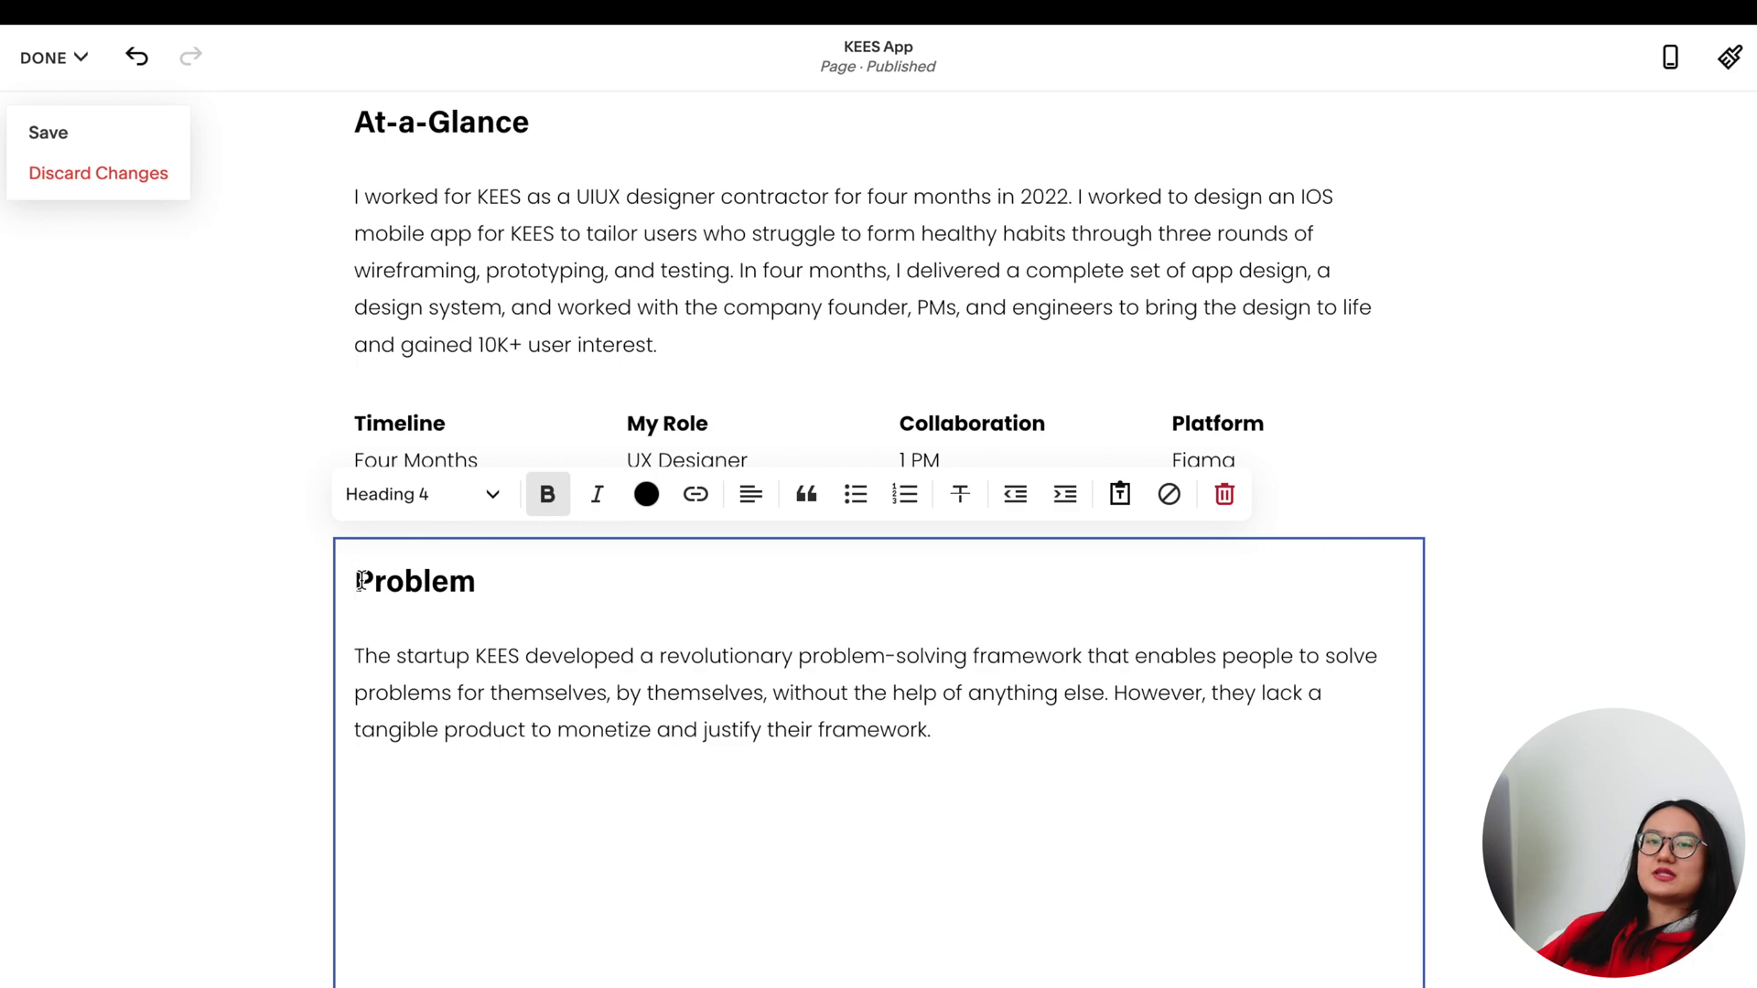
key(Return)
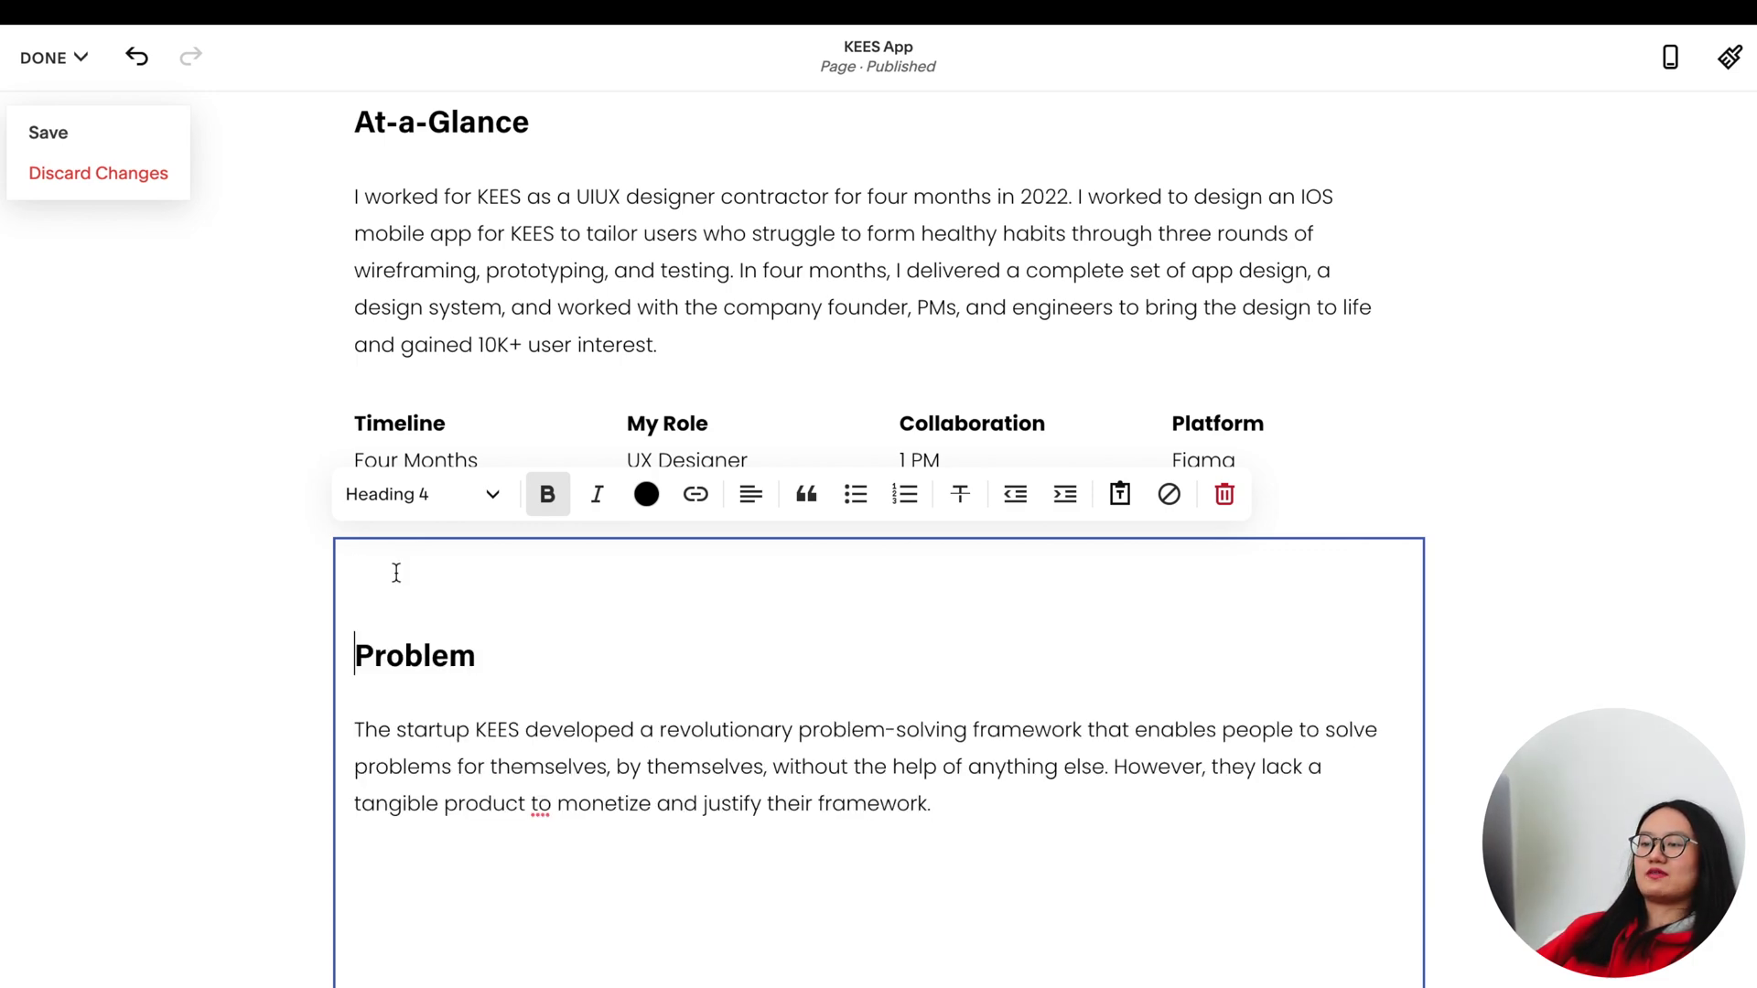
click(407, 572)
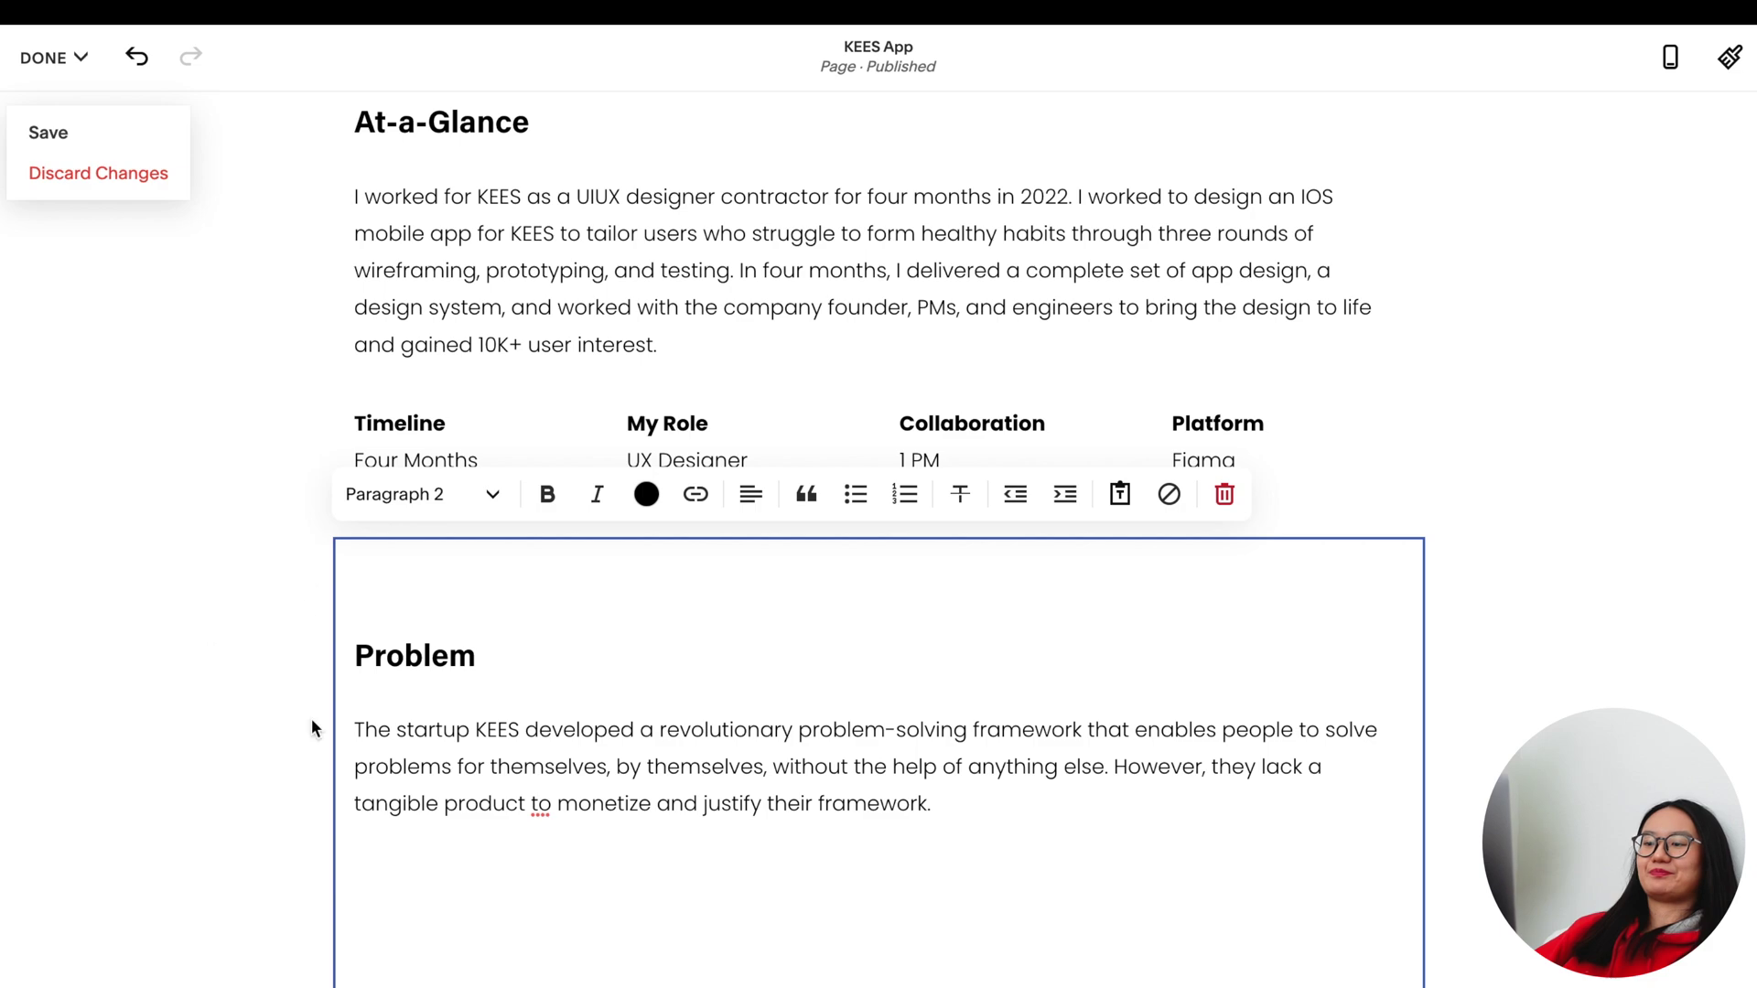
scroll(344, 463, down, 10)
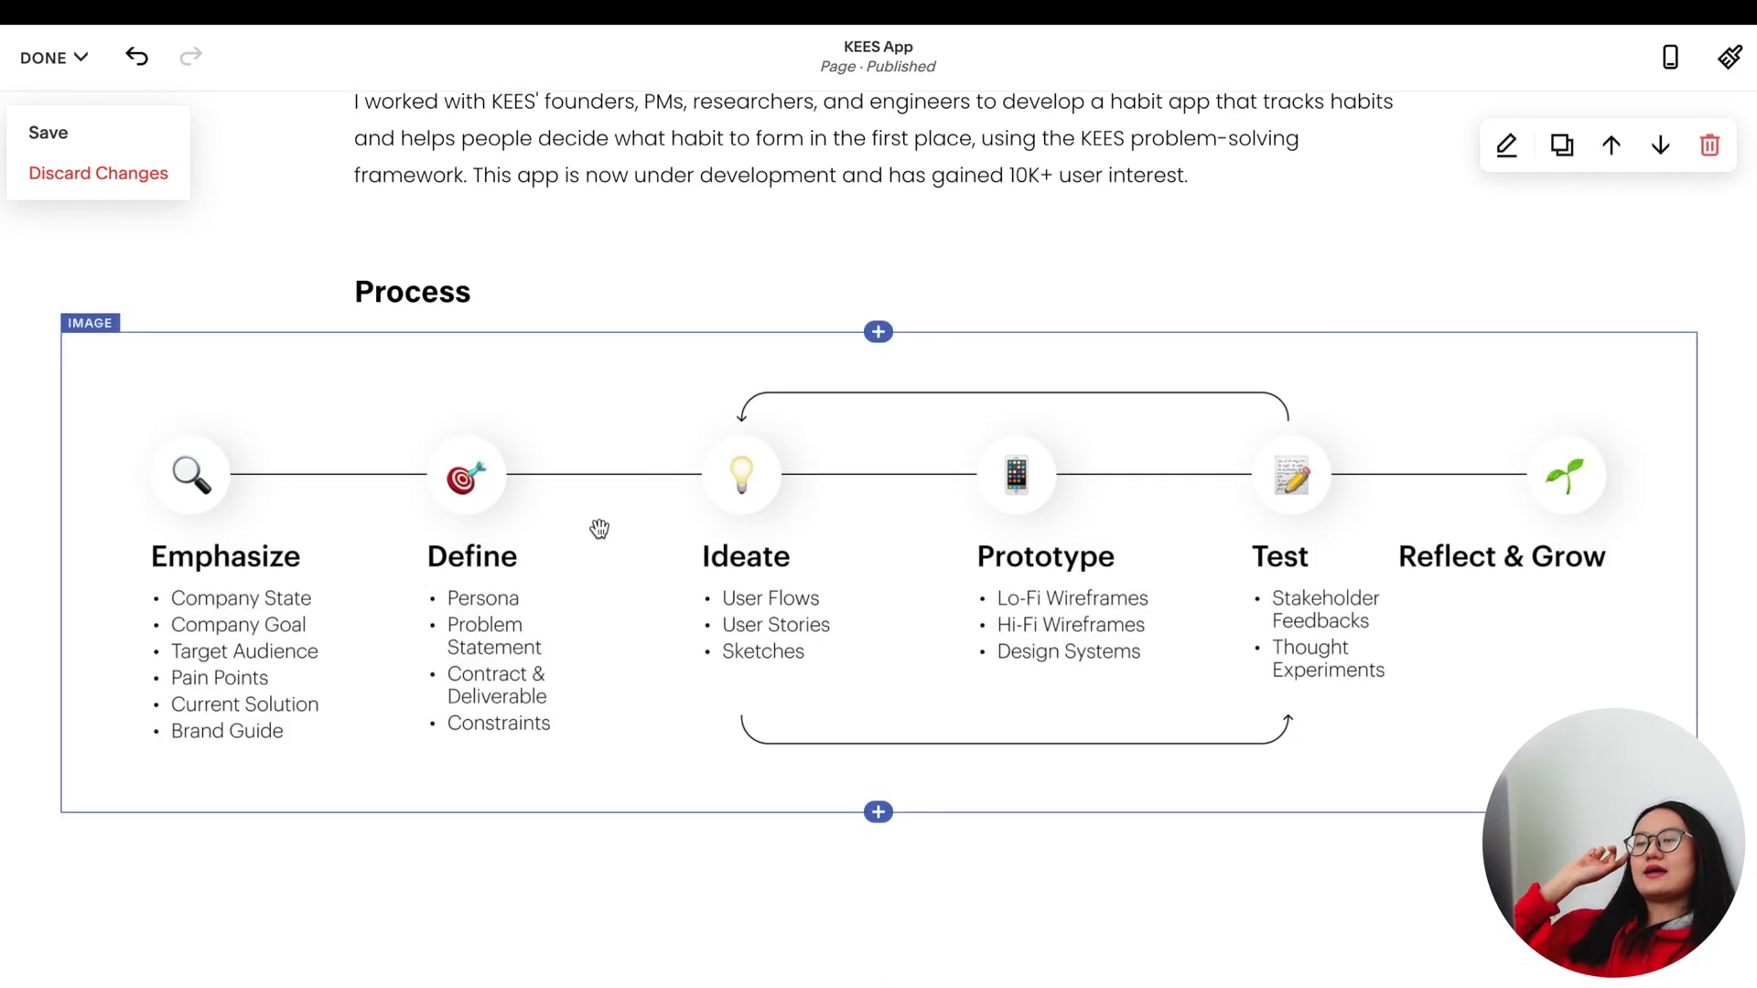
Move the Process diagram under its heading and insert two Spacer blocks
drag(673, 451, 713, 274)
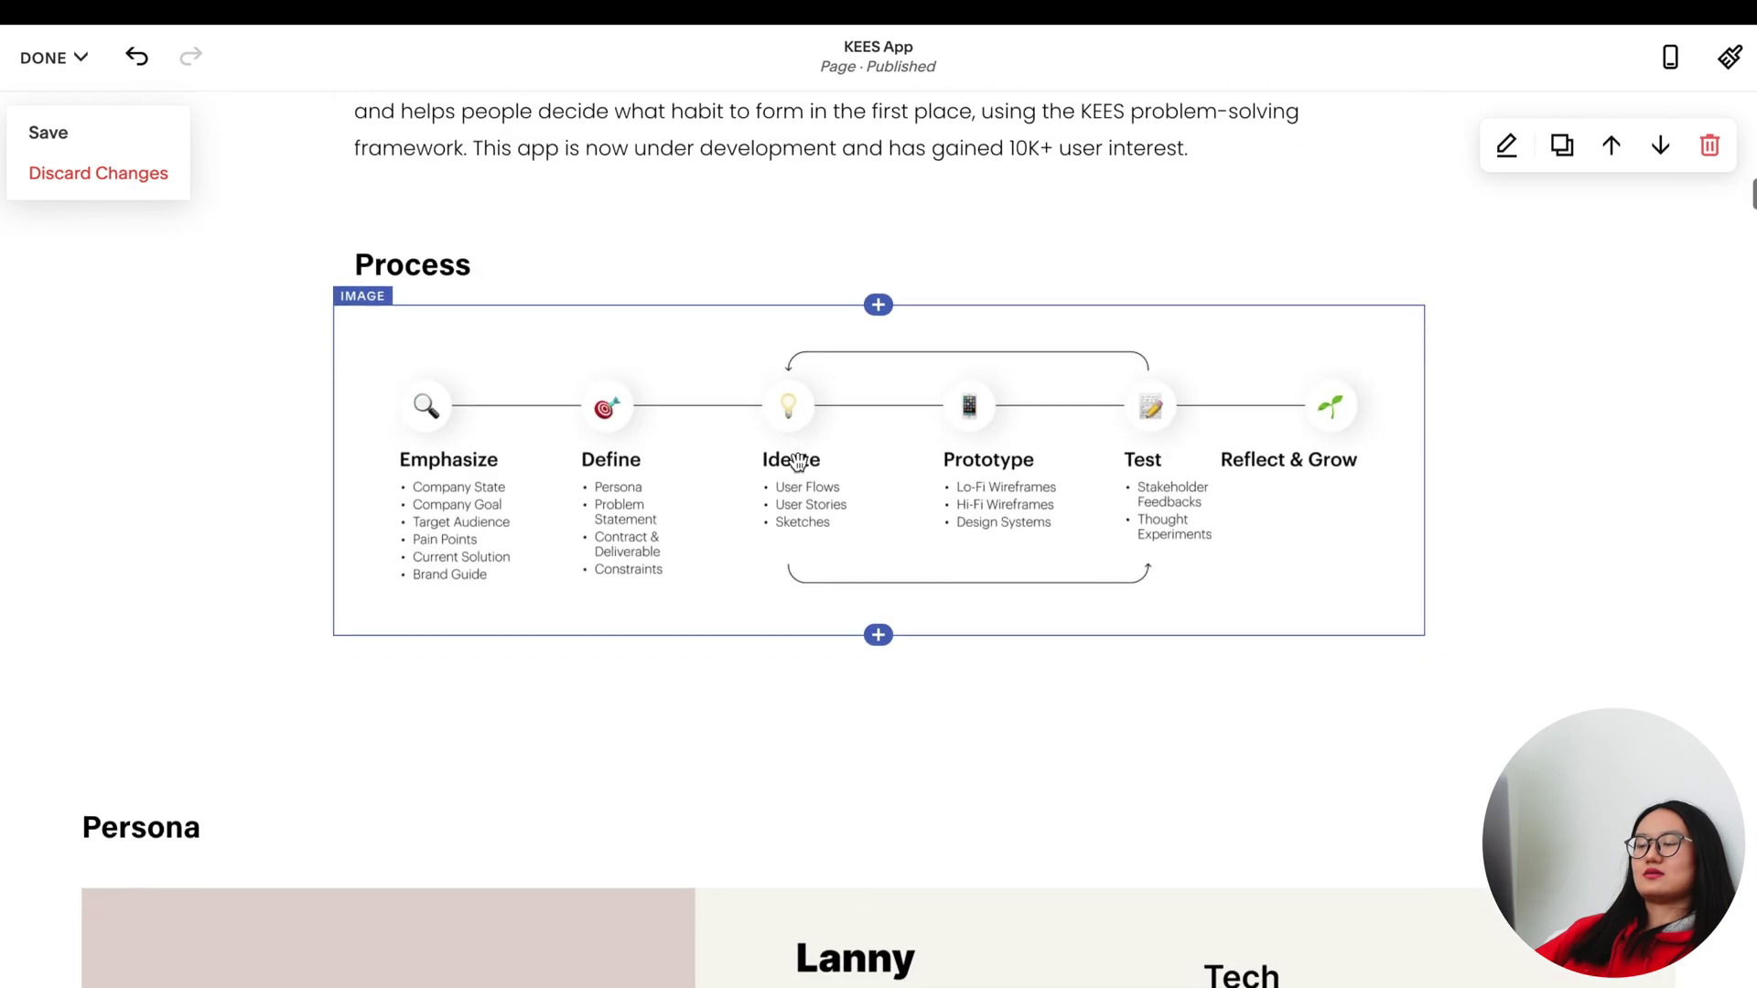
drag(789, 423, 799, 607)
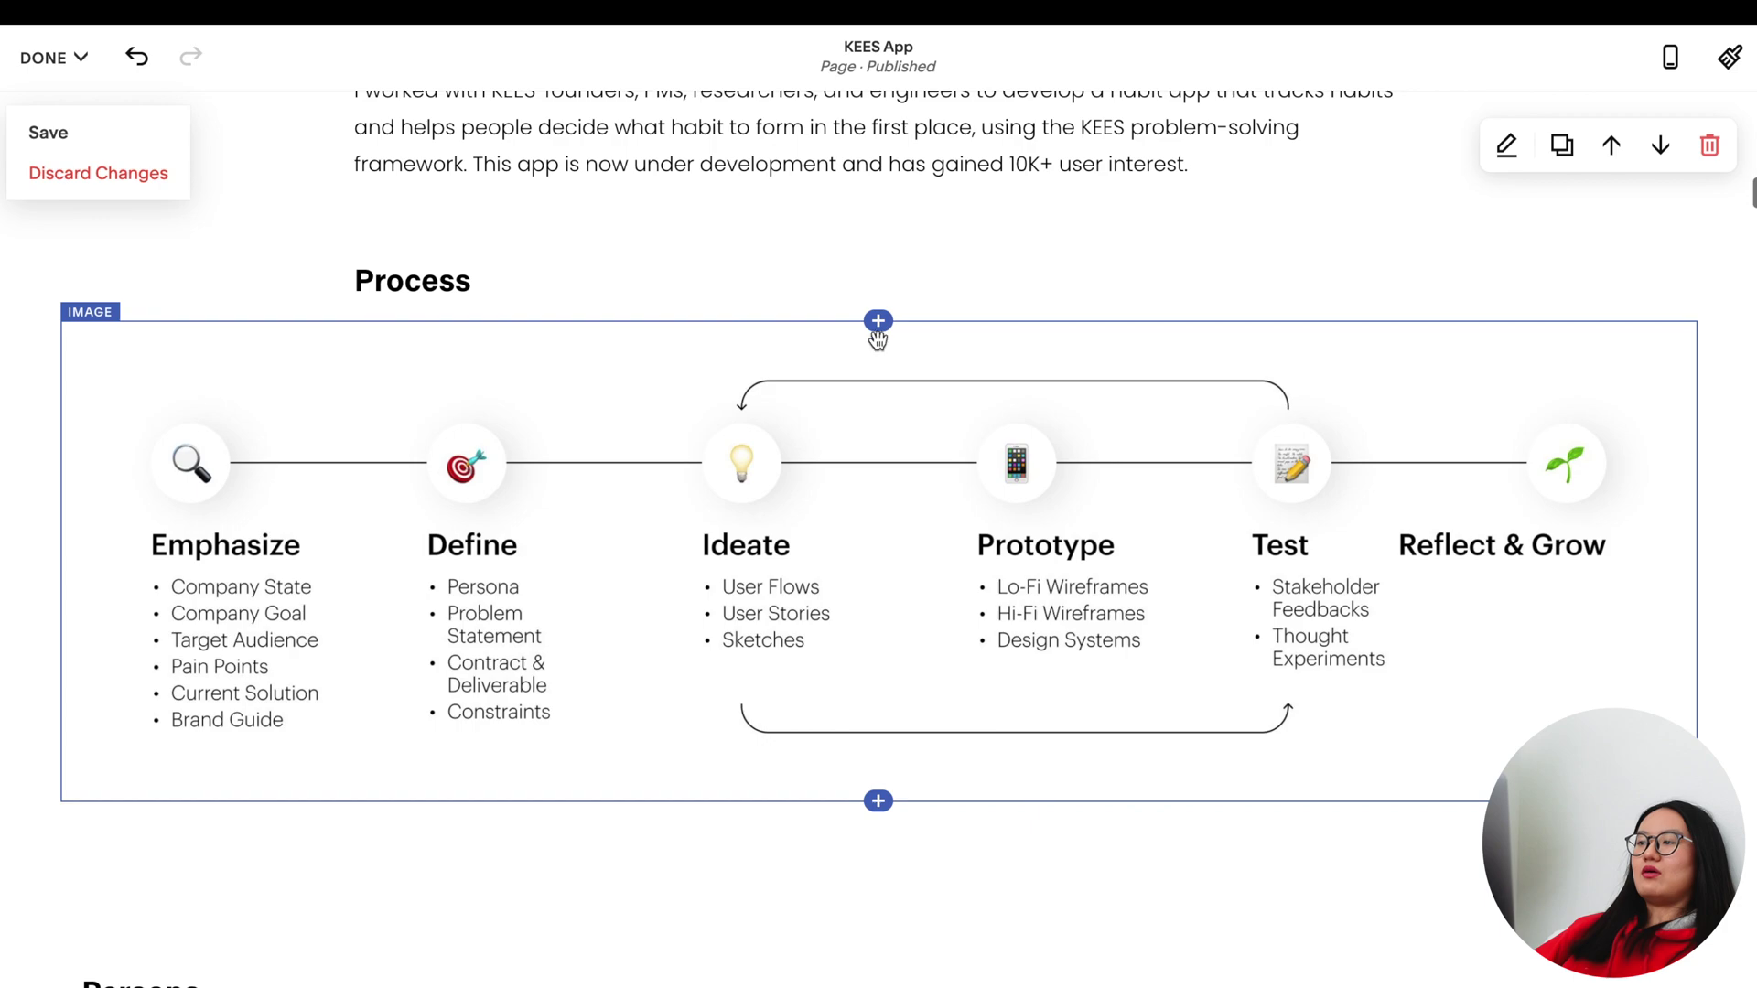
click(878, 322)
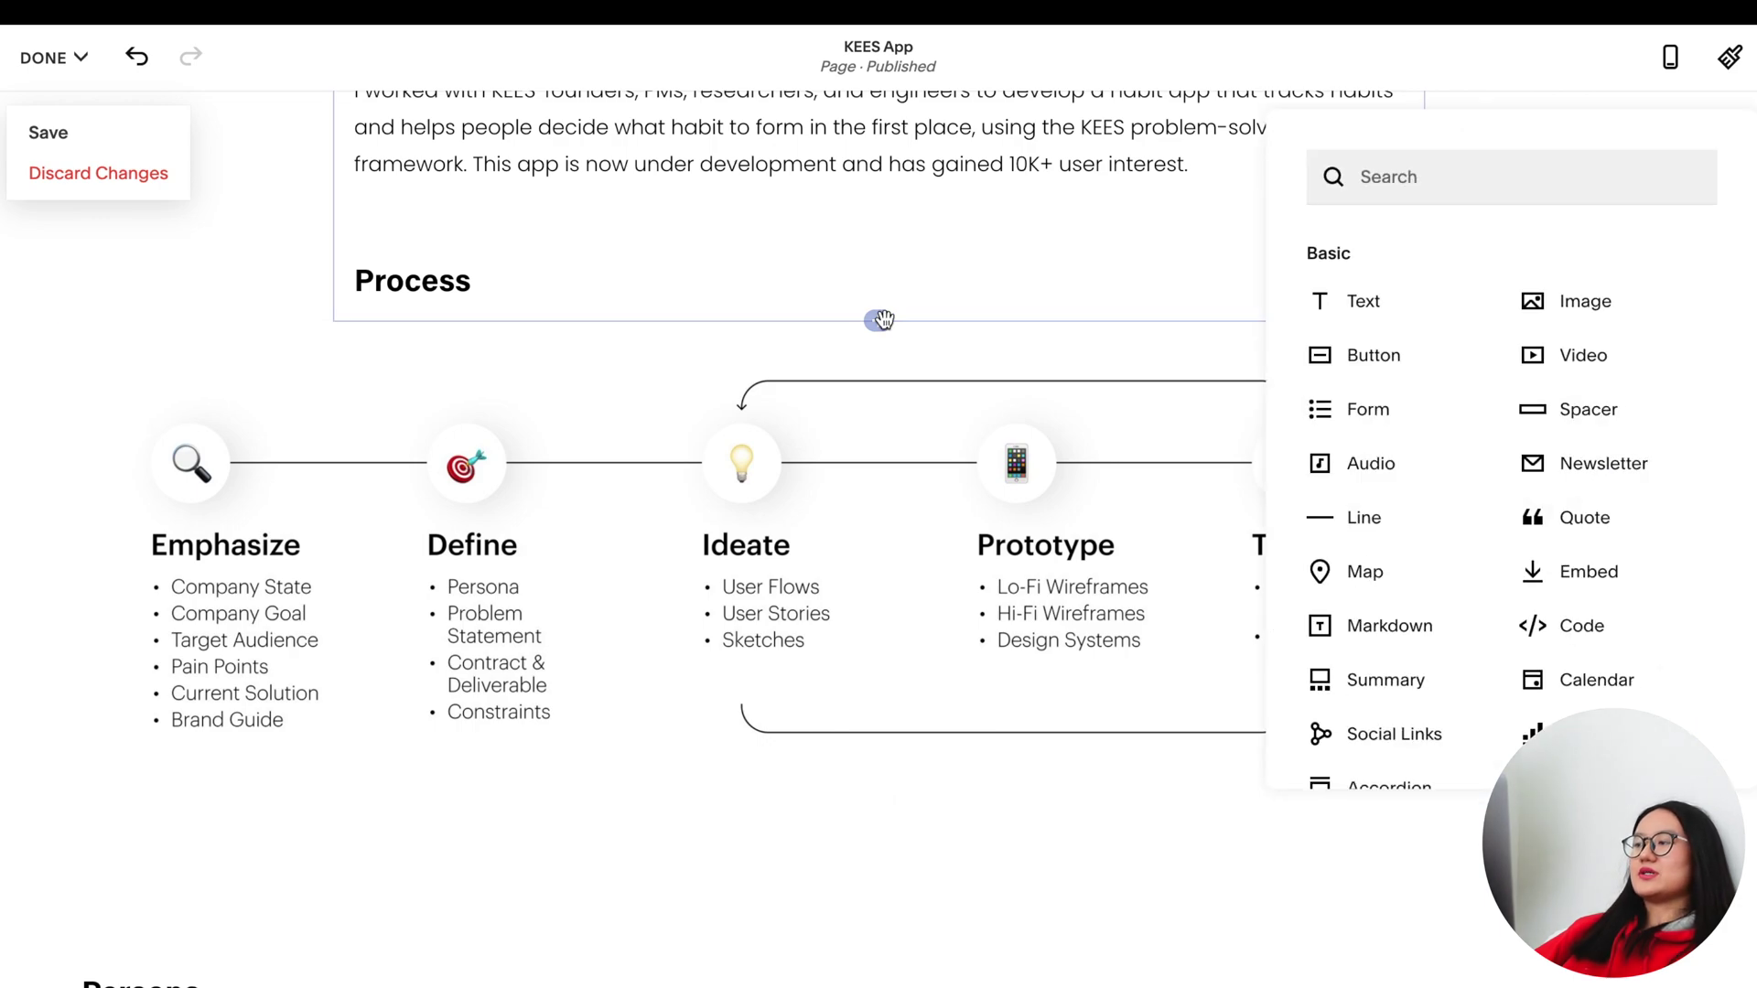
click(1583, 407)
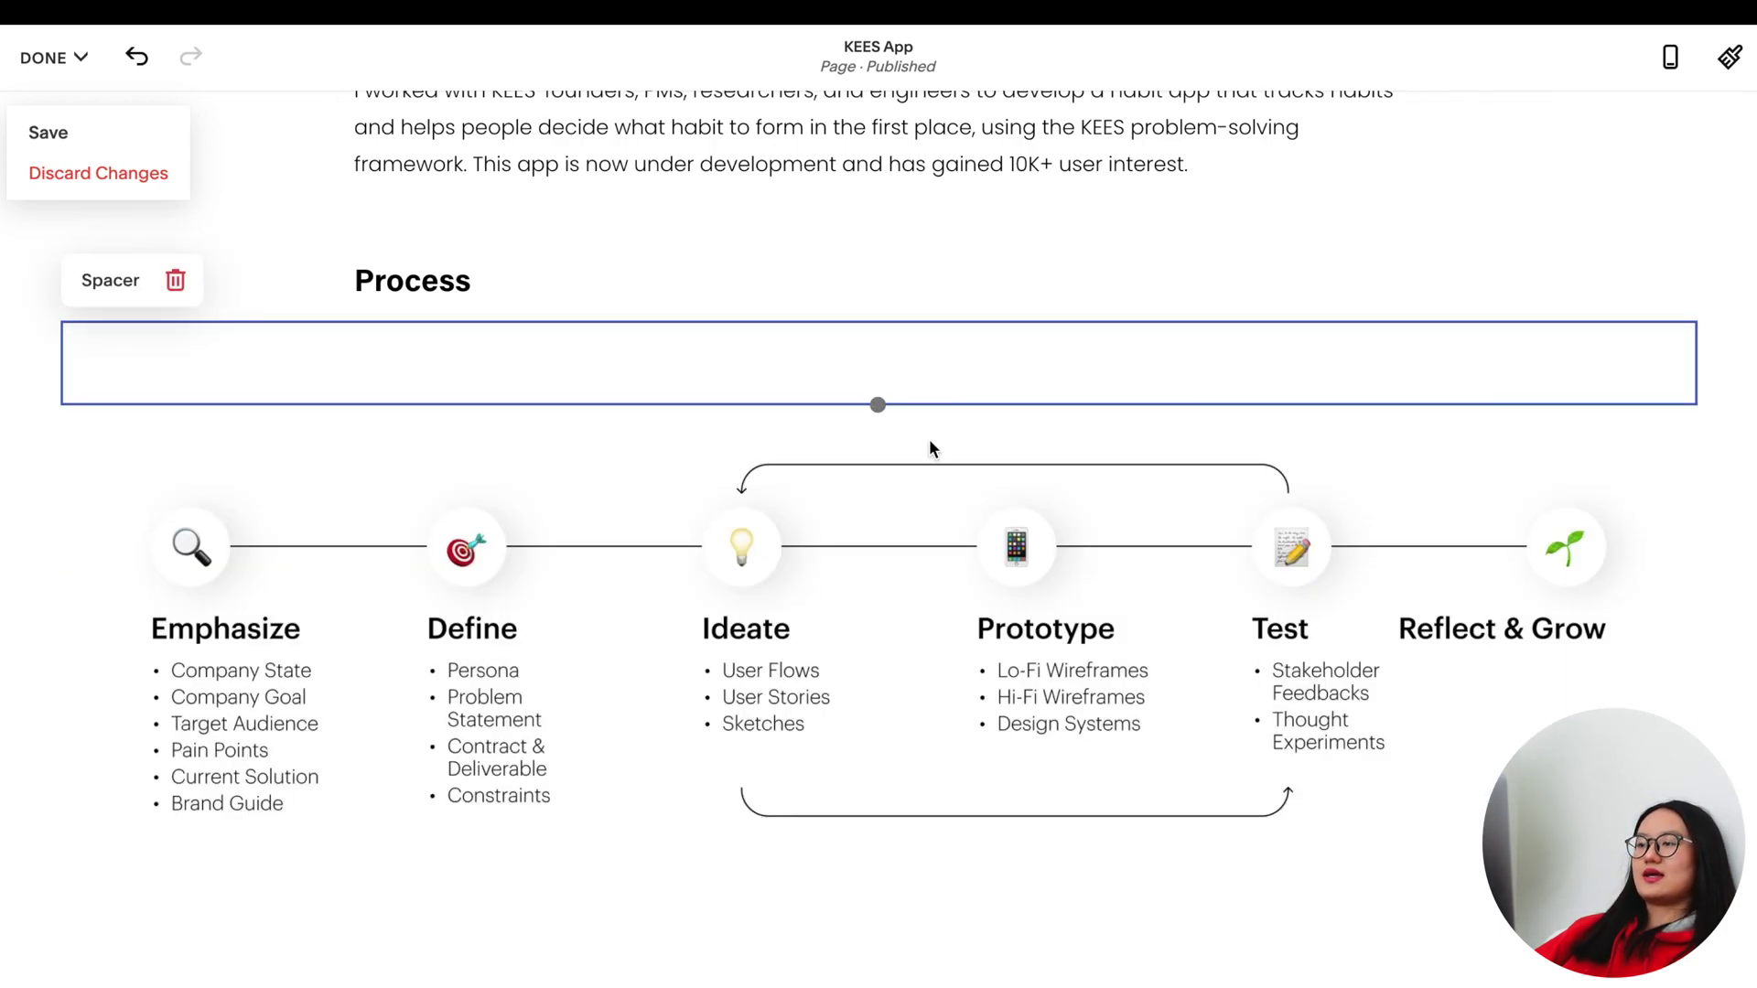
click(879, 407)
click(1544, 412)
scroll(945, 494, down, 1)
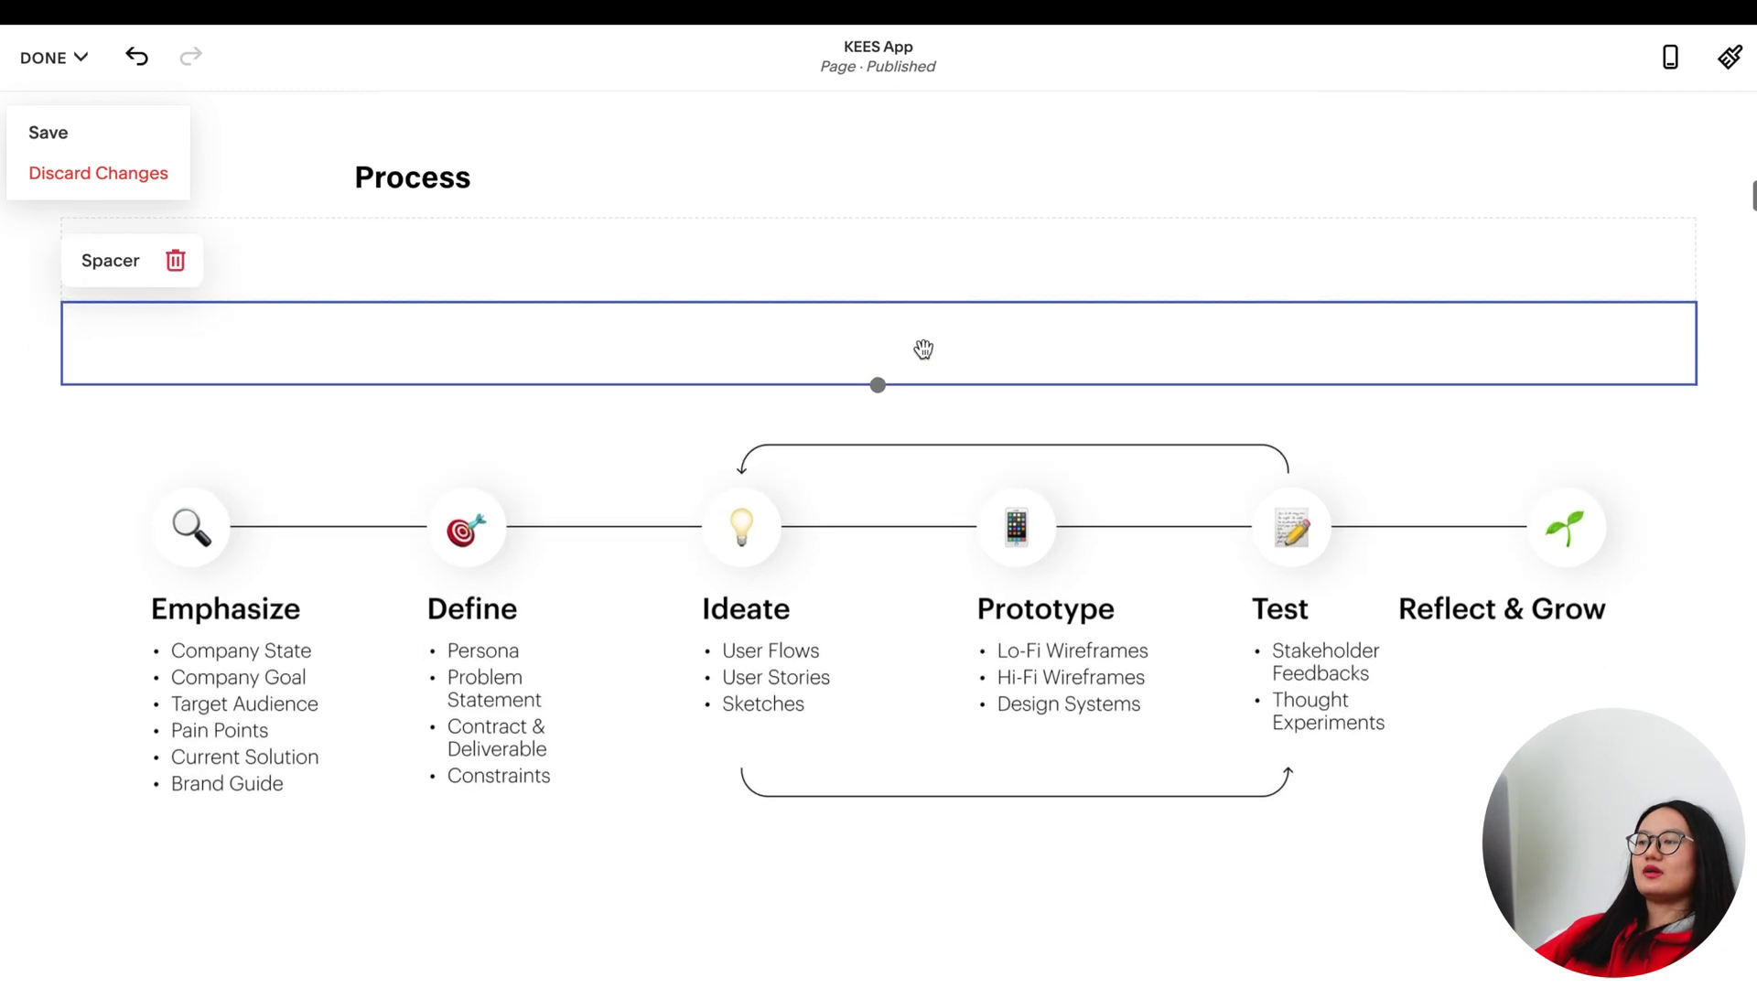
Put the spacers on either side of the Process diagram and resize them to centre it
drag(922, 345, 1535, 439)
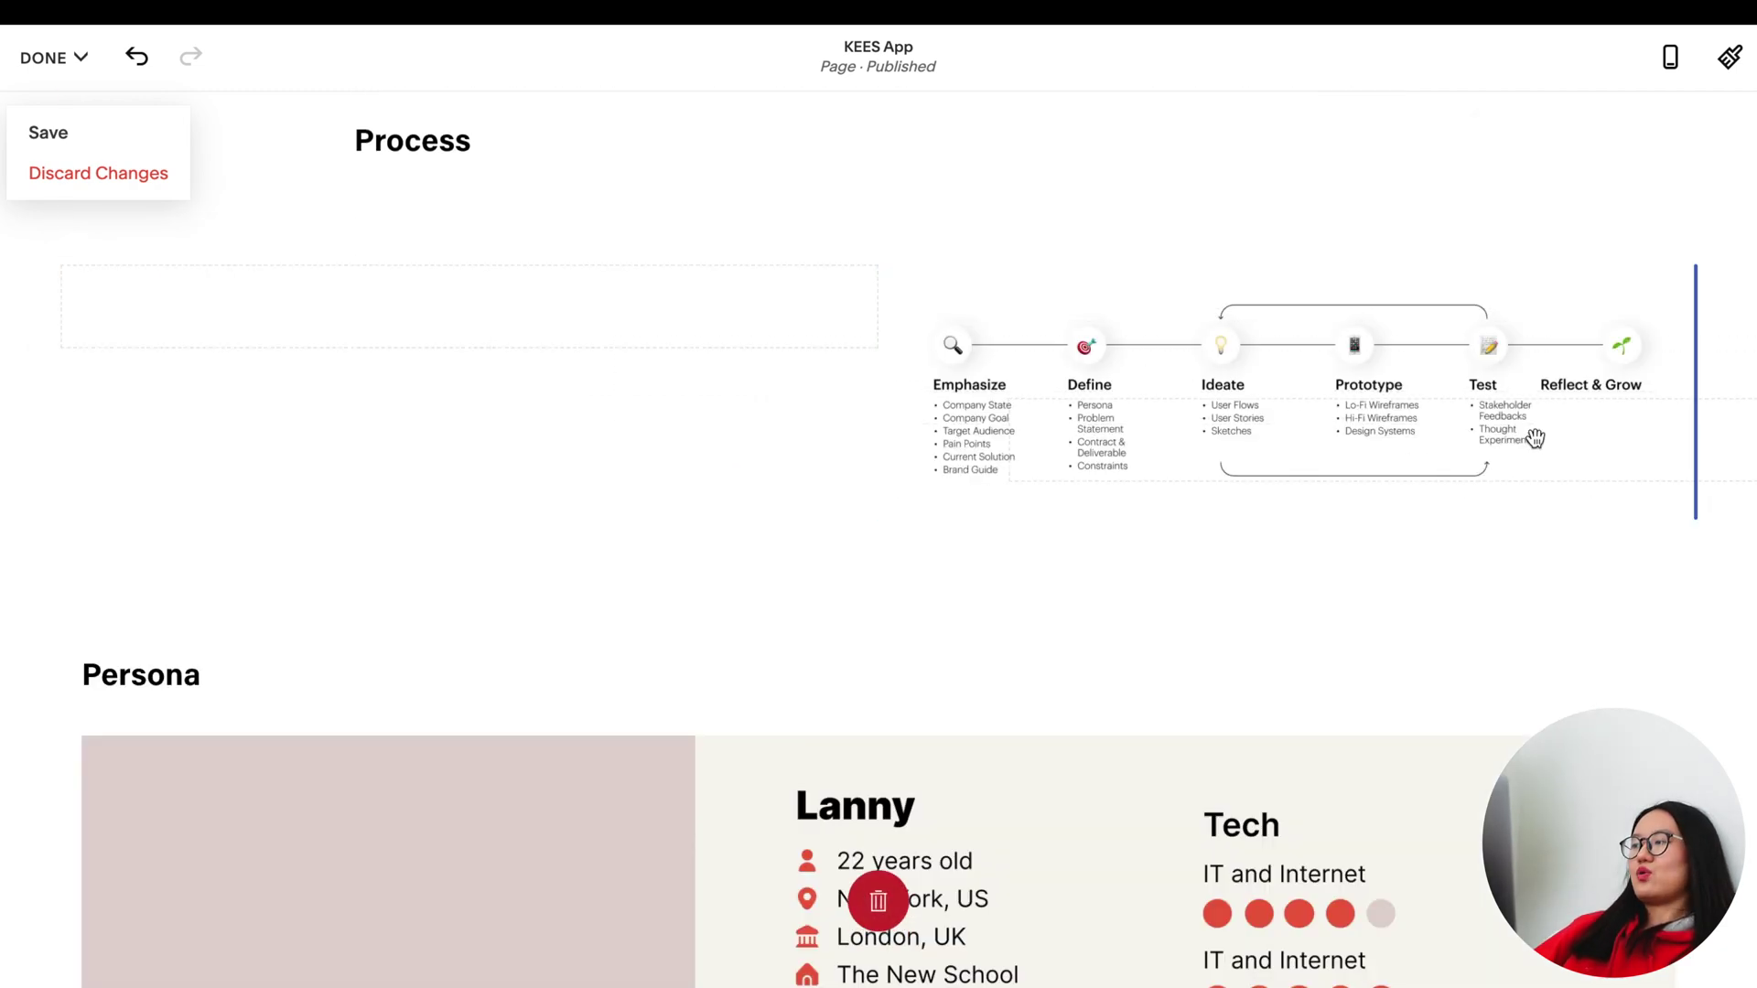
drag(1651, 469, 1651, 469)
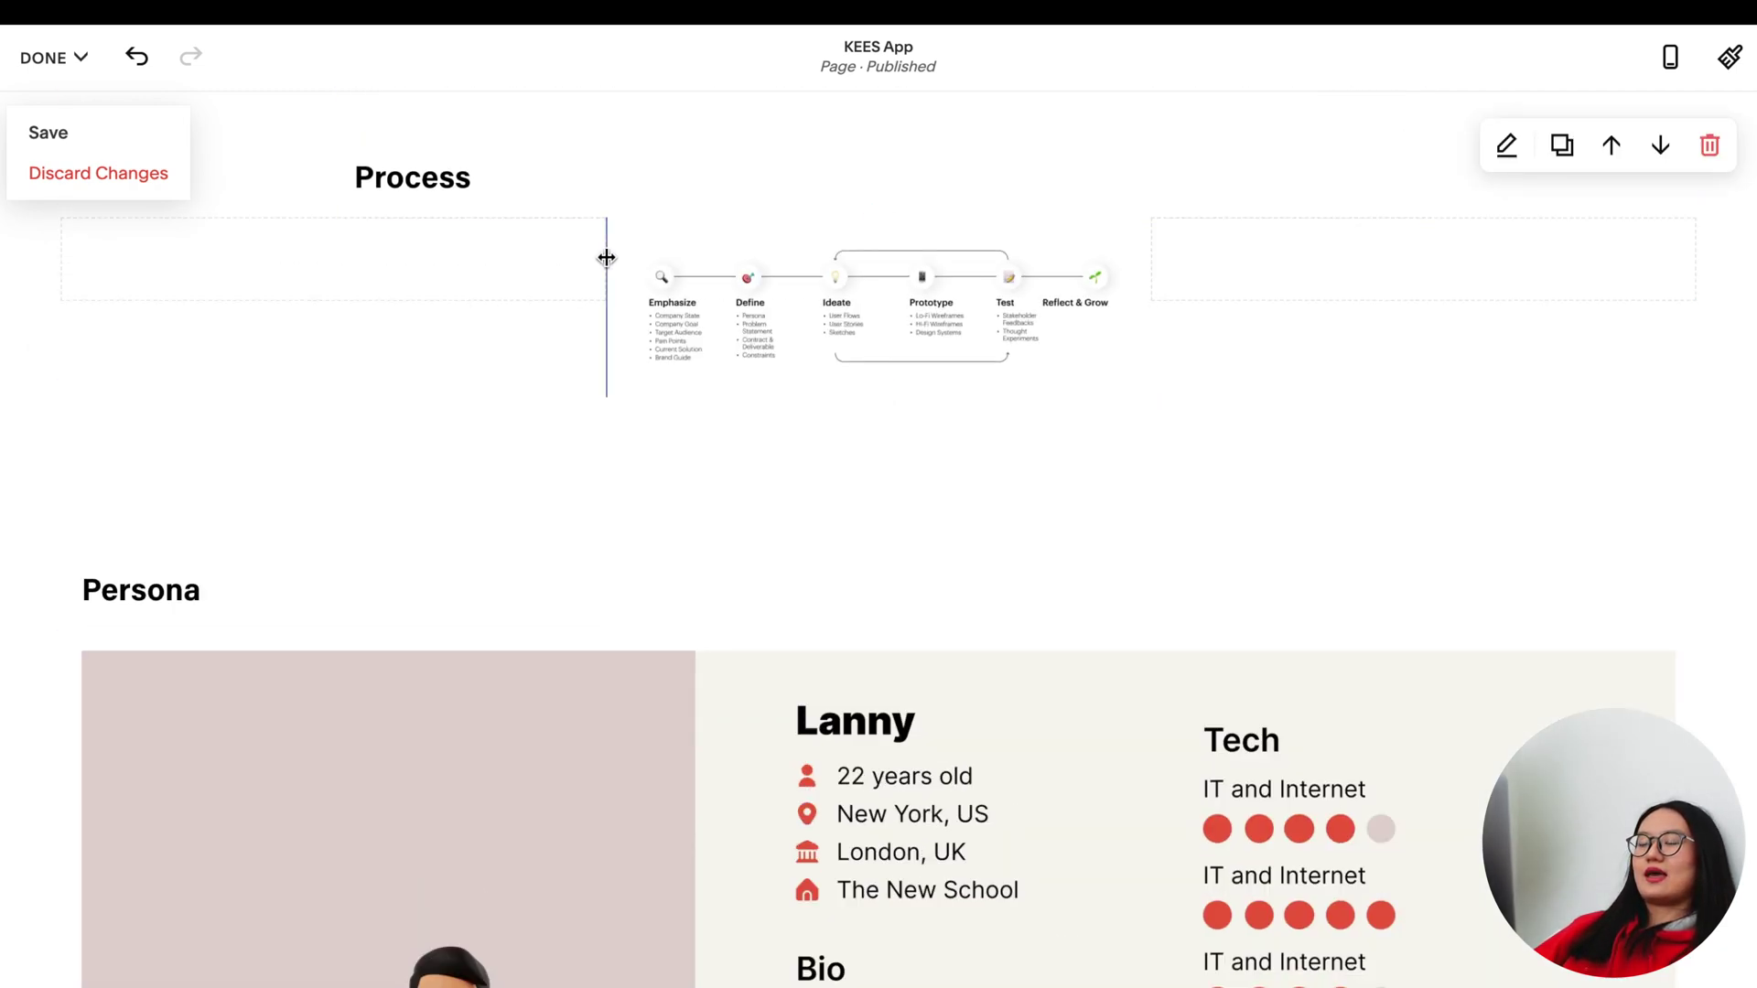
drag(481, 259, 203, 259)
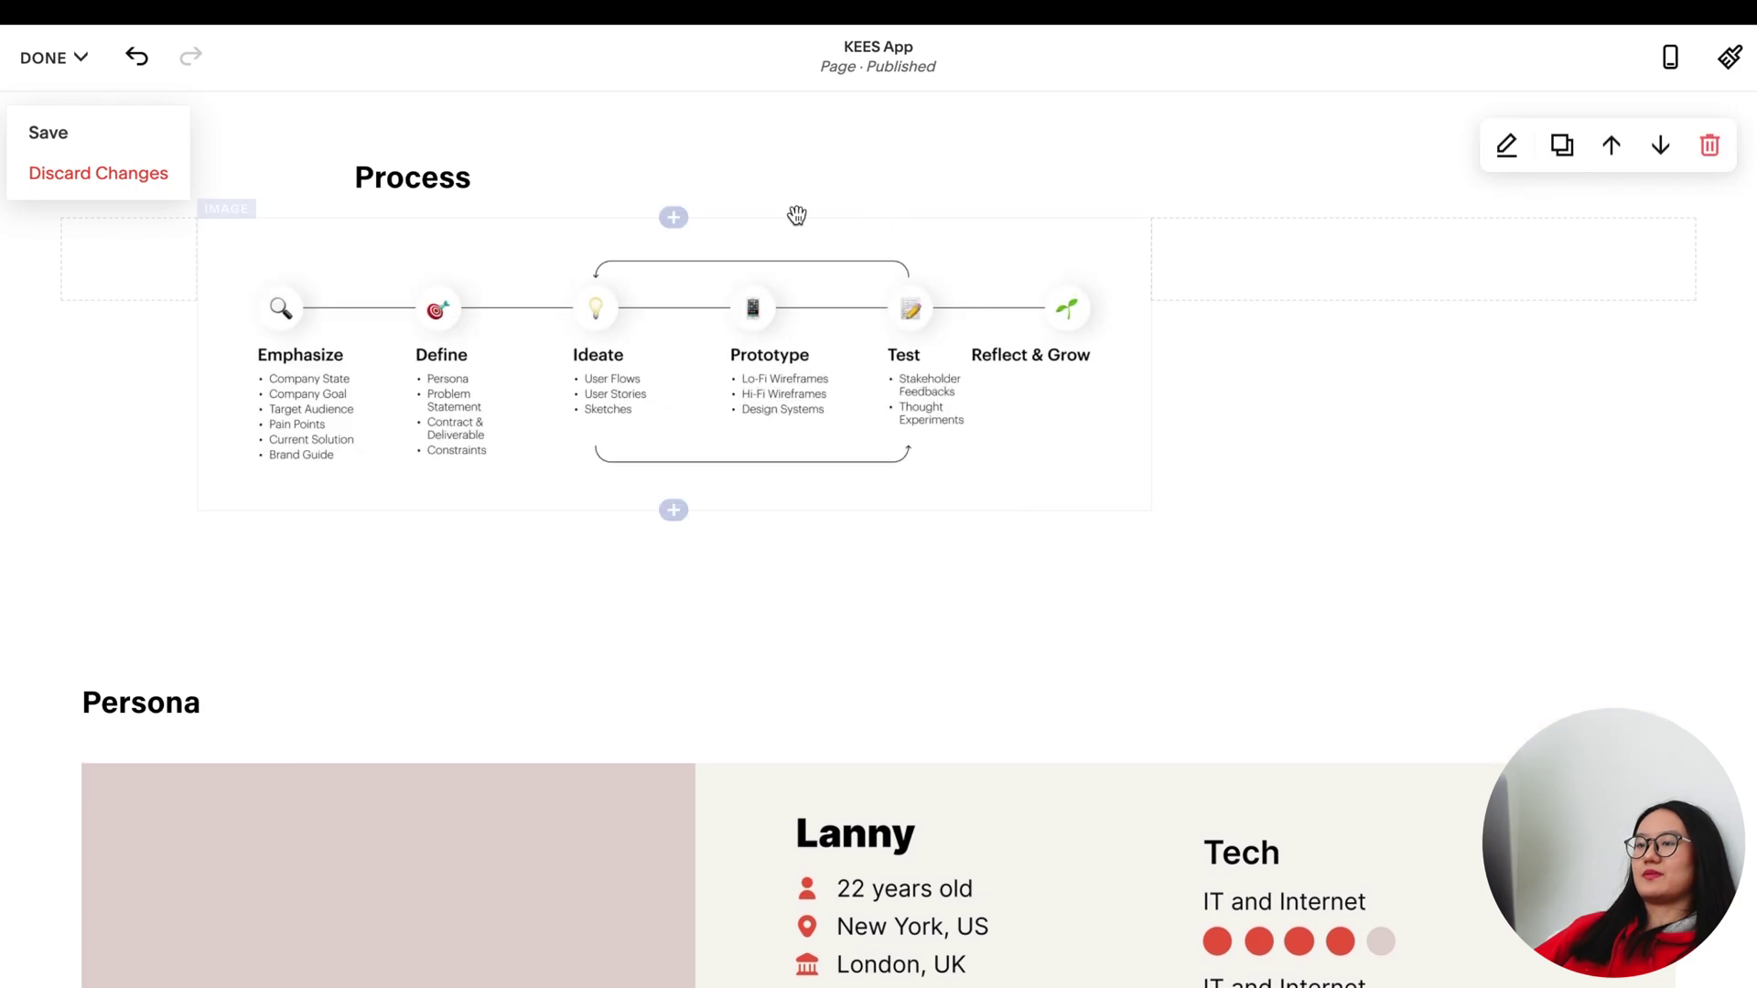
drag(1150, 257, 1575, 302)
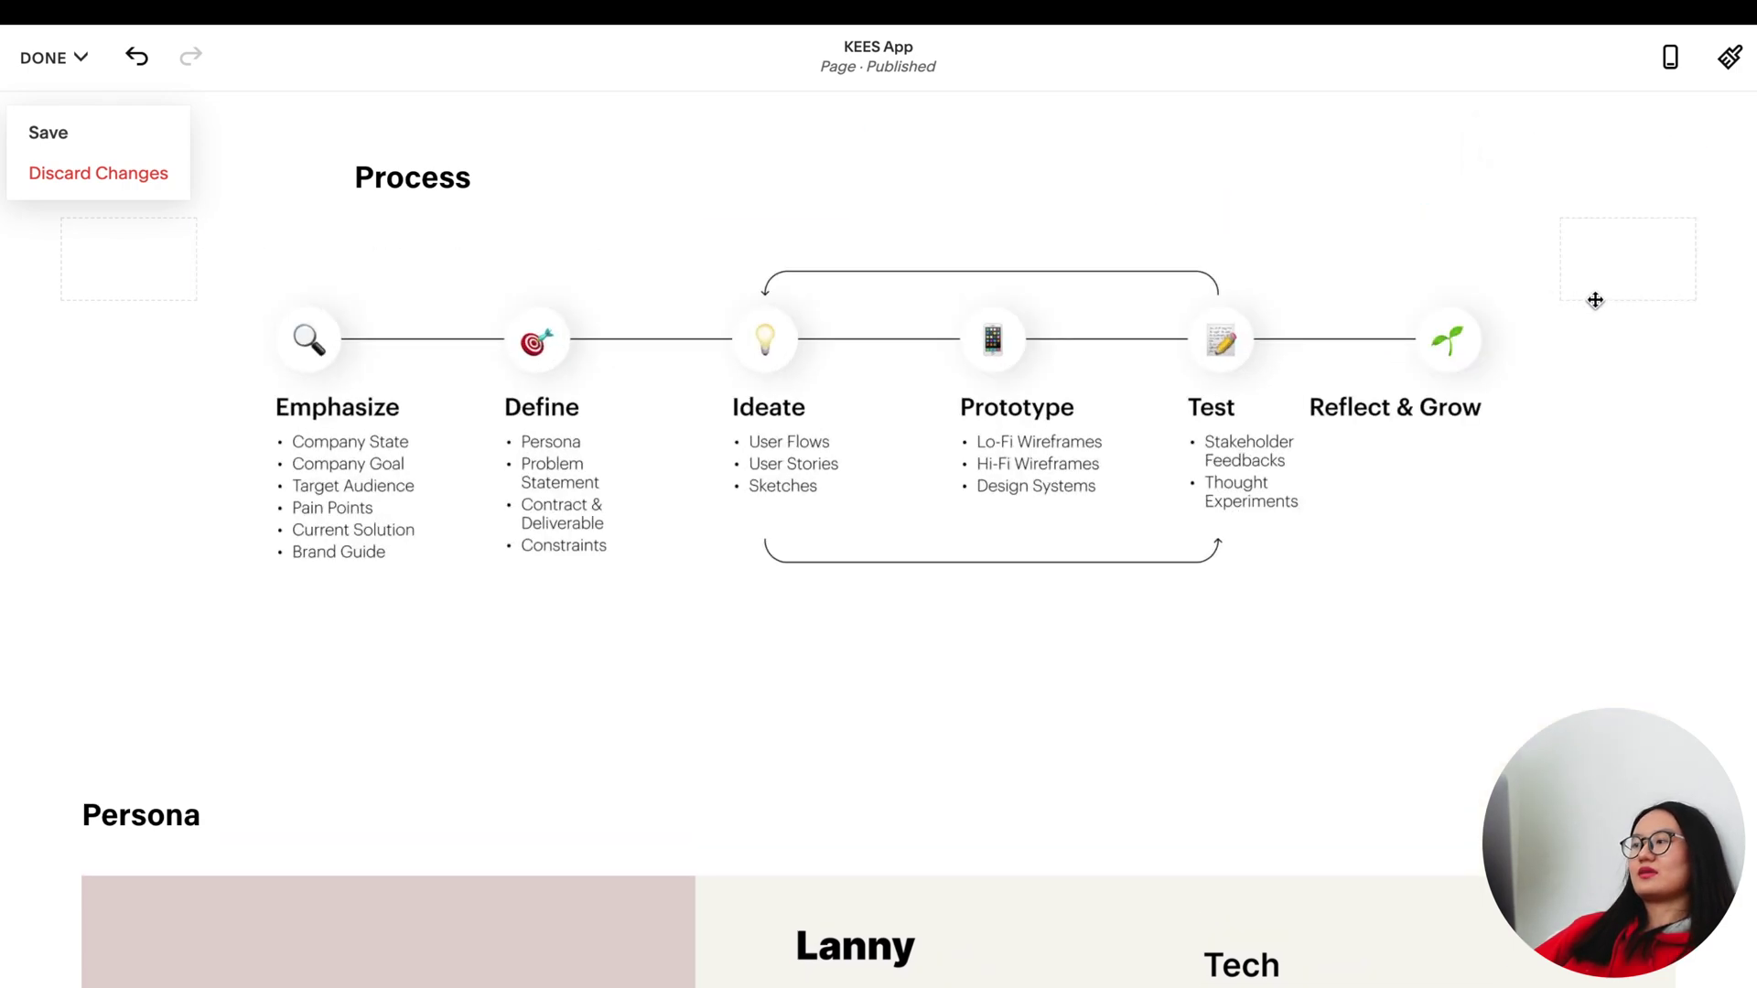
scroll(1046, 463, down, 8)
click(1501, 474)
drag(1561, 470, 1159, 313)
scroll(1159, 366, down, 18)
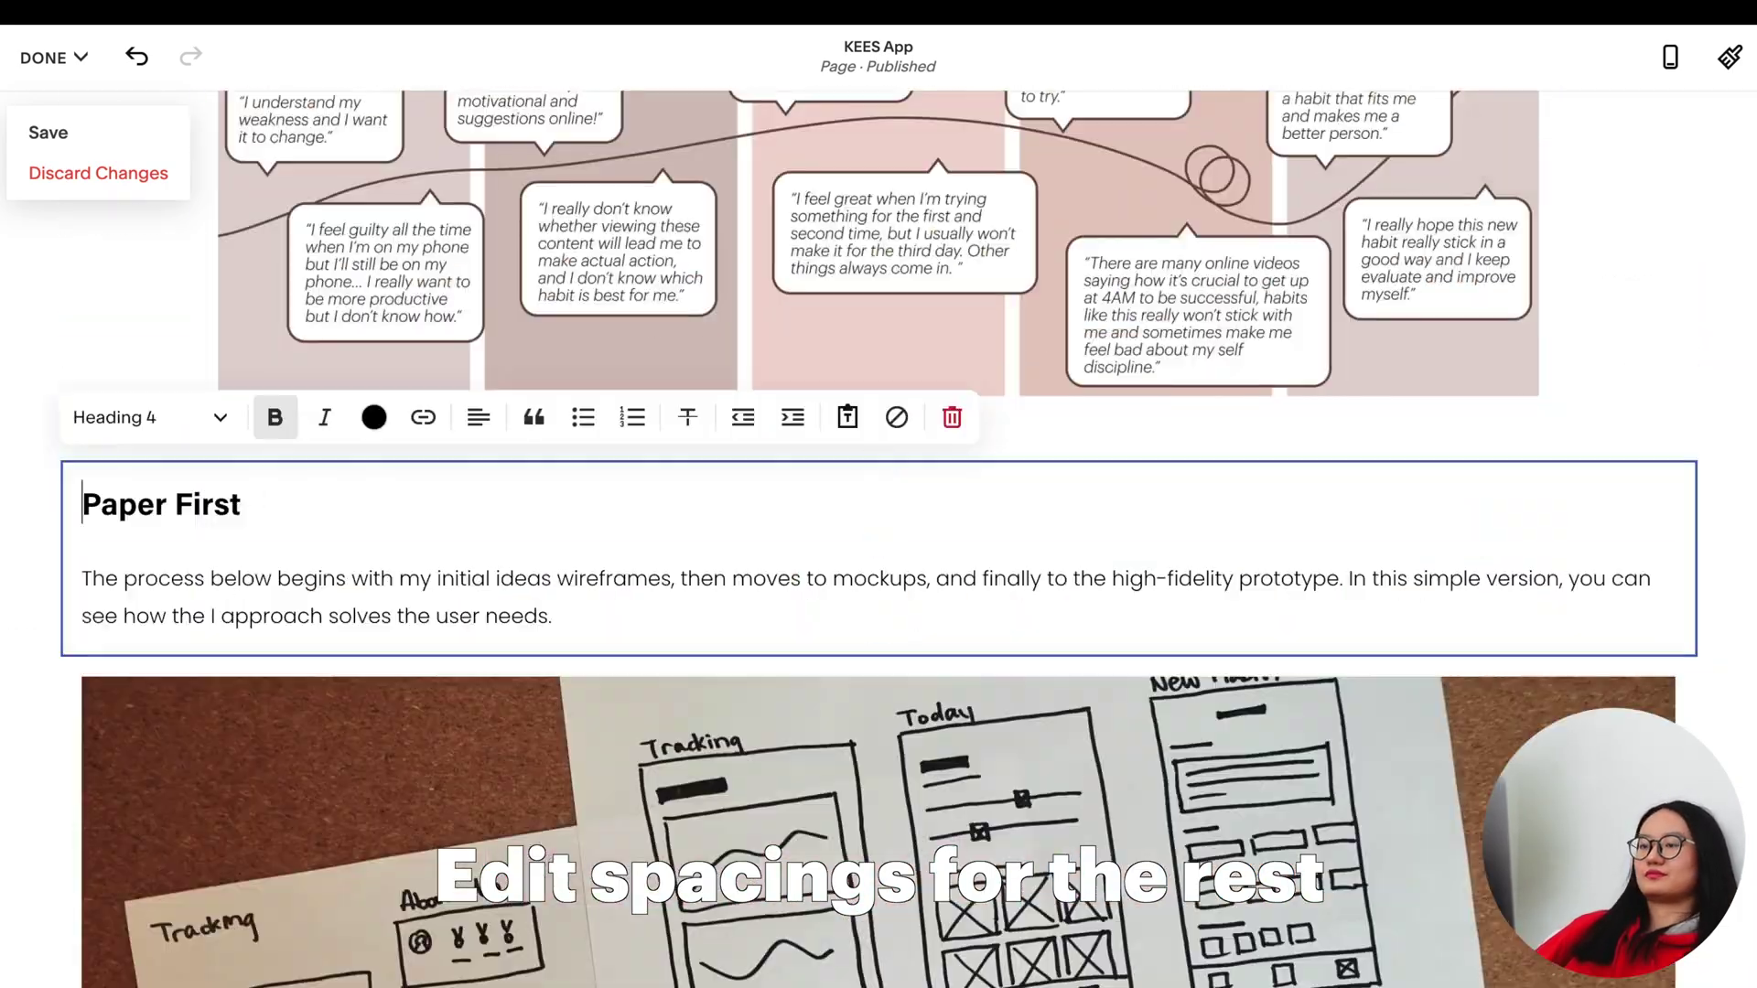
Drag a Spacer block beside the later section content so it sits inset
click(1546, 504)
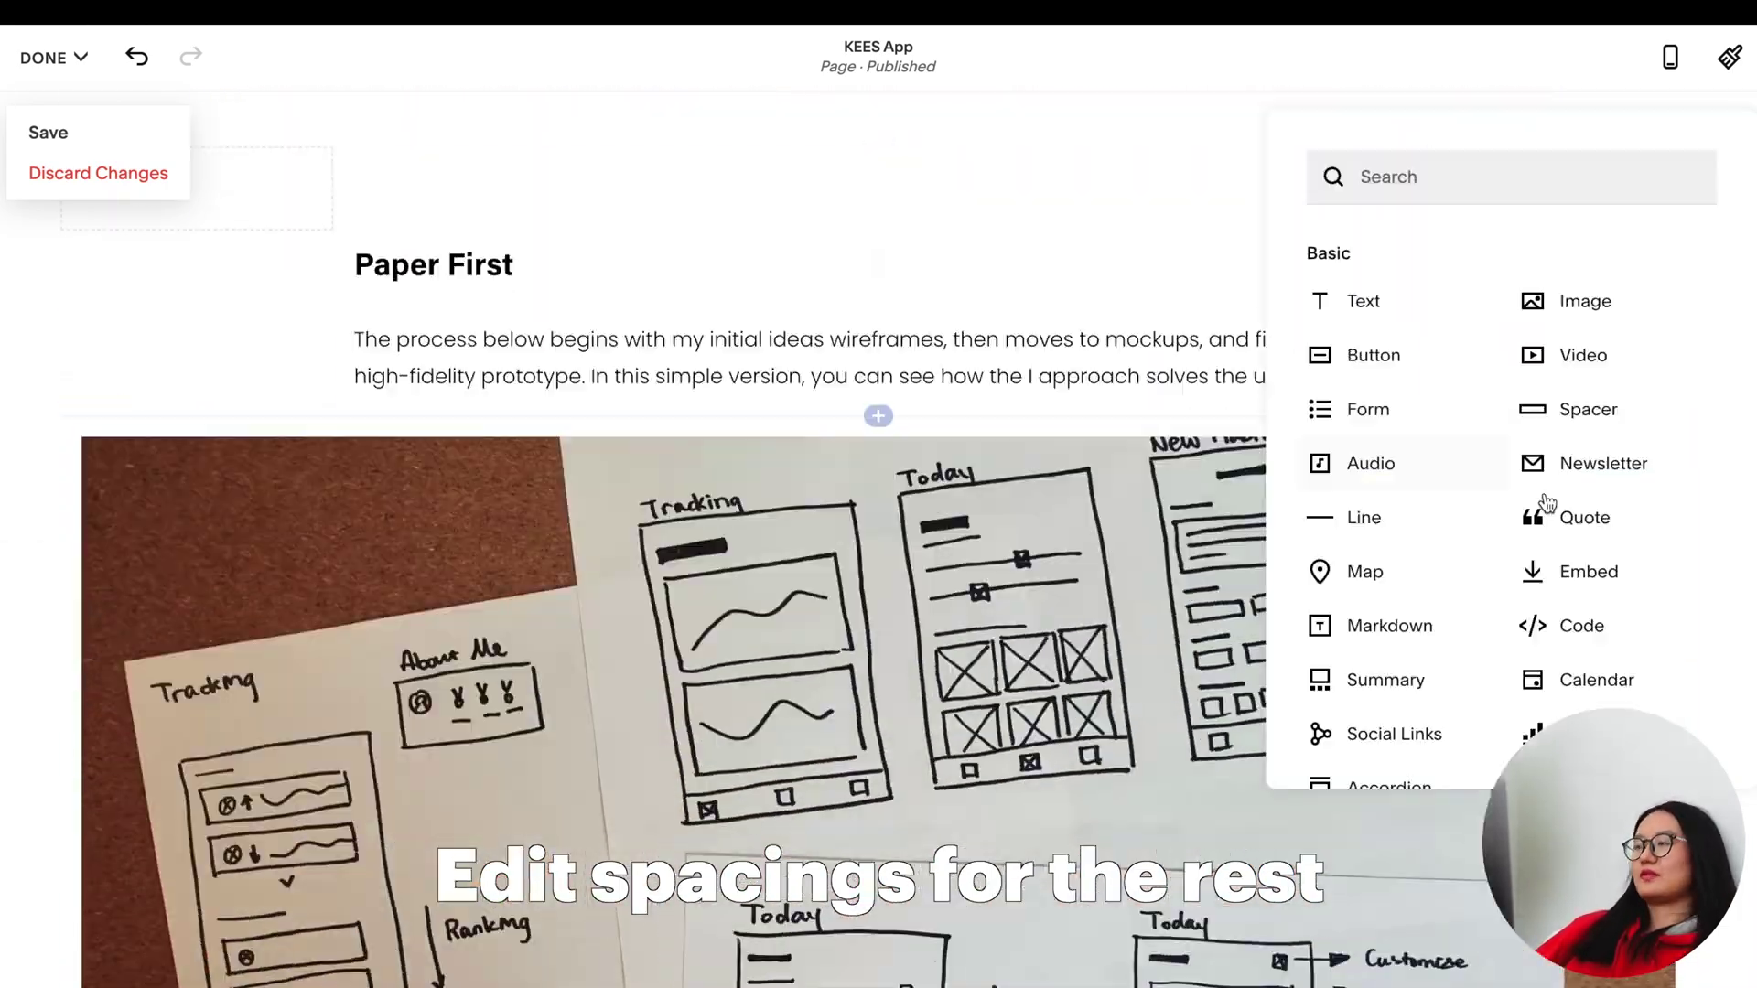
scroll(1547, 503, down, 5)
drag(1549, 408, 843, 390)
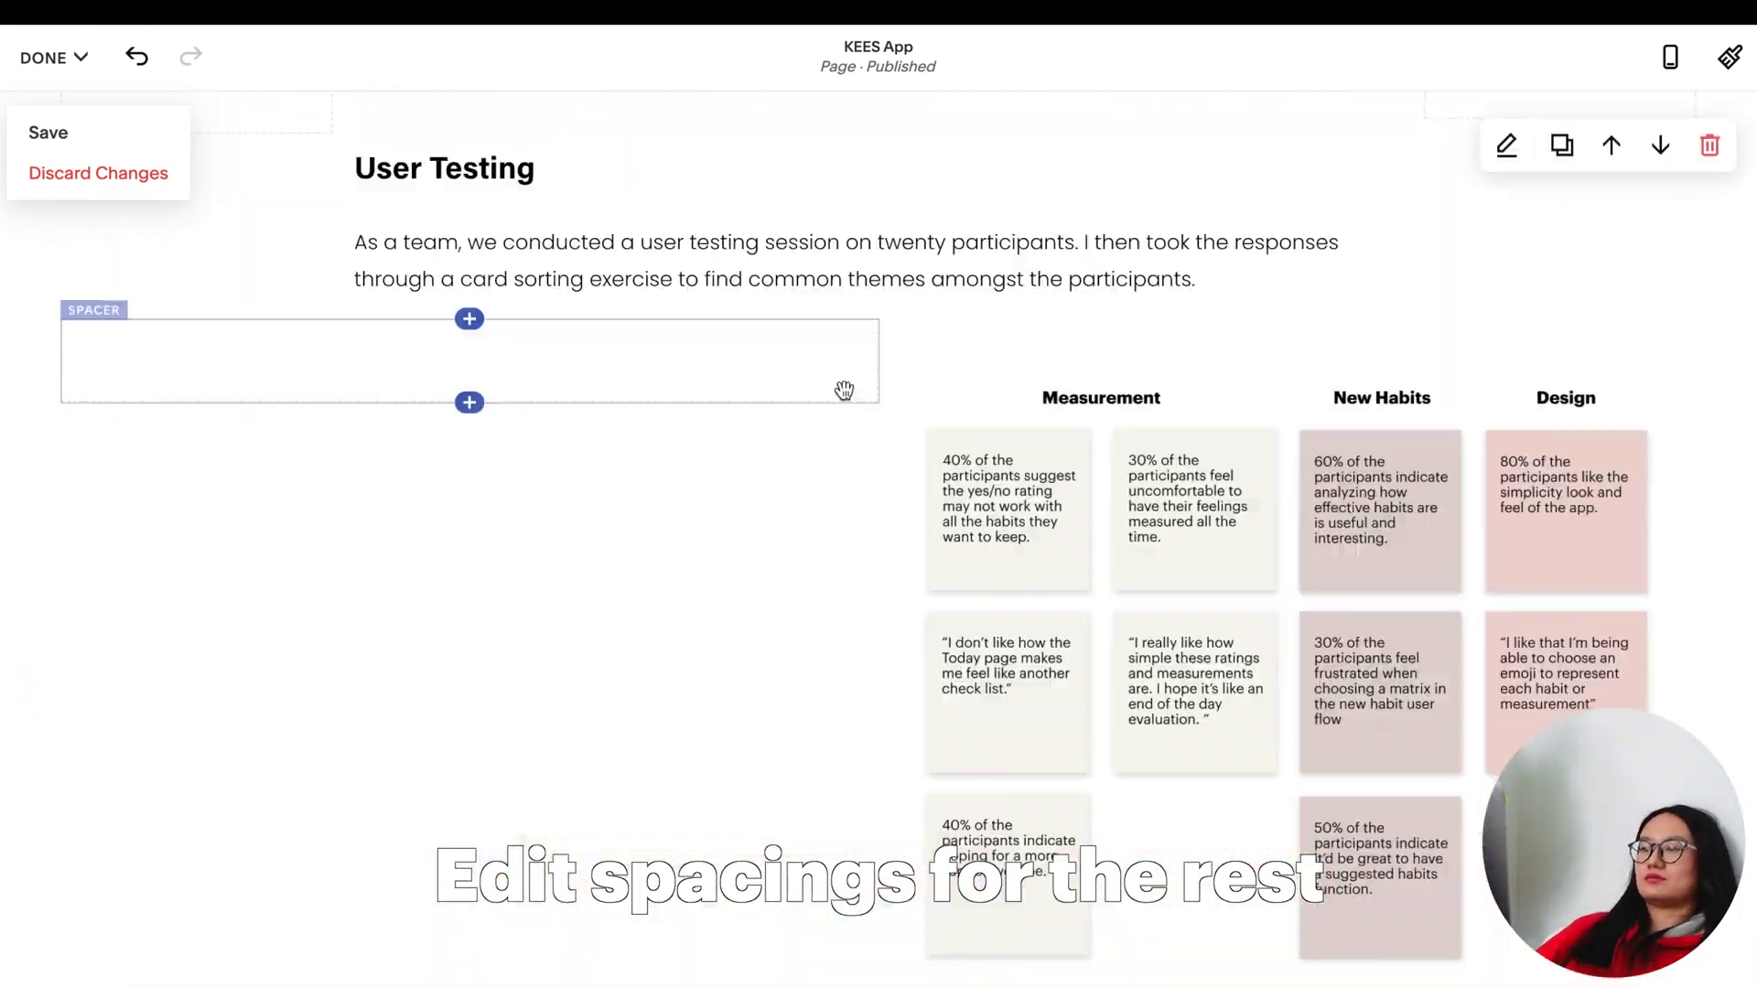
scroll(843, 391, down, 8)
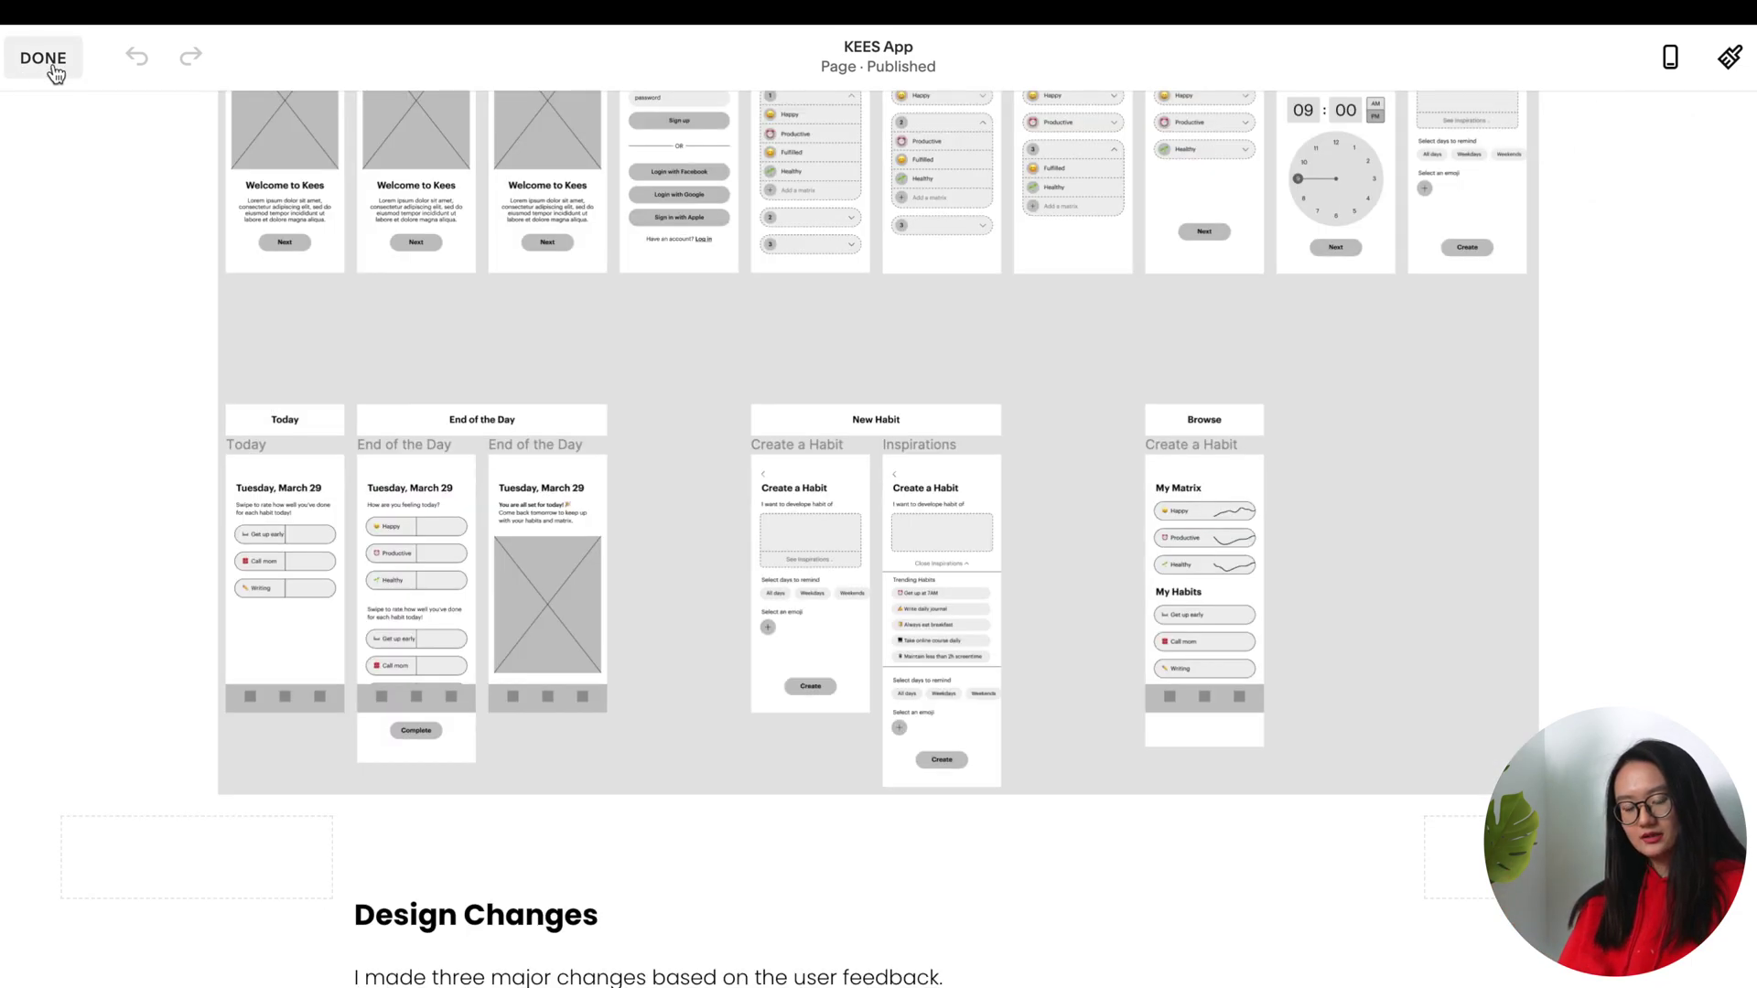
Save the KEES App edits, review the page in full-screen preview, then exit it
click(51, 64)
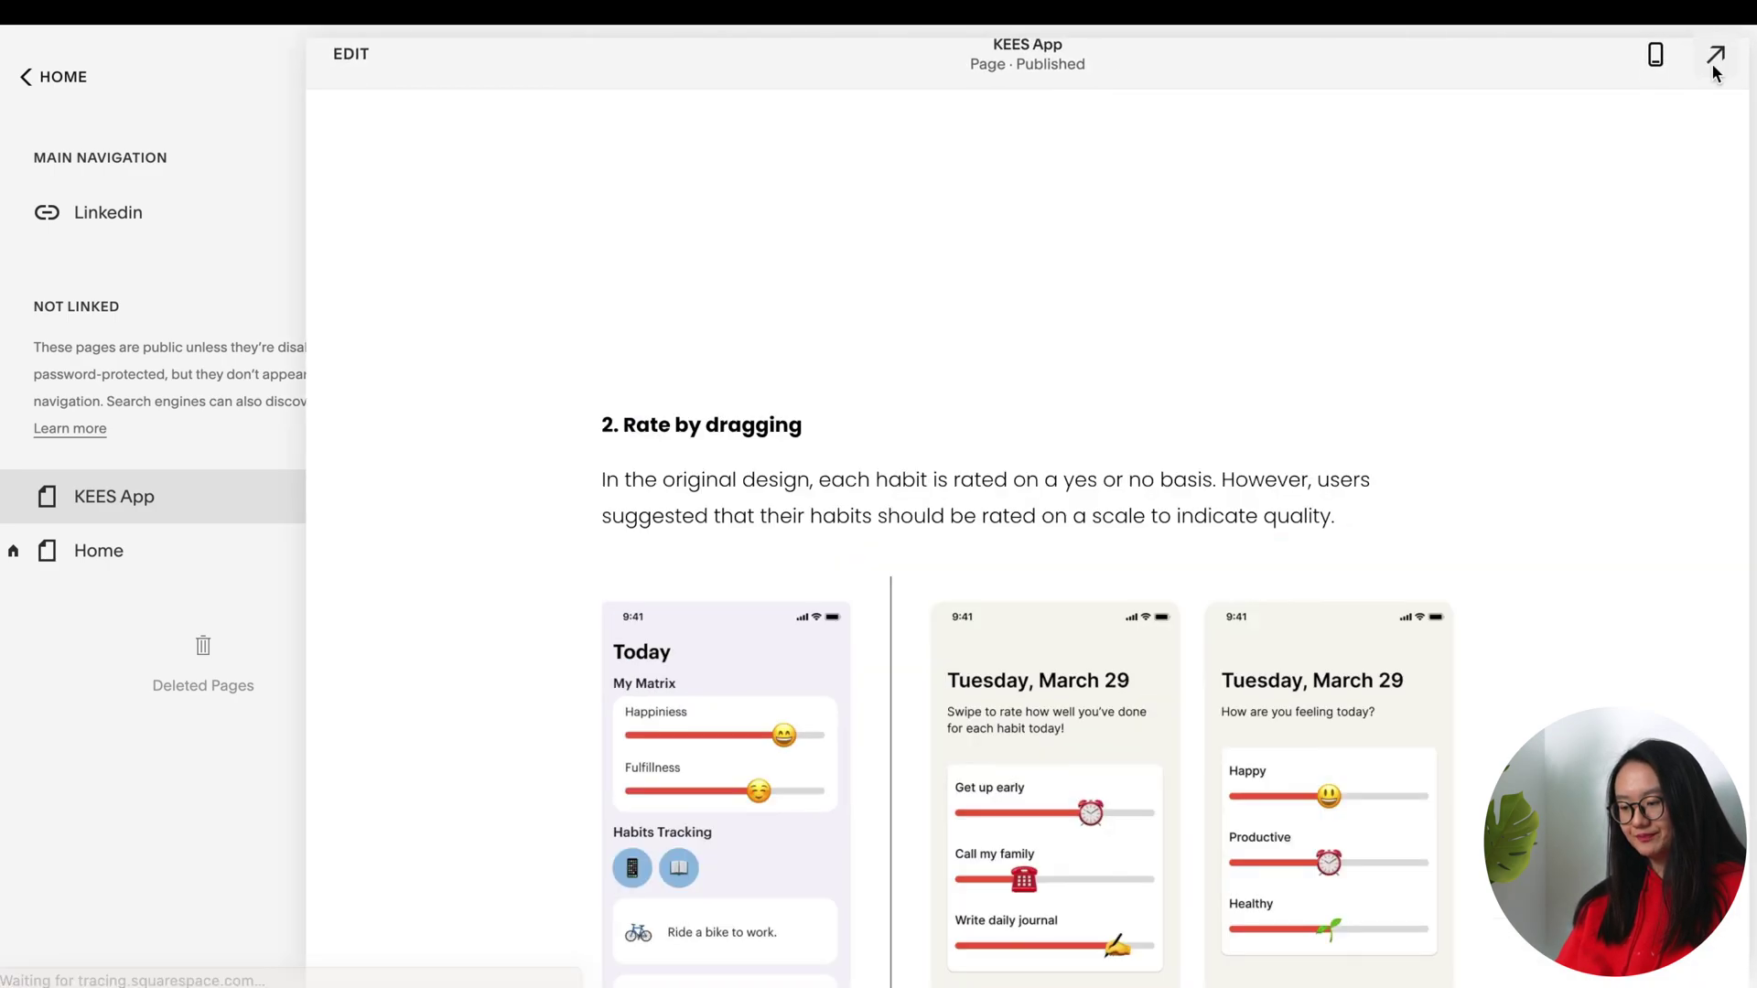
click(1711, 75)
scroll(1670, 362, up, 20)
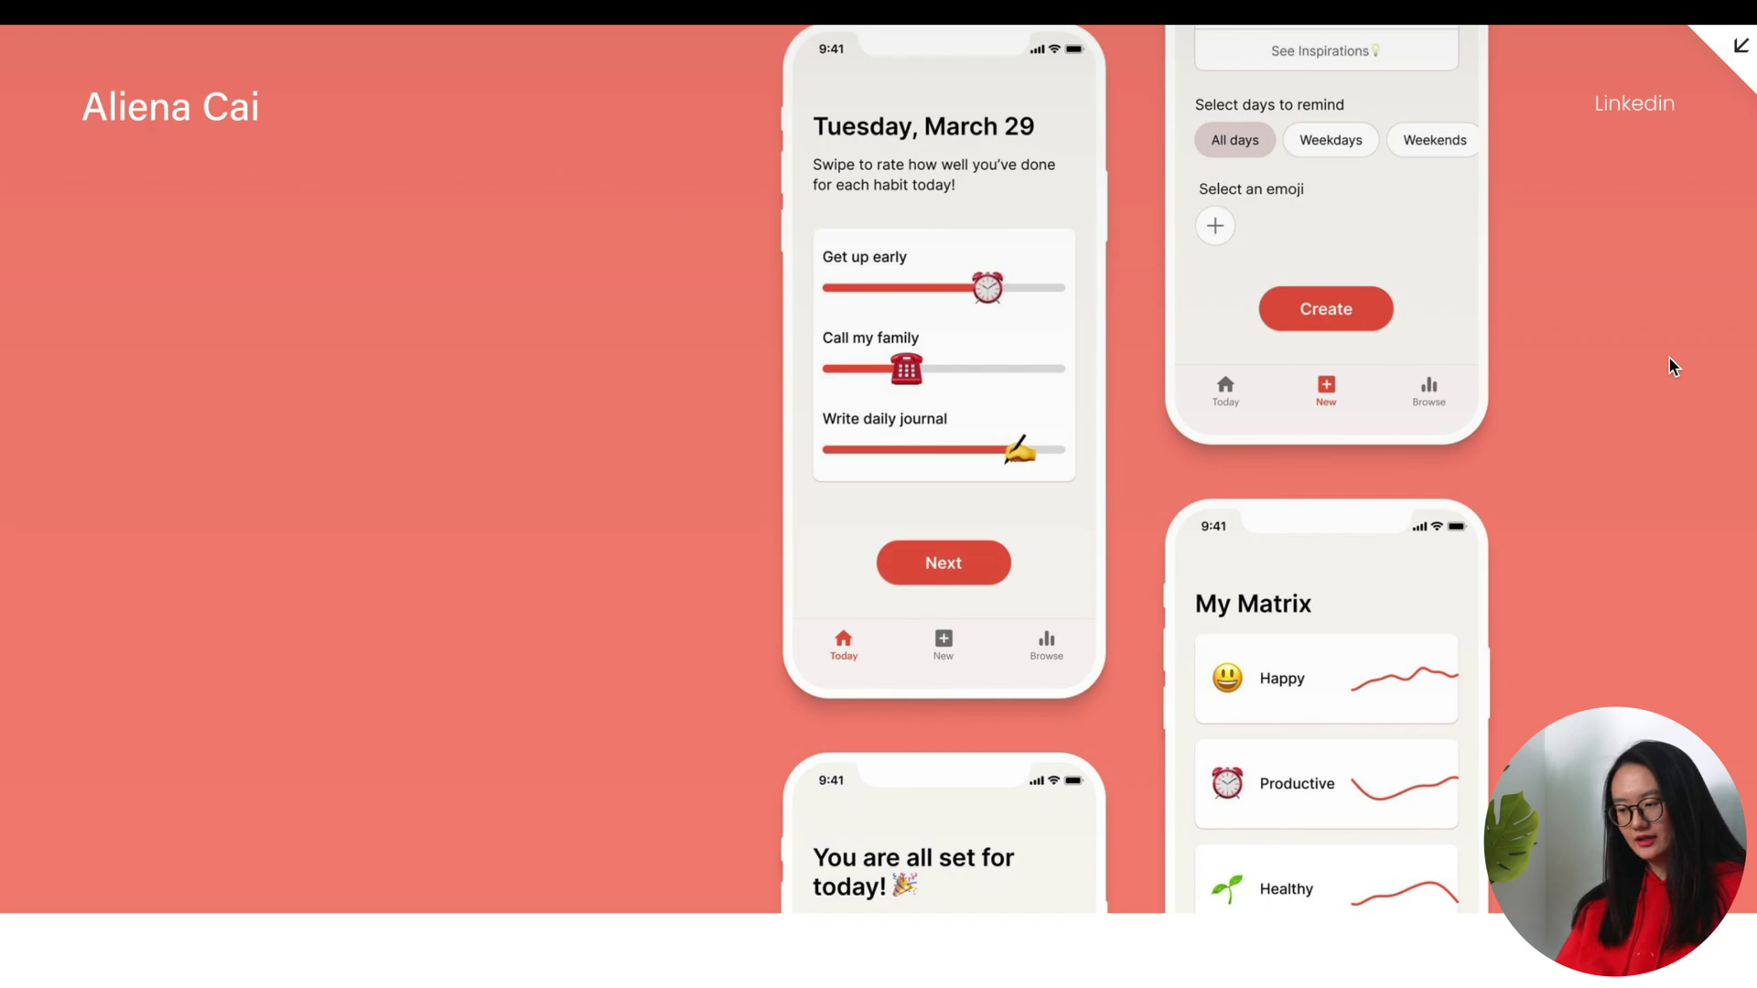
scroll(1670, 362, down, 10)
scroll(1670, 366, down, 15)
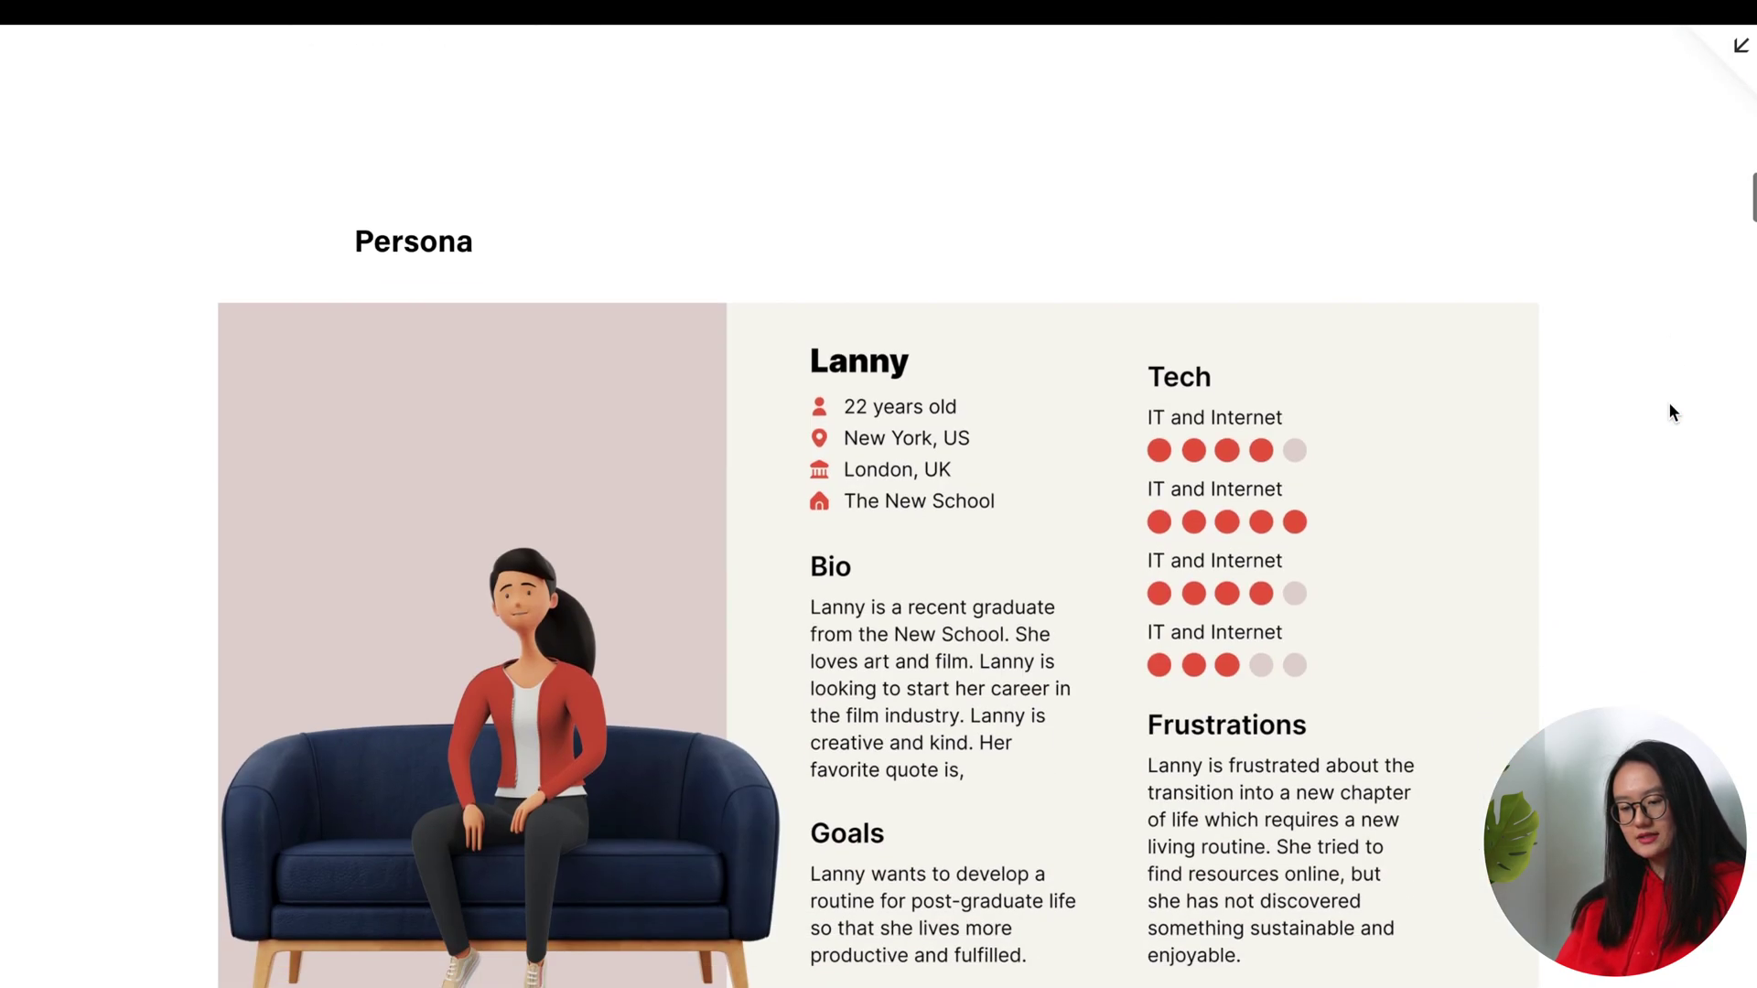
scroll(1667, 412, down, 3)
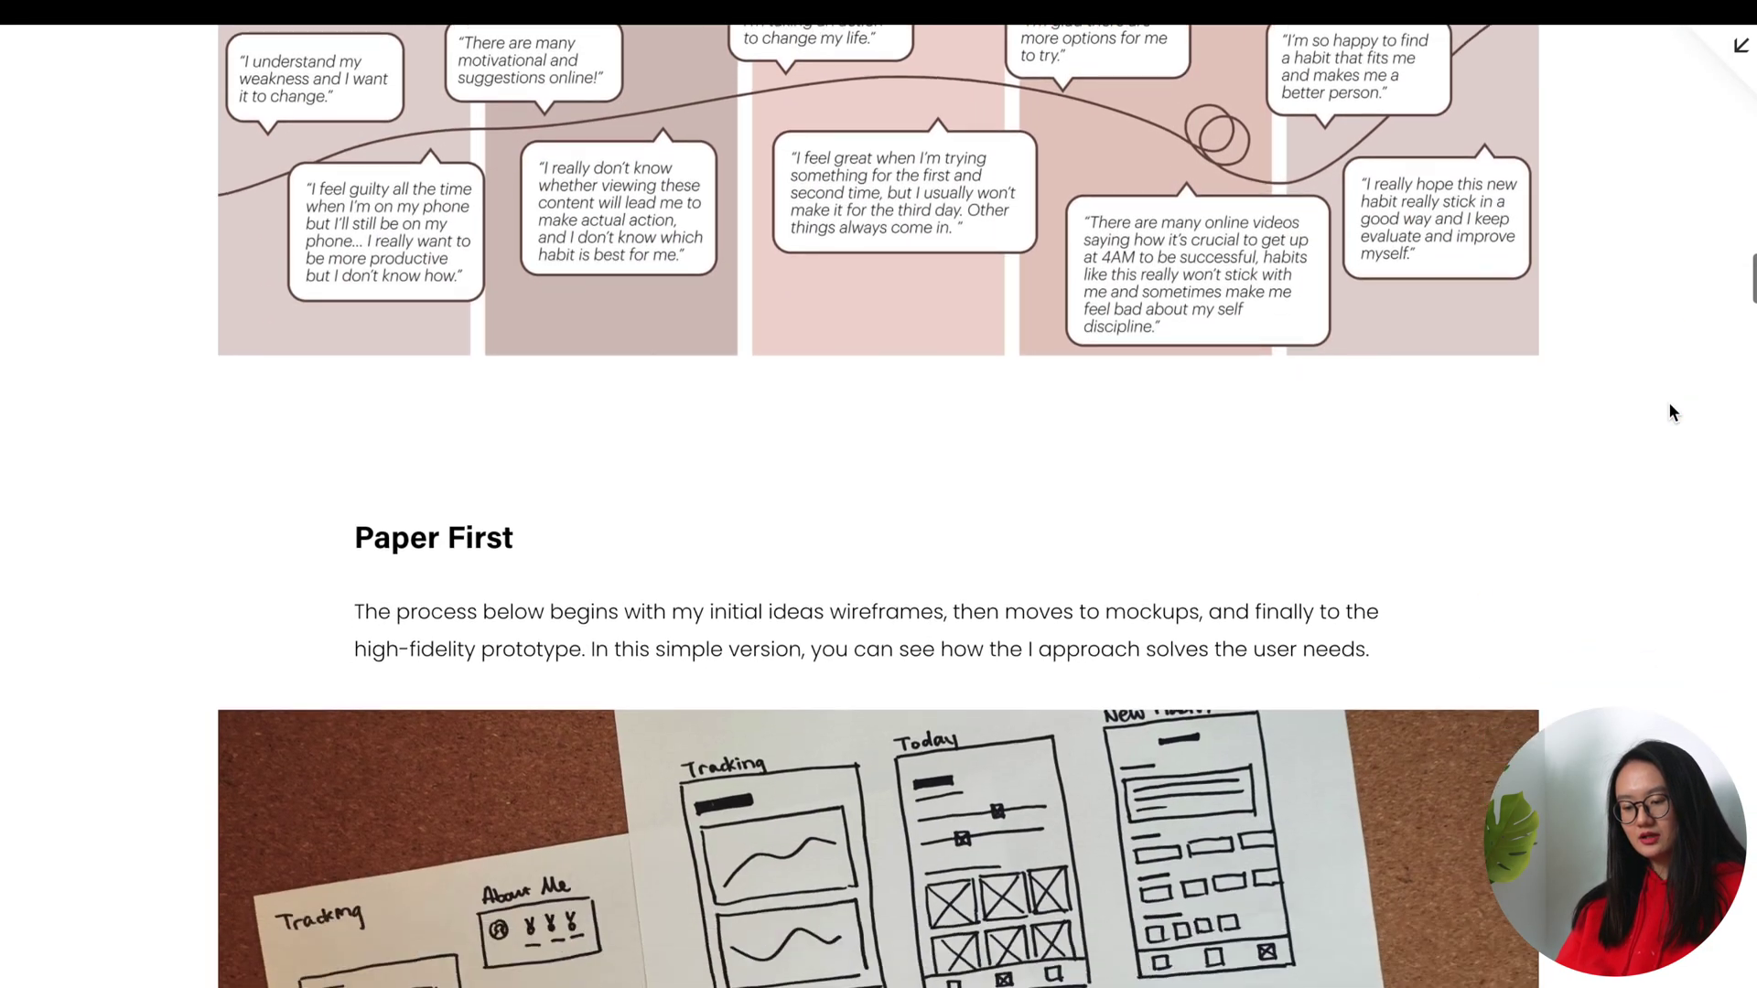
scroll(1561, 229, up, 10)
click(1735, 60)
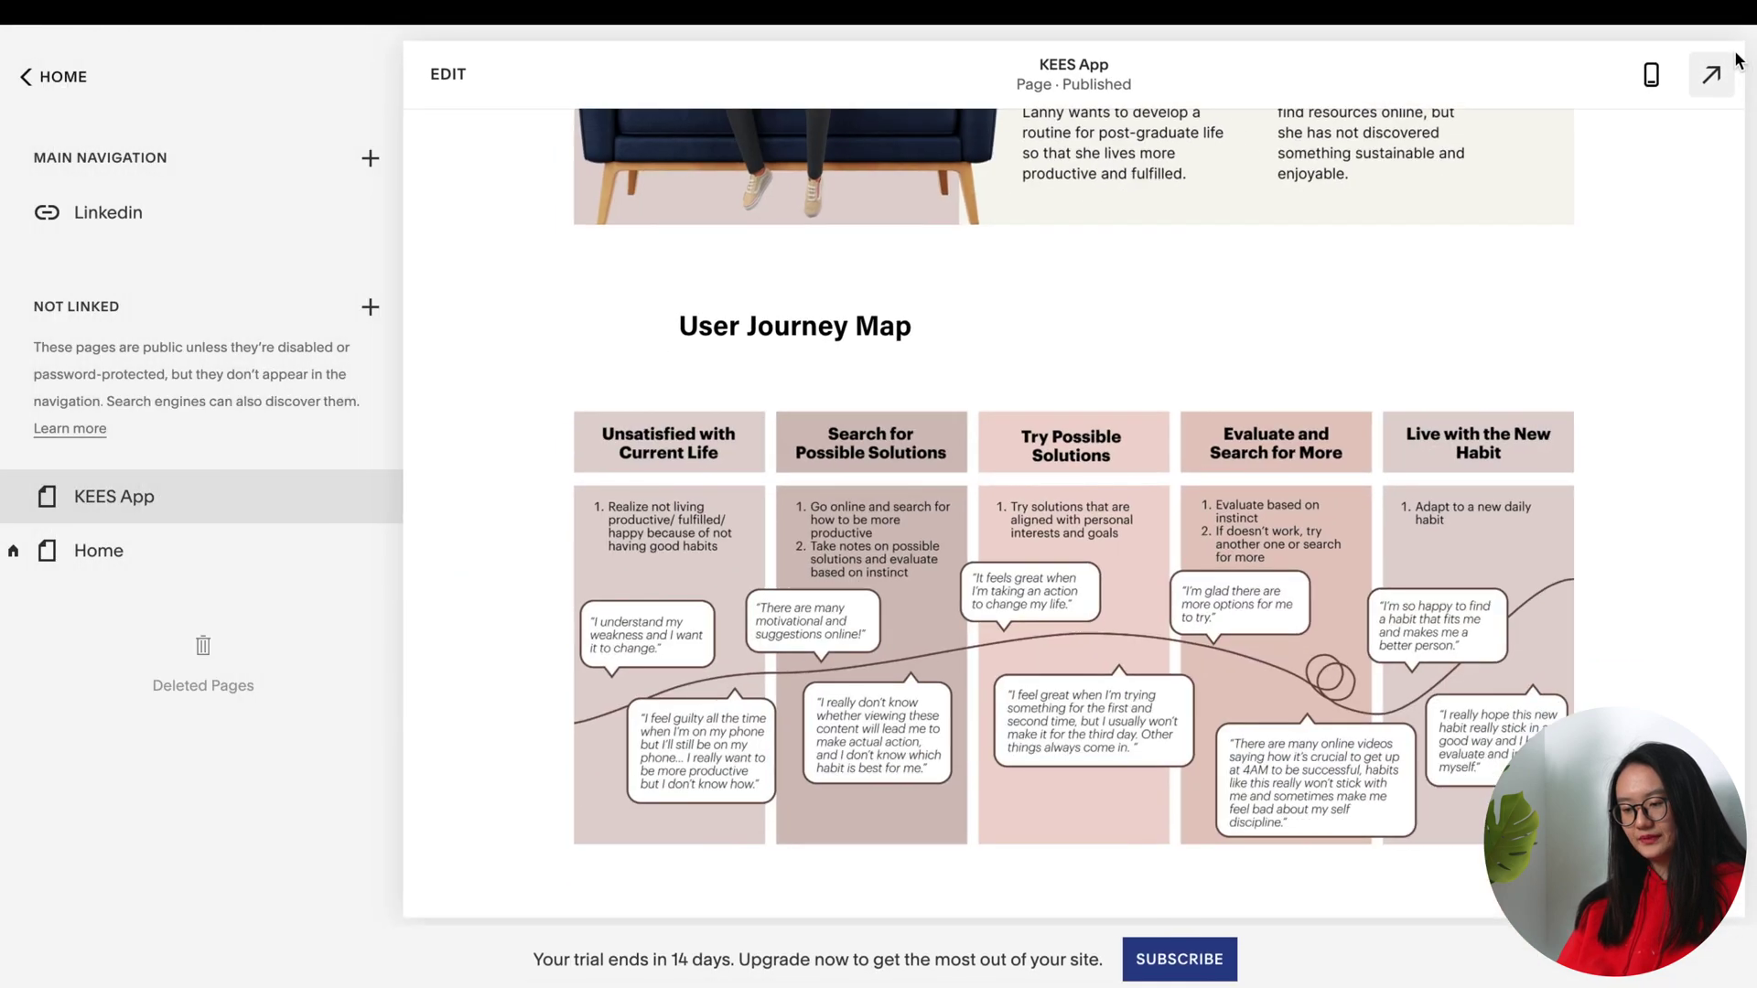
Drag both side edges of the Persona and User Journey Map images inward to match the text column
click(453, 80)
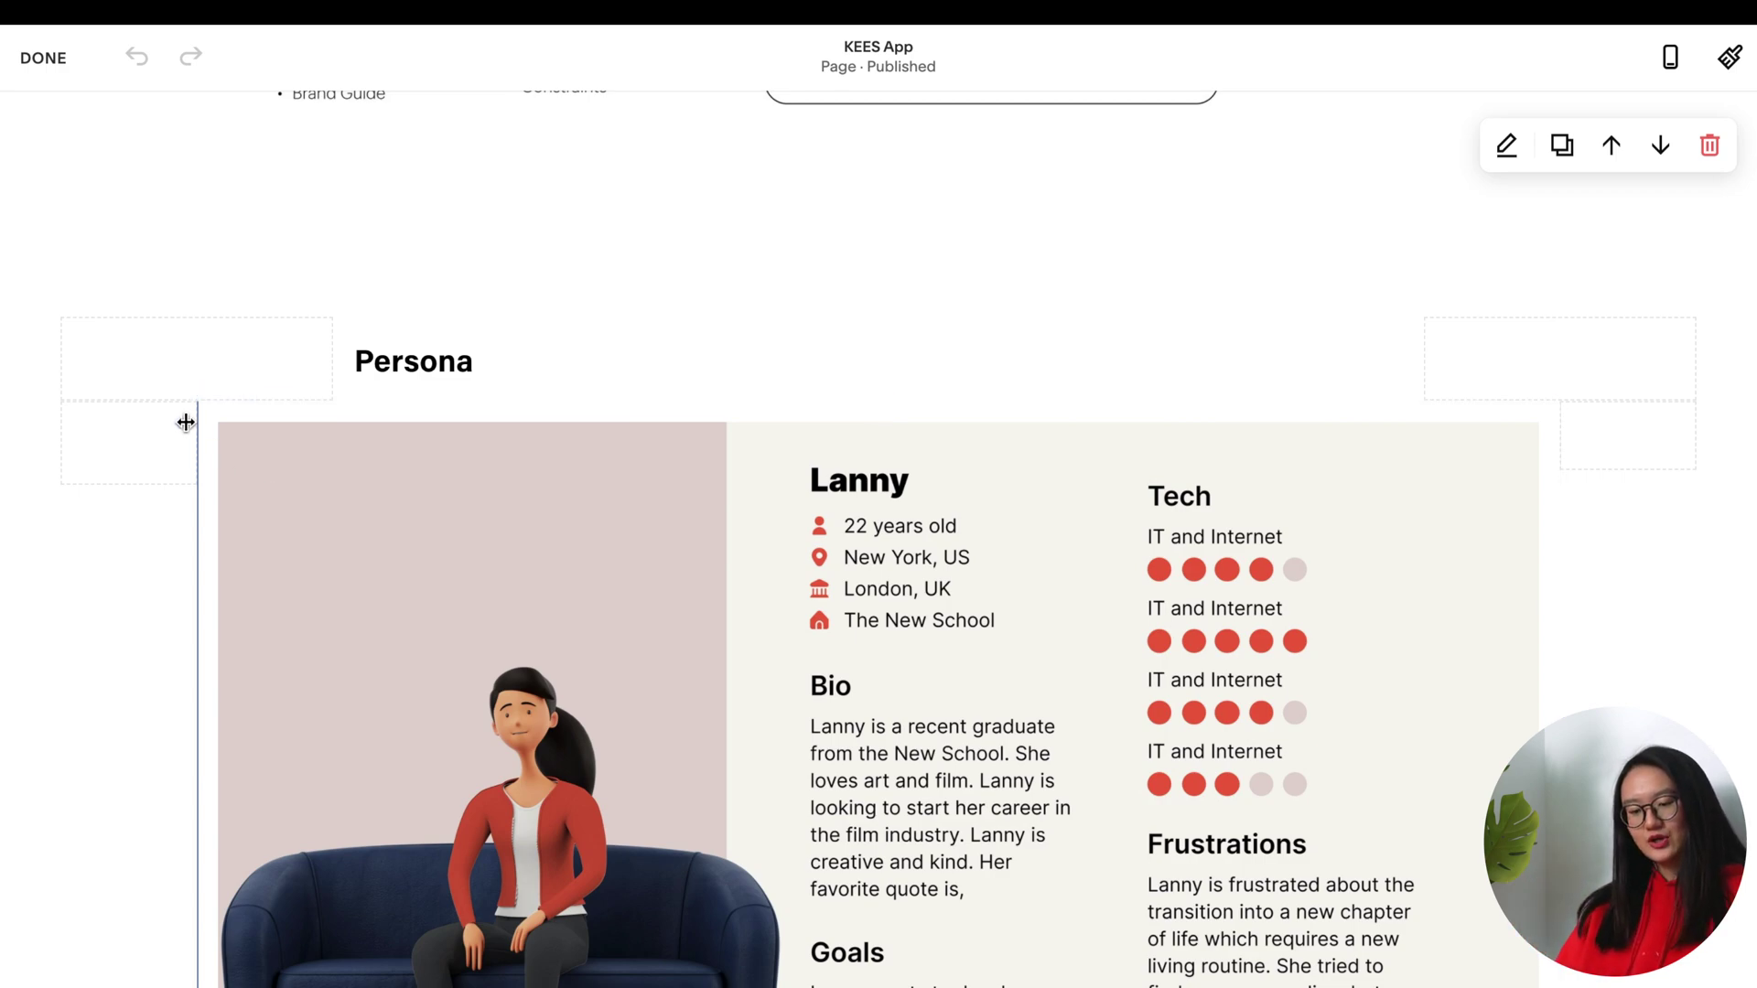
drag(186, 422, 329, 423)
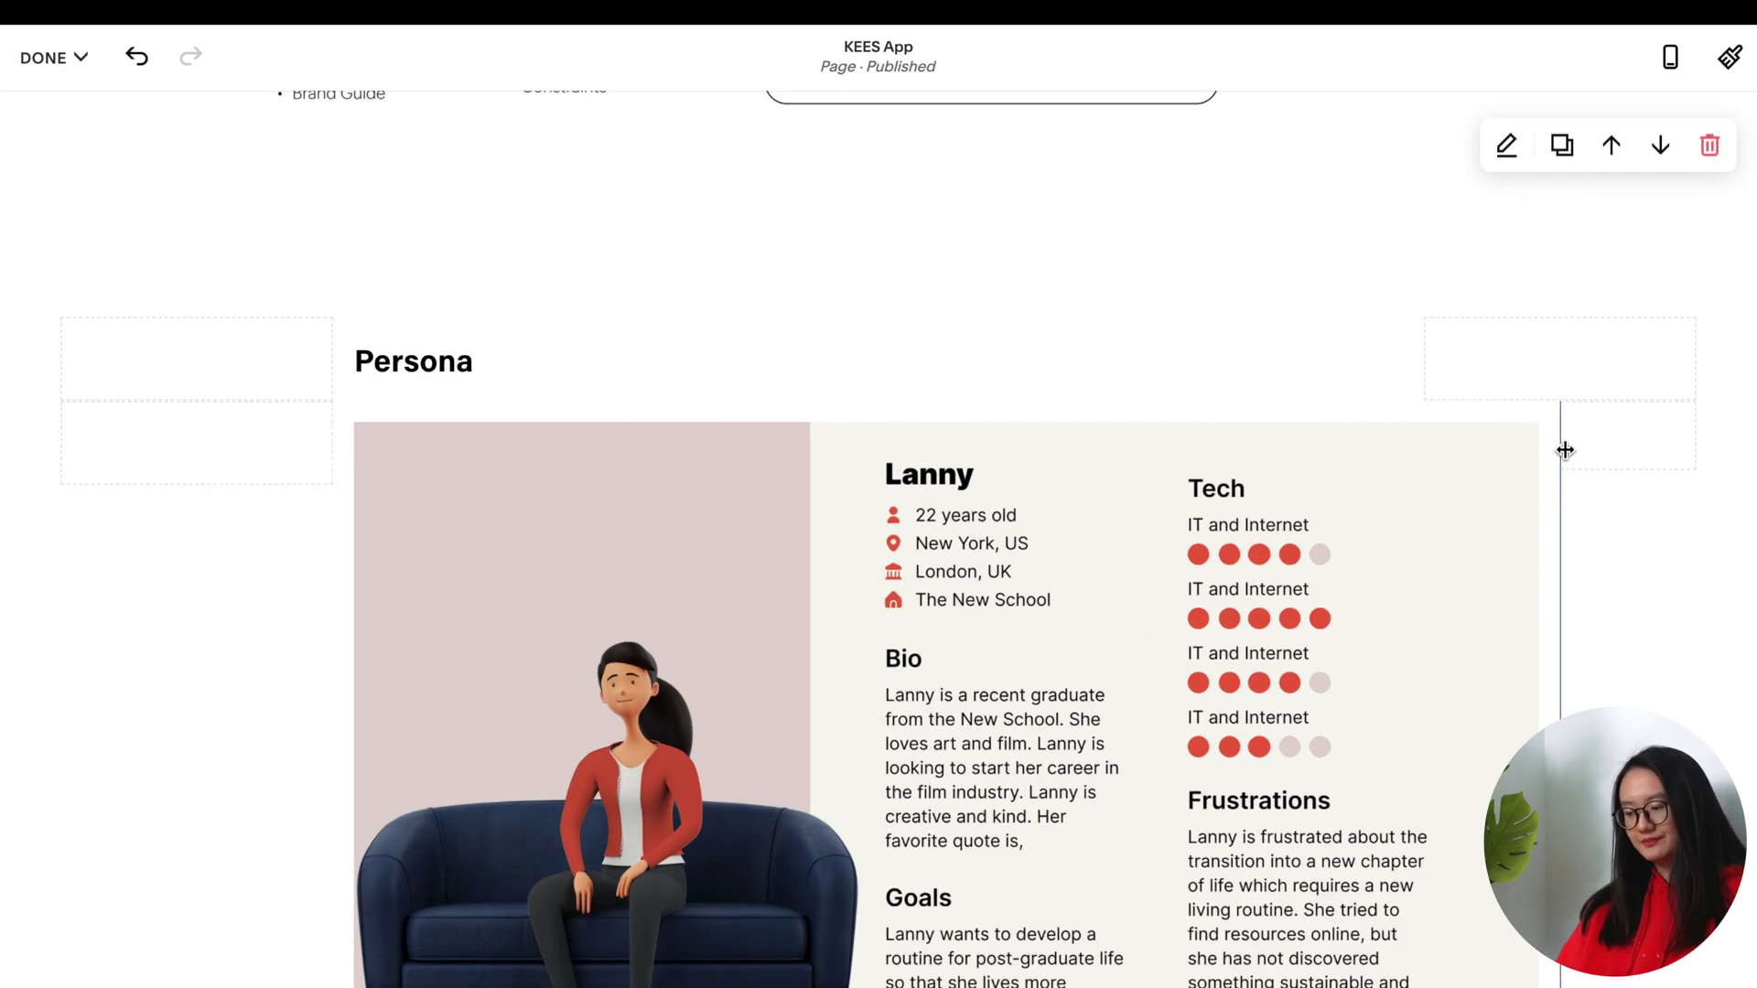
drag(1565, 449, 1431, 448)
scroll(1431, 447, down, 8)
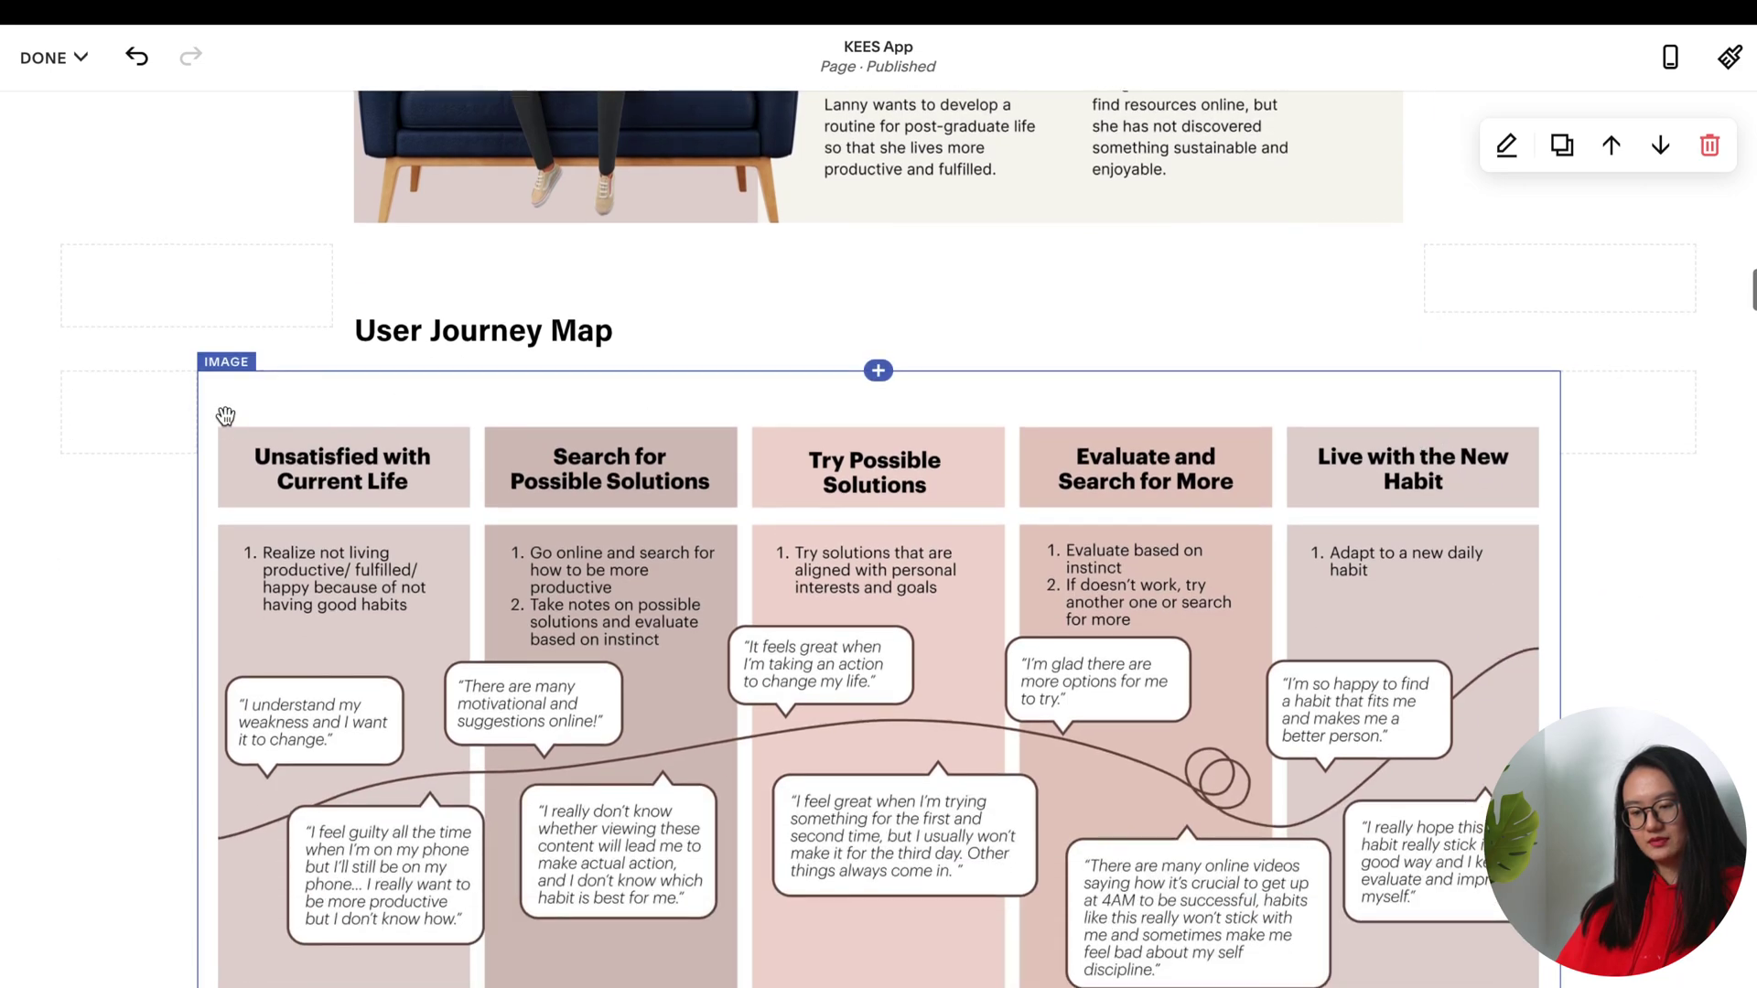
drag(188, 408, 333, 408)
drag(1560, 421, 1447, 424)
scroll(1466, 366, up, 10)
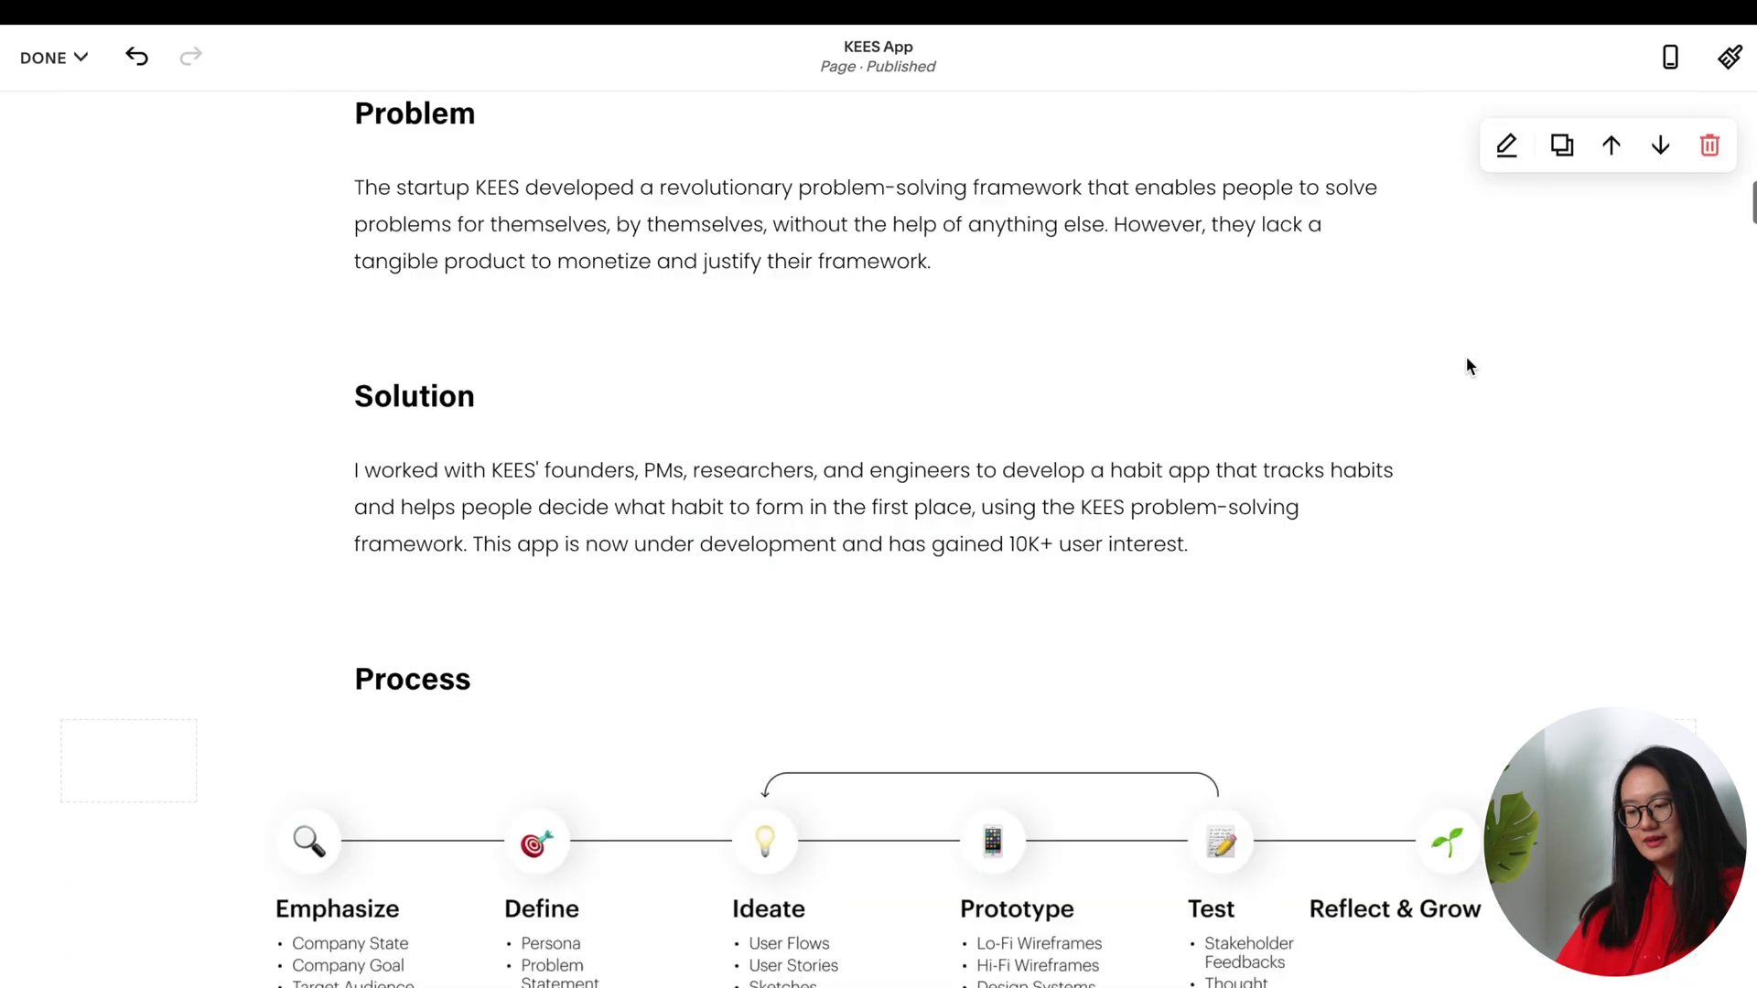
scroll(1465, 359, up, 10)
scroll(1460, 365, down, 10)
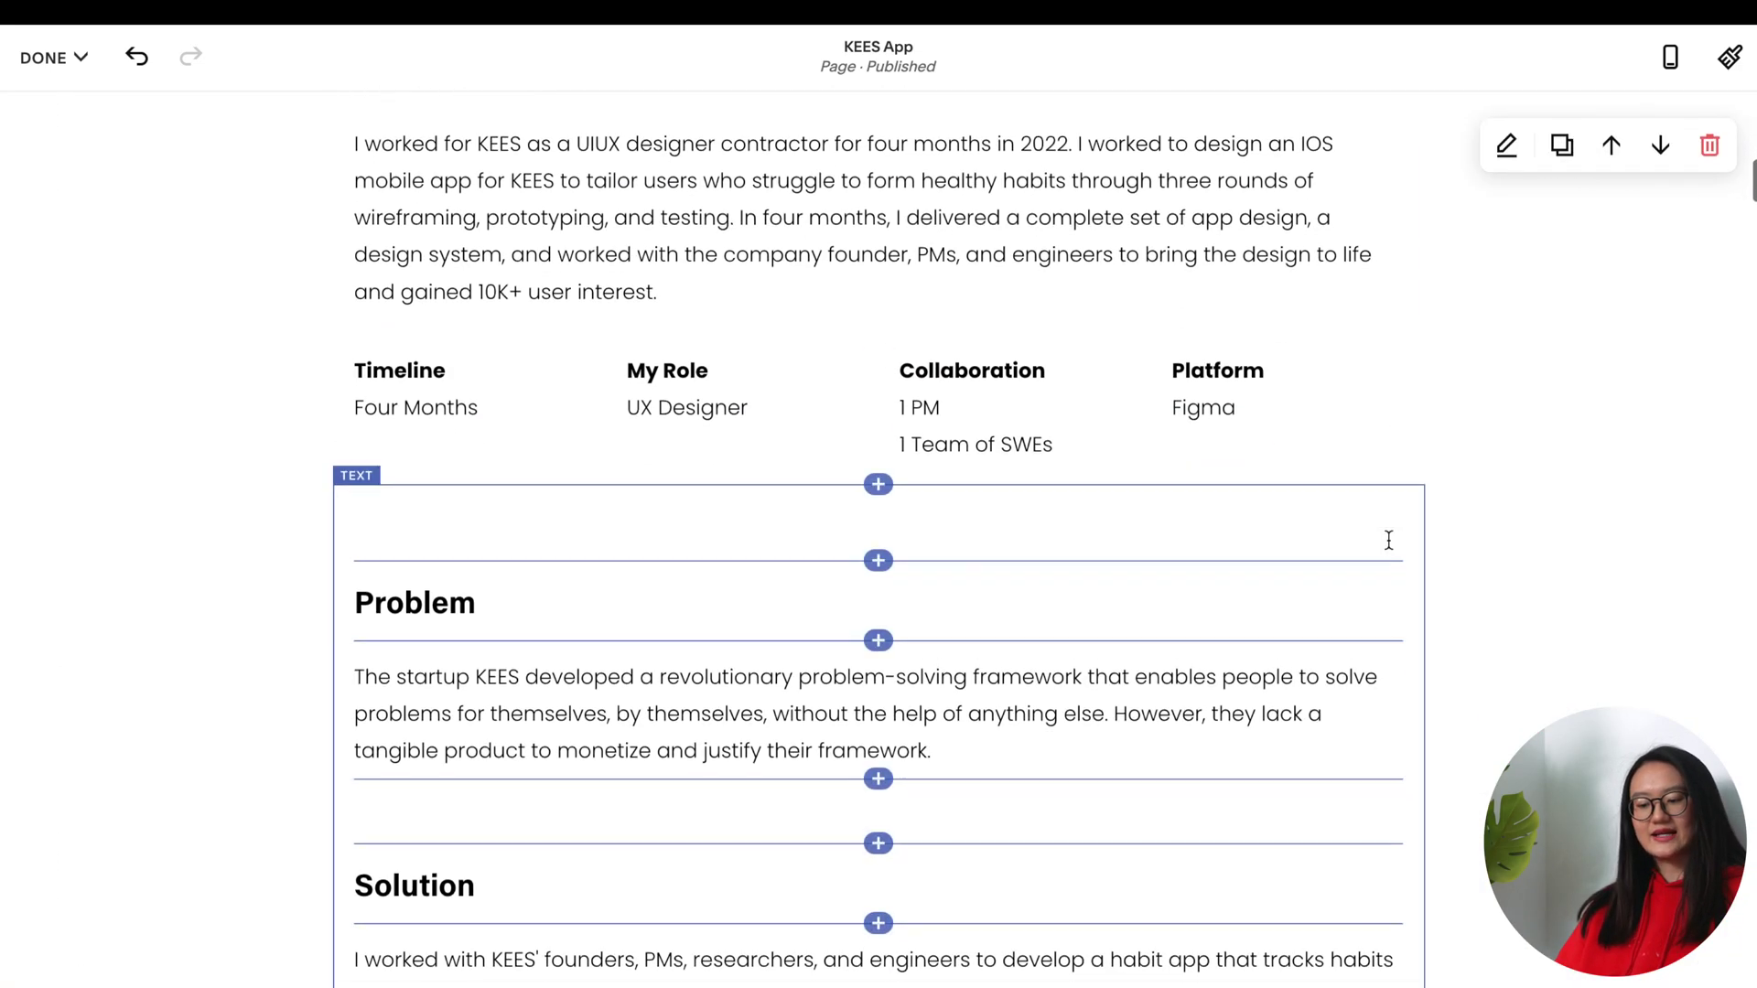
scroll(1388, 540, down, 15)
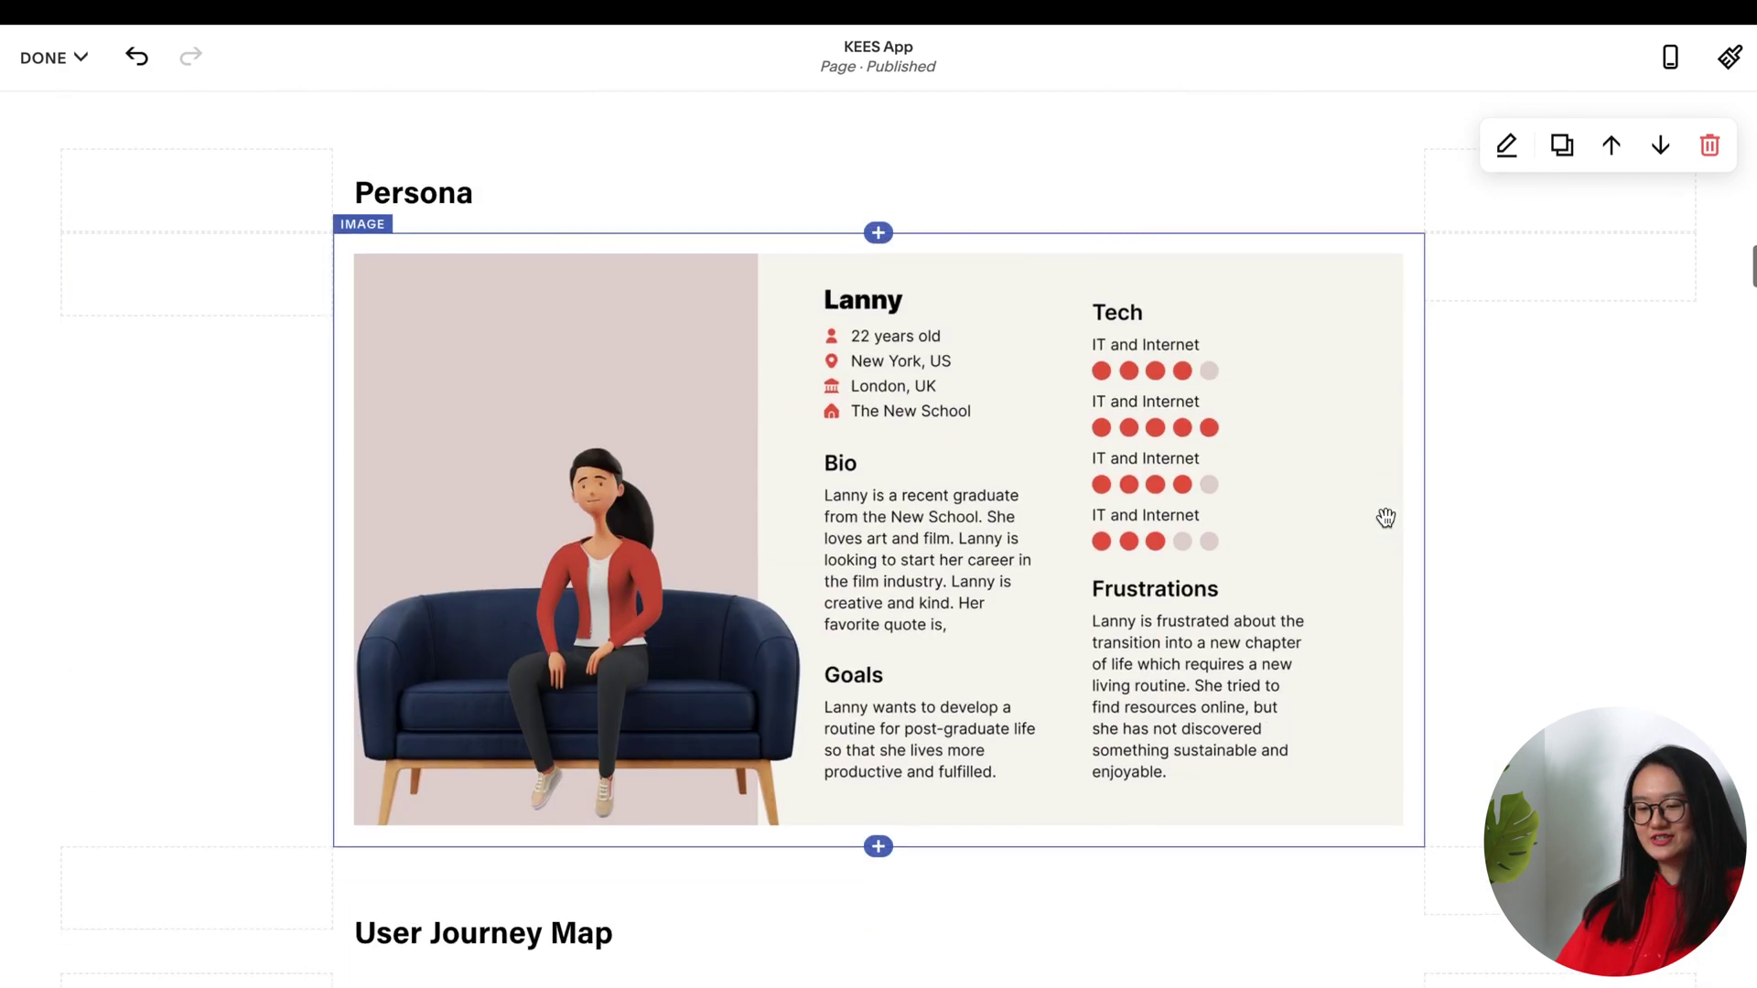
scroll(1385, 517, down, 1)
Set the Persona image's animation to Tilt Up
click(1123, 452)
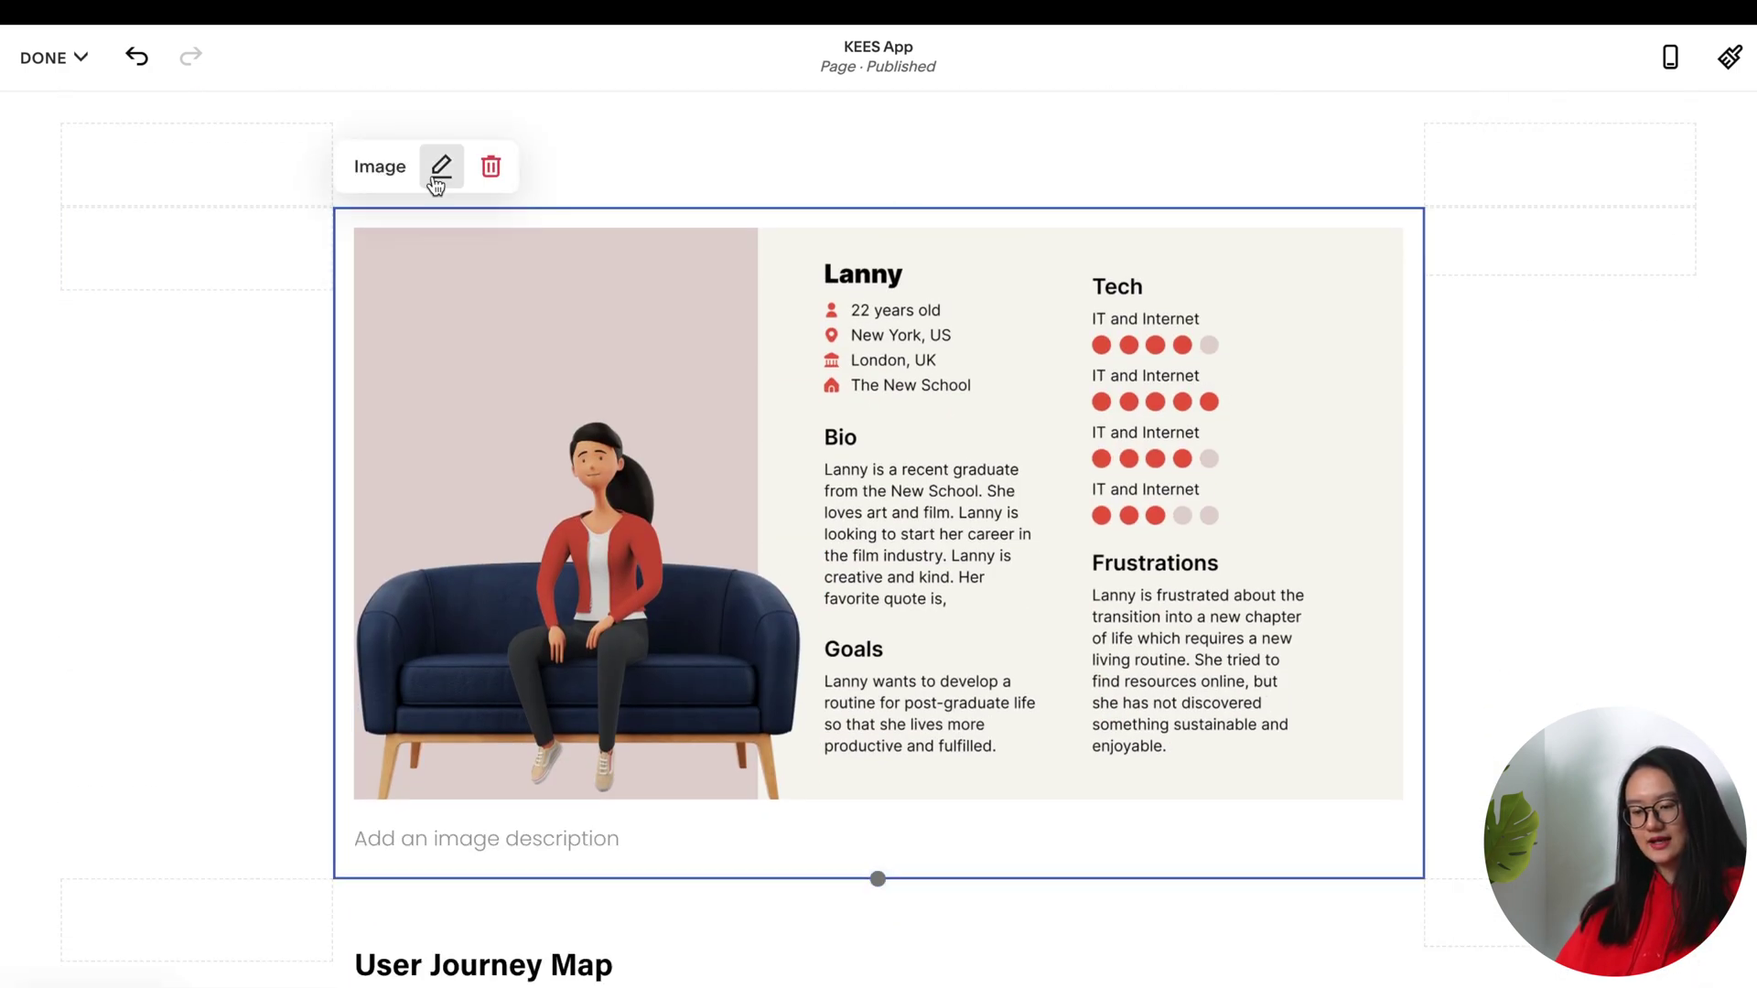
click(439, 169)
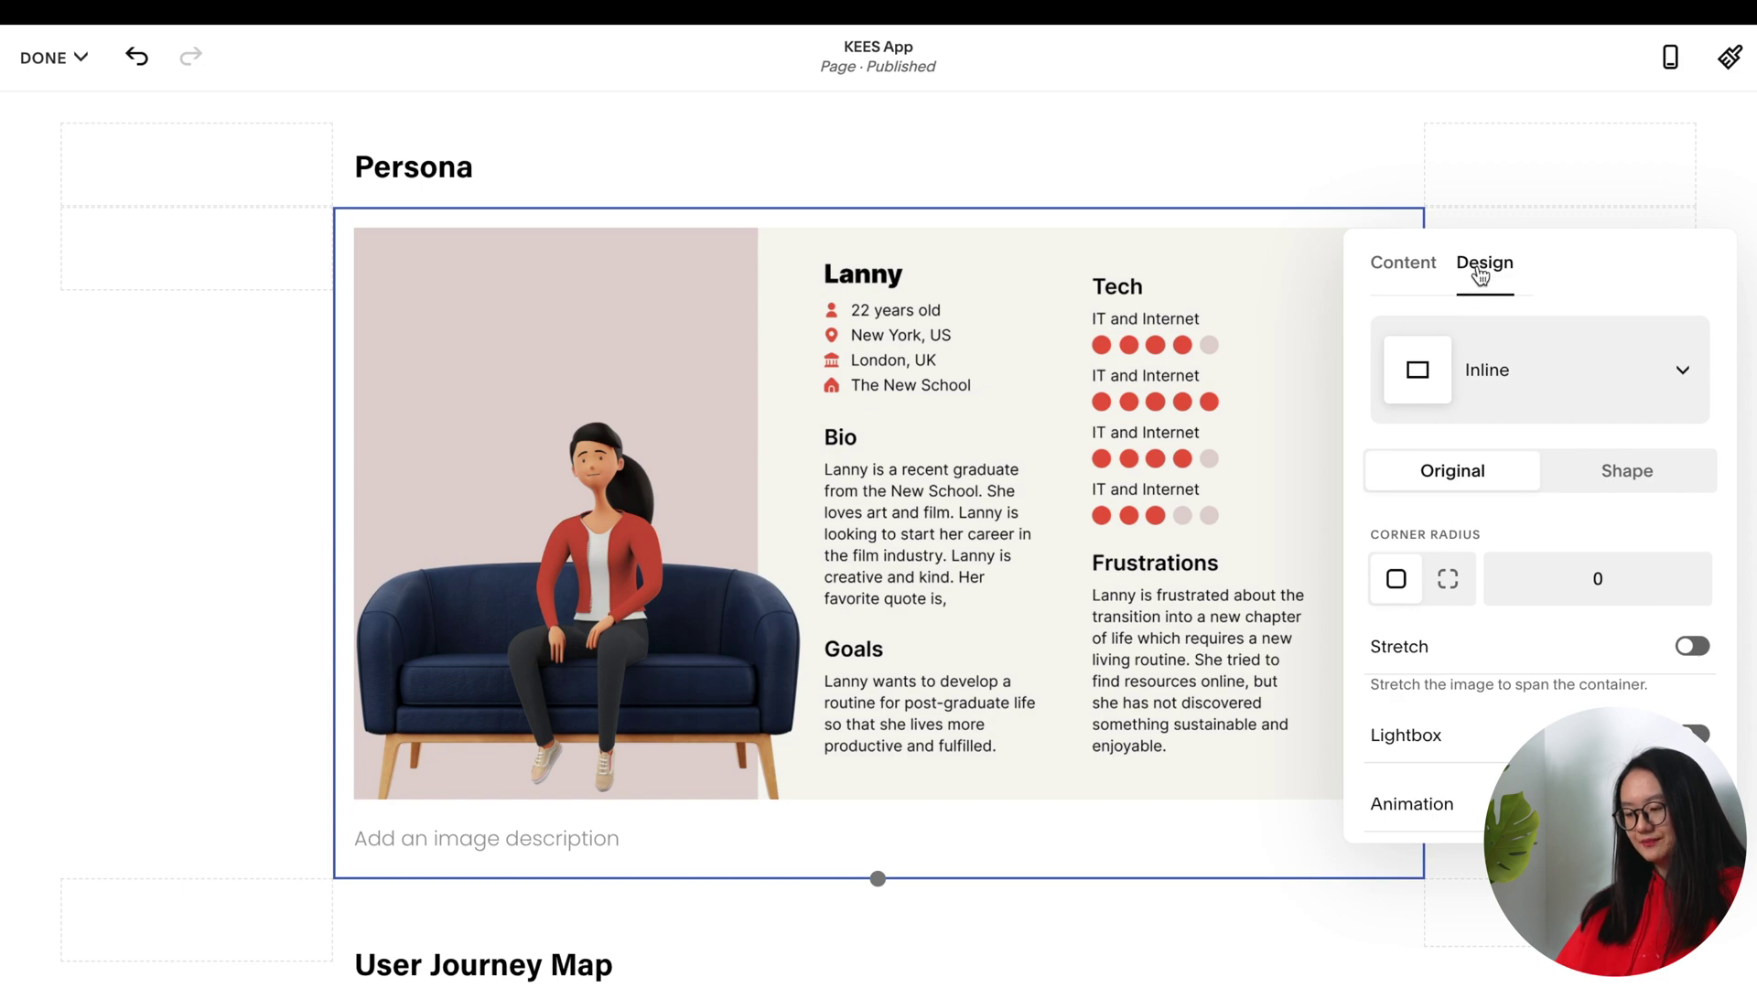
scroll(1496, 494, down, 1)
click(1469, 792)
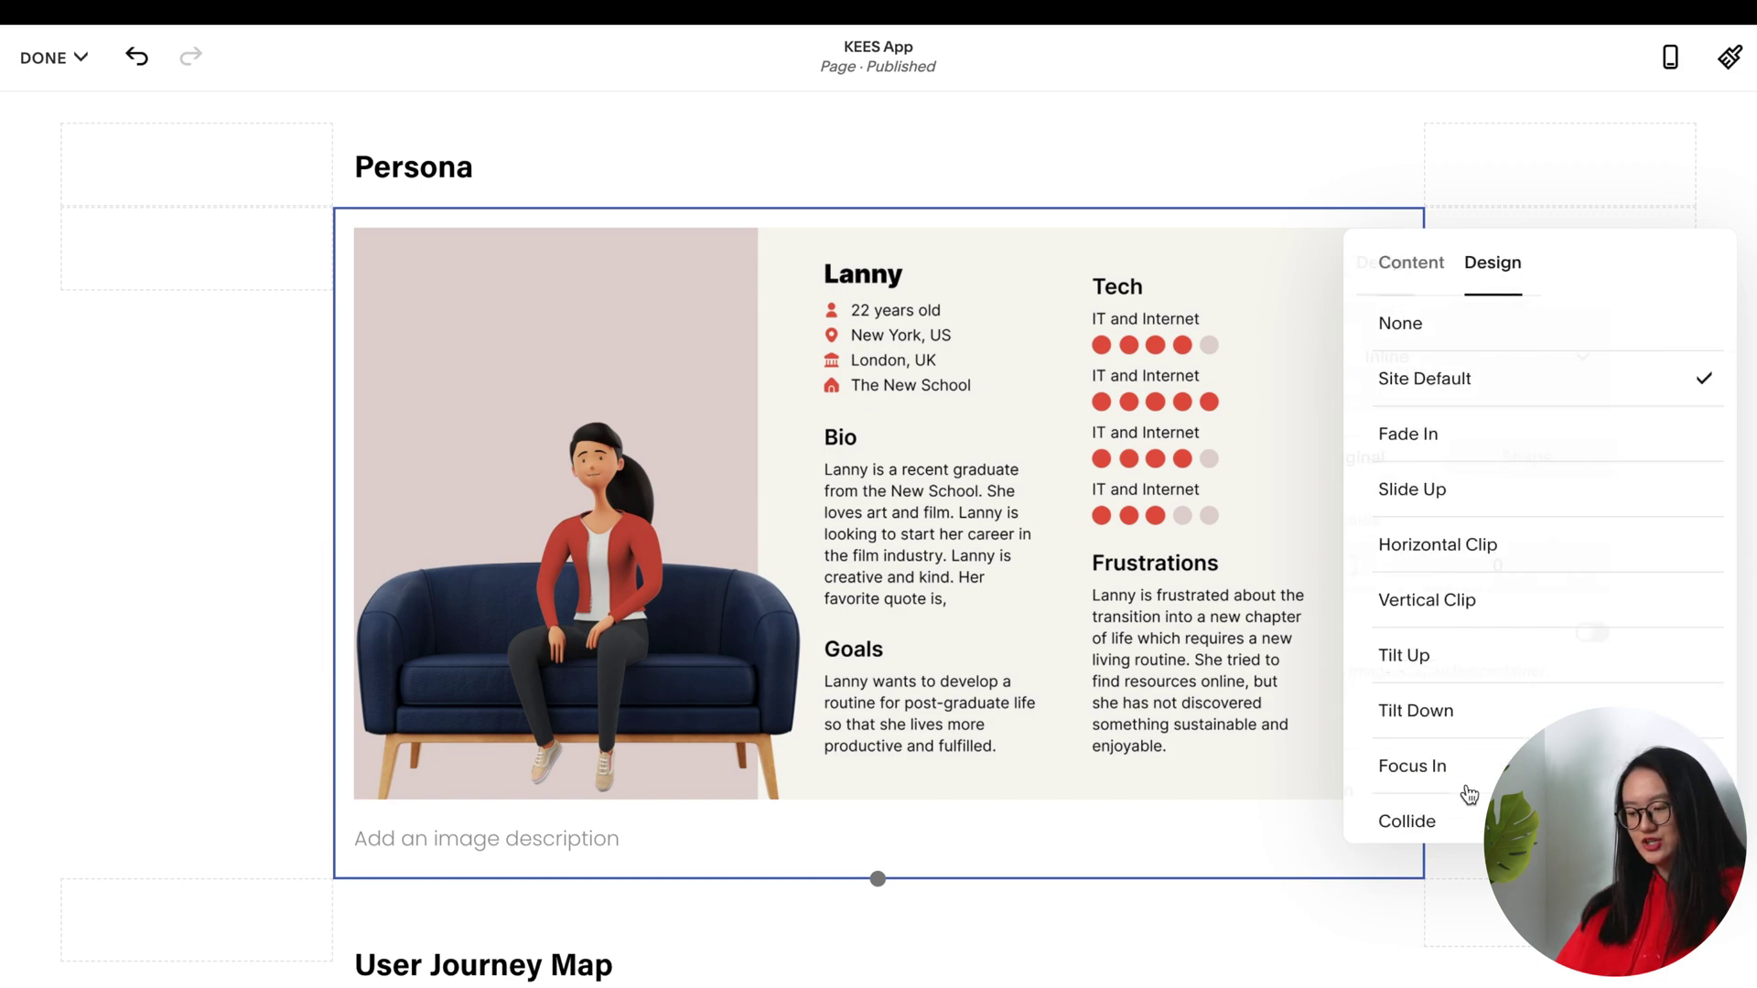
click(1433, 668)
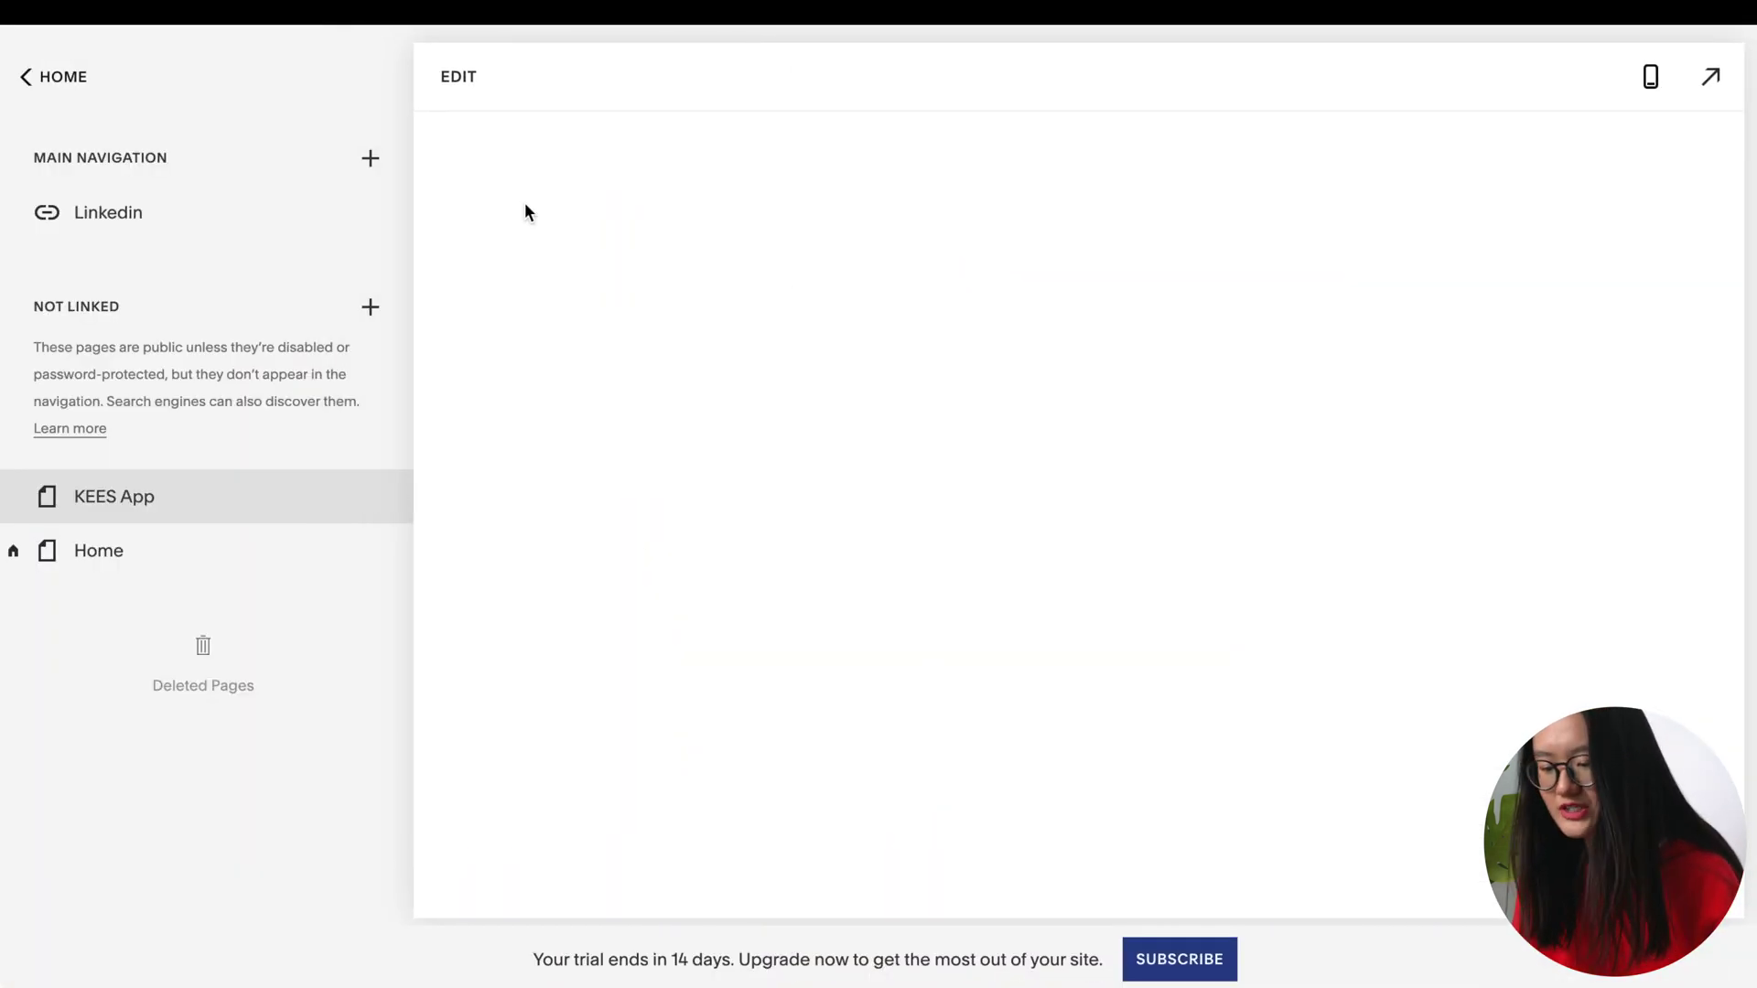
Point the home page's KEES App image link to the KEES App page and save Home
click(210, 562)
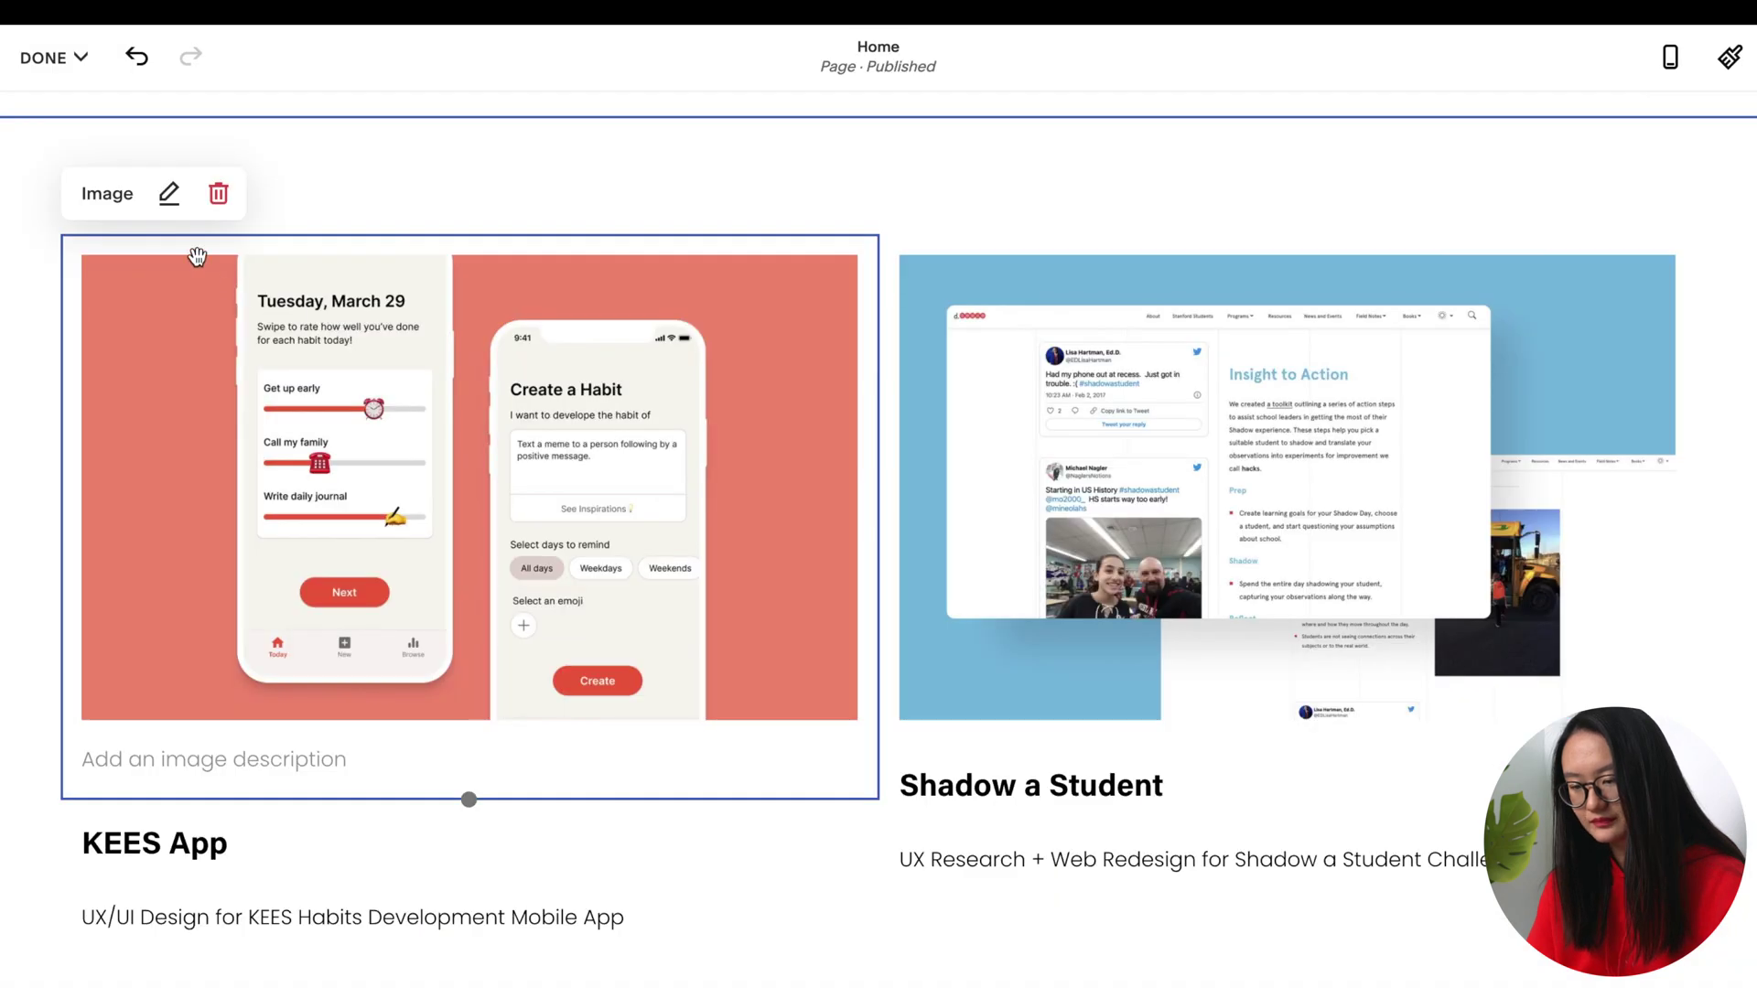
click(169, 194)
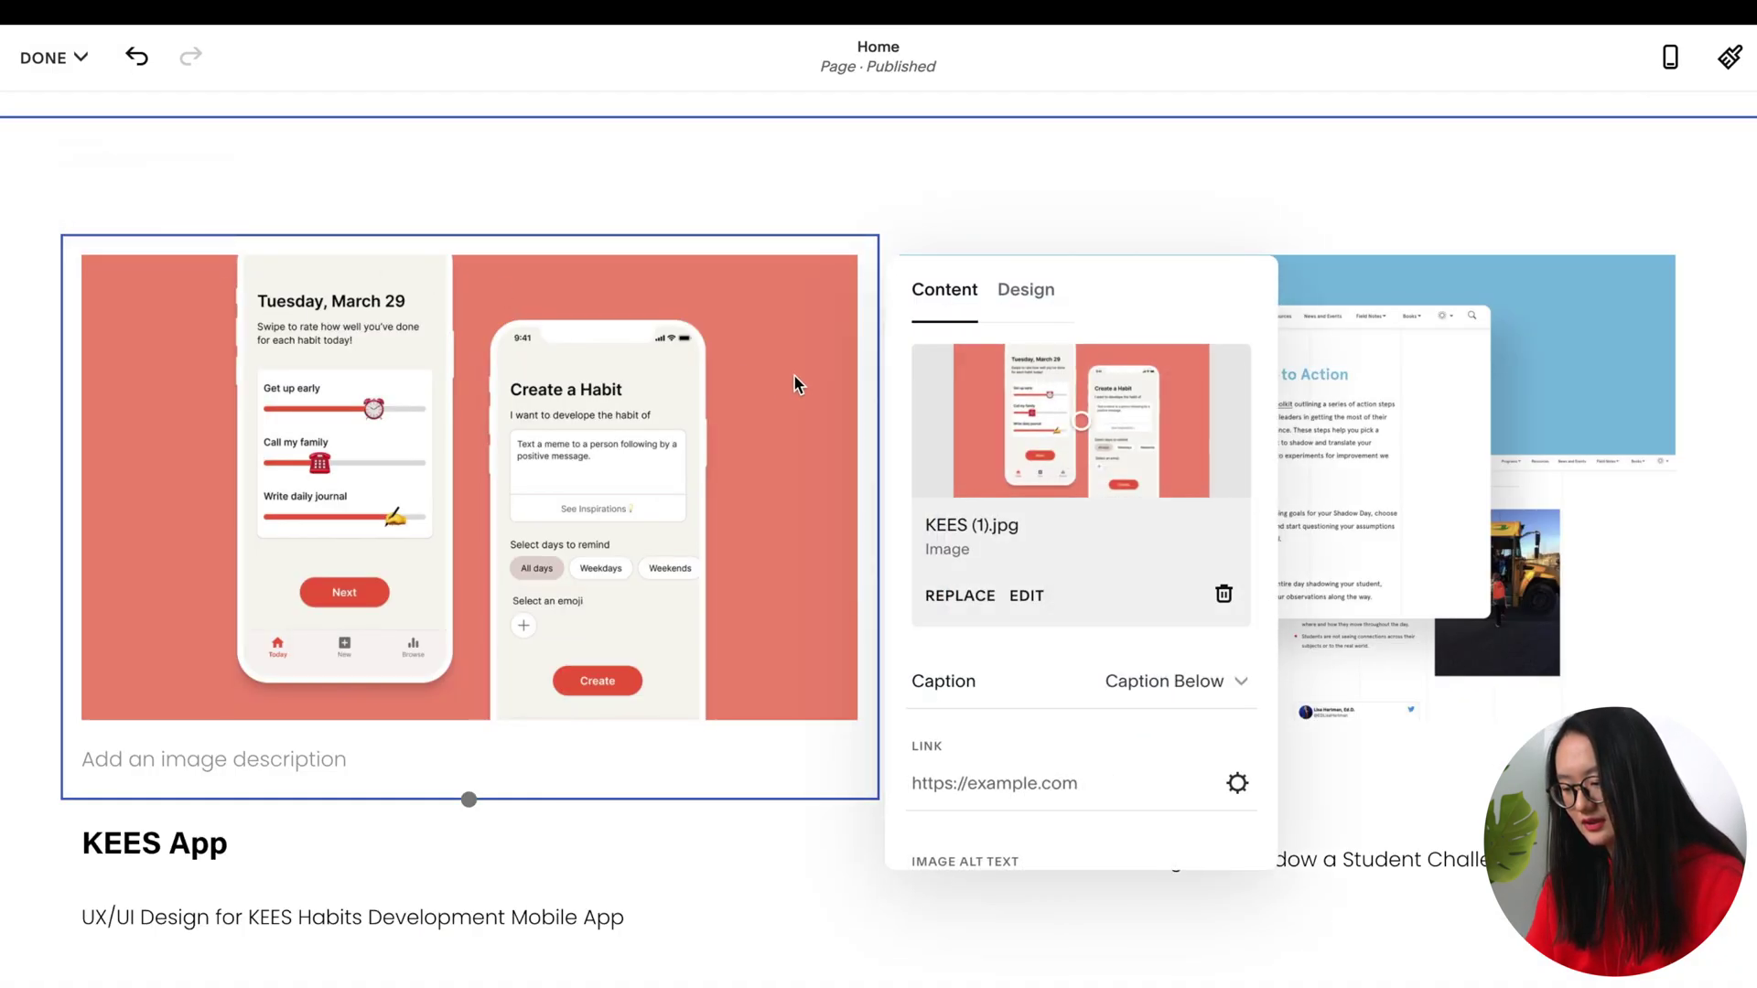
scroll(920, 549, down, 2)
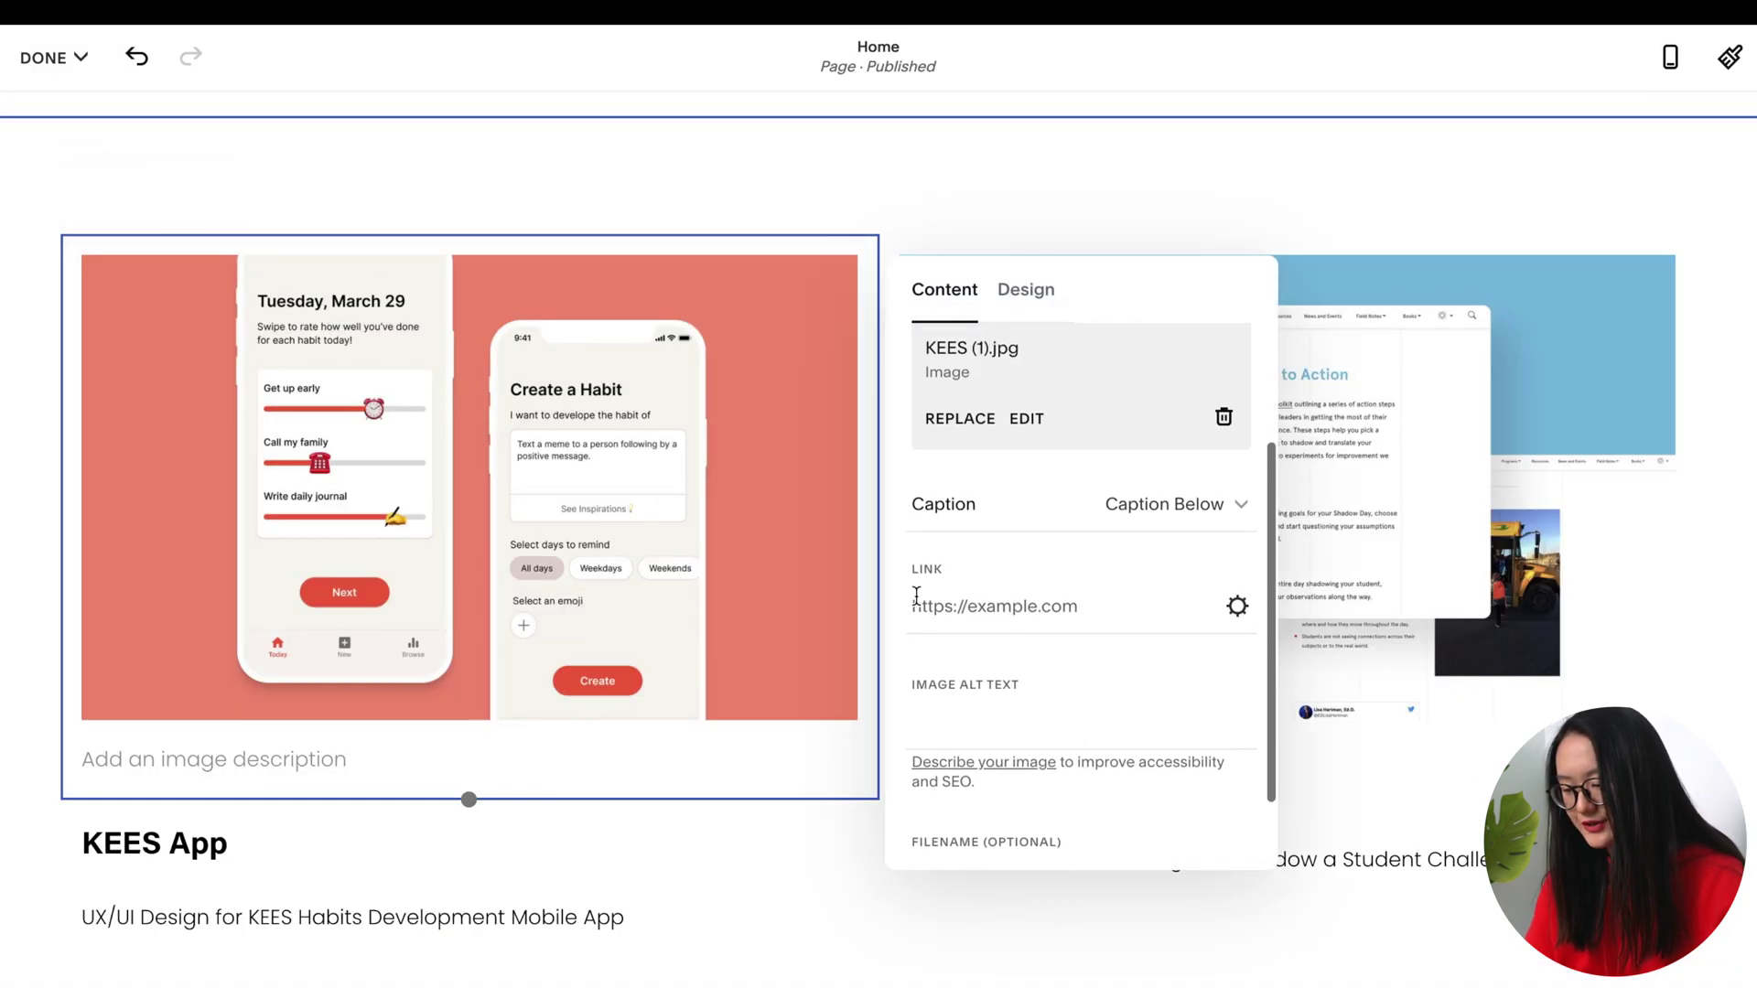
click(1236, 608)
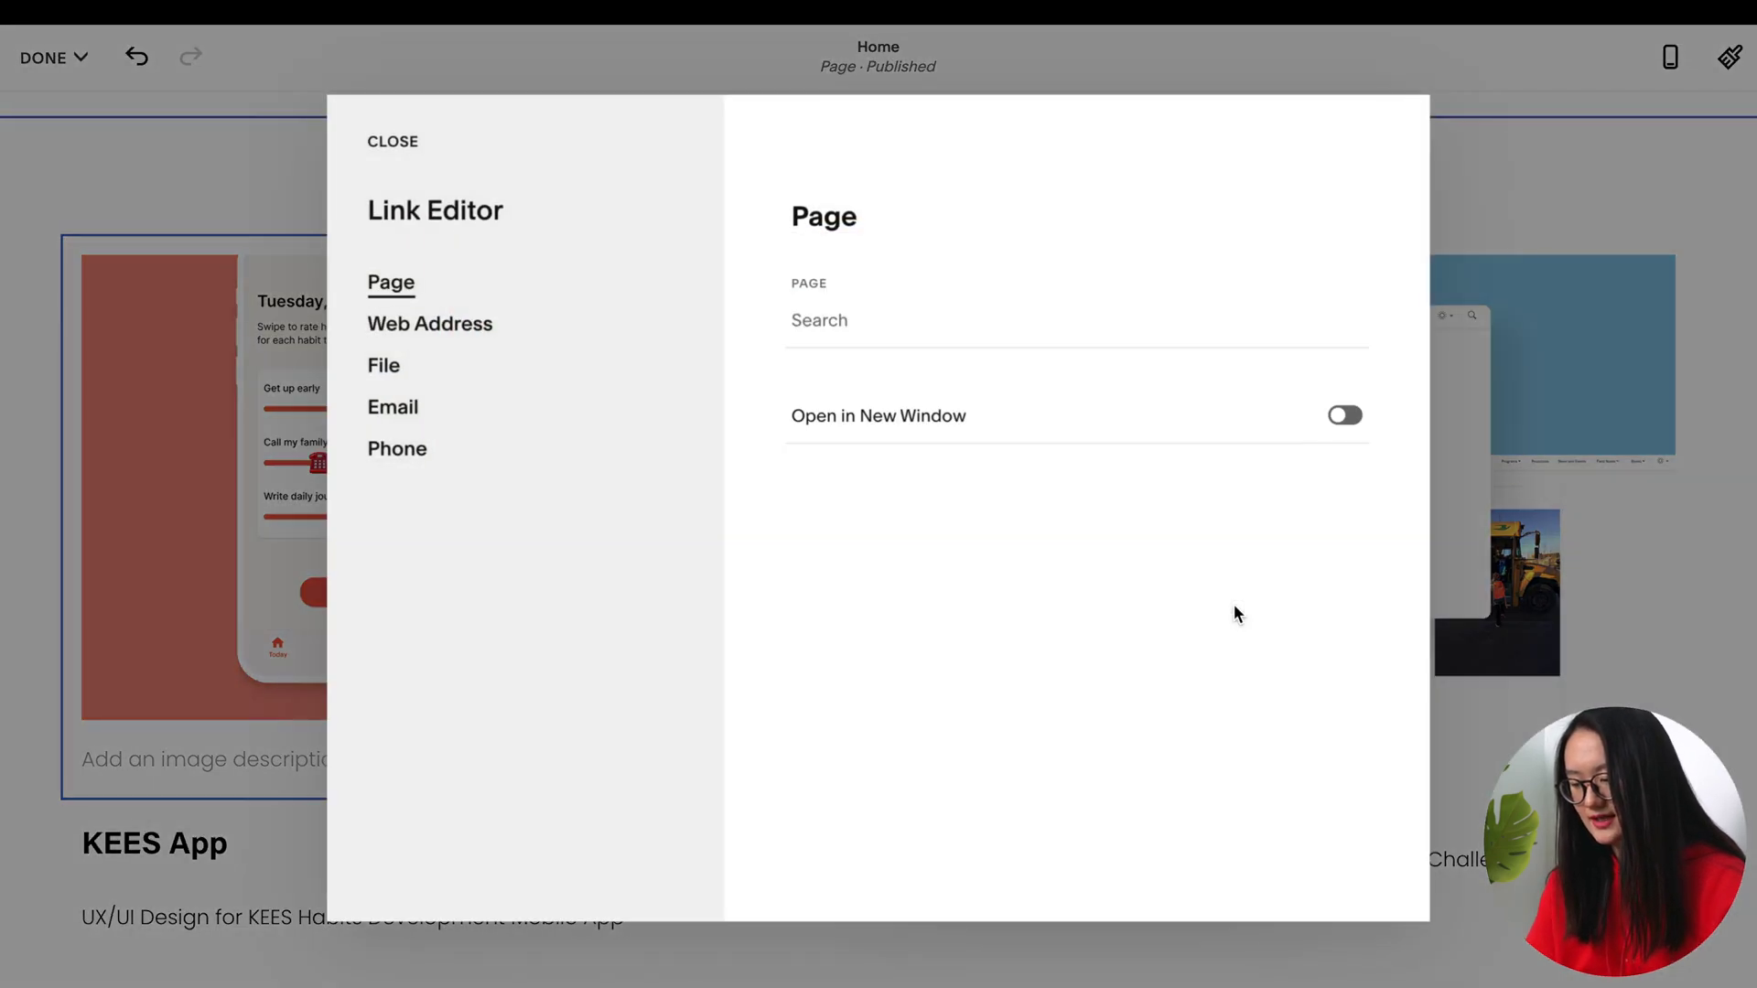
click(874, 316)
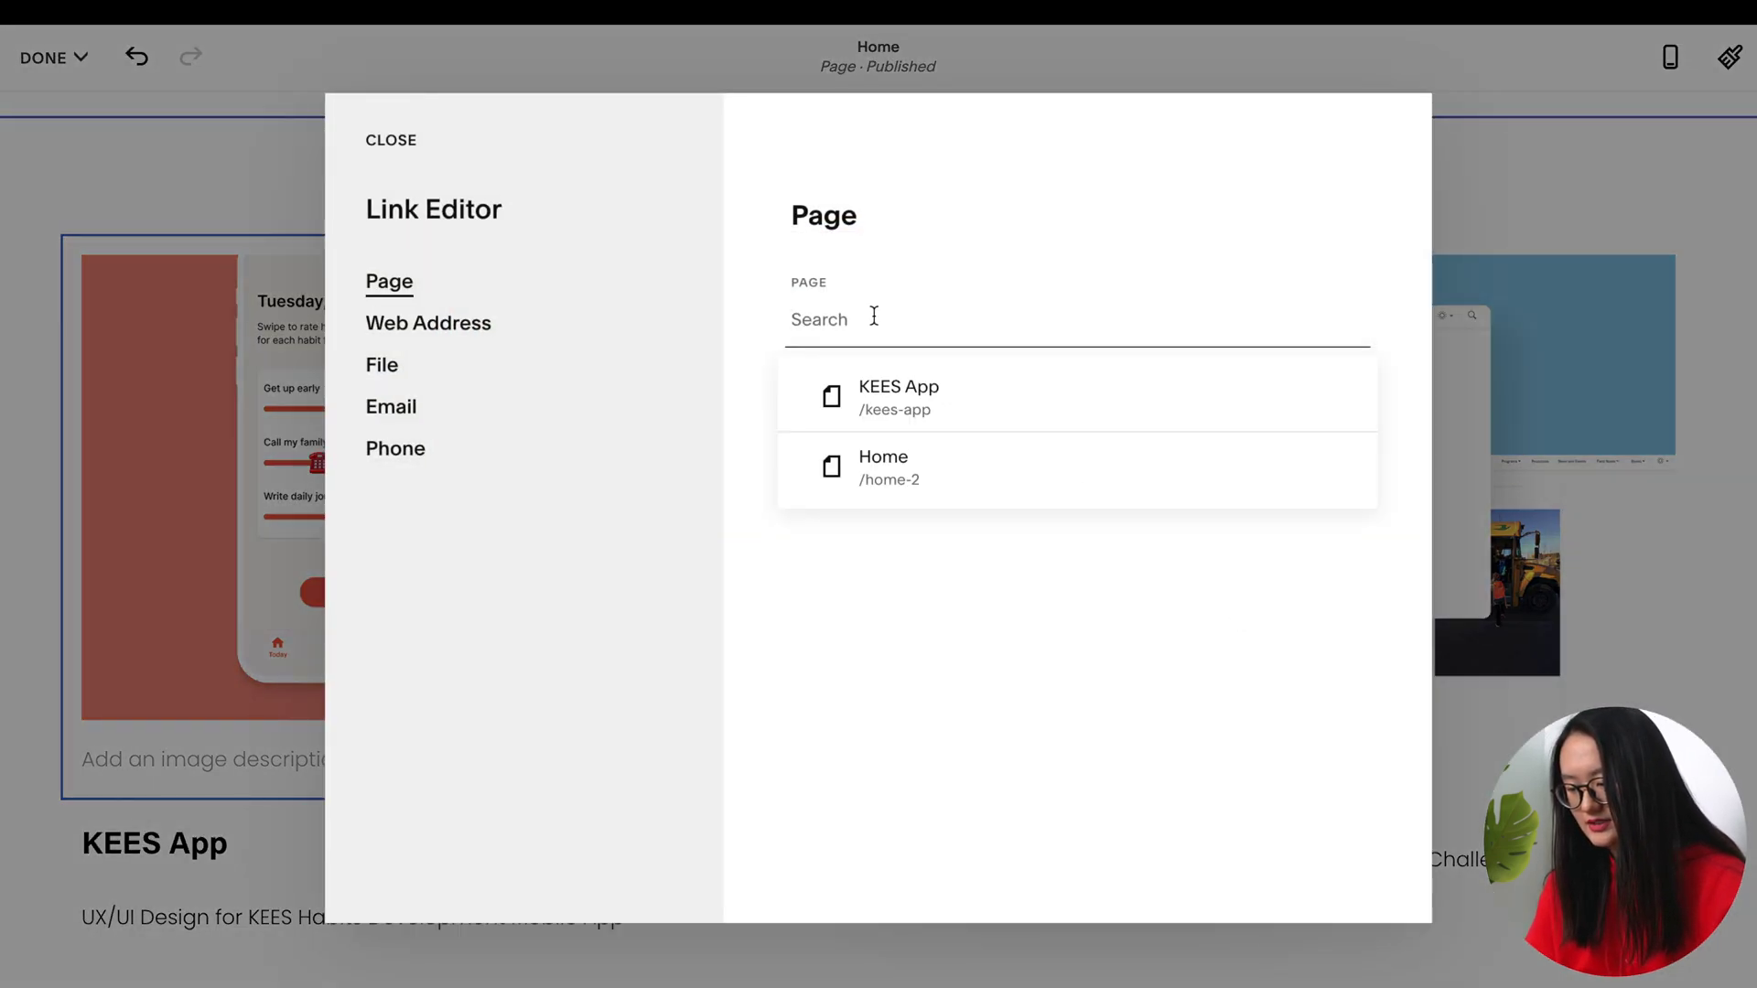
click(932, 394)
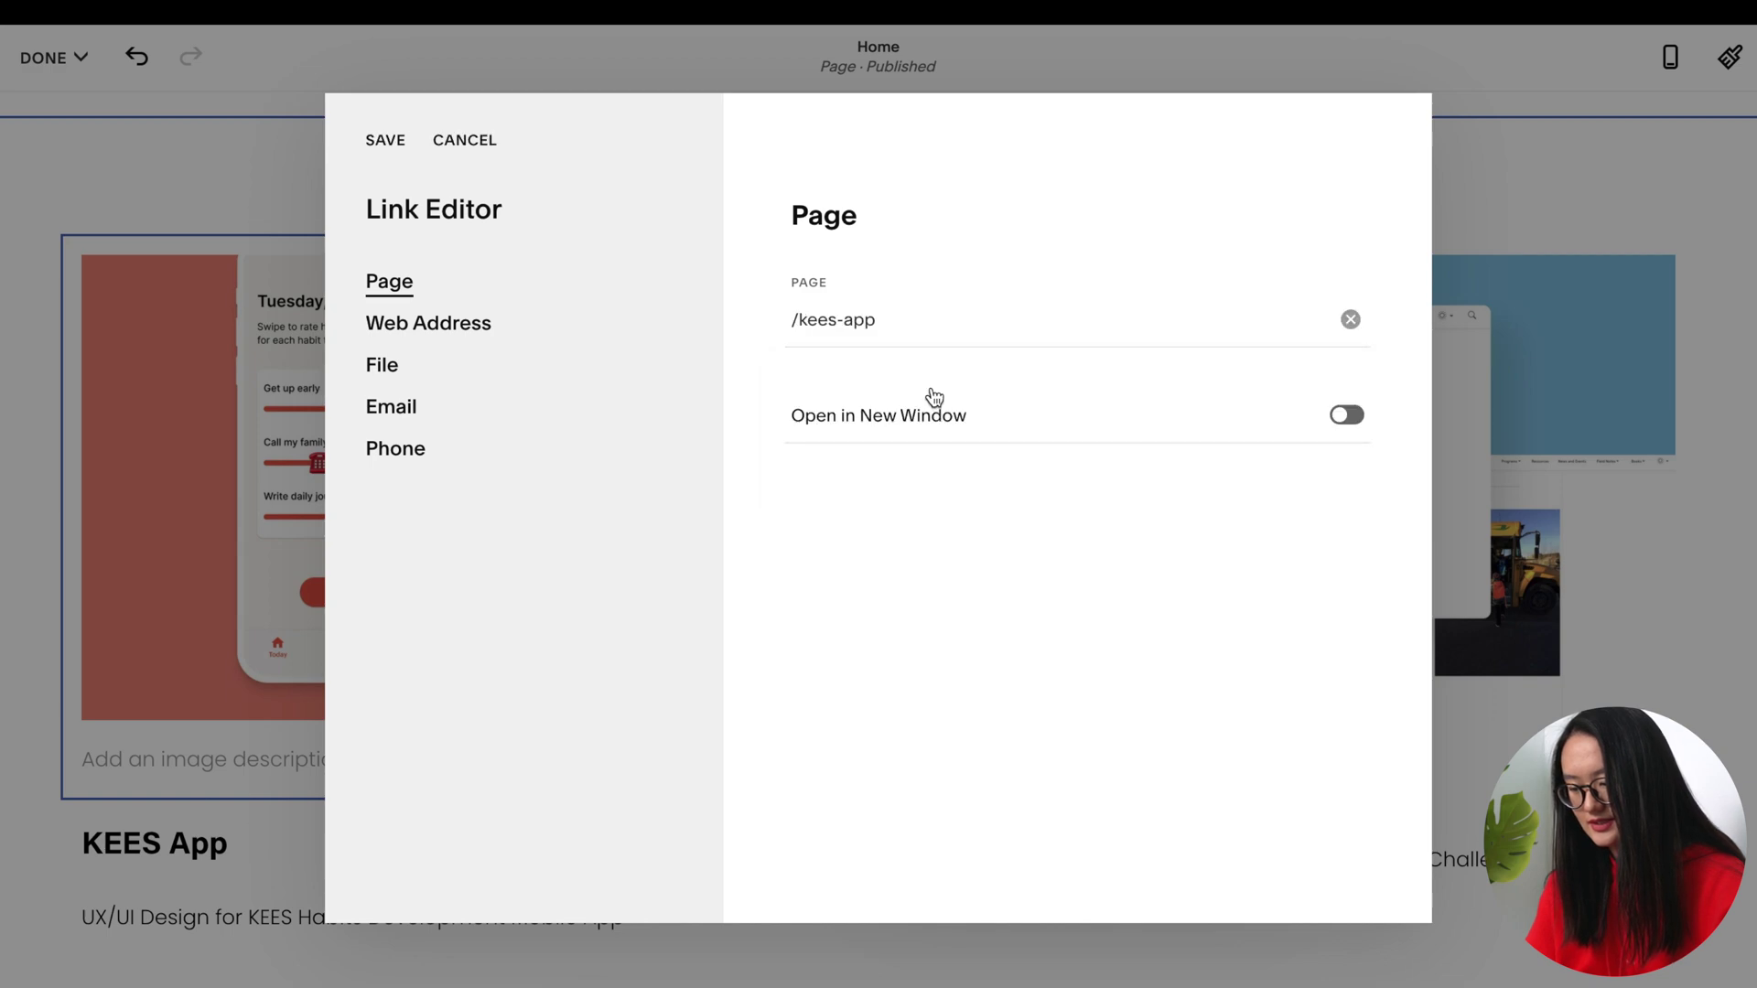
click(379, 144)
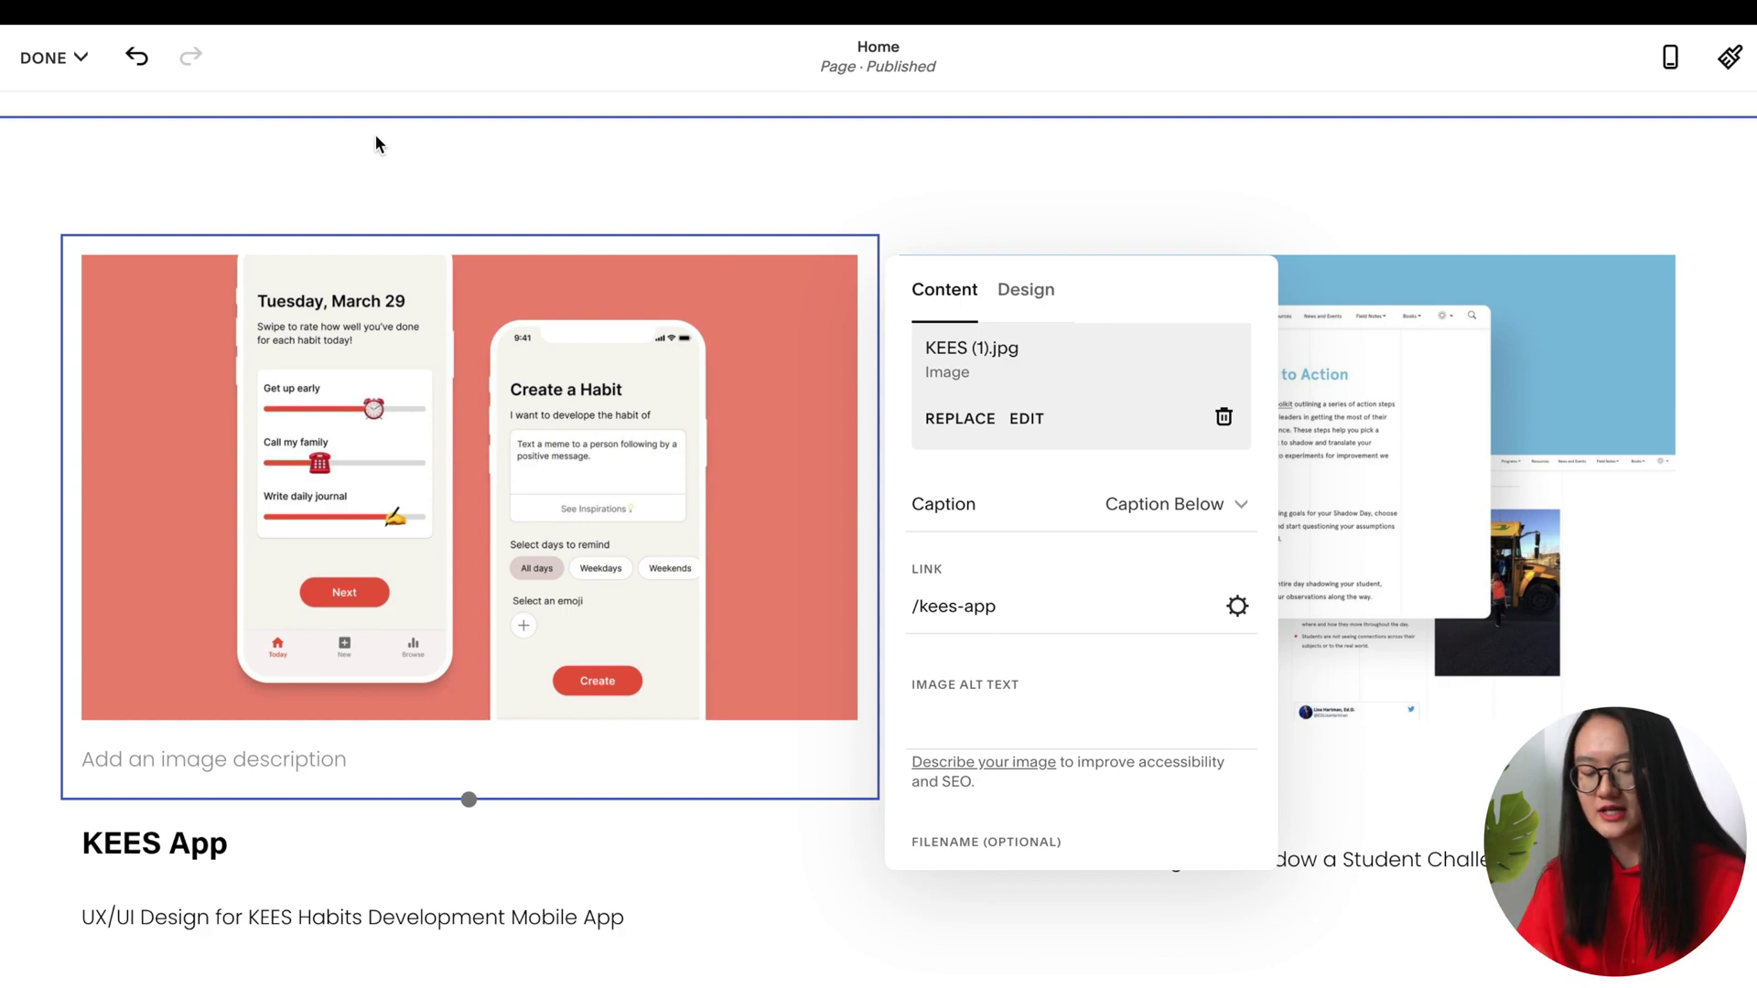
scroll(408, 326, down, 1)
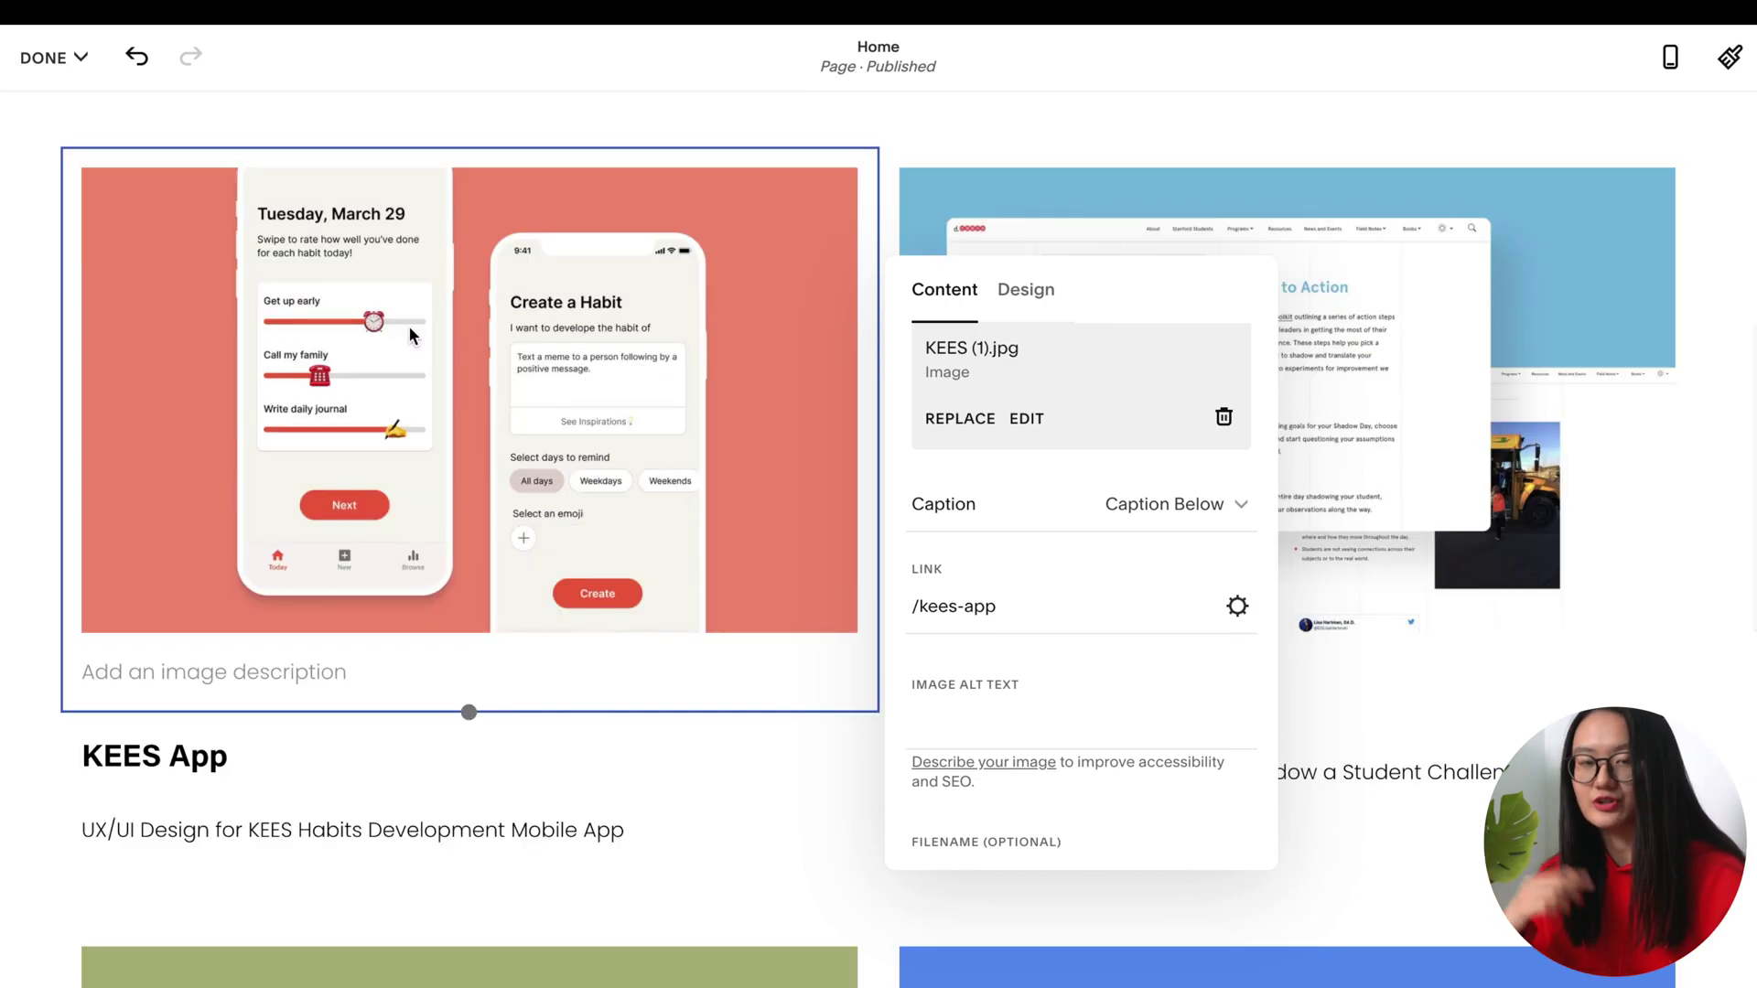
click(53, 57)
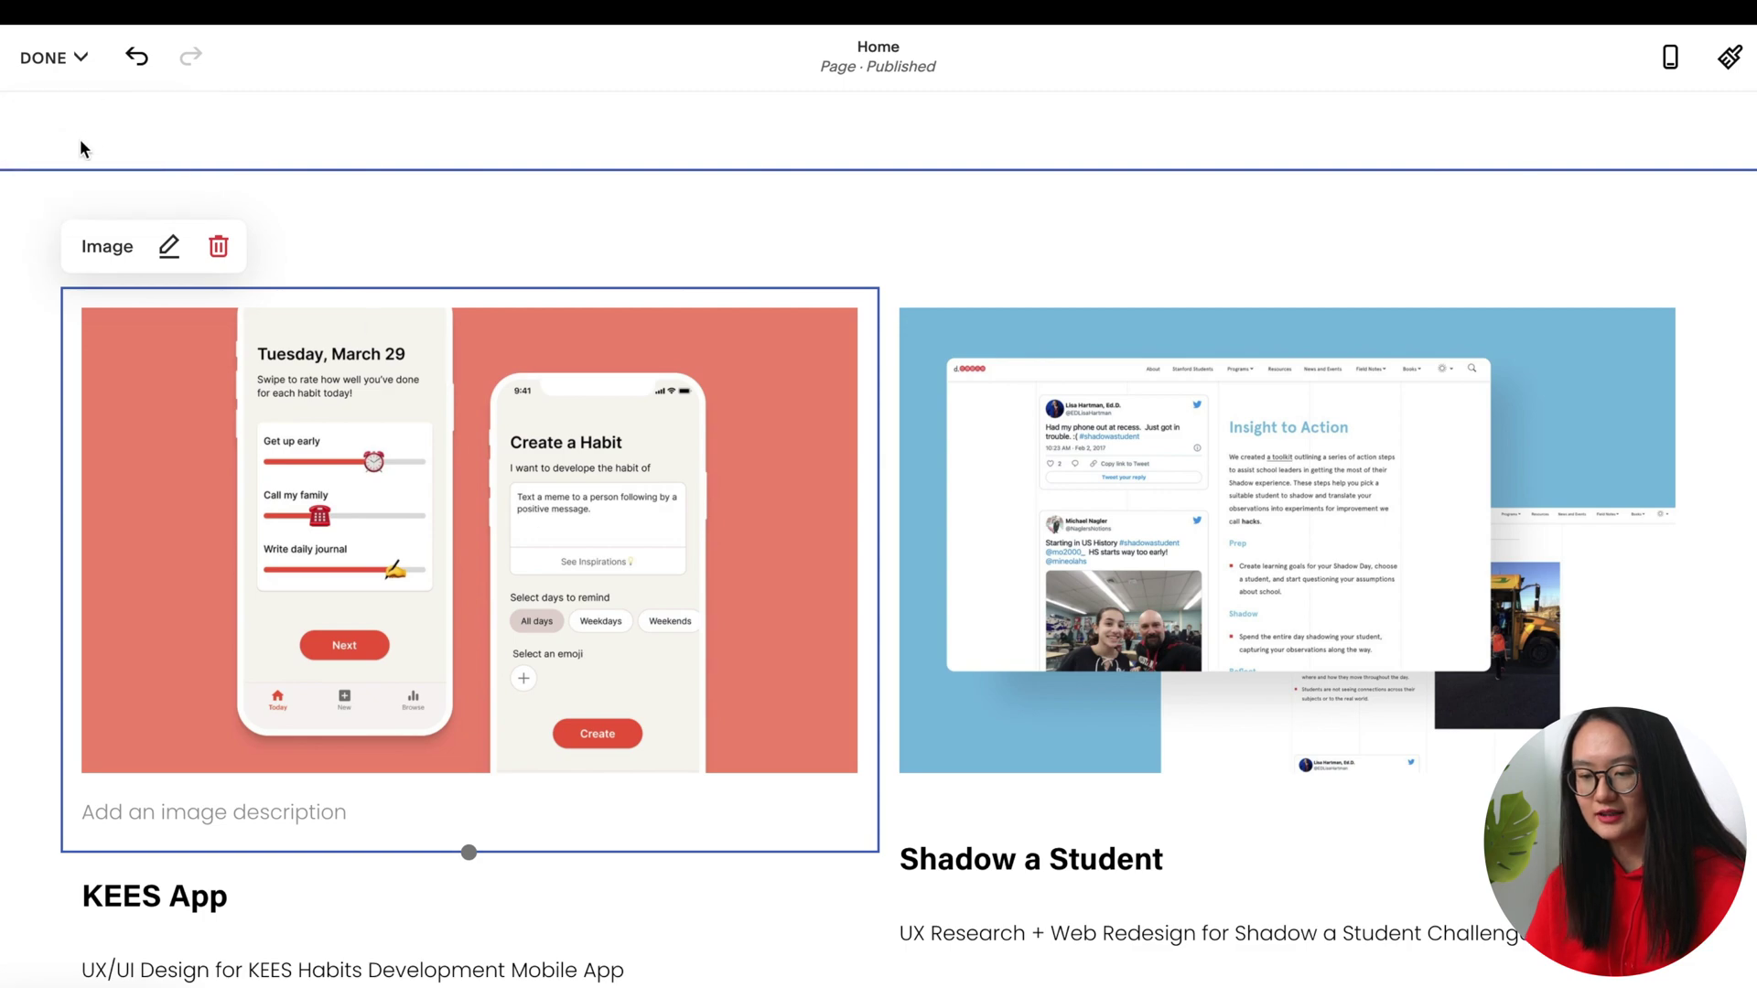
click(79, 134)
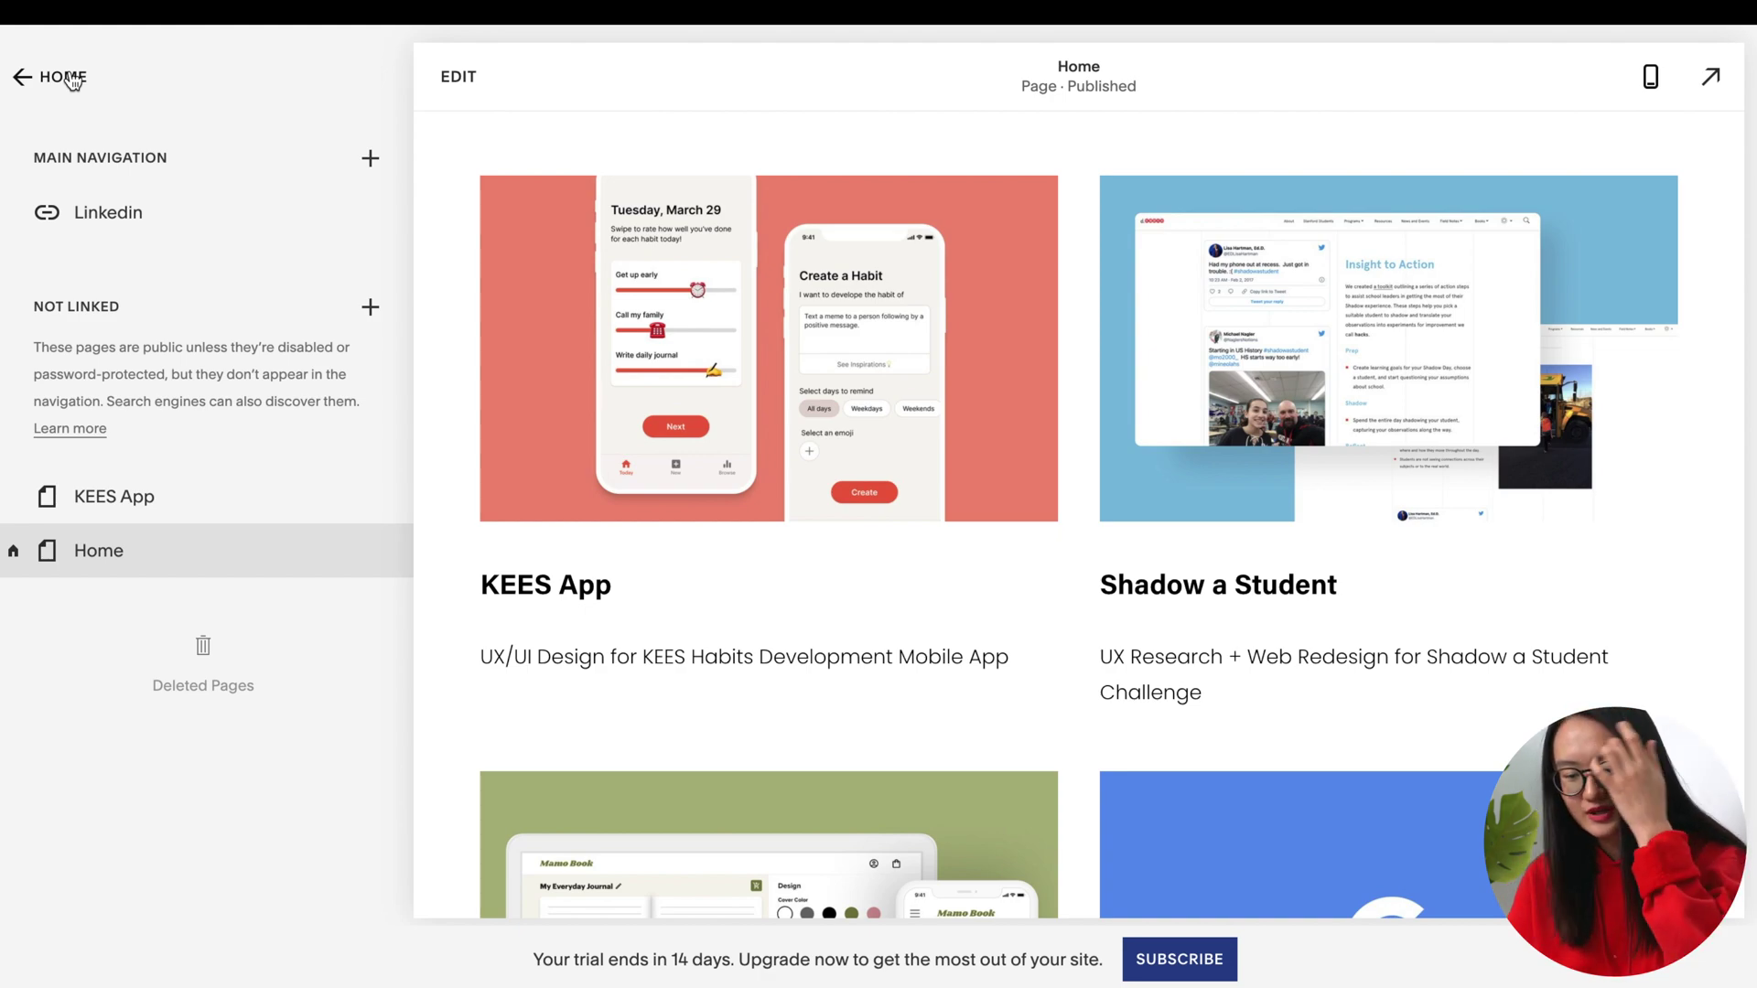
Open the live site via the built-in domain URL under Settings > Domains
click(63, 77)
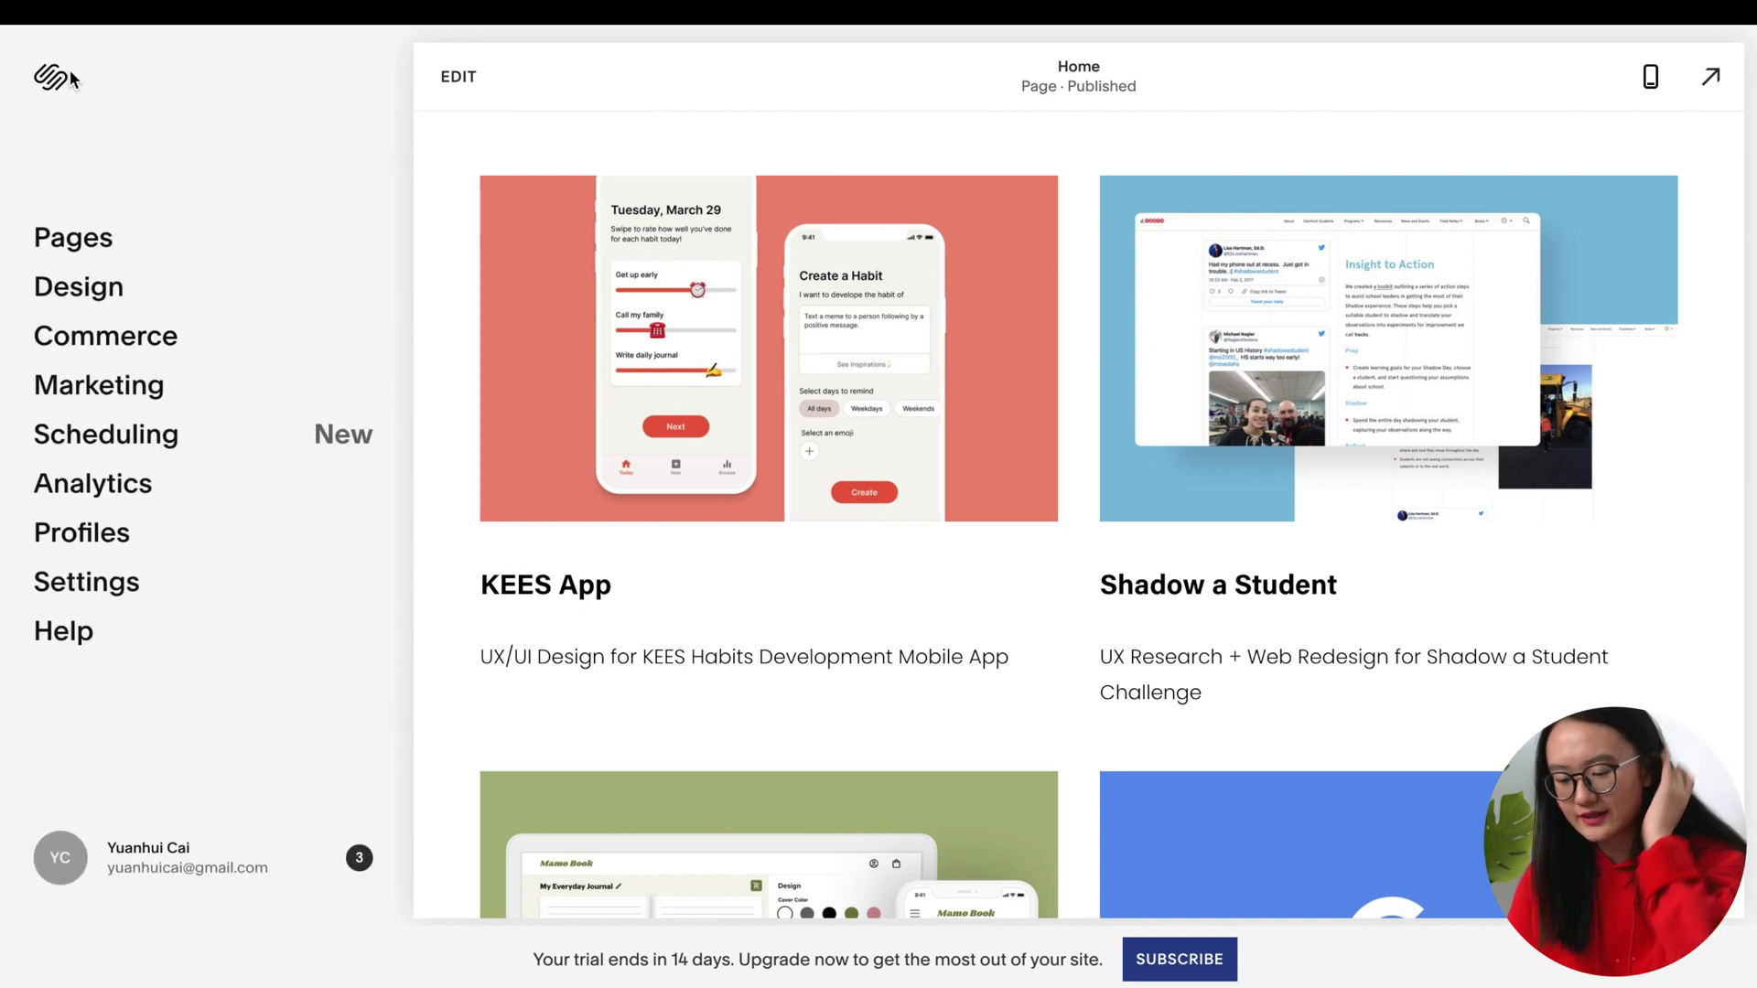
click(140, 594)
click(91, 619)
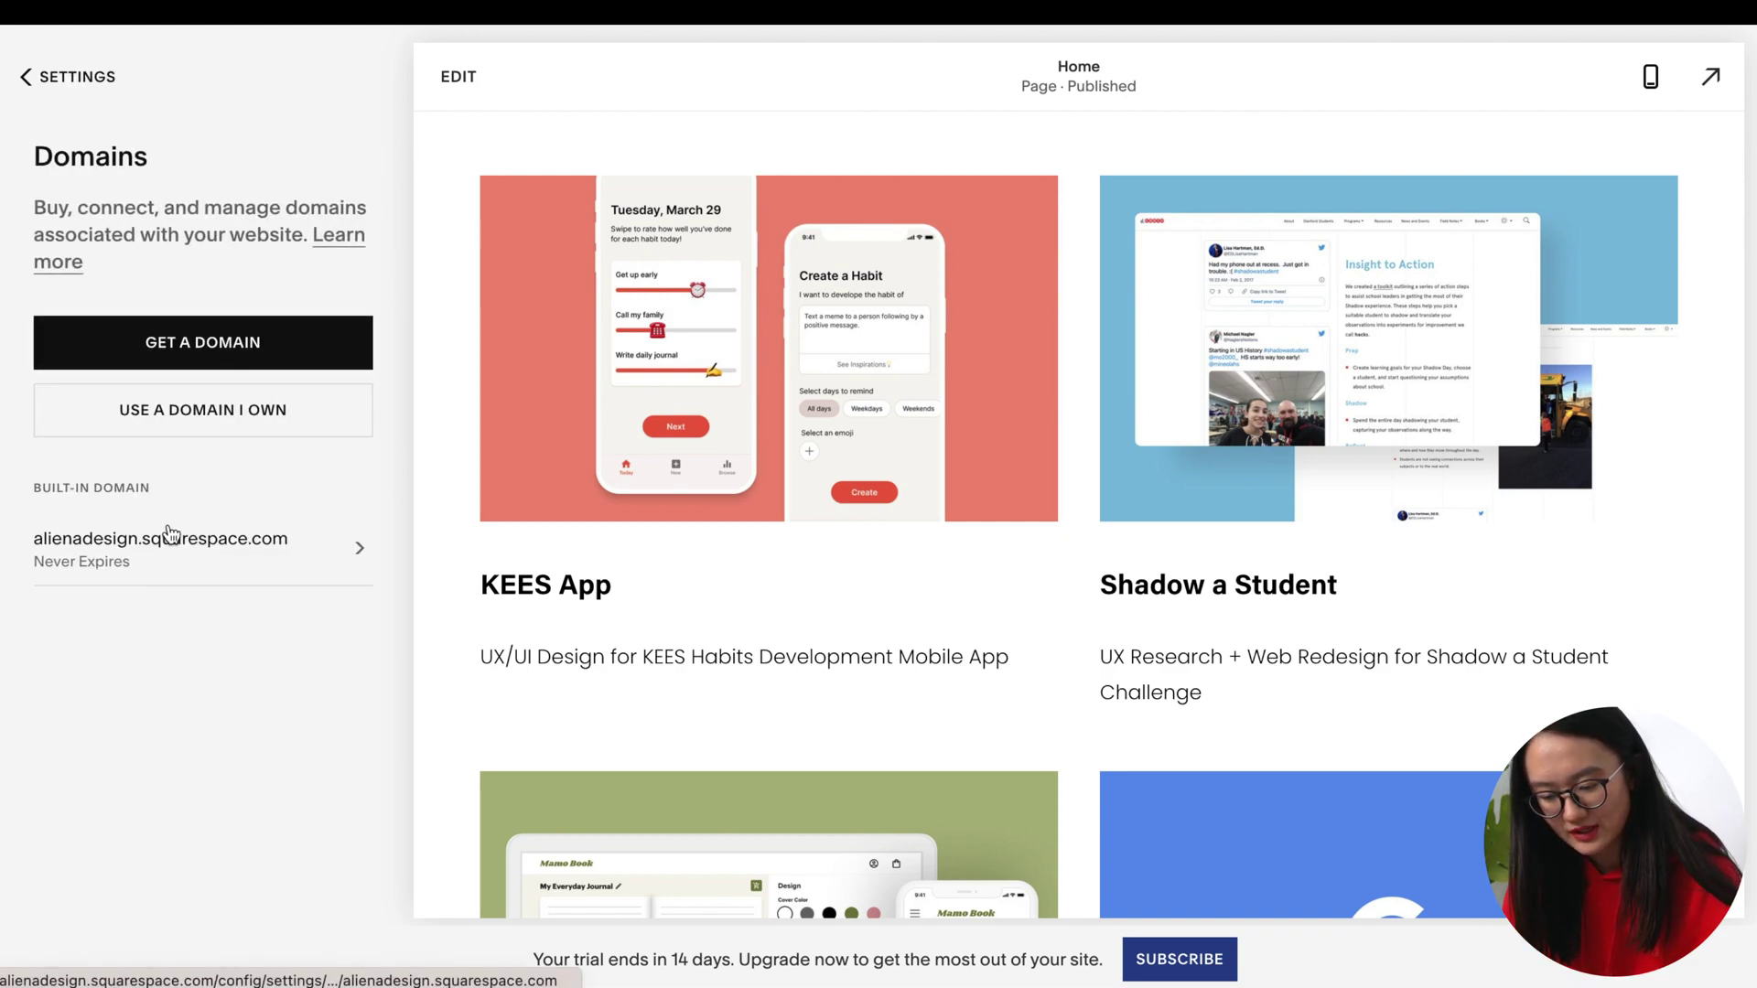
click(161, 548)
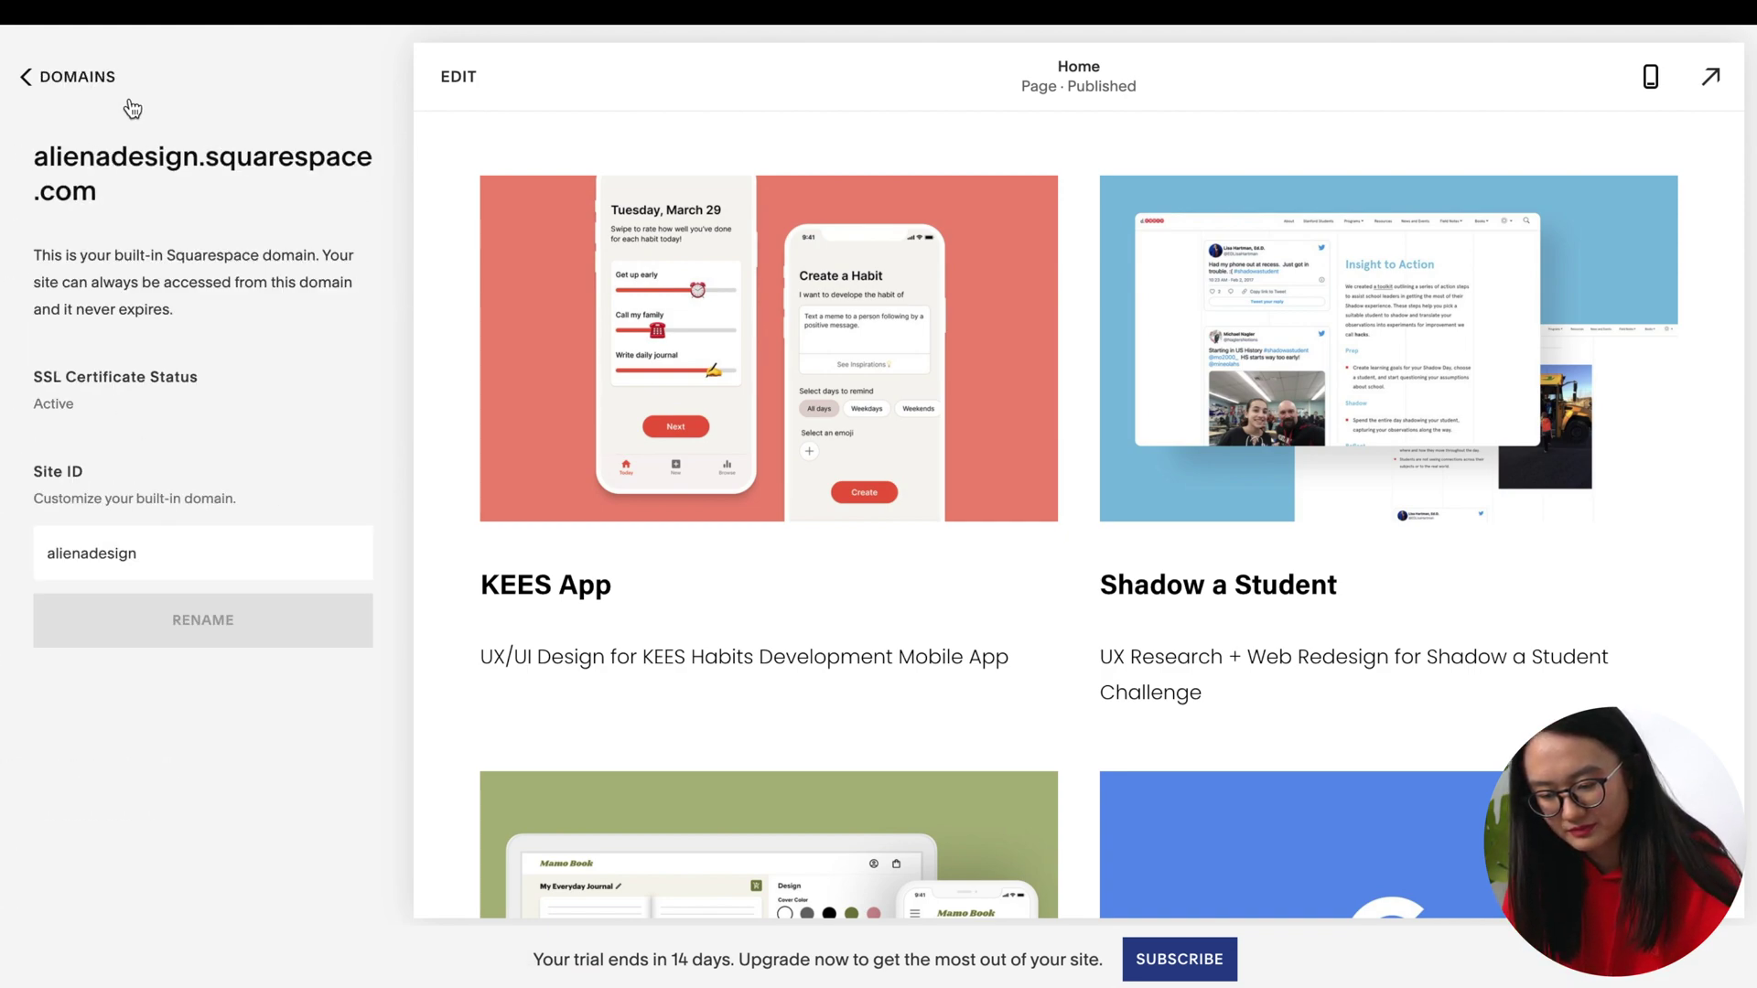
click(111, 205)
Open the KEES App card from the live home page's portfolio grid
scroll(835, 368, down, 9)
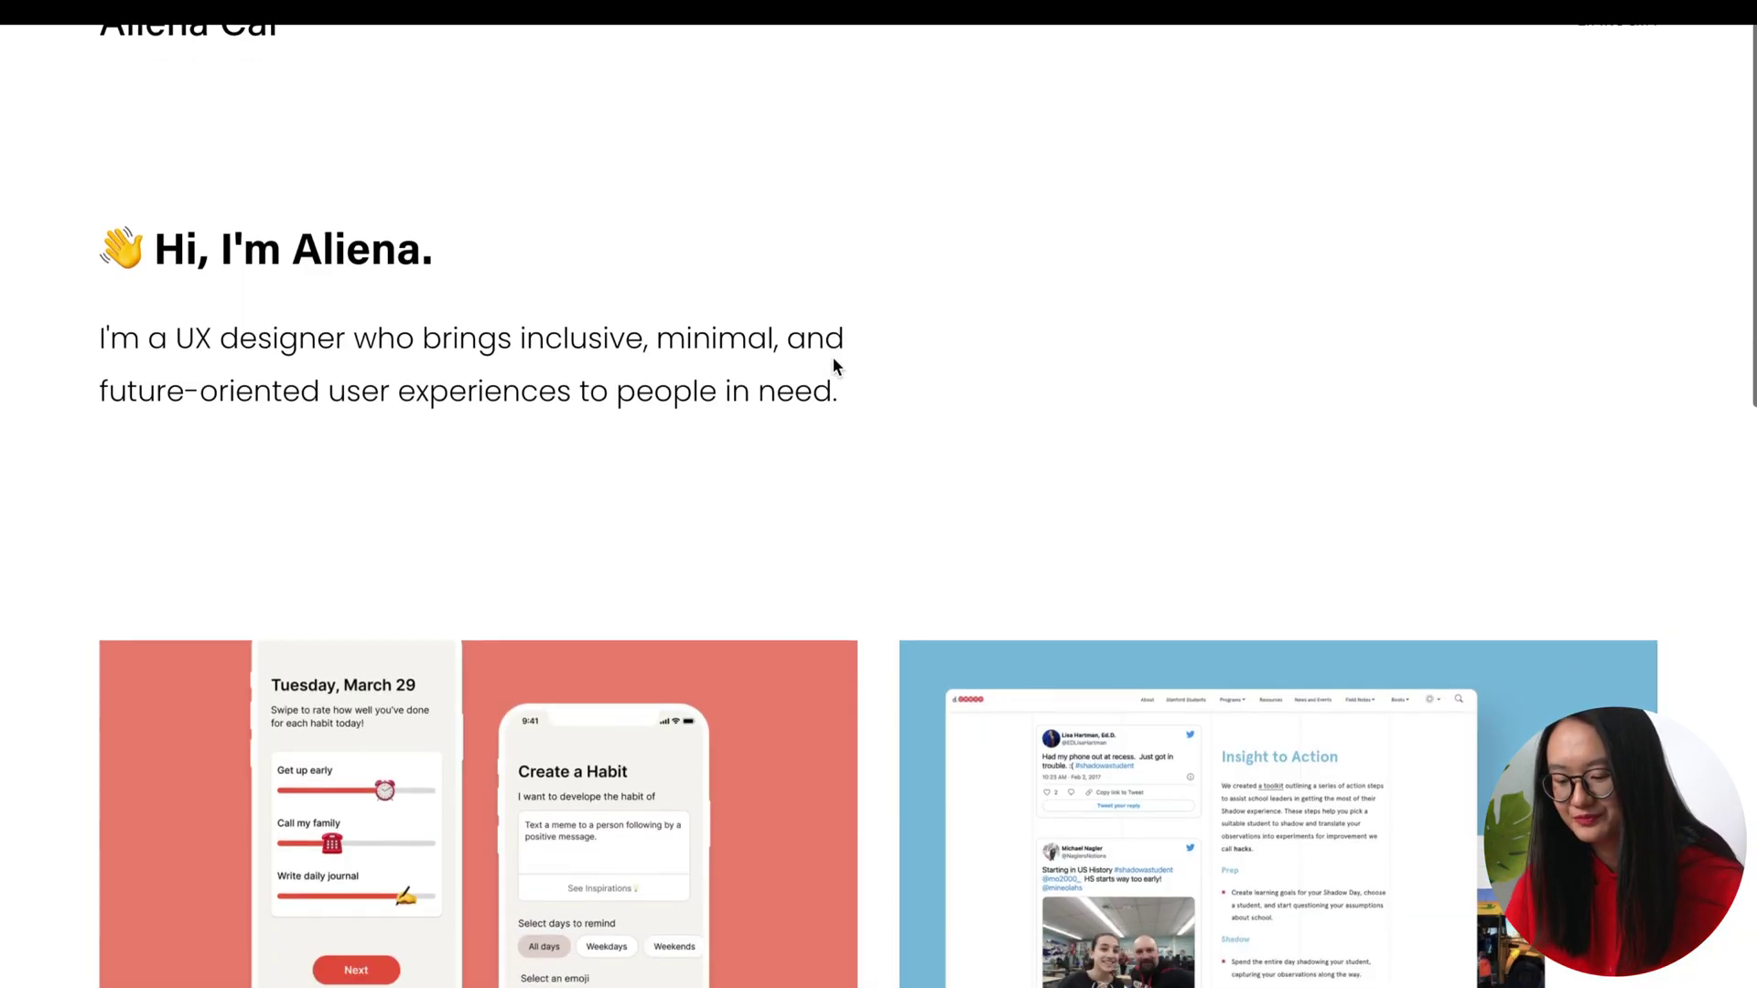
scroll(835, 368, down, 2)
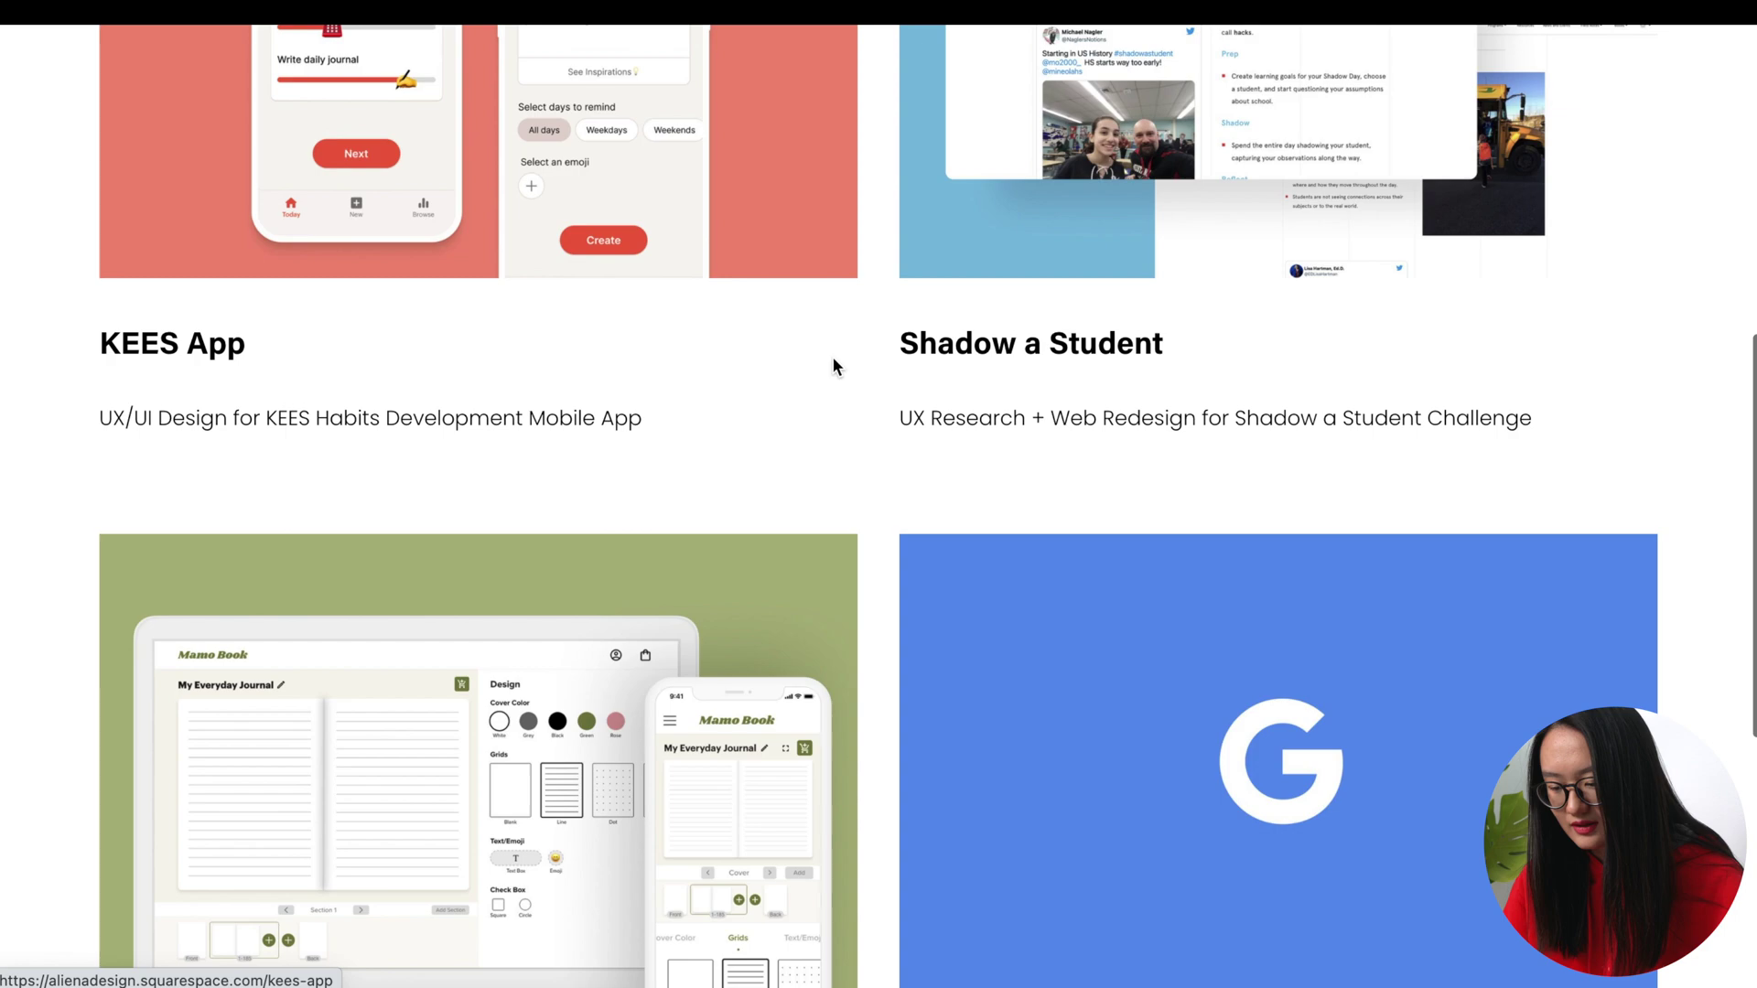
scroll(835, 368, up, 3)
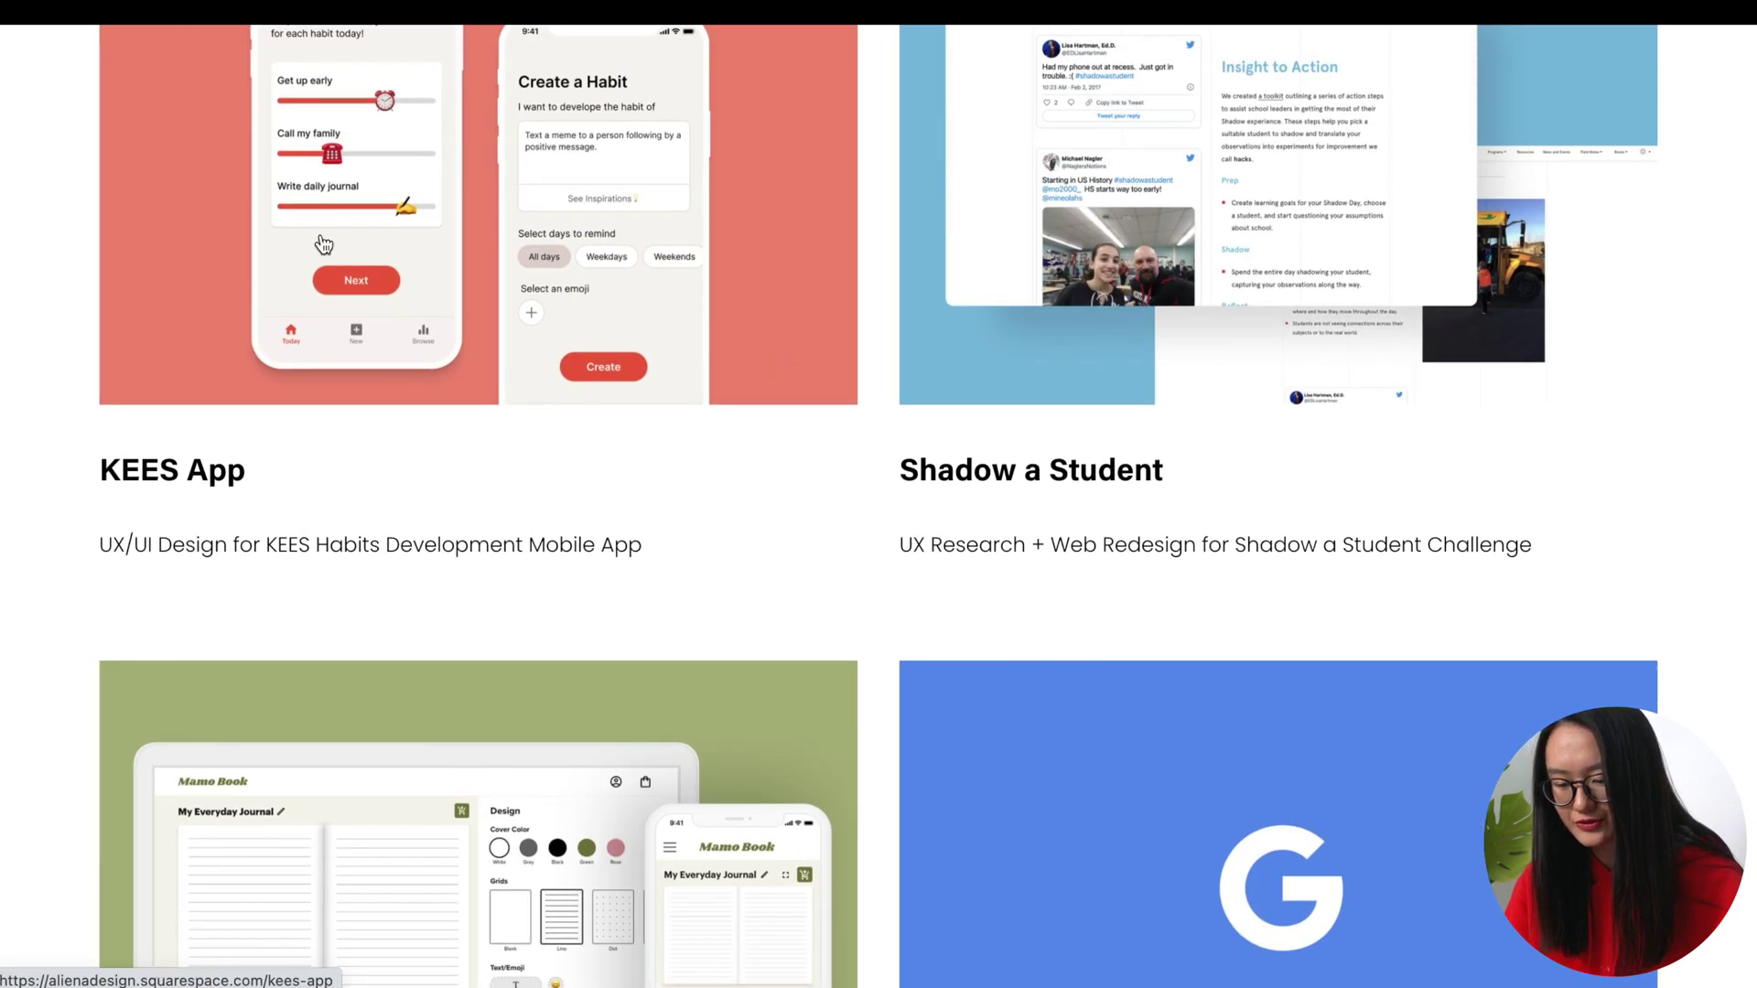
scroll(400, 289, up, 1)
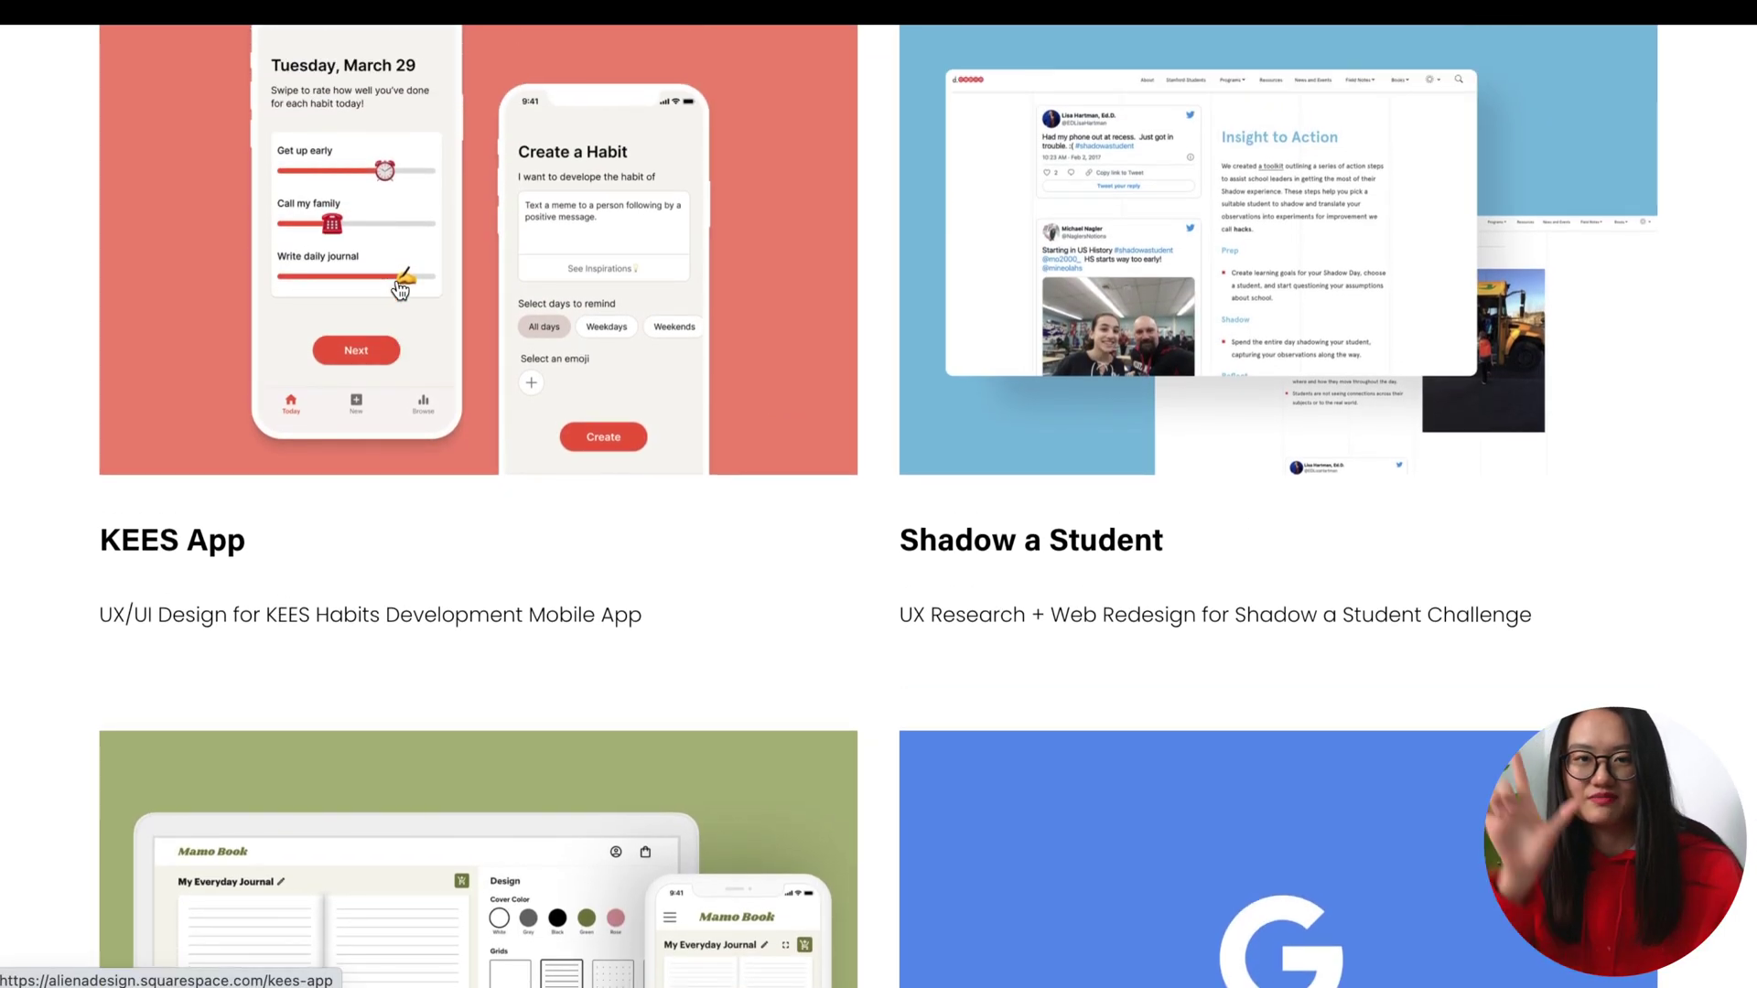
click(400, 289)
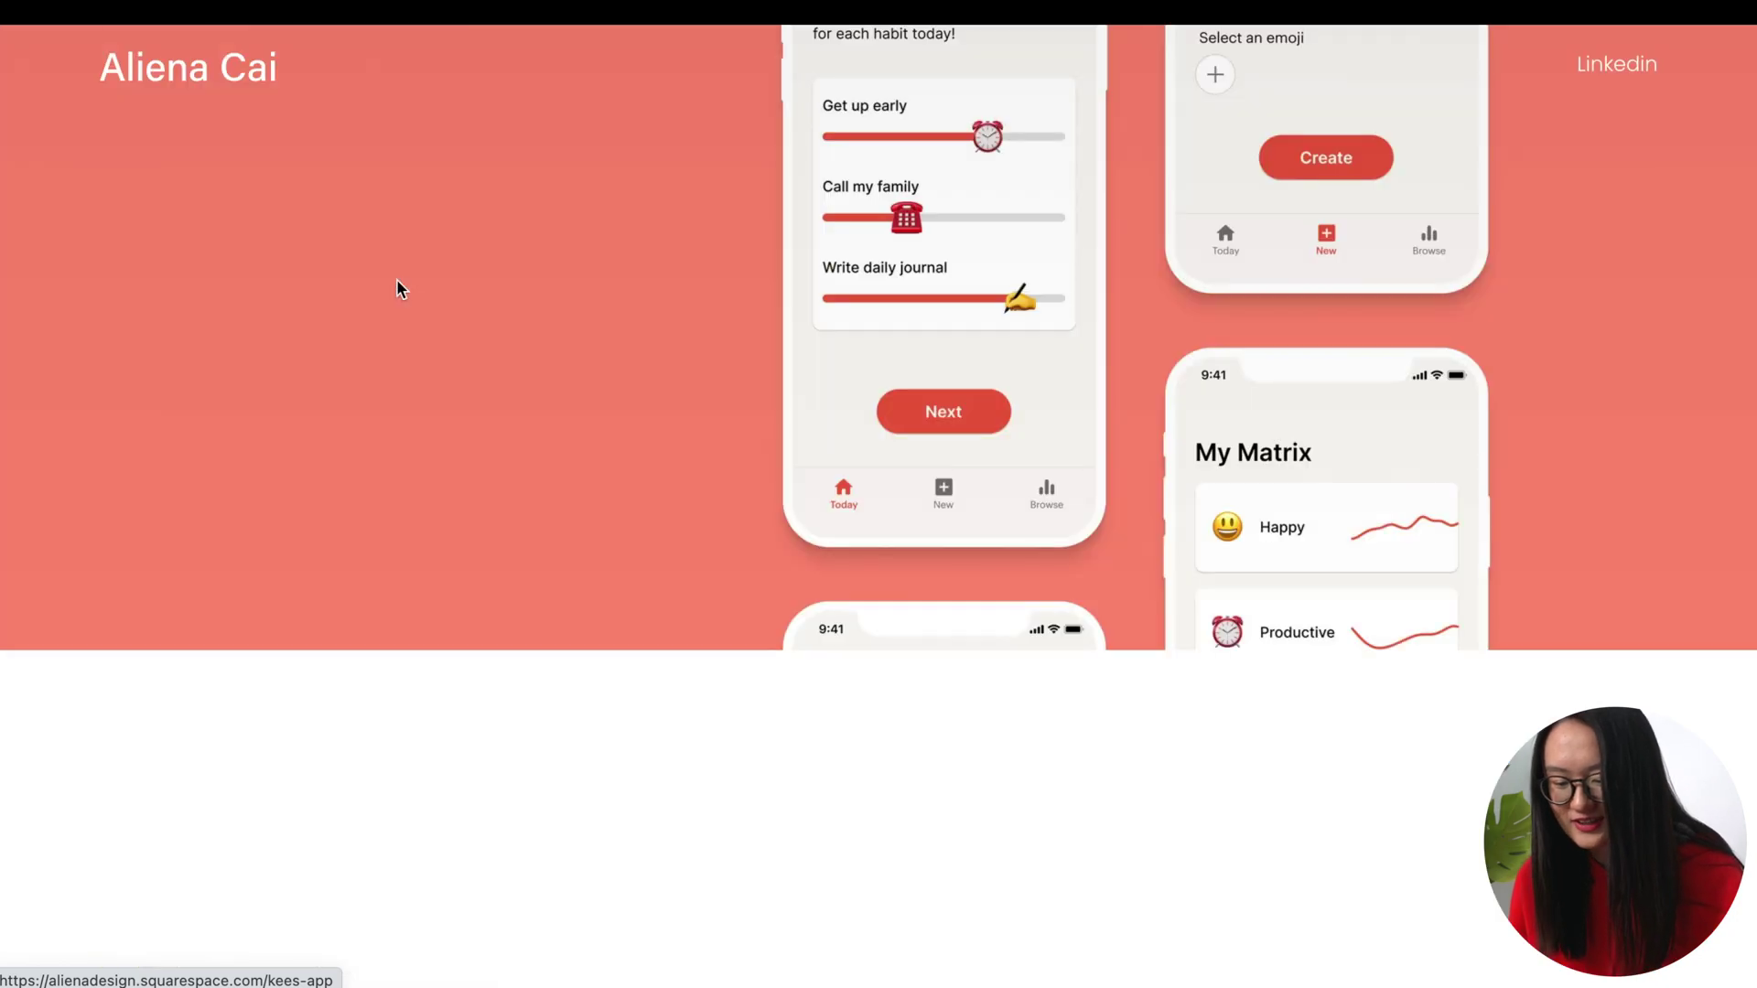
Scroll through the live KEES App case study down to What I Learned and the footer
scroll(398, 289, down, 15)
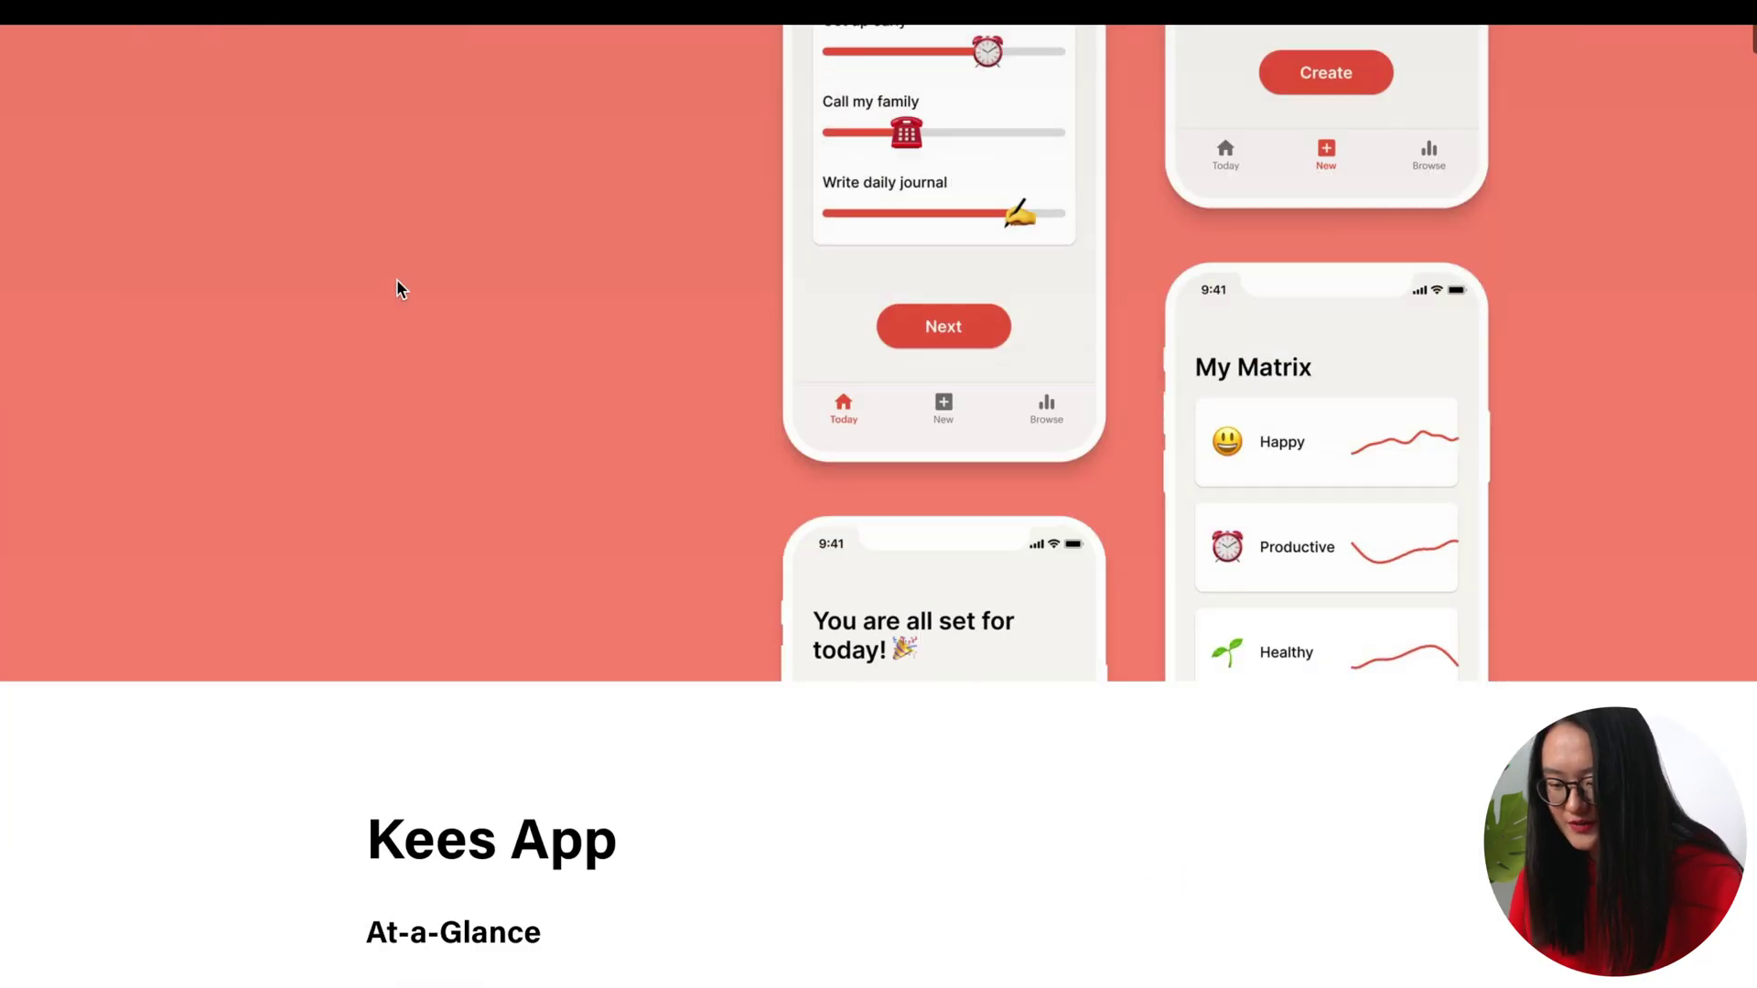
scroll(399, 289, down, 12)
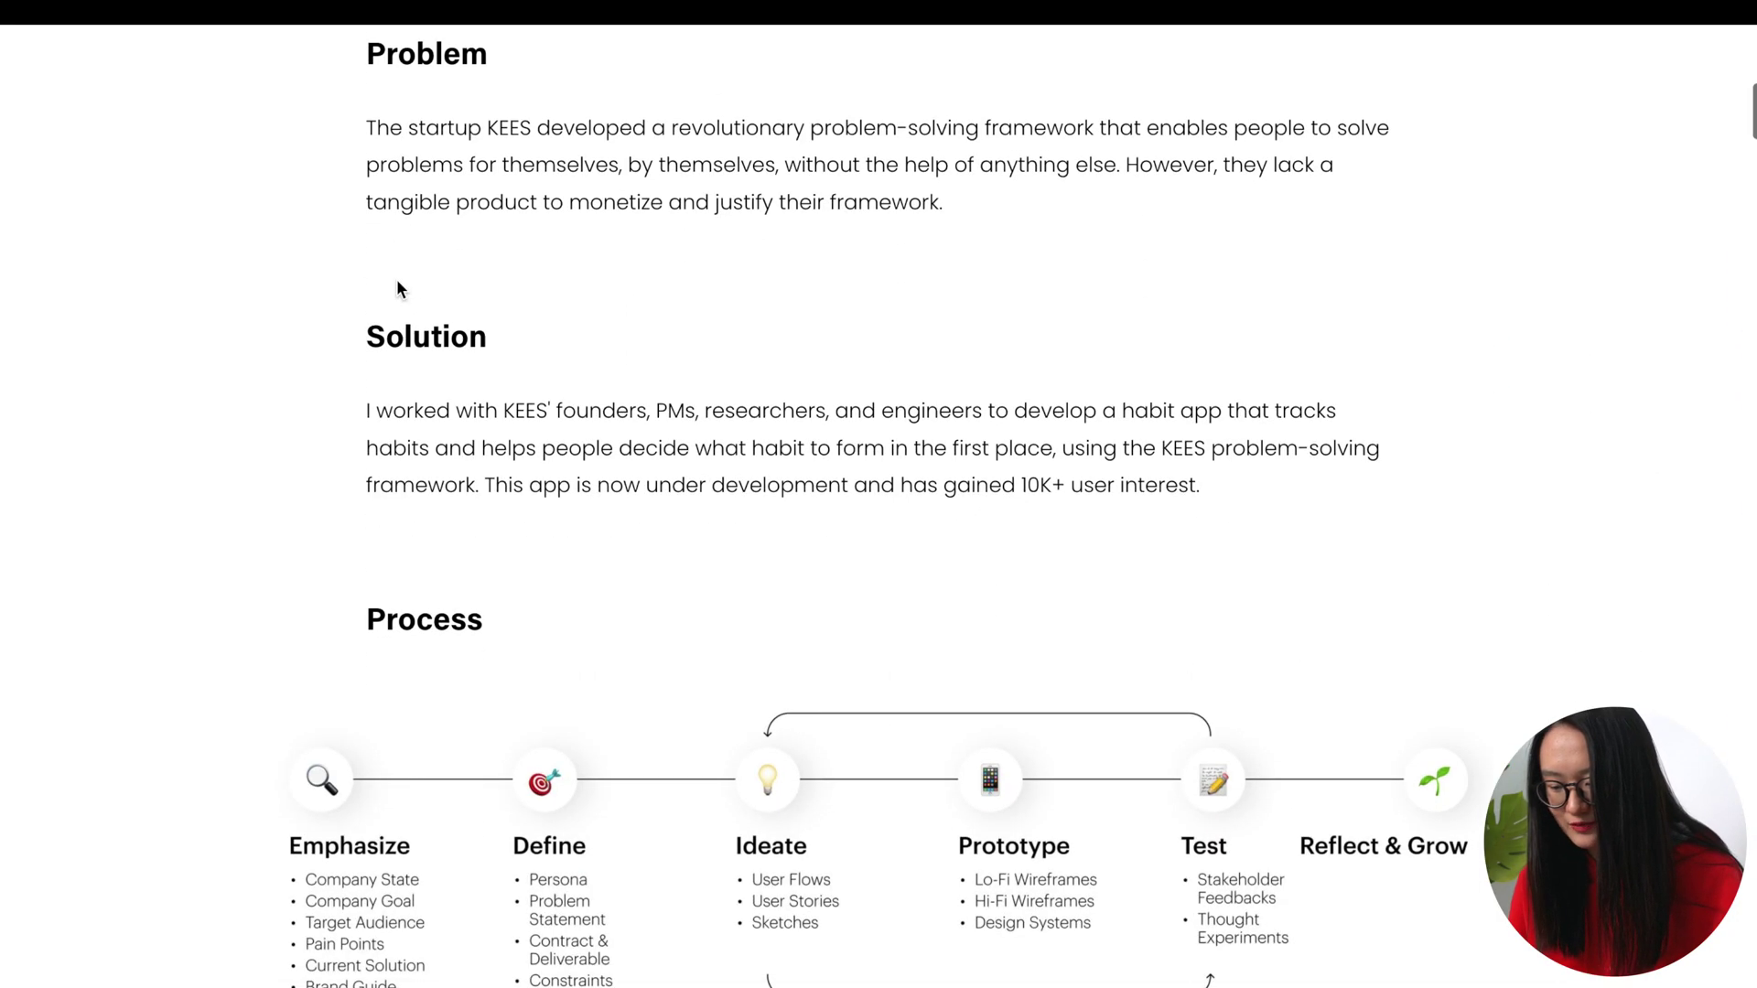
scroll(399, 290, down, 12)
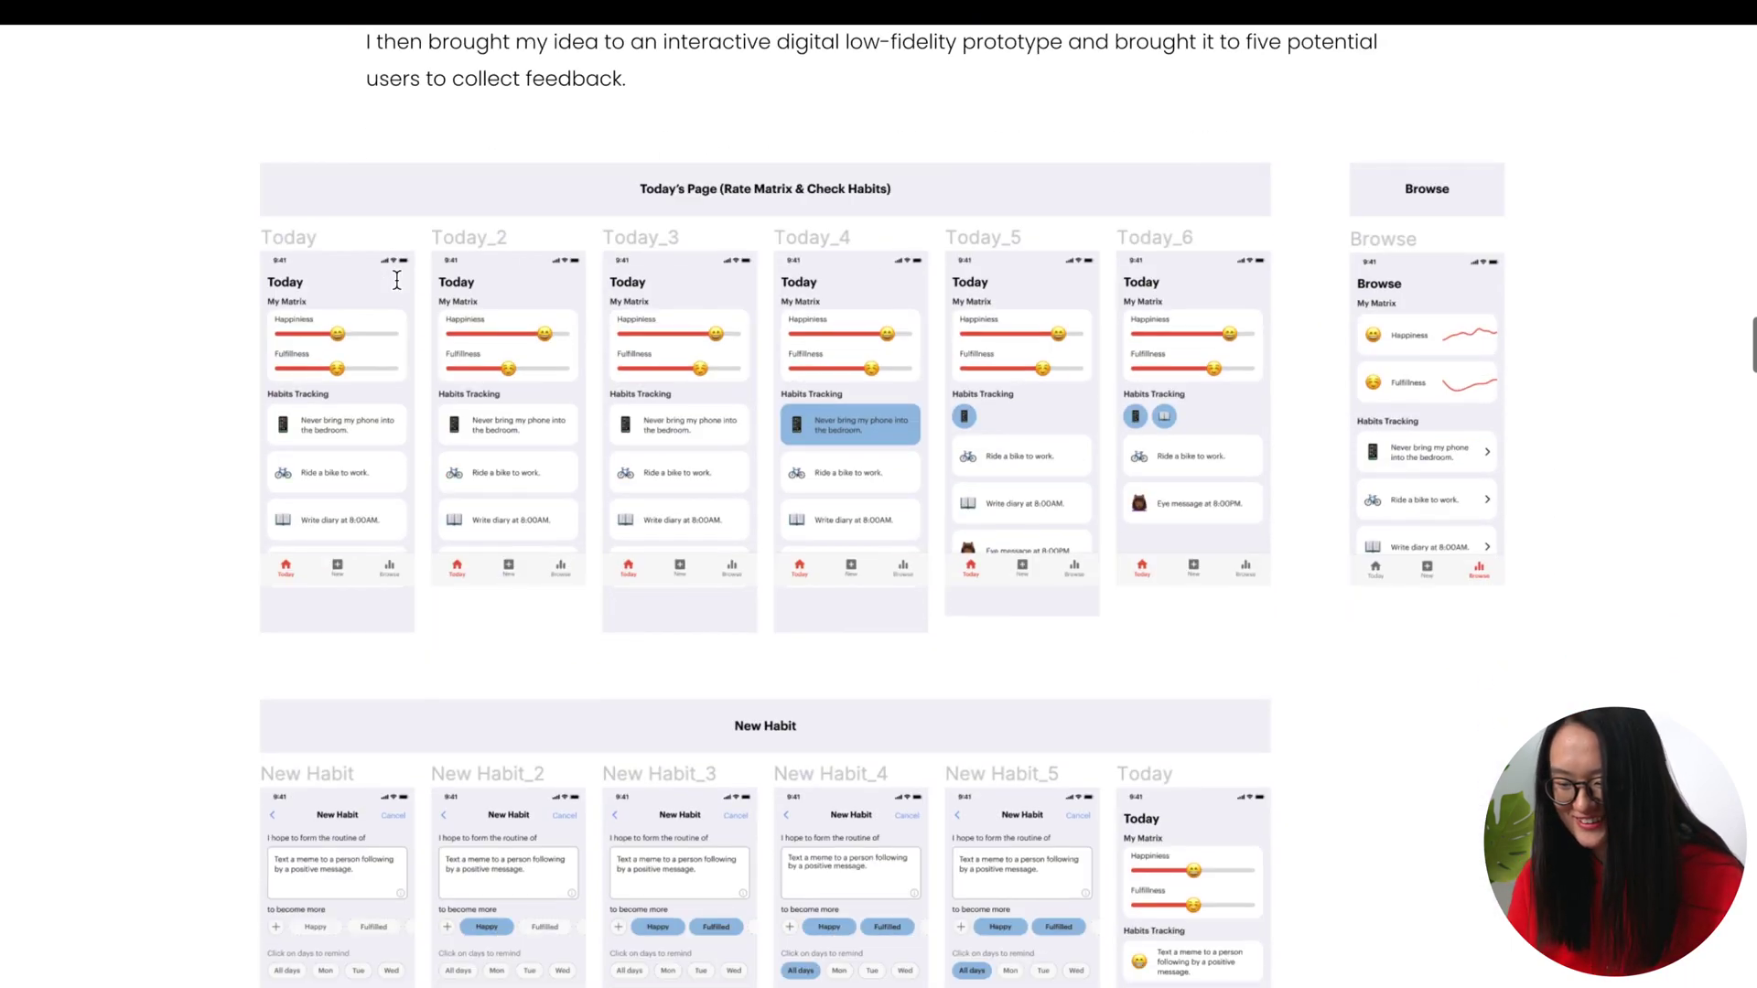
scroll(399, 288, up, 3)
scroll(397, 288, down, 5)
scroll(396, 288, down, 15)
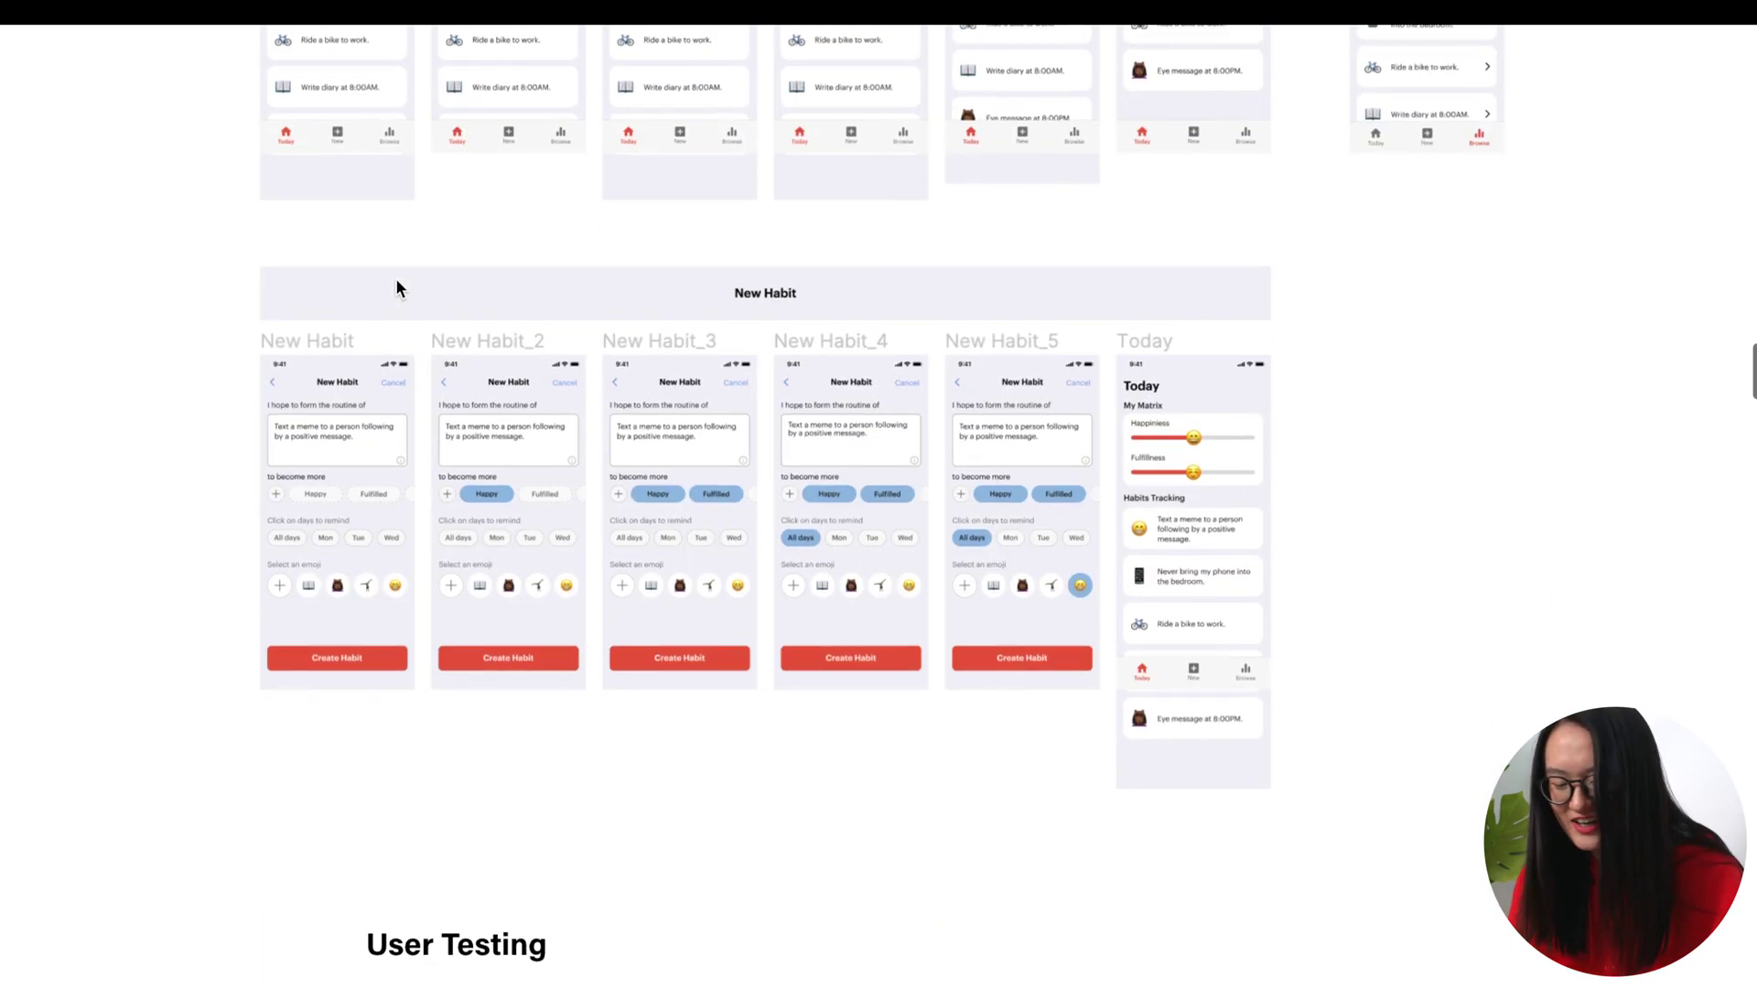
scroll(397, 288, down, 10)
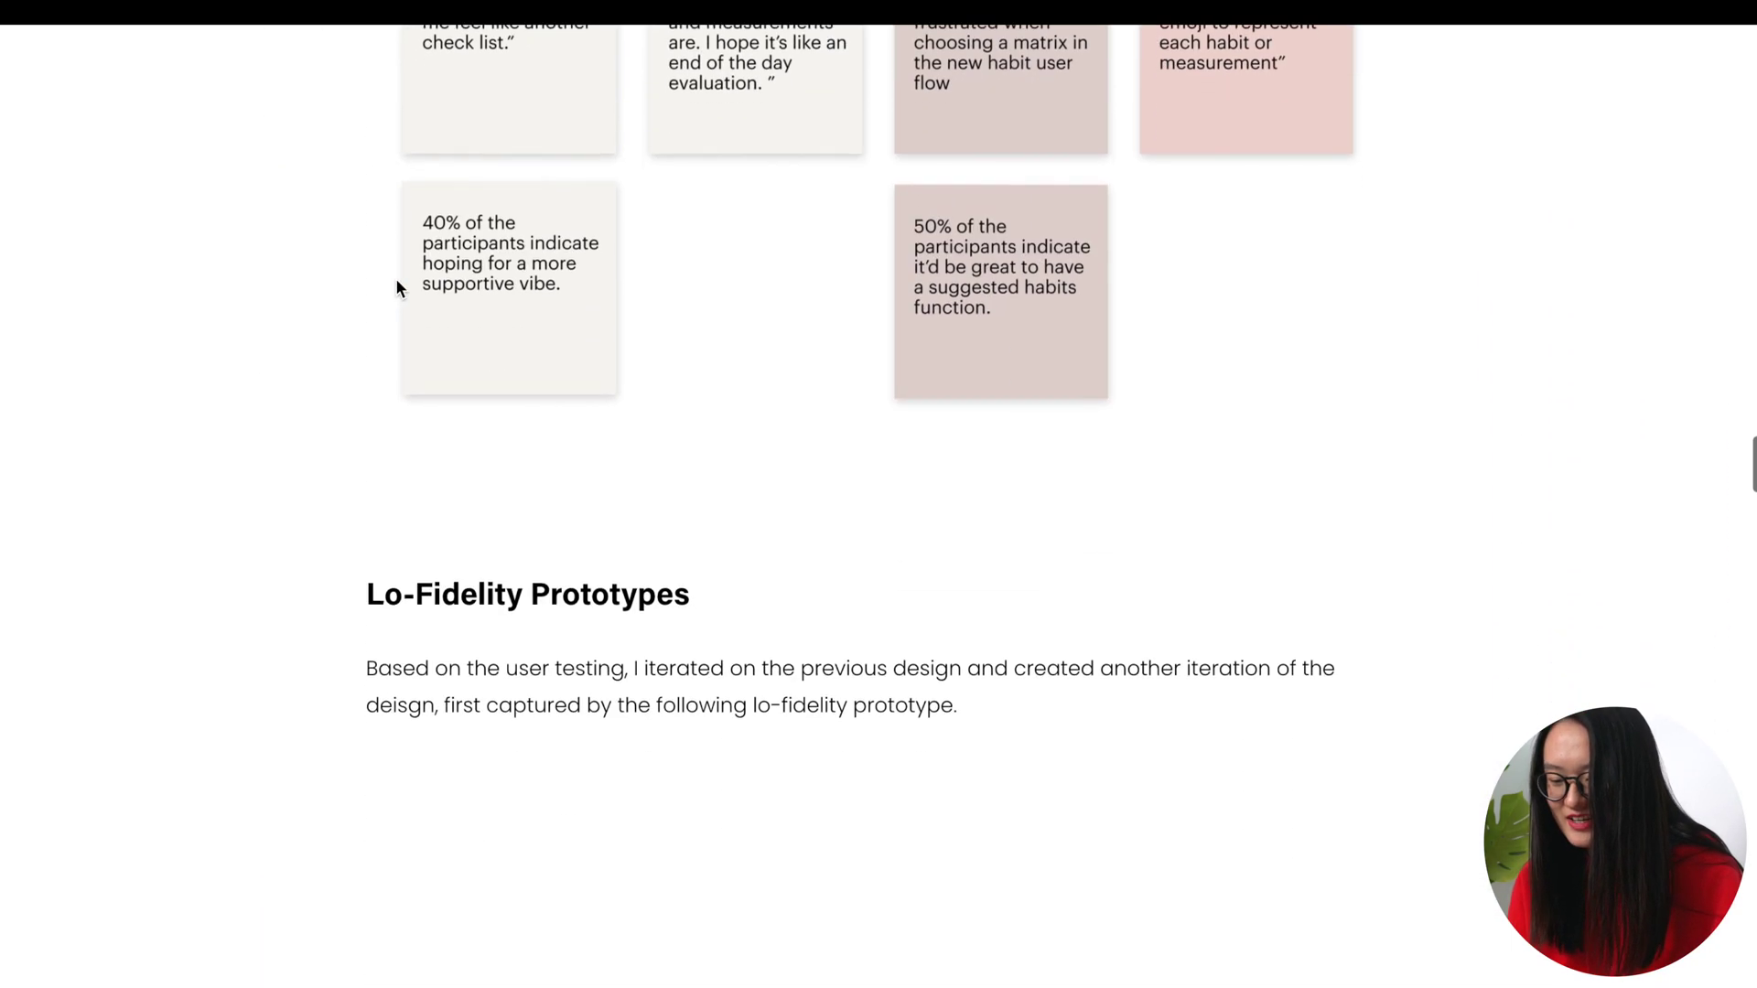
scroll(396, 287, down, 14)
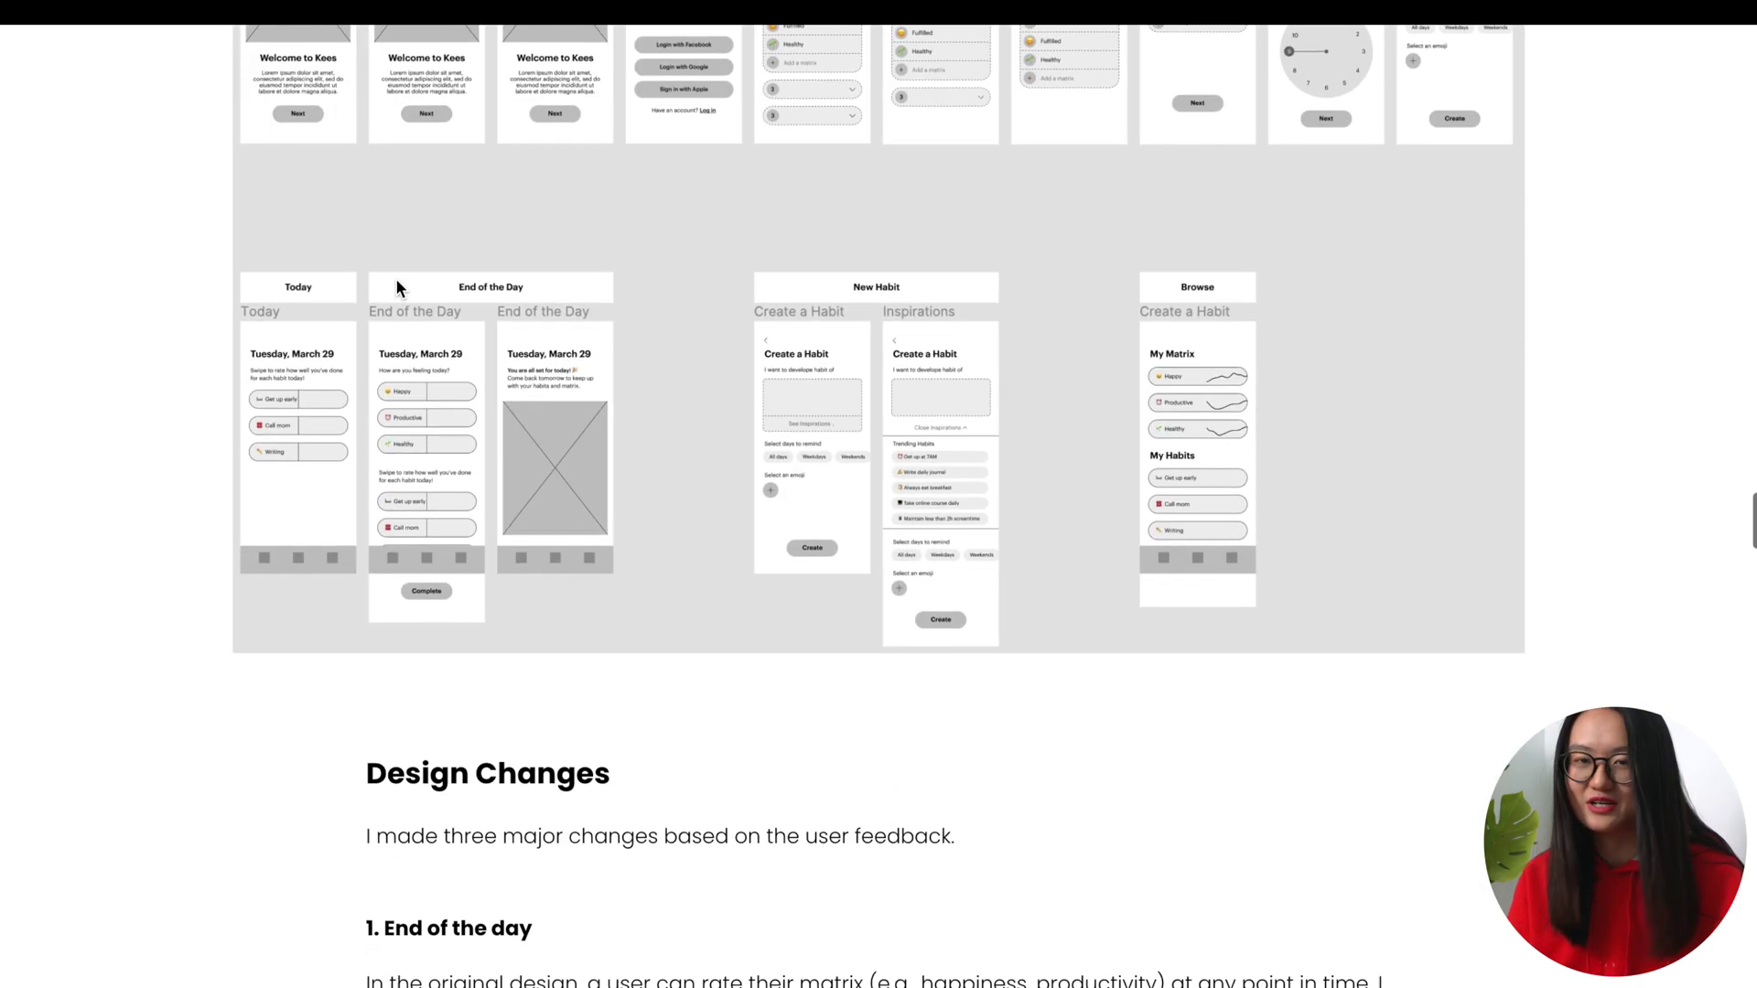
scroll(396, 288, down, 20)
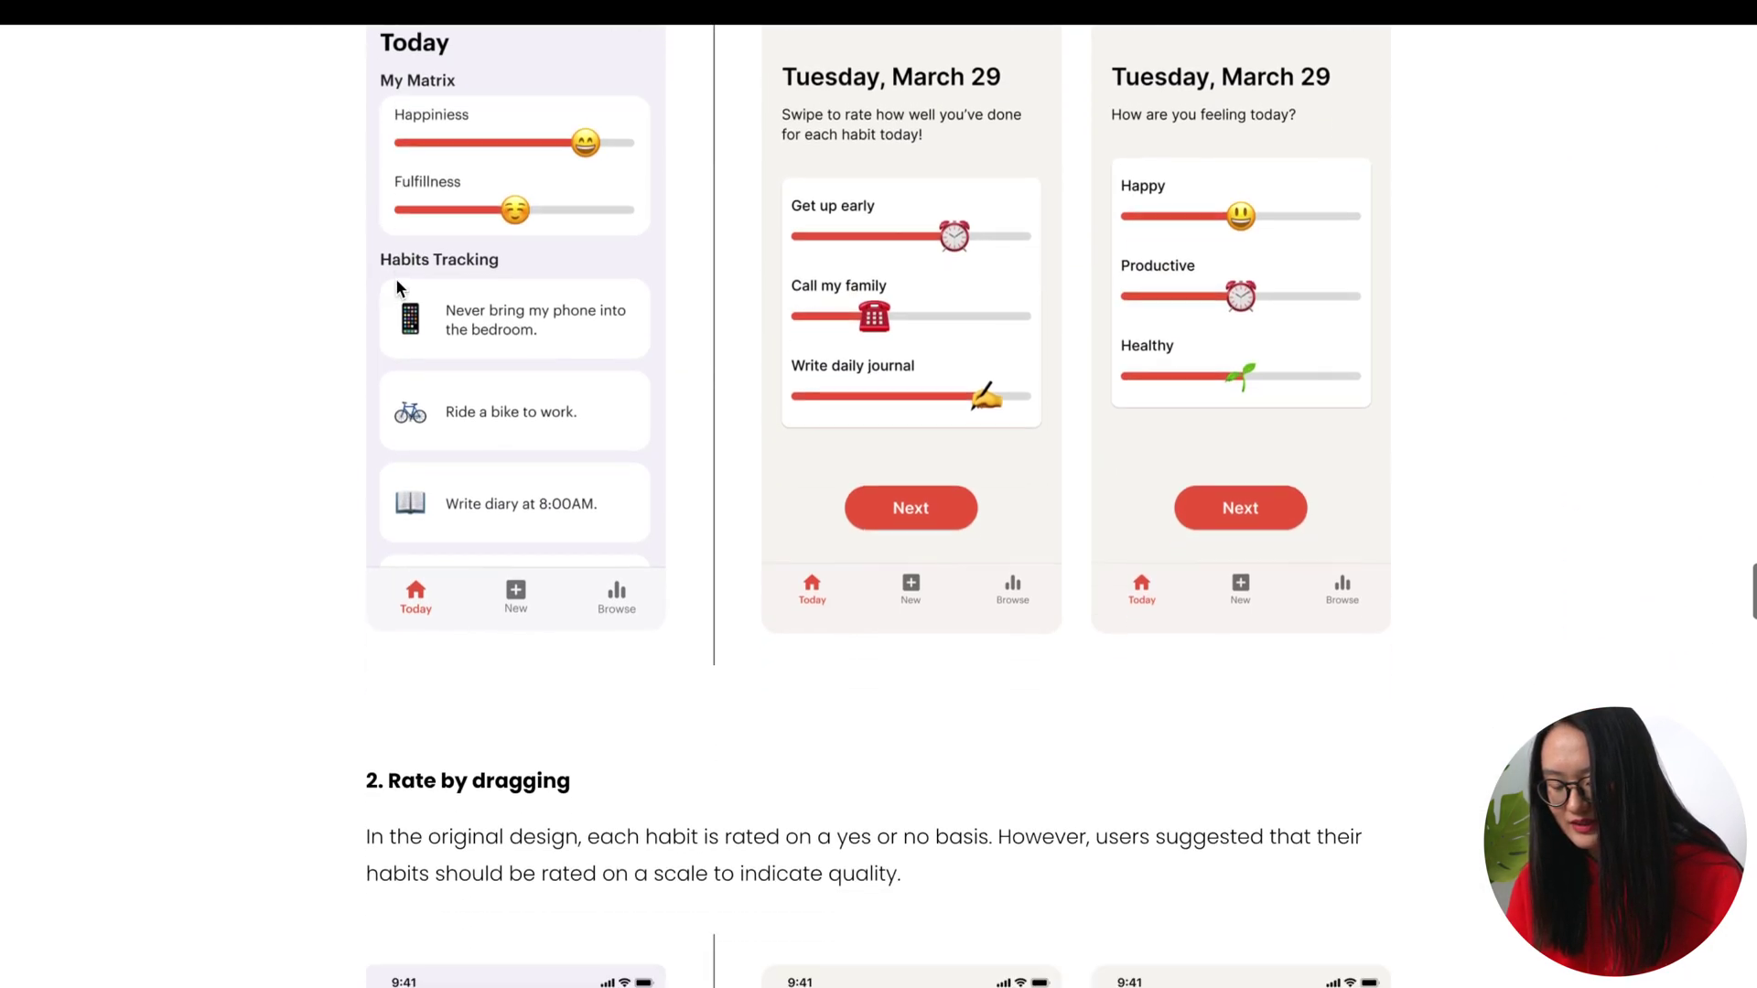
scroll(396, 288, down, 20)
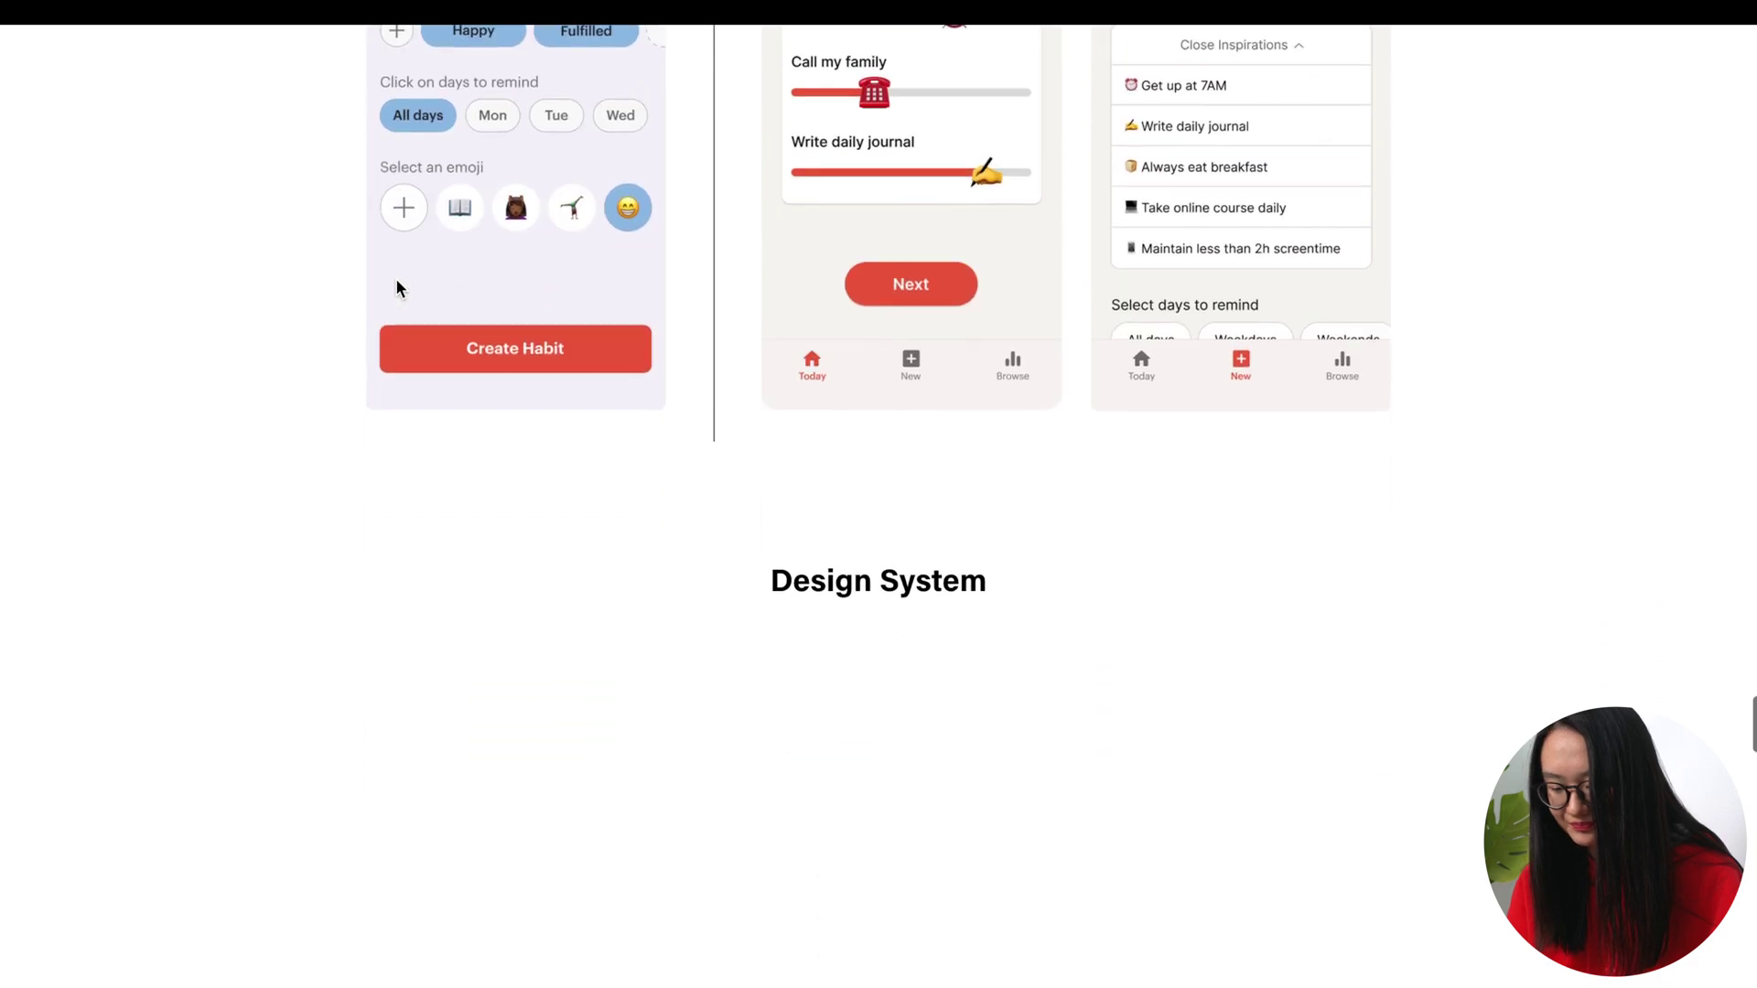
scroll(396, 288, down, 17)
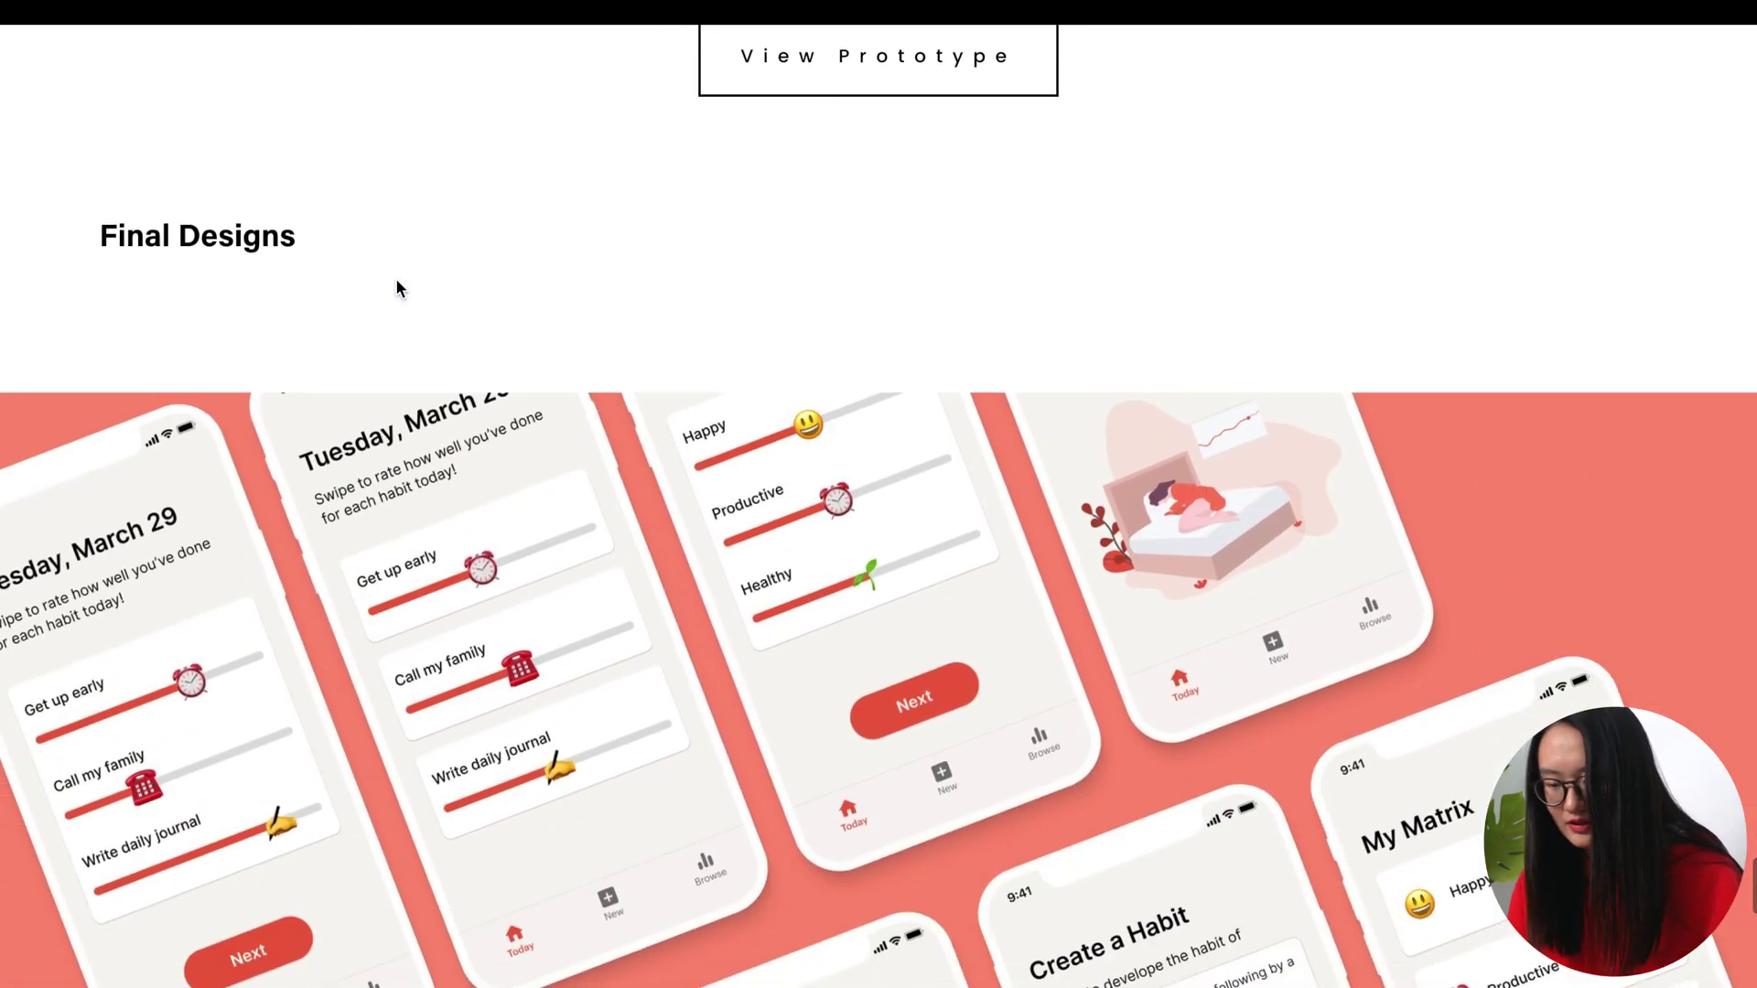
scroll(397, 288, up, 1)
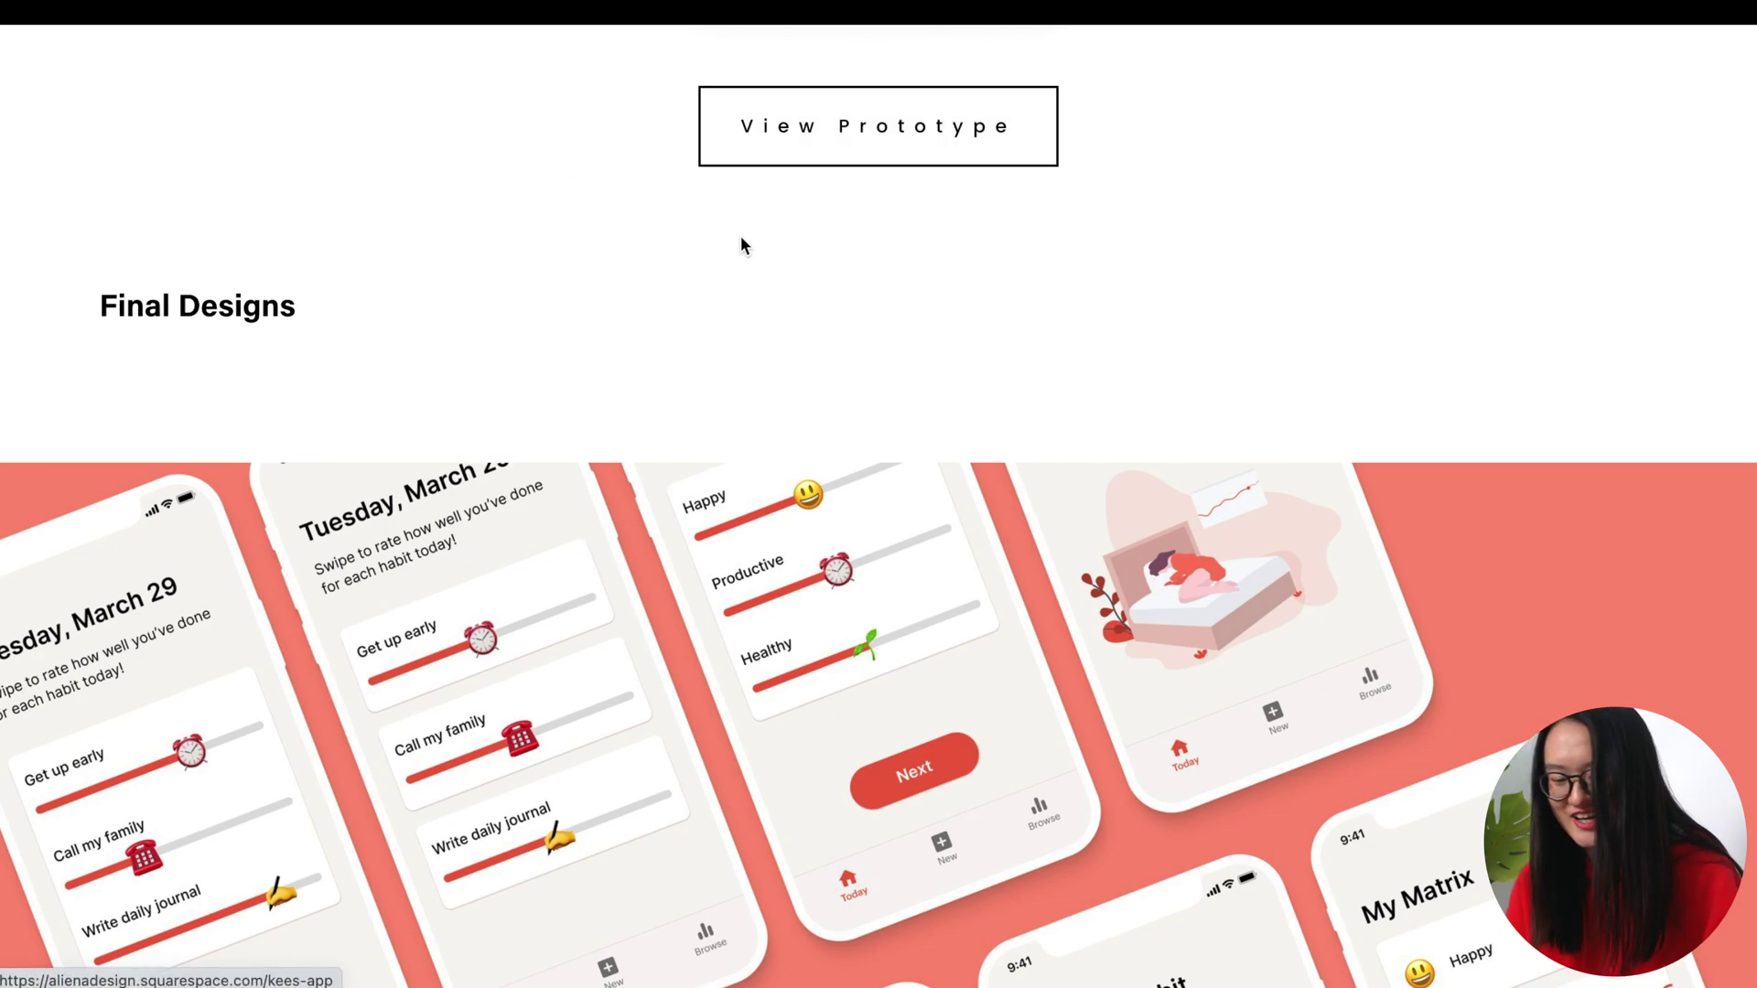
scroll(741, 242, down, 15)
scroll(741, 243, down, 3)
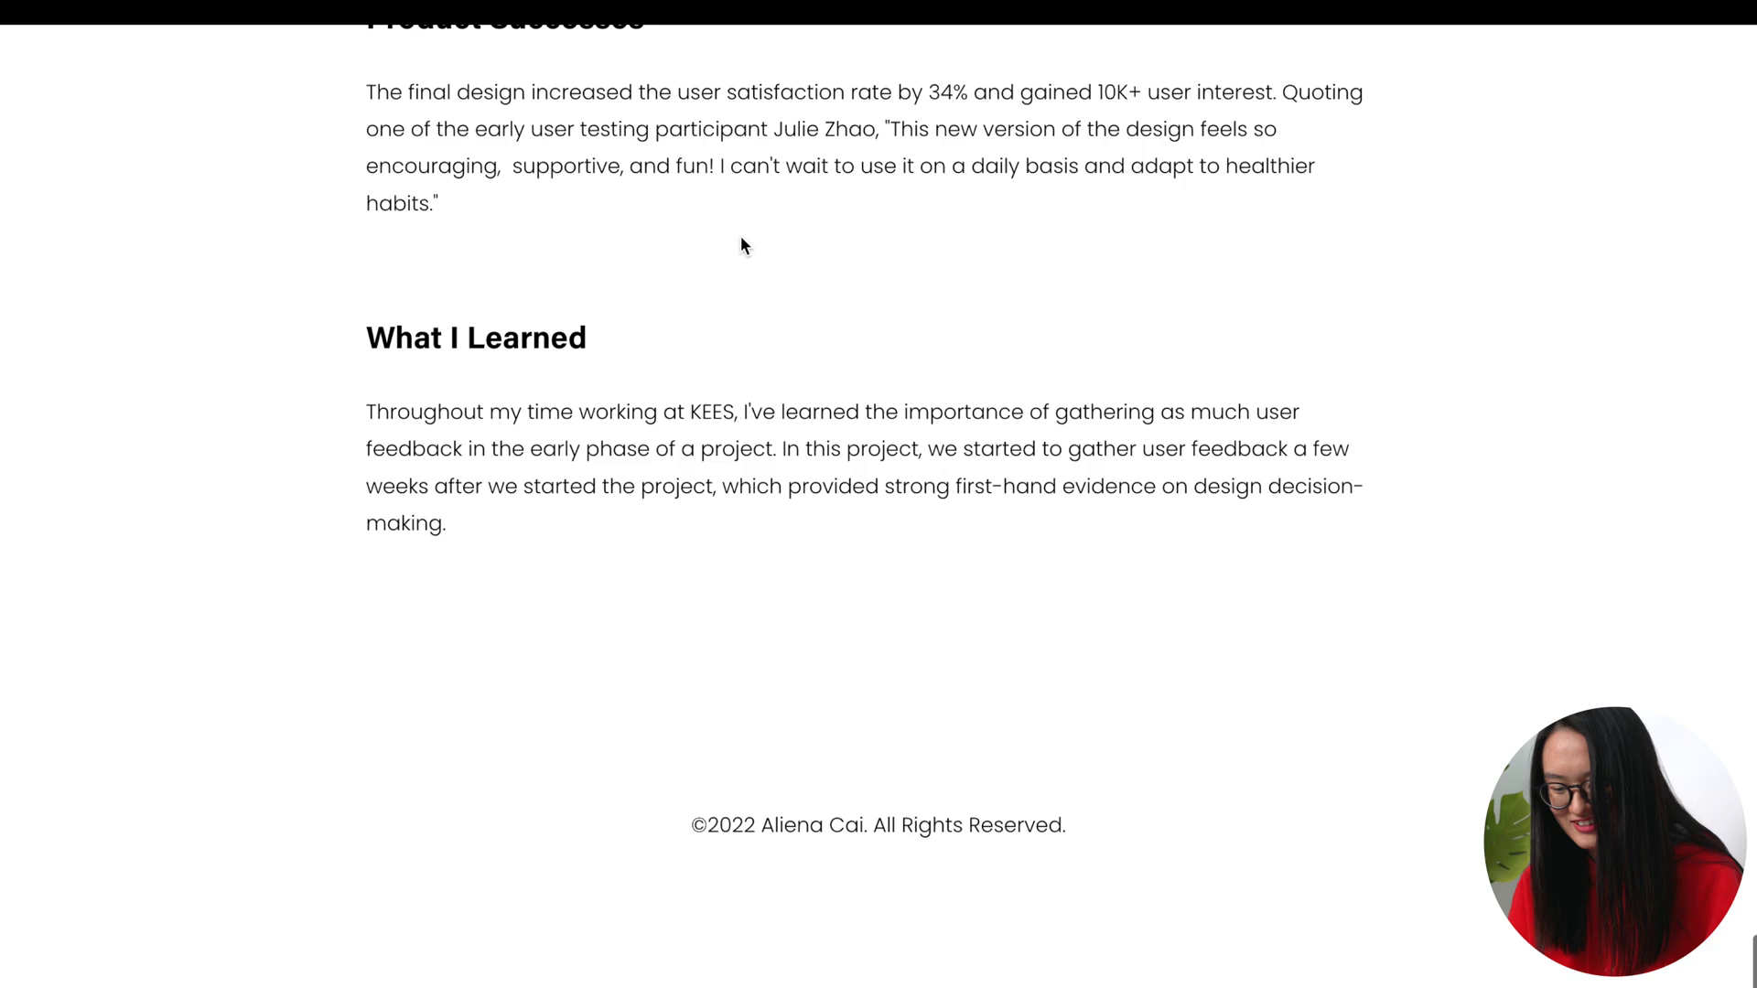